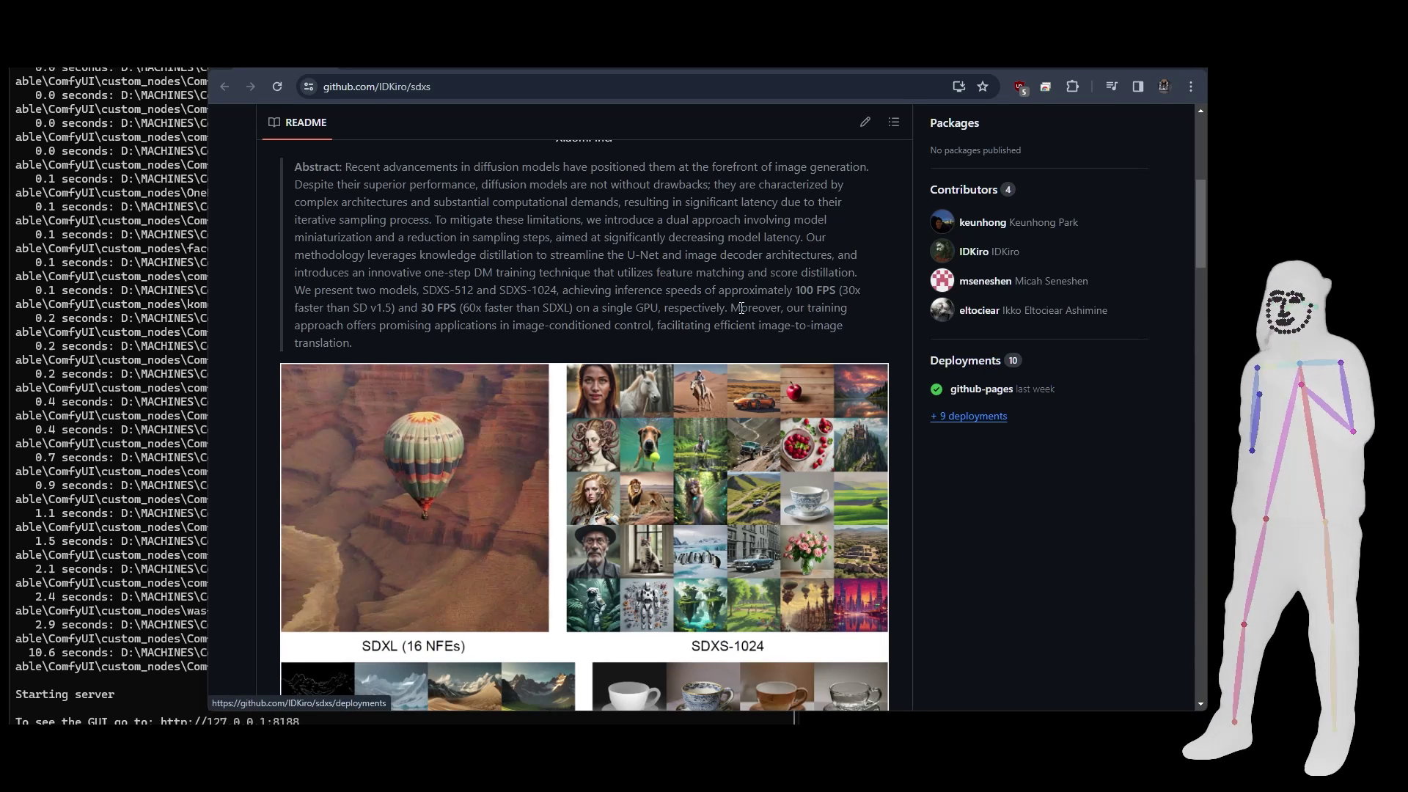
Step: Scroll the SDXS README through the Method, Text-to-Image and Image-to-Image sections
{"action": "scroll", "coordinate": [742, 308], "scroll_direction": "up", "scroll_amount": 2}
{"action": "scroll", "coordinate": [742, 308], "scroll_direction": "up", "scroll_amount": 2}
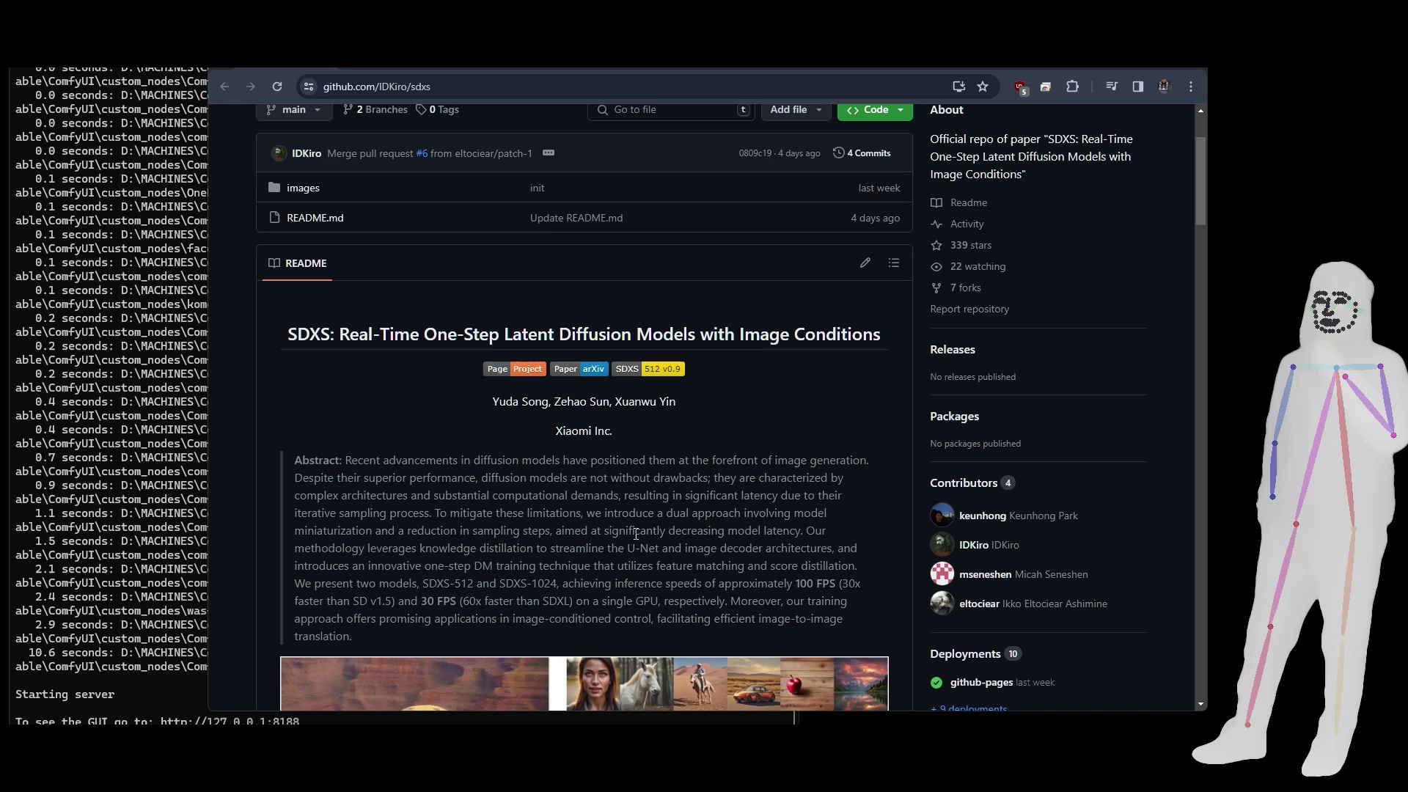
{"action": "scroll", "coordinate": [703, 506], "scroll_direction": "down", "scroll_amount": 1}
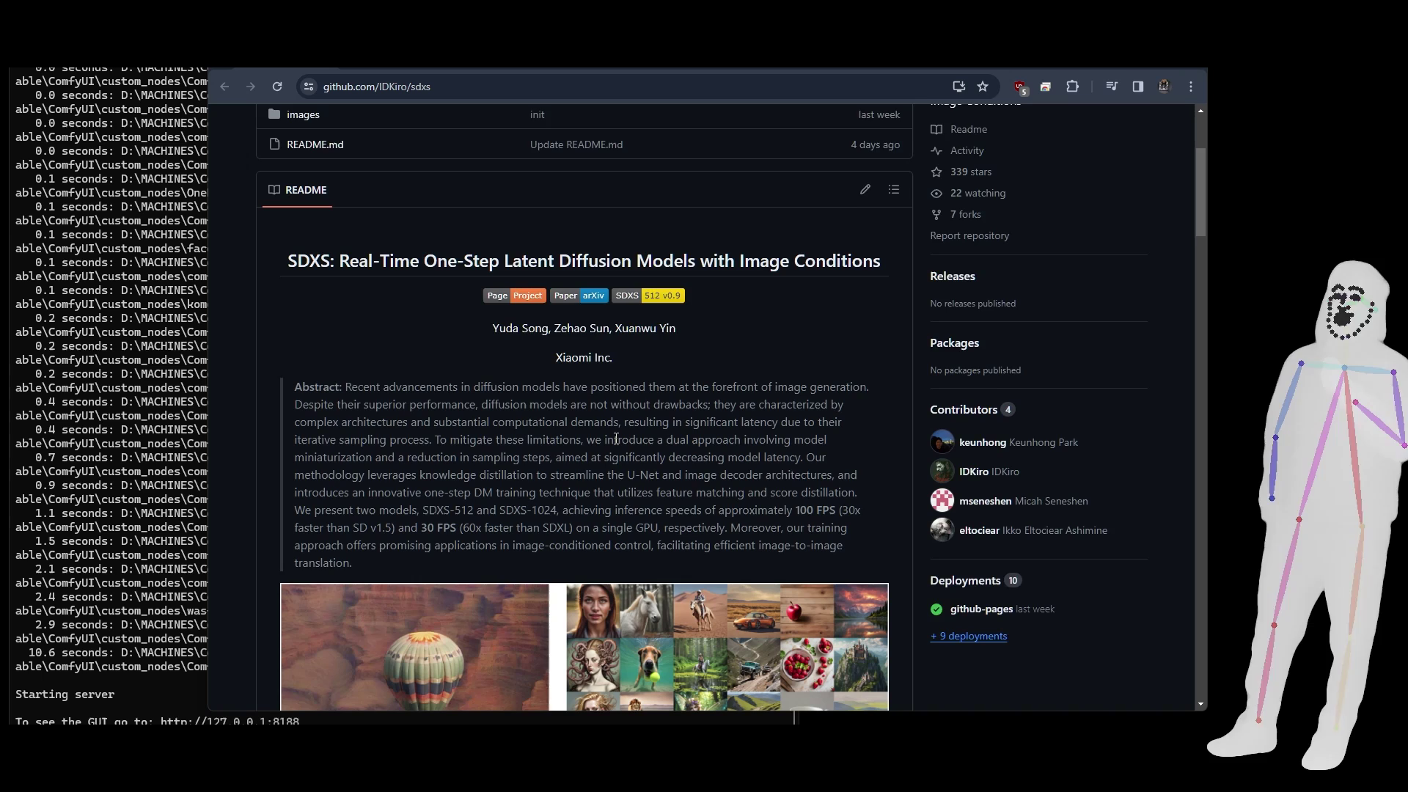
{"action": "scroll", "coordinate": [616, 438], "scroll_direction": "down", "scroll_amount": 4}
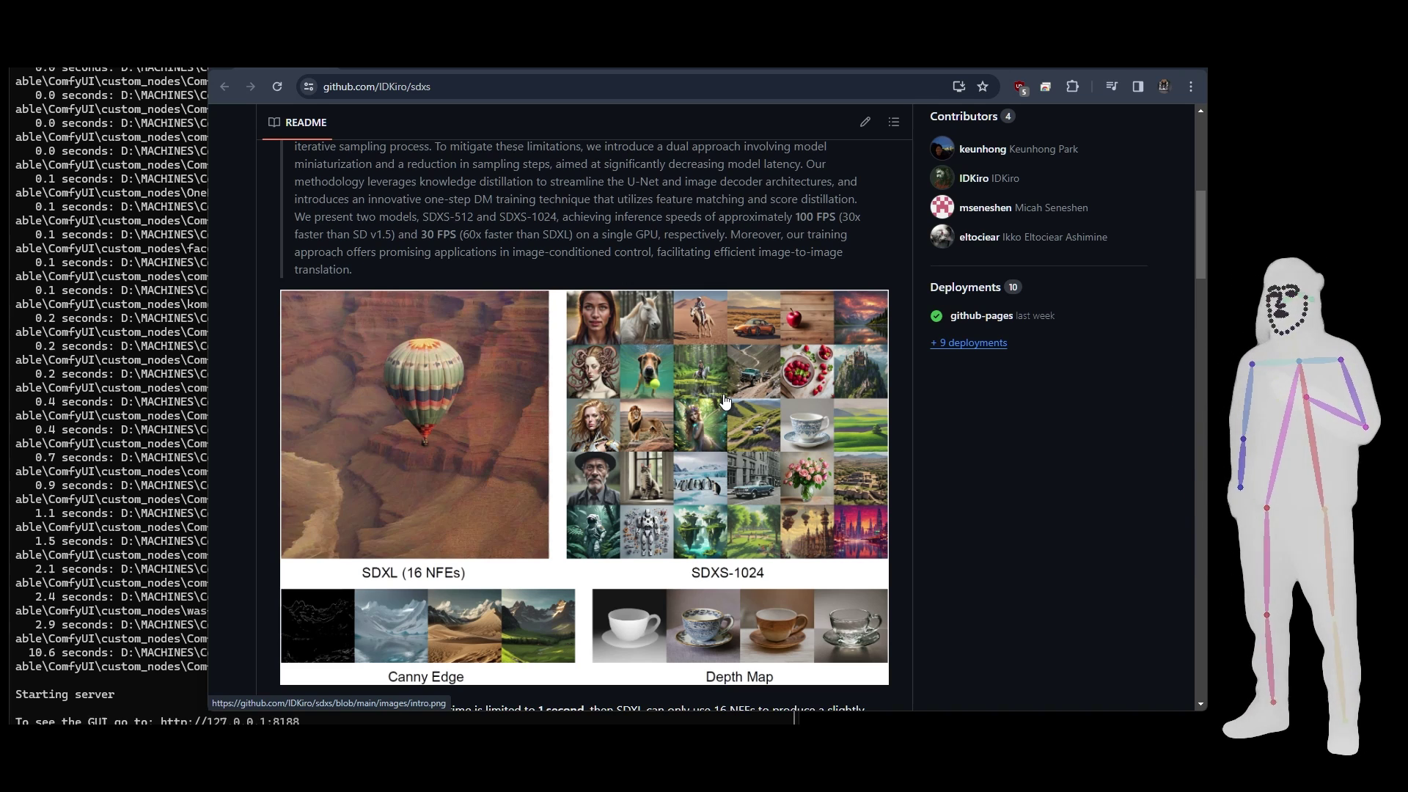
{"action": "scroll", "coordinate": [725, 400], "scroll_direction": "down", "scroll_amount": 4}
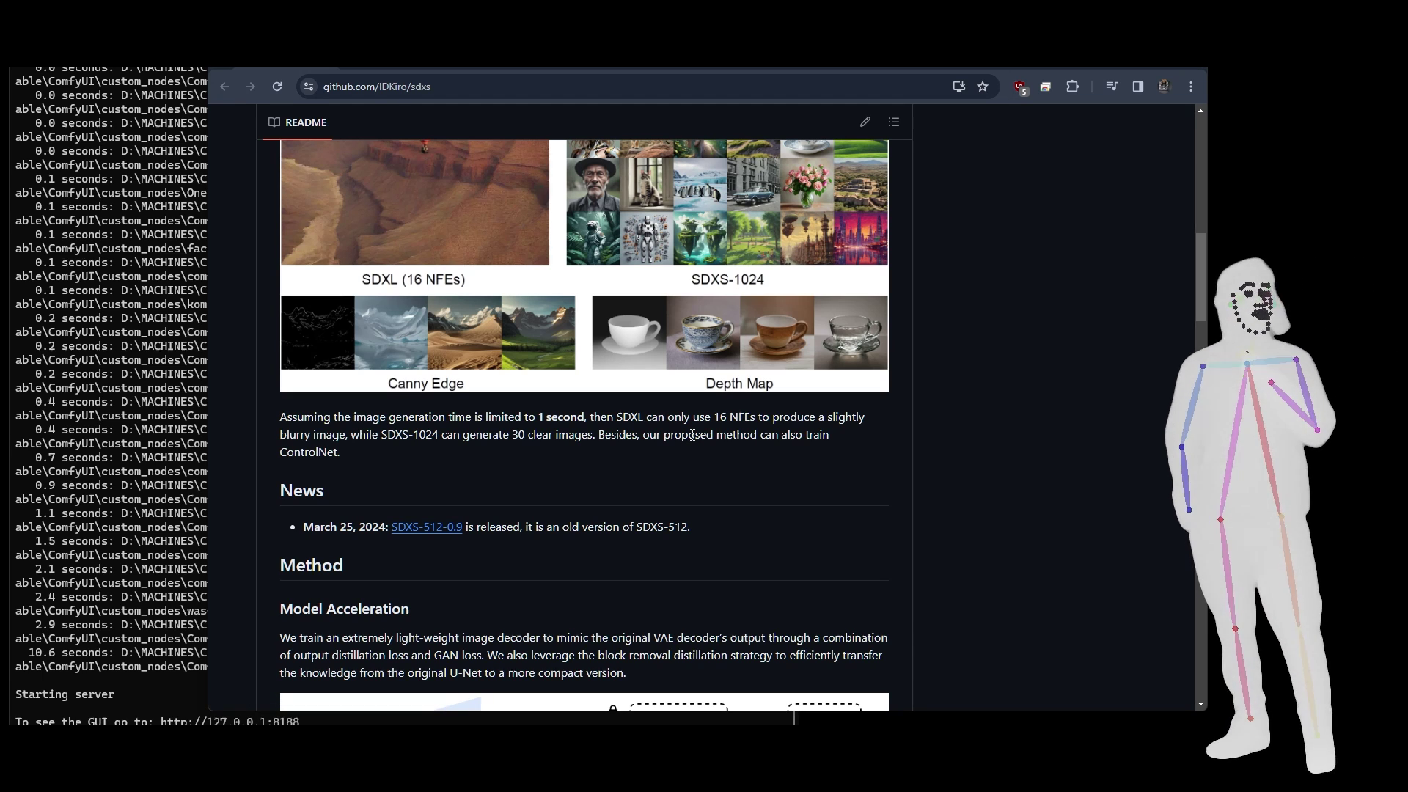
{"action": "scroll", "coordinate": [693, 435], "scroll_direction": "up", "scroll_amount": 2}
{"action": "scroll", "coordinate": [692, 433], "scroll_direction": "down", "scroll_amount": 9}
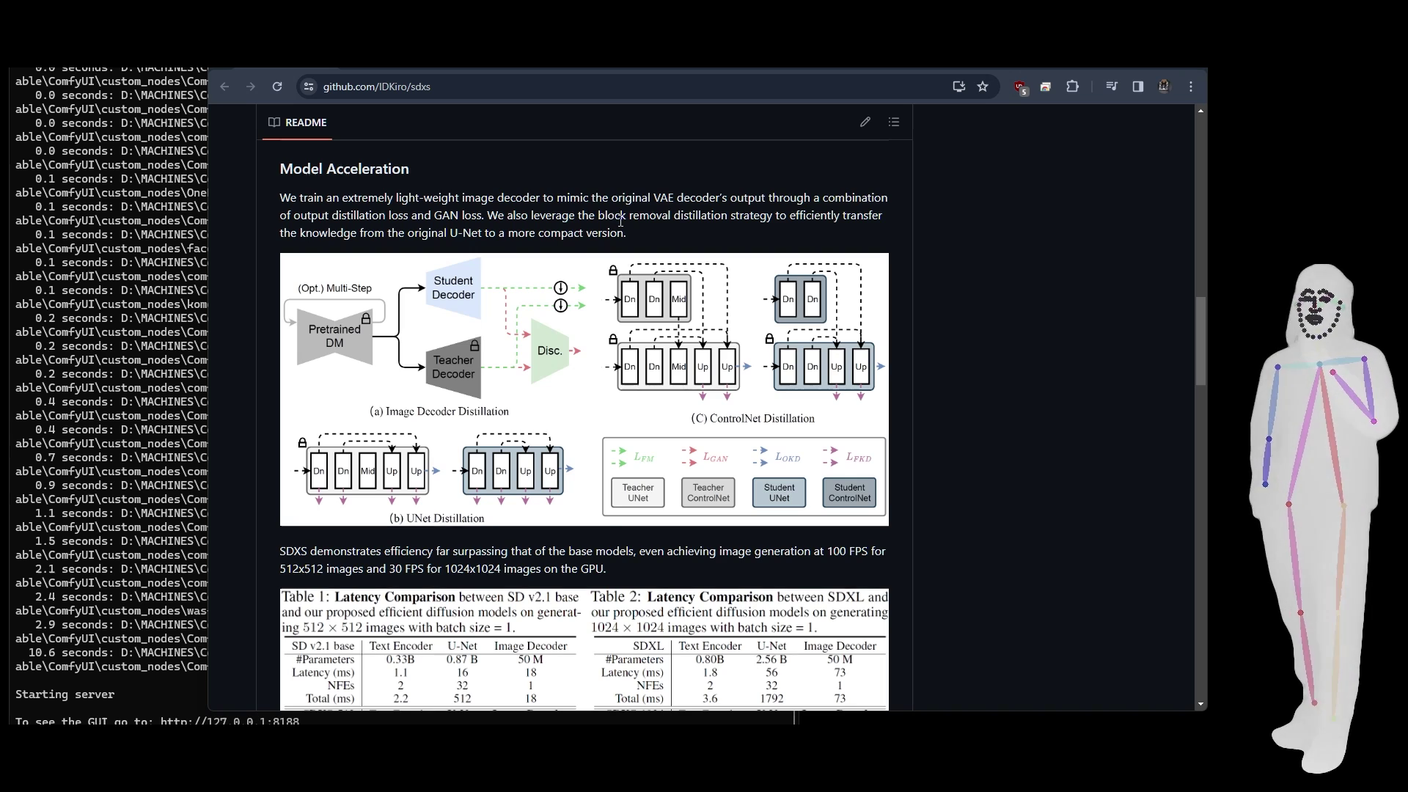
{"action": "scroll", "coordinate": [897, 363], "scroll_direction": "down", "scroll_amount": 3}
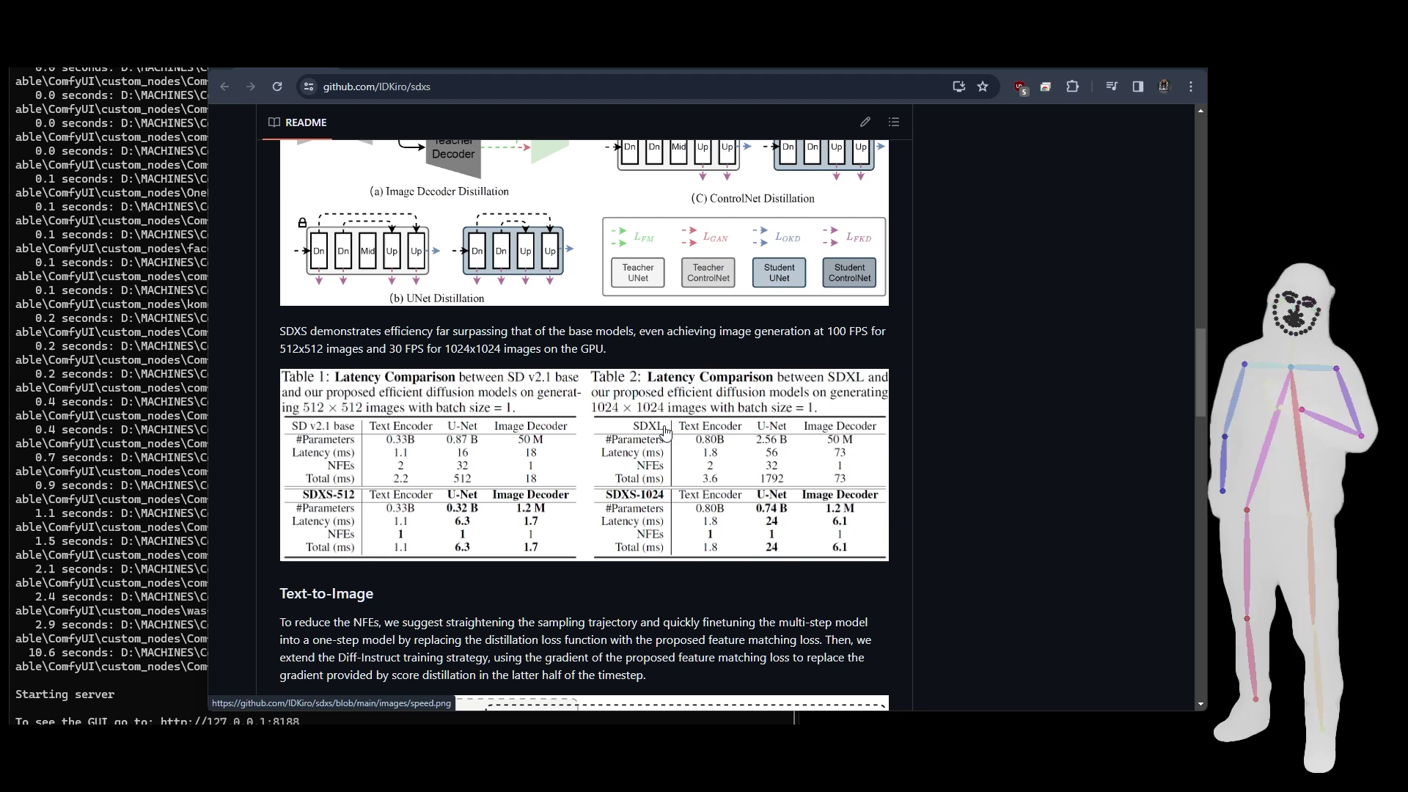
{"action": "scroll", "coordinate": [664, 440], "scroll_direction": "down", "scroll_amount": 5}
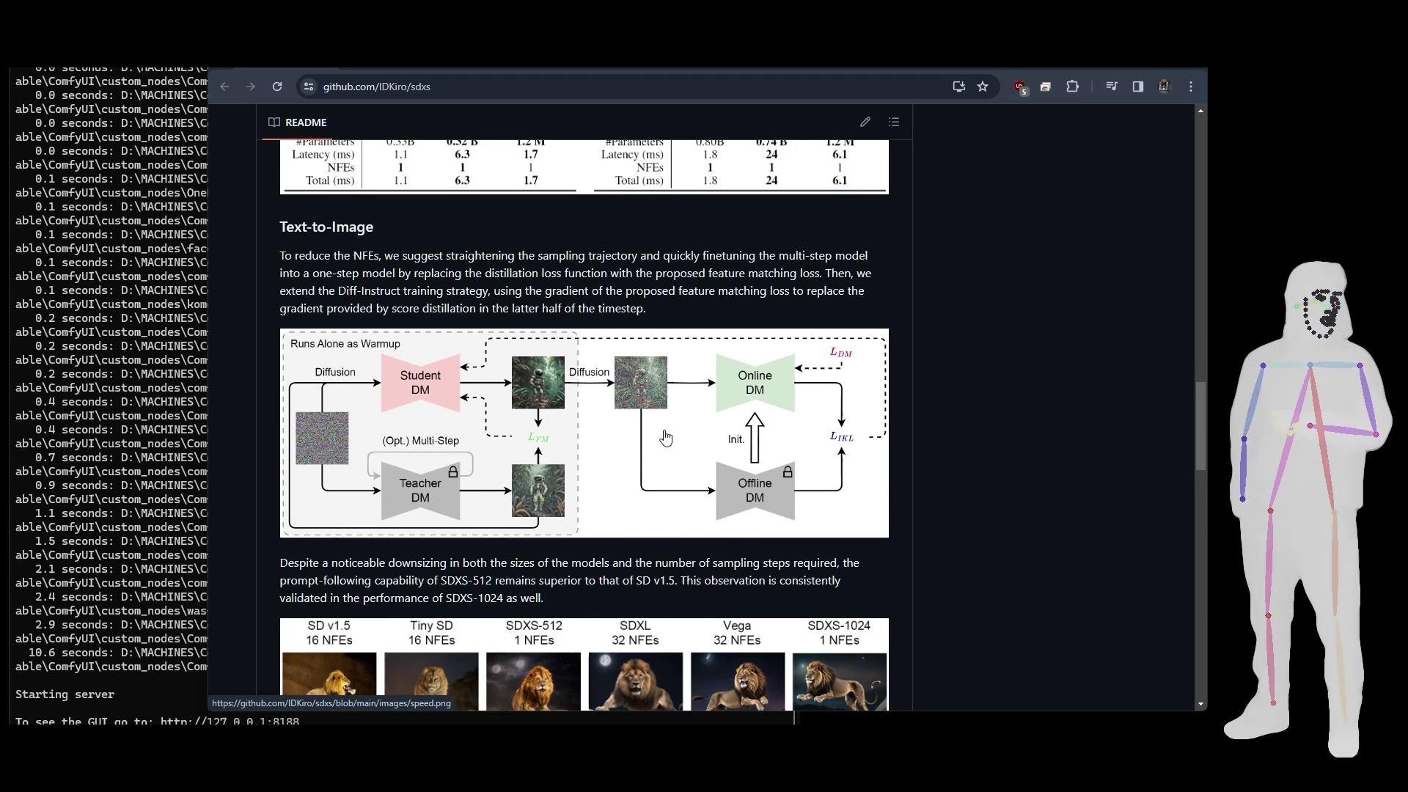
{"action": "scroll", "coordinate": [665, 438], "scroll_direction": "down", "scroll_amount": 5}
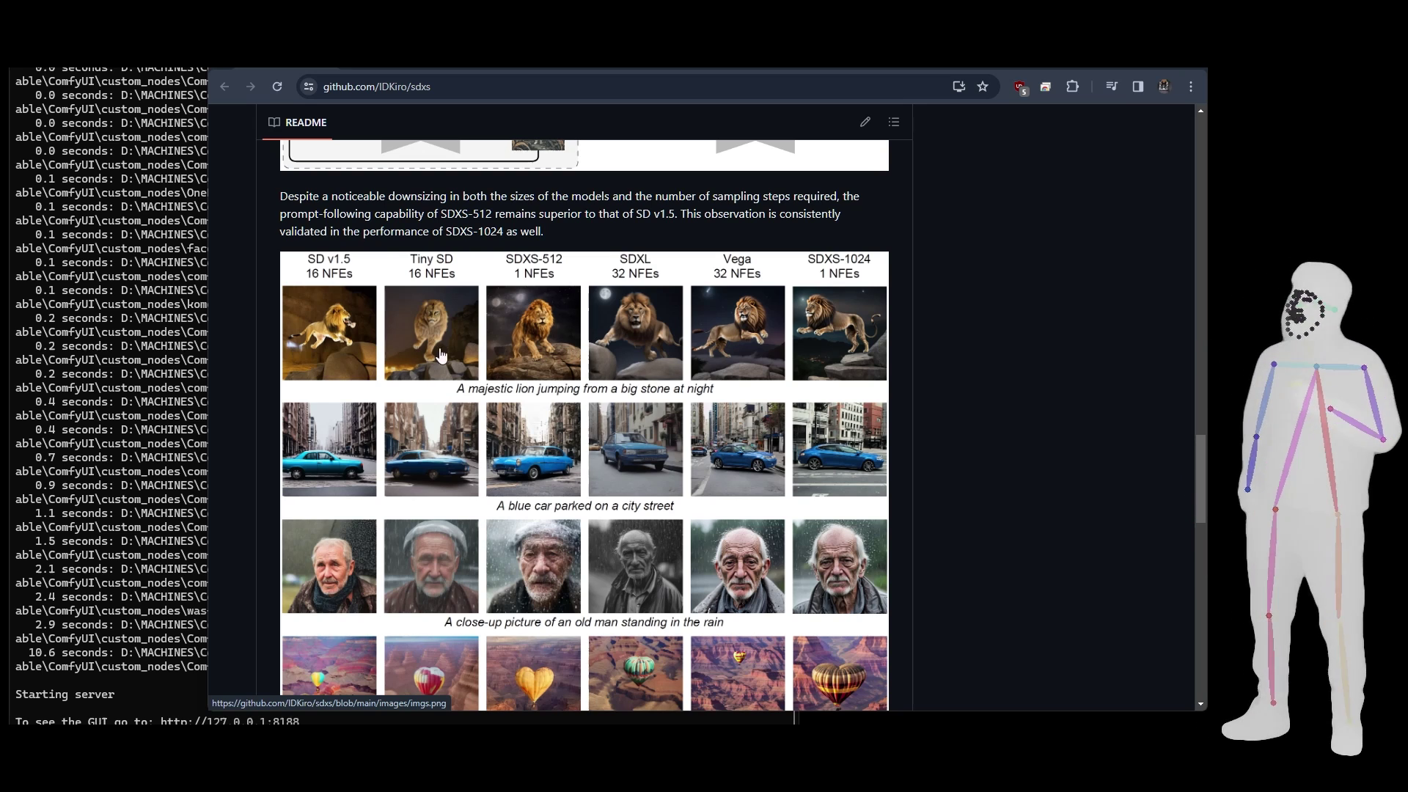
{"action": "scroll", "coordinate": [618, 393], "scroll_direction": "down", "scroll_amount": 1}
{"action": "scroll", "coordinate": [618, 394], "scroll_direction": "down", "scroll_amount": 9}
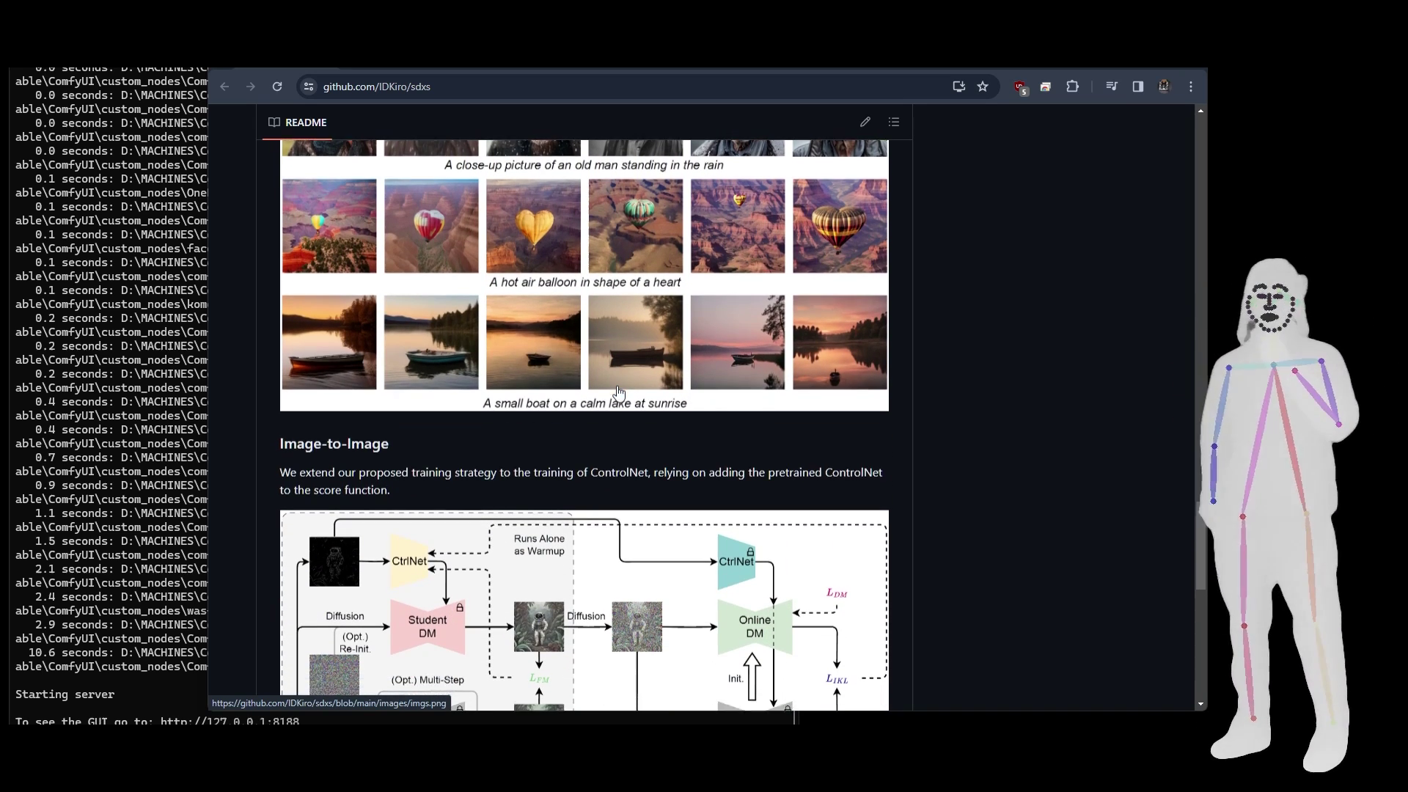
{"action": "scroll", "coordinate": [618, 394], "scroll_direction": "down", "scroll_amount": 1}
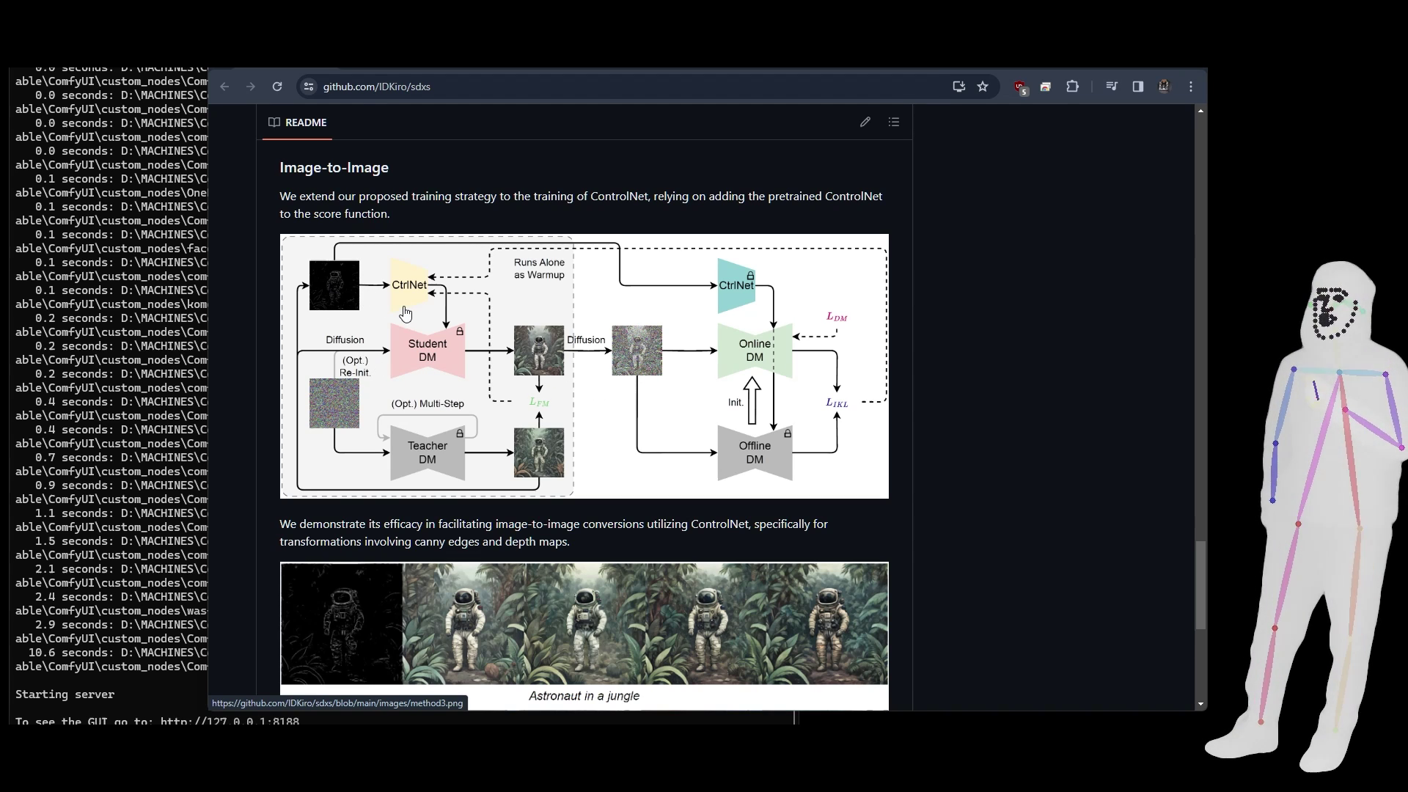
{"action": "scroll", "coordinate": [534, 410], "scroll_direction": "down", "scroll_amount": 3}
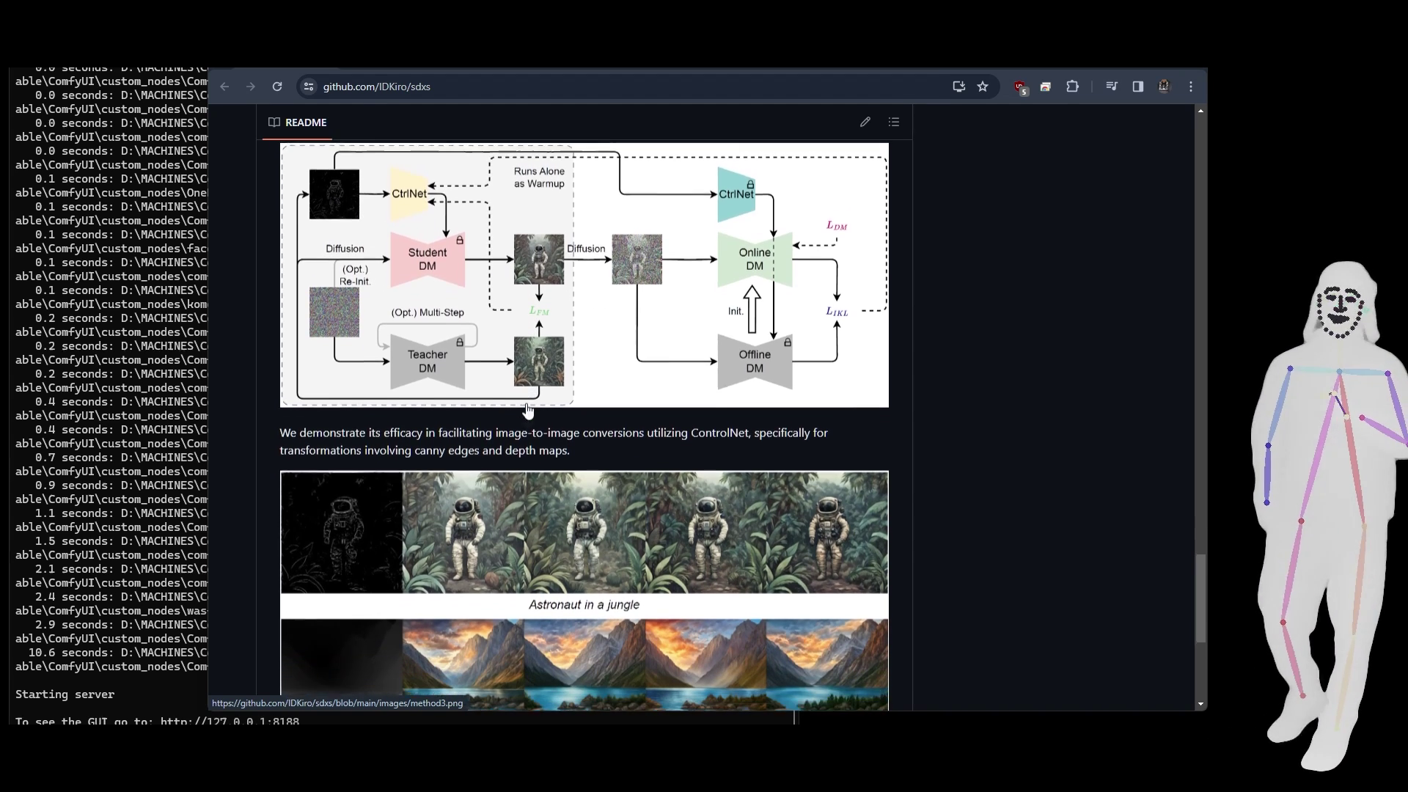
{"action": "left_click", "coordinate": [383, 71]}
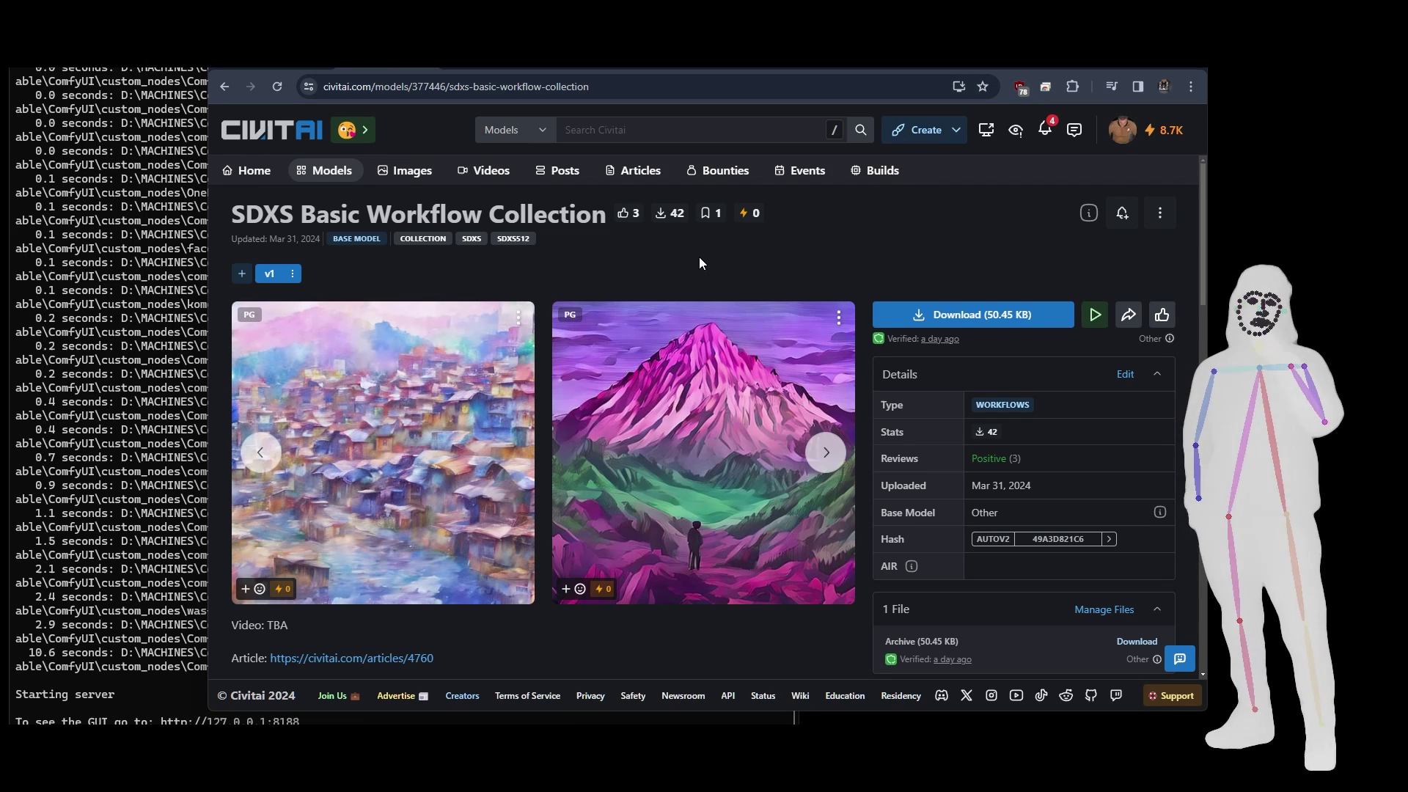
{"action": "scroll", "coordinate": [699, 260], "scroll_direction": "down", "scroll_amount": 4}
{"action": "scroll", "coordinate": [700, 261], "scroll_direction": "down", "scroll_amount": 1}
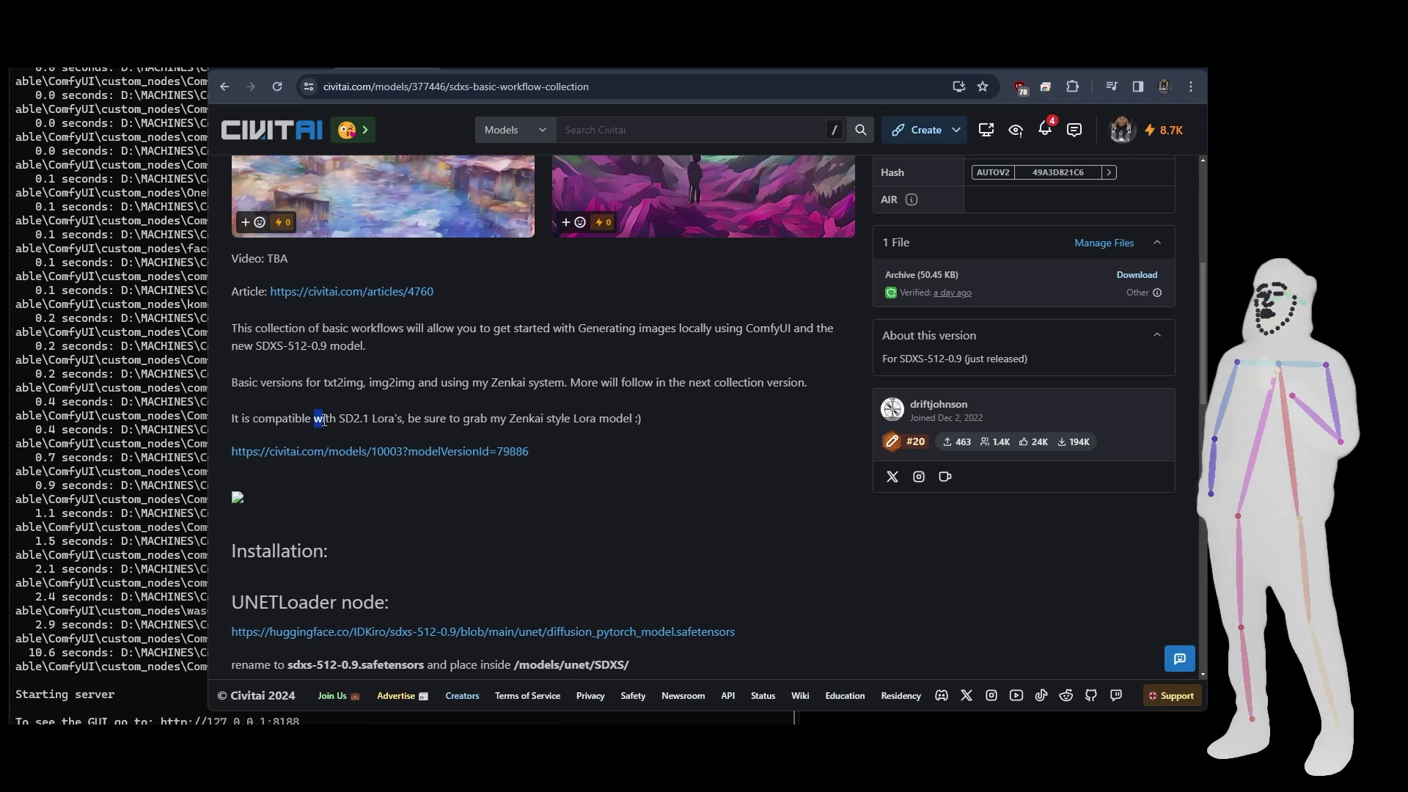
{"action": "left_click_drag", "start_coordinate": [322, 419], "coordinate": [407, 420]}
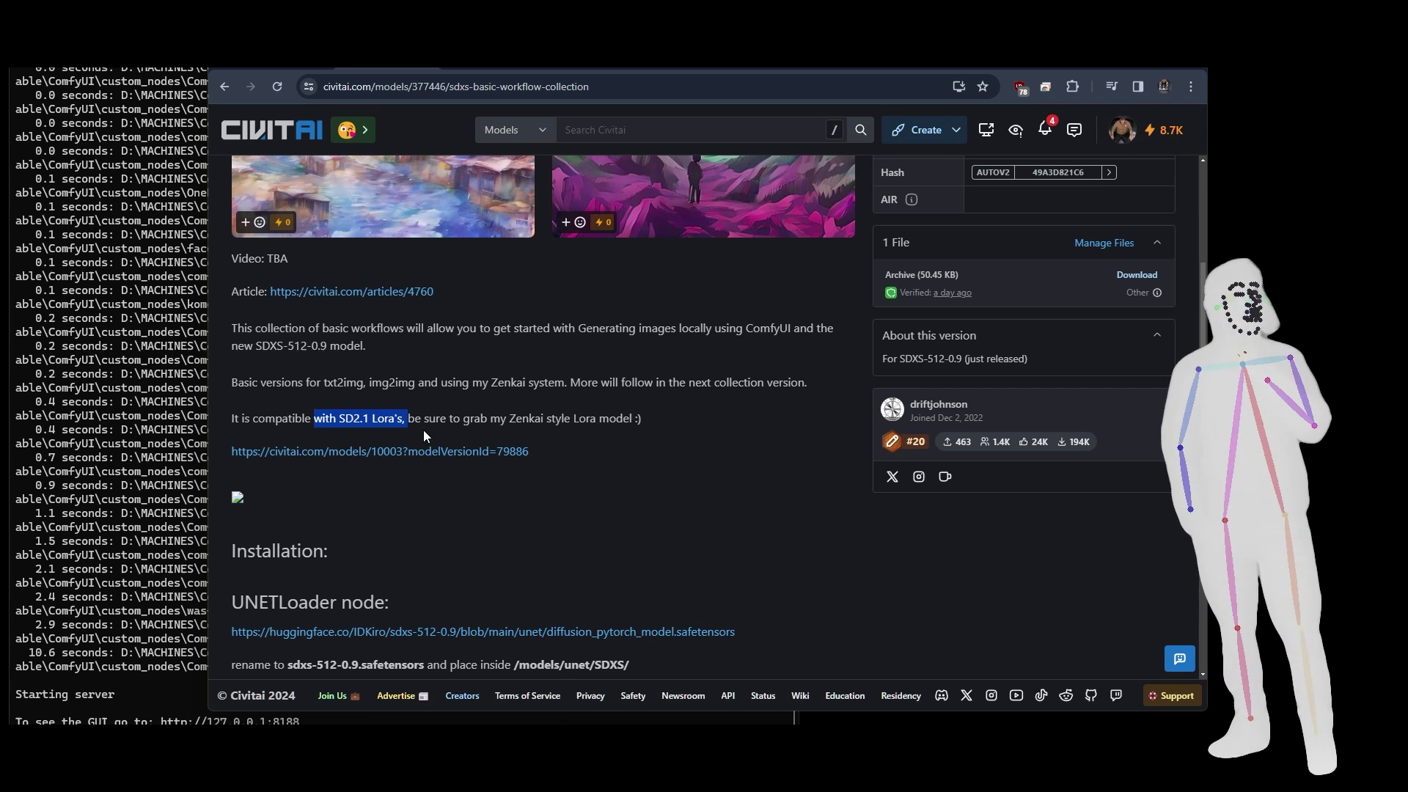
{"action": "left_click", "coordinate": [368, 419]}
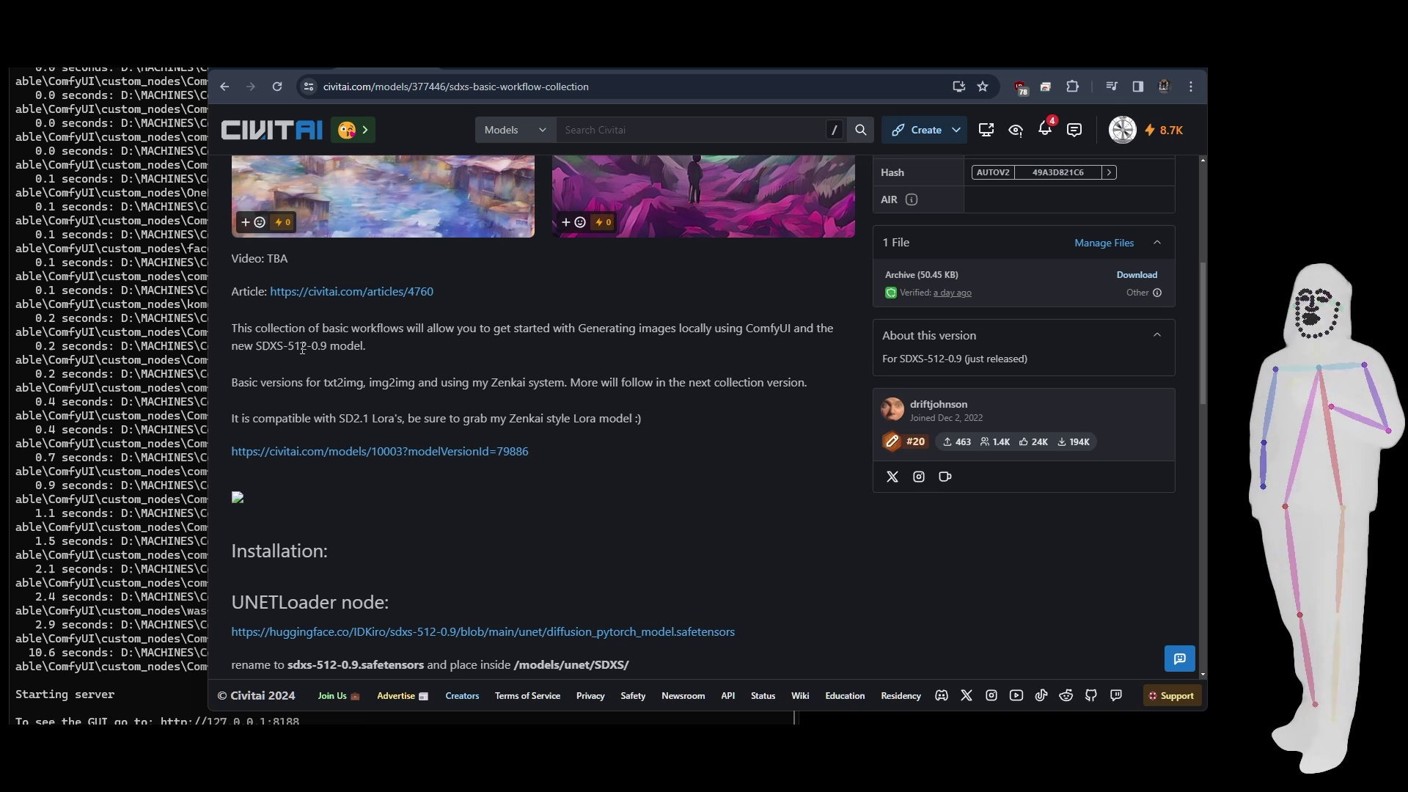
{"action": "scroll", "coordinate": [423, 375], "scroll_direction": "up", "scroll_amount": 3}
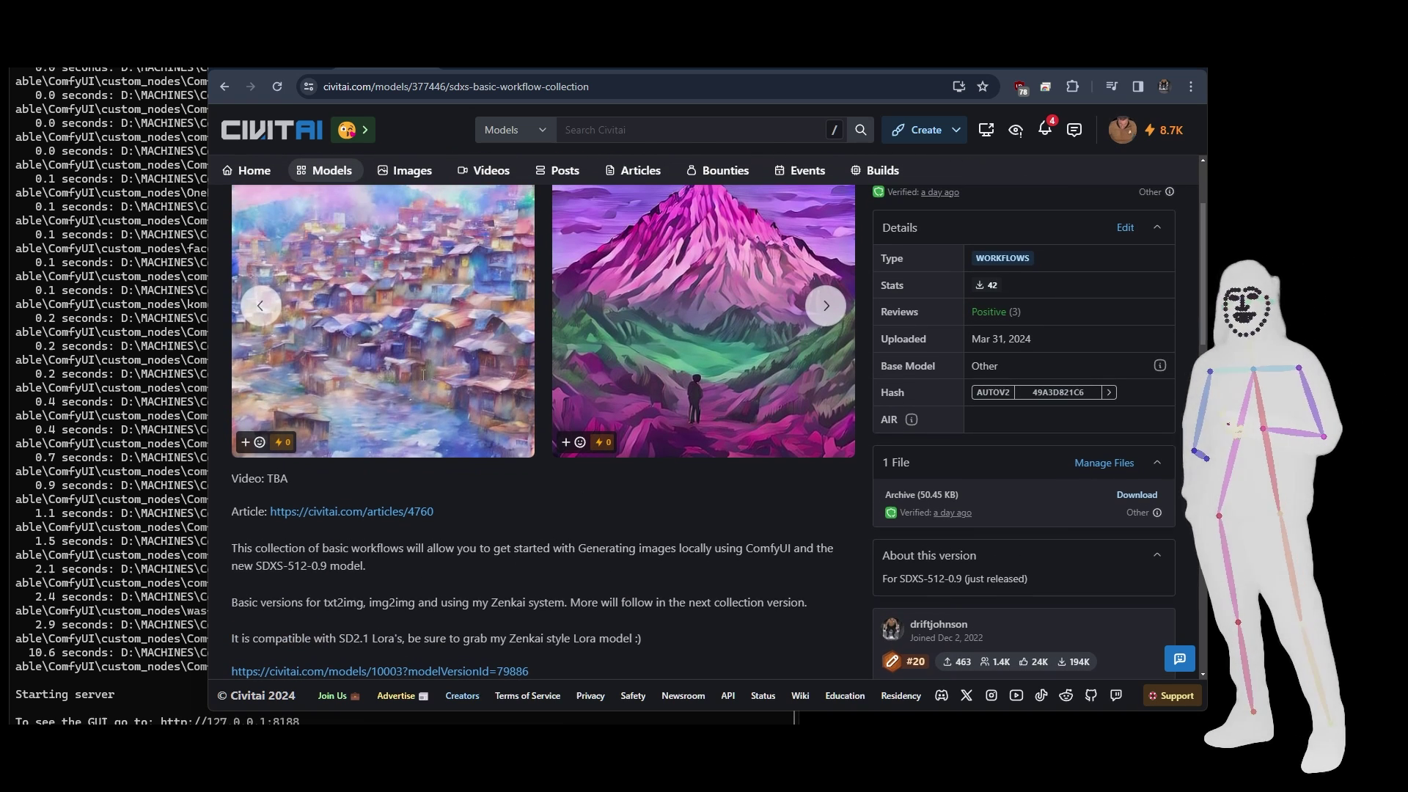
{"action": "scroll", "coordinate": [503, 375], "scroll_direction": "down", "scroll_amount": 3}
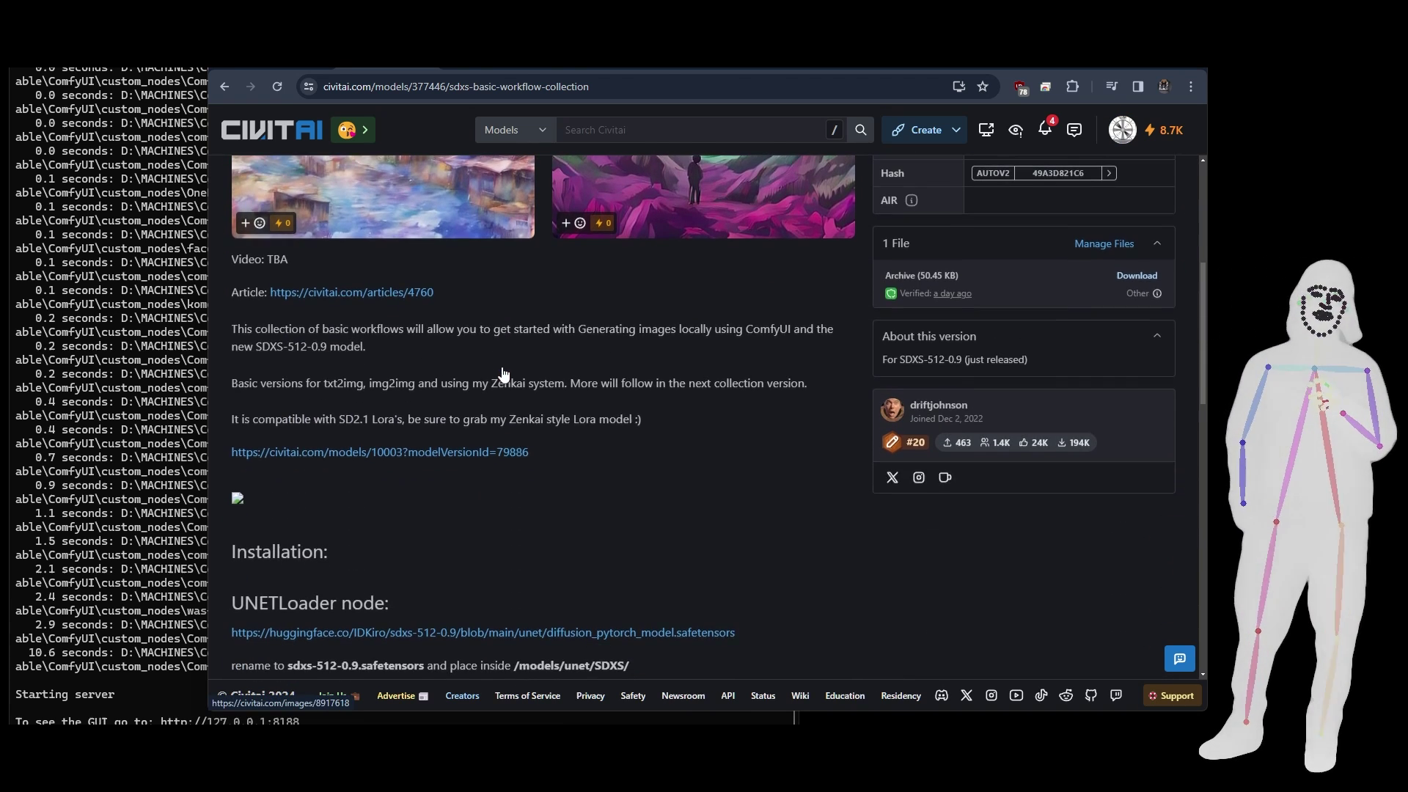
{"action": "scroll", "coordinate": [455, 352], "scroll_direction": "up", "scroll_amount": 5}
{"action": "scroll", "coordinate": [513, 381], "scroll_direction": "down", "scroll_amount": 4}
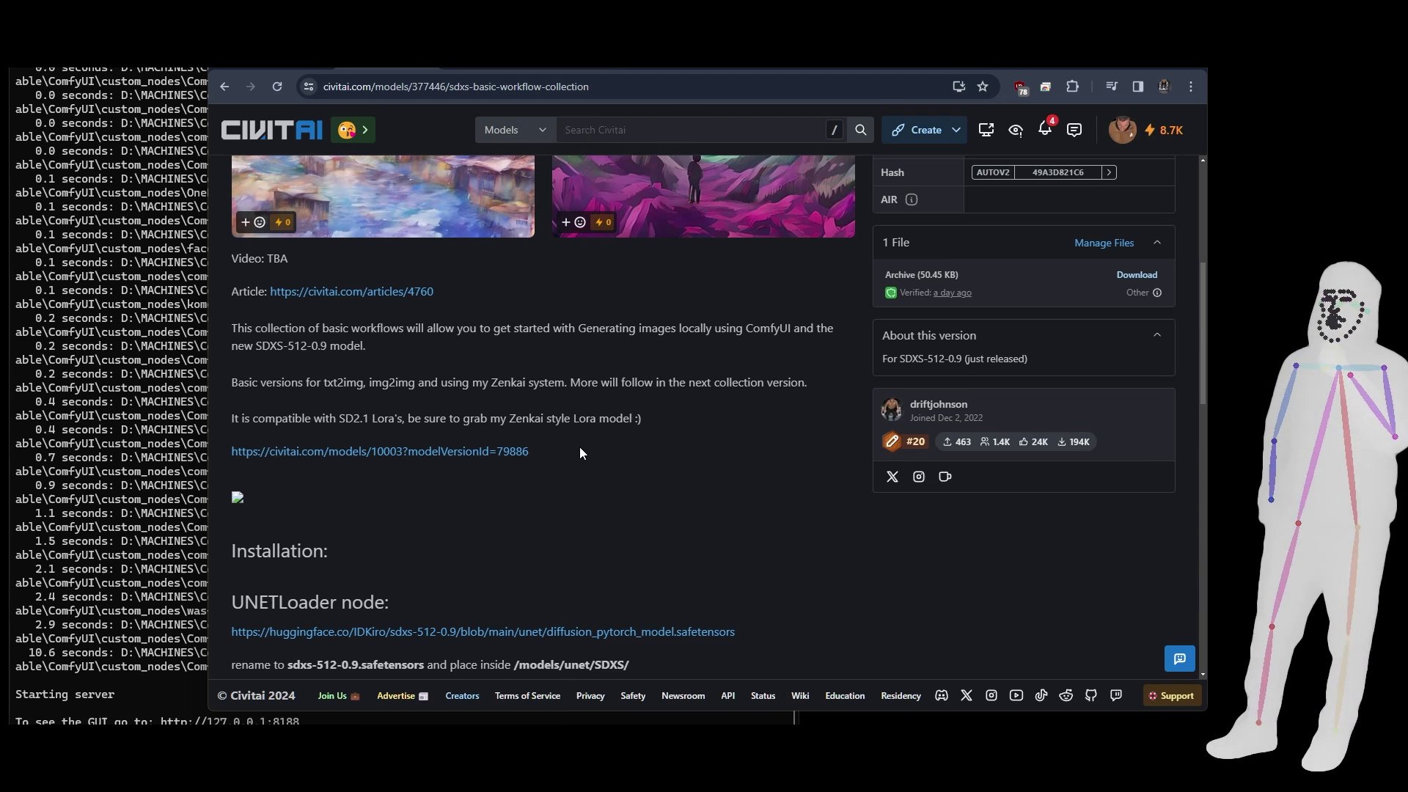
{"action": "scroll", "coordinate": [580, 453], "scroll_direction": "down", "scroll_amount": 5}
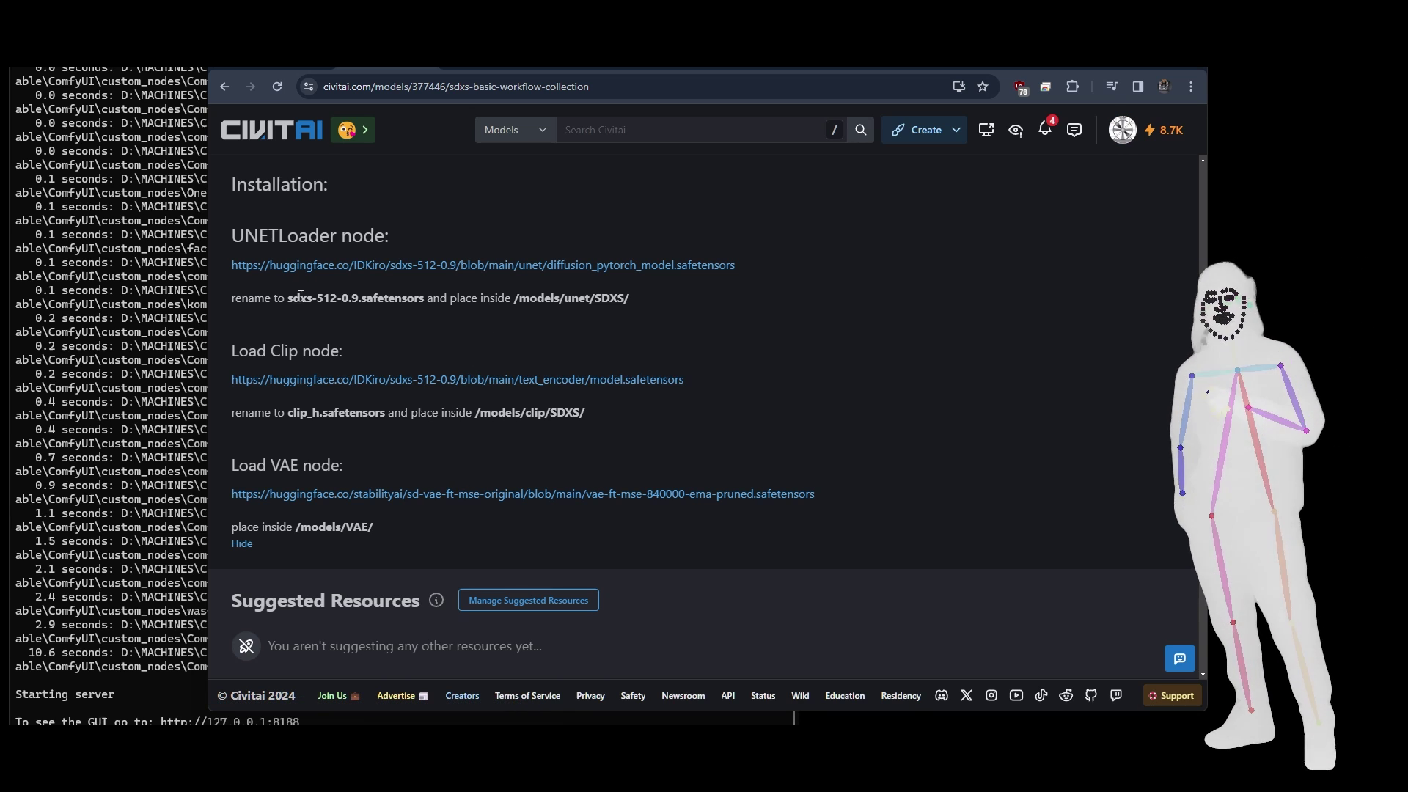
{"action": "left_click_drag", "start_coordinate": [298, 298], "coordinate": [382, 301]}
{"action": "left_click_drag", "start_coordinate": [514, 299], "coordinate": [590, 305]}
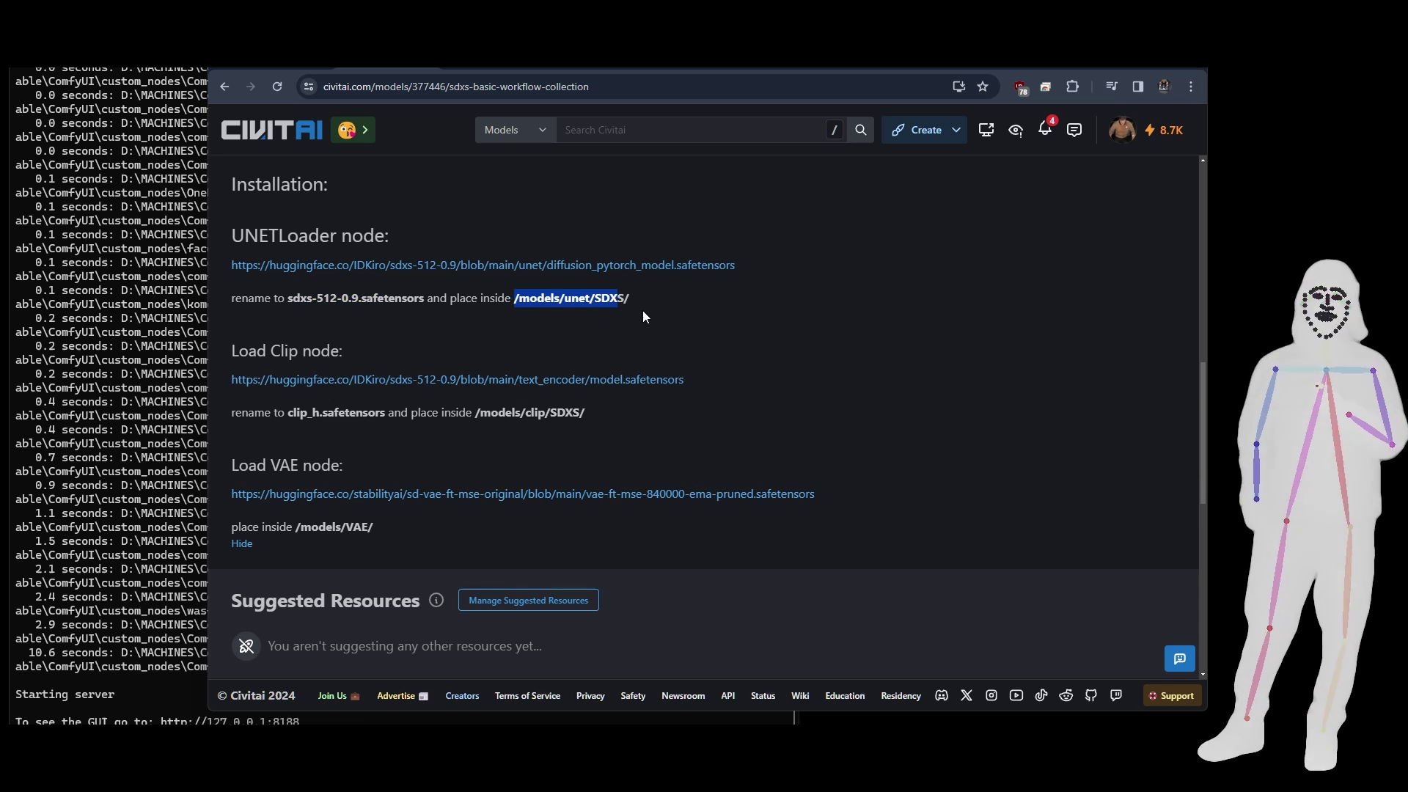
{"action": "left_click", "coordinate": [590, 311]}
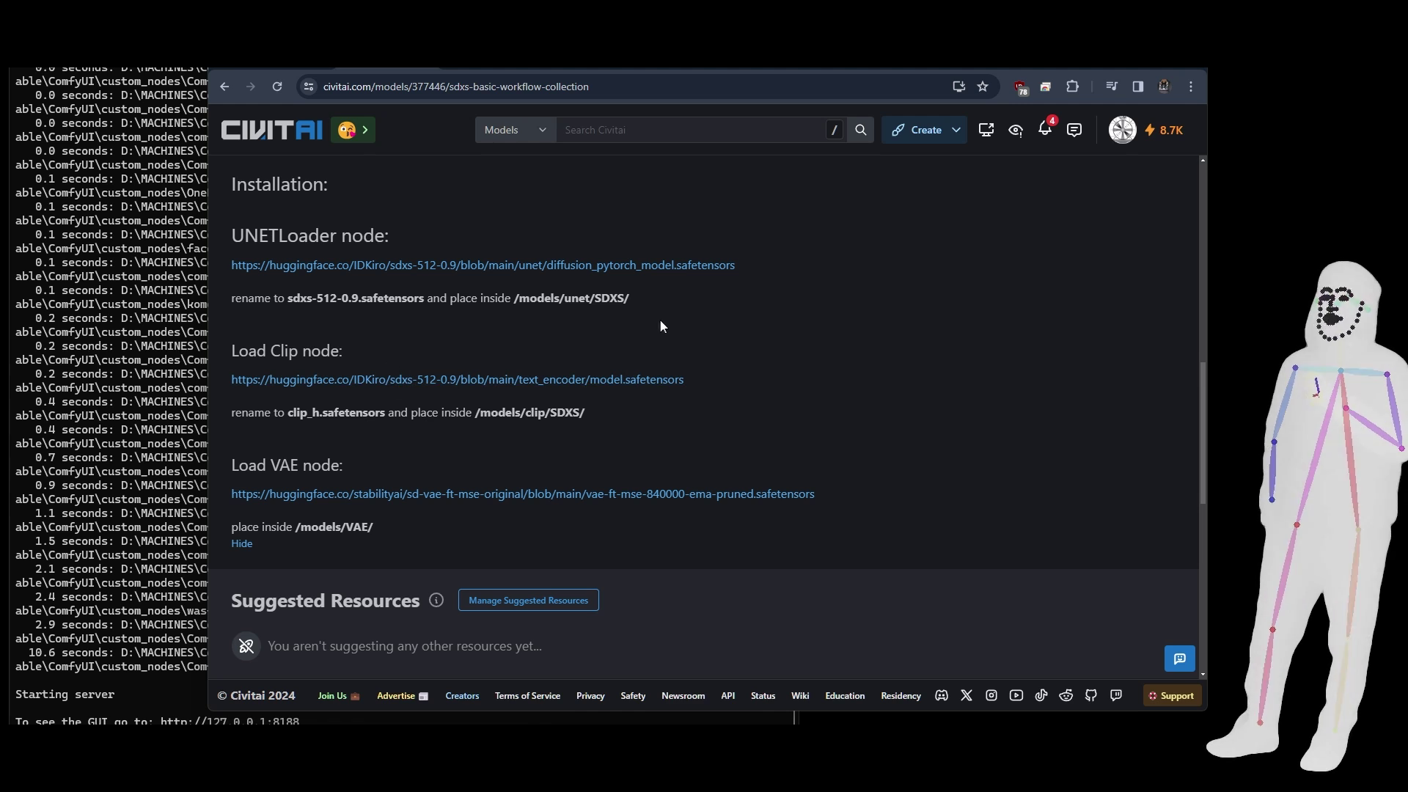
{"action": "left_click_drag", "start_coordinate": [599, 297], "coordinate": [626, 300]}
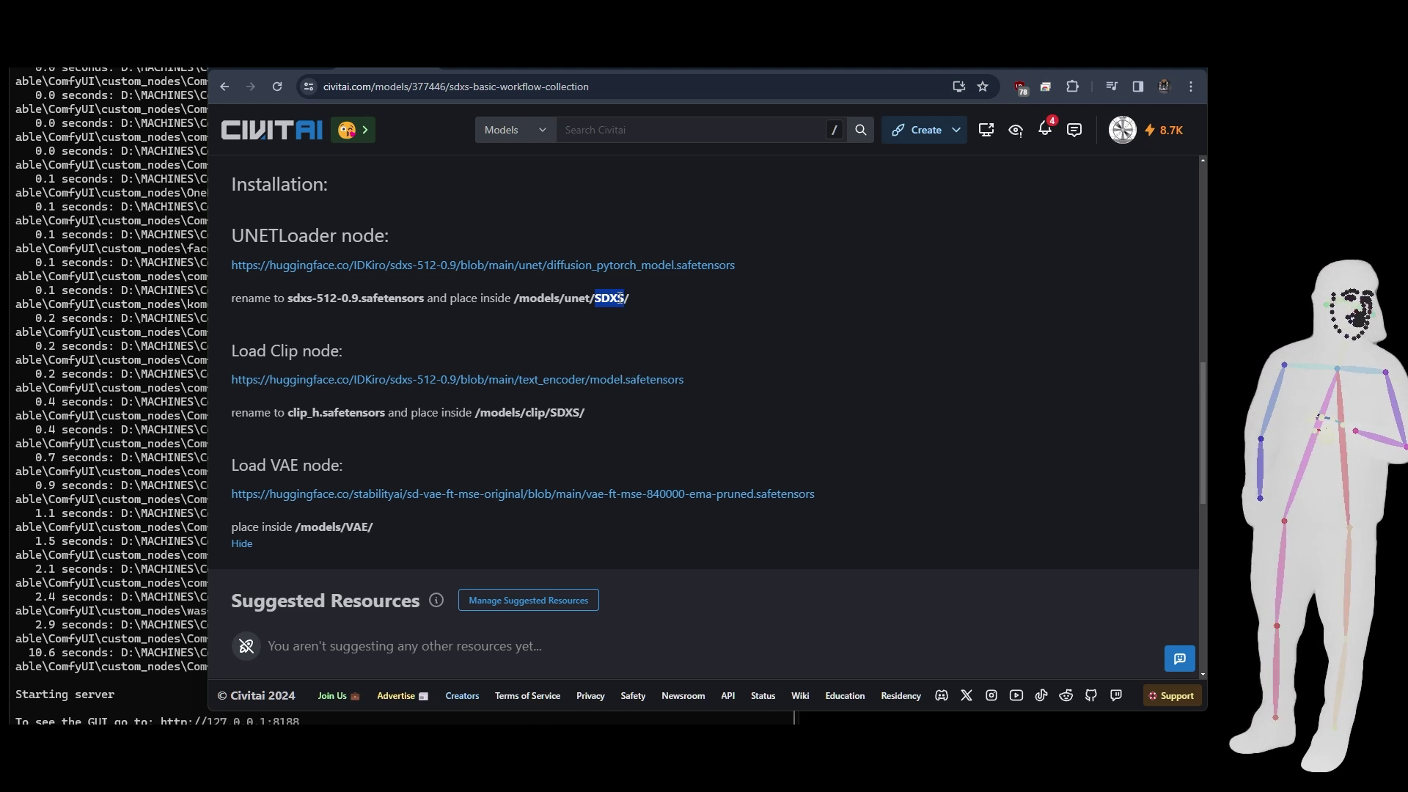
{"action": "left_click_drag", "start_coordinate": [621, 298], "coordinate": [638, 320]}
{"action": "left_click", "coordinate": [468, 326]}
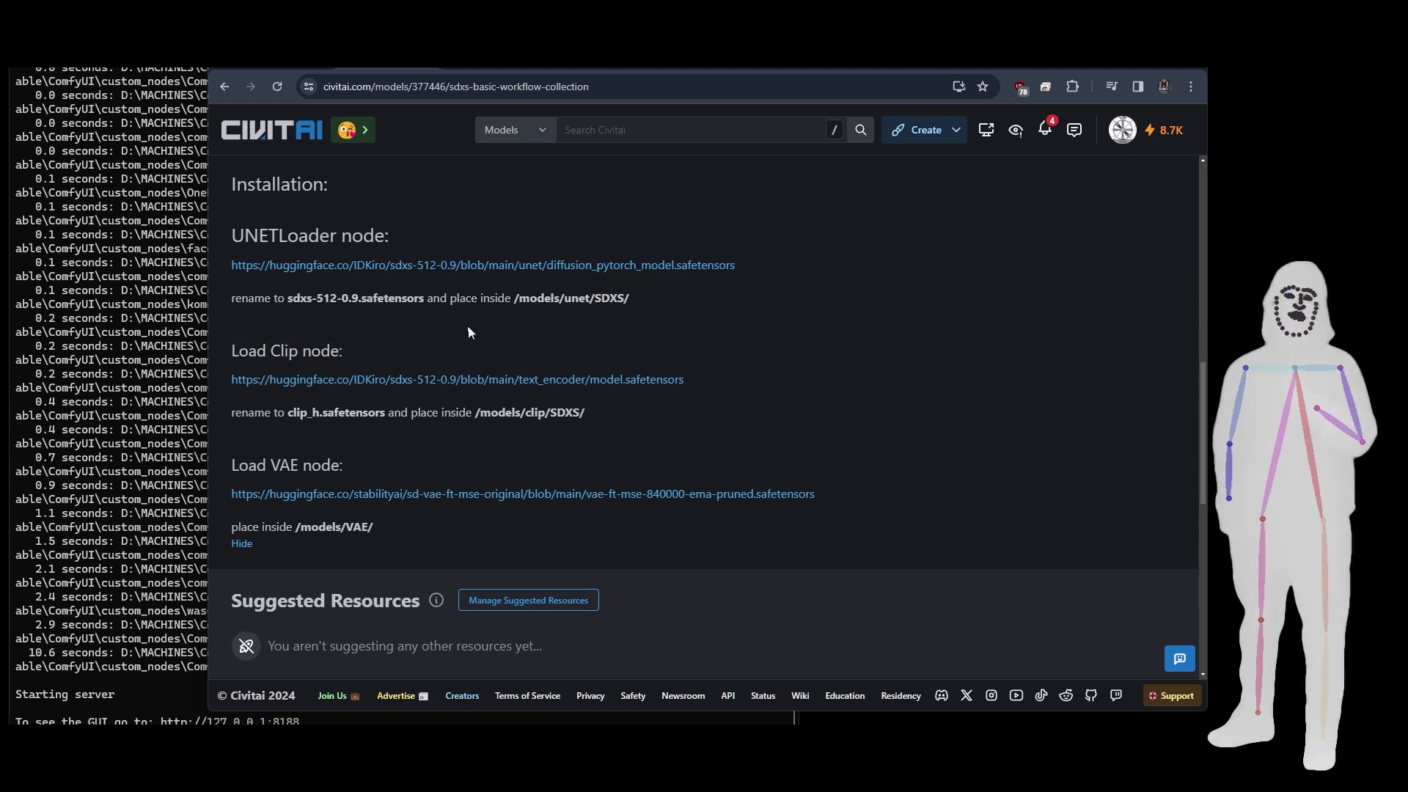
{"action": "scroll", "coordinate": [440, 481], "scroll_direction": "up", "scroll_amount": 8}
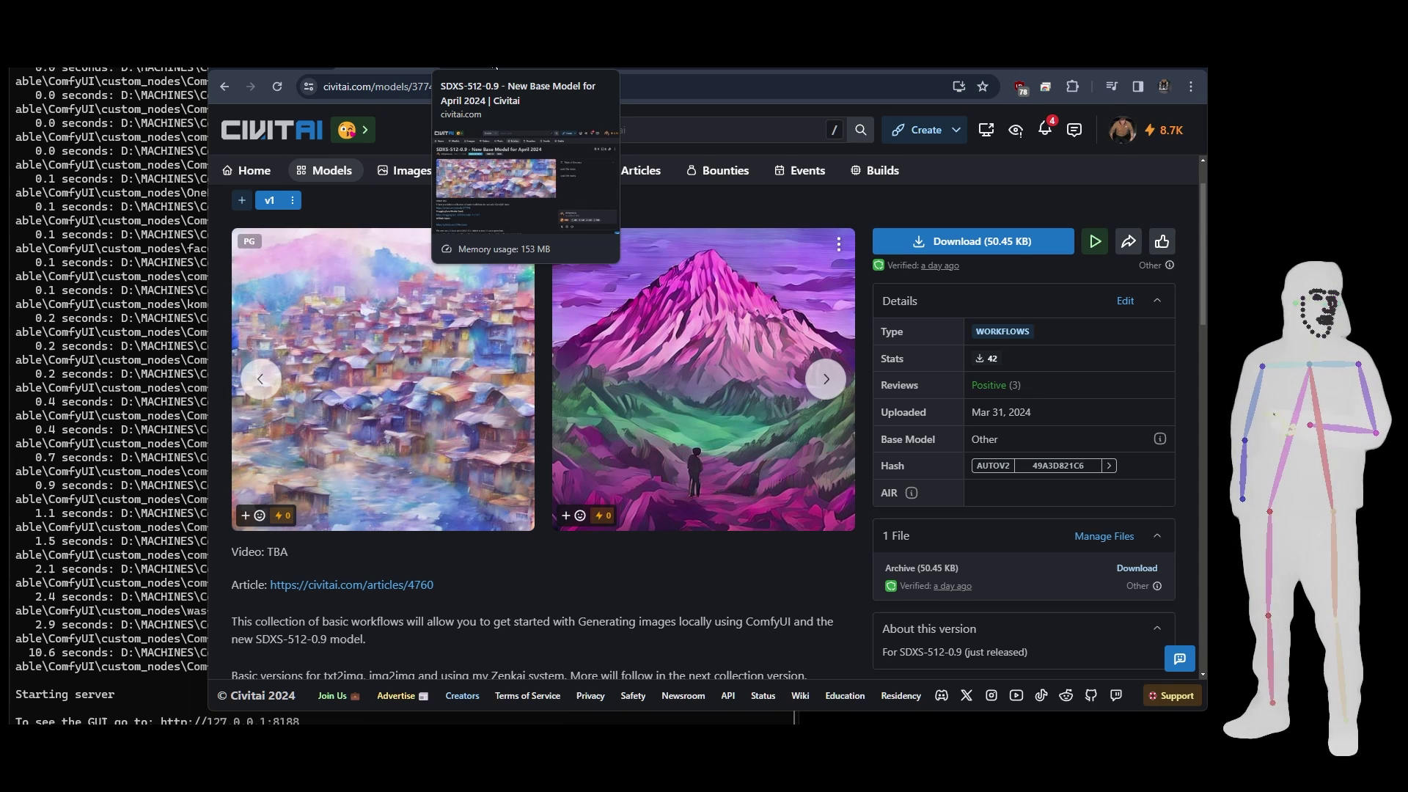
Step: Read the SDXS-512-0.9 article's installation steps, then move to the Zenkai LoRA page
{"action": "left_click", "coordinate": [495, 68]}
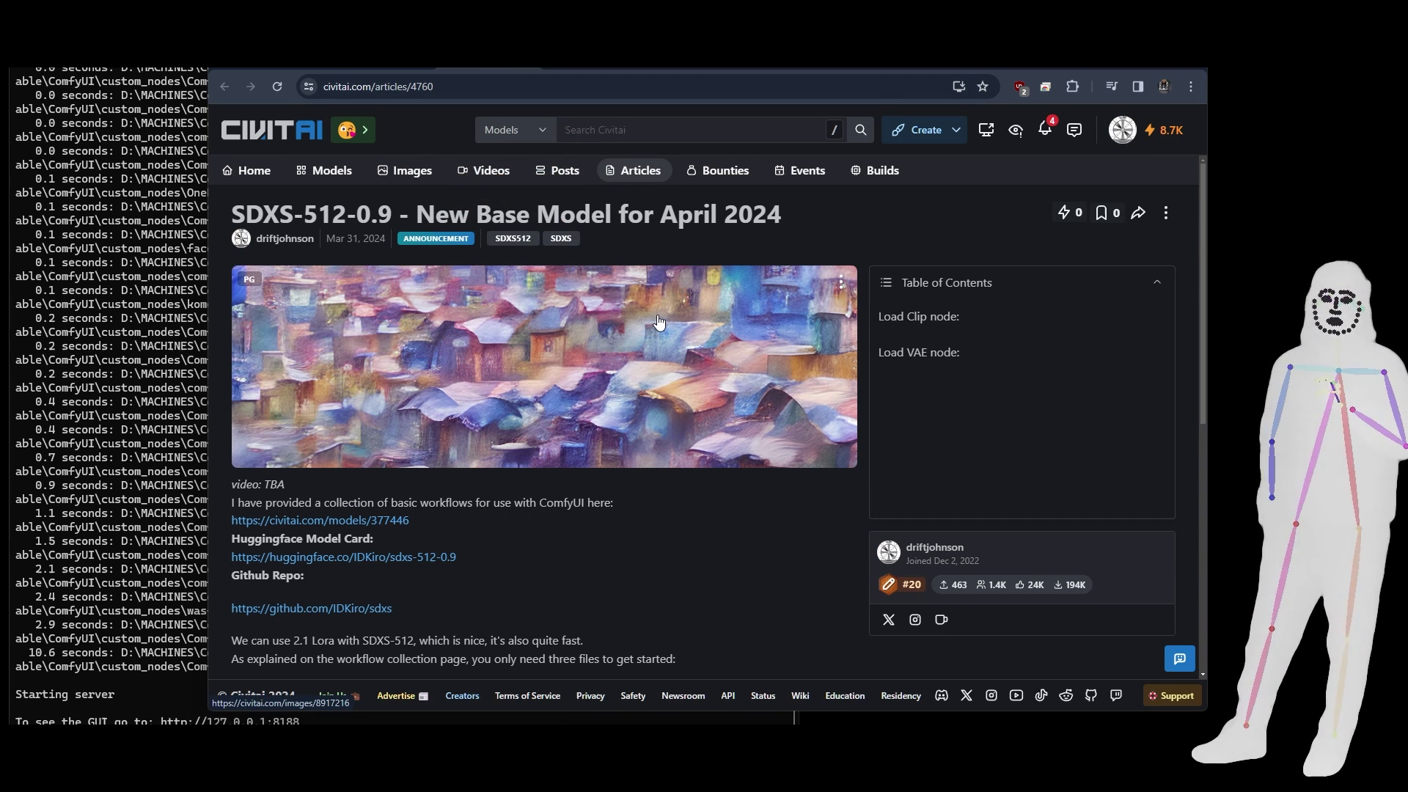
{"action": "scroll", "coordinate": [658, 323], "scroll_direction": "down", "scroll_amount": 3}
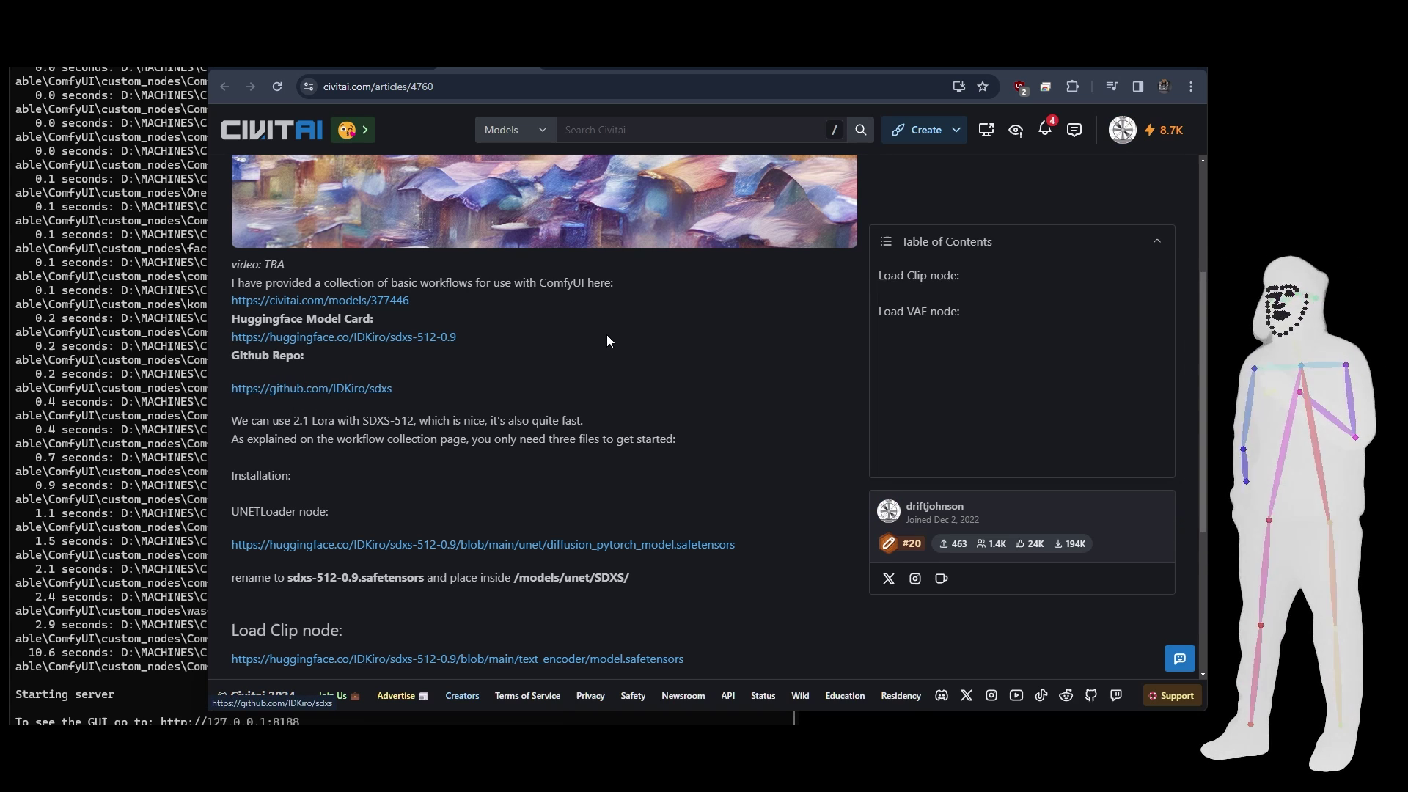
{"action": "scroll", "coordinate": [607, 341], "scroll_direction": "down", "scroll_amount": 2}
{"action": "scroll", "coordinate": [580, 415], "scroll_direction": "up", "scroll_amount": 4}
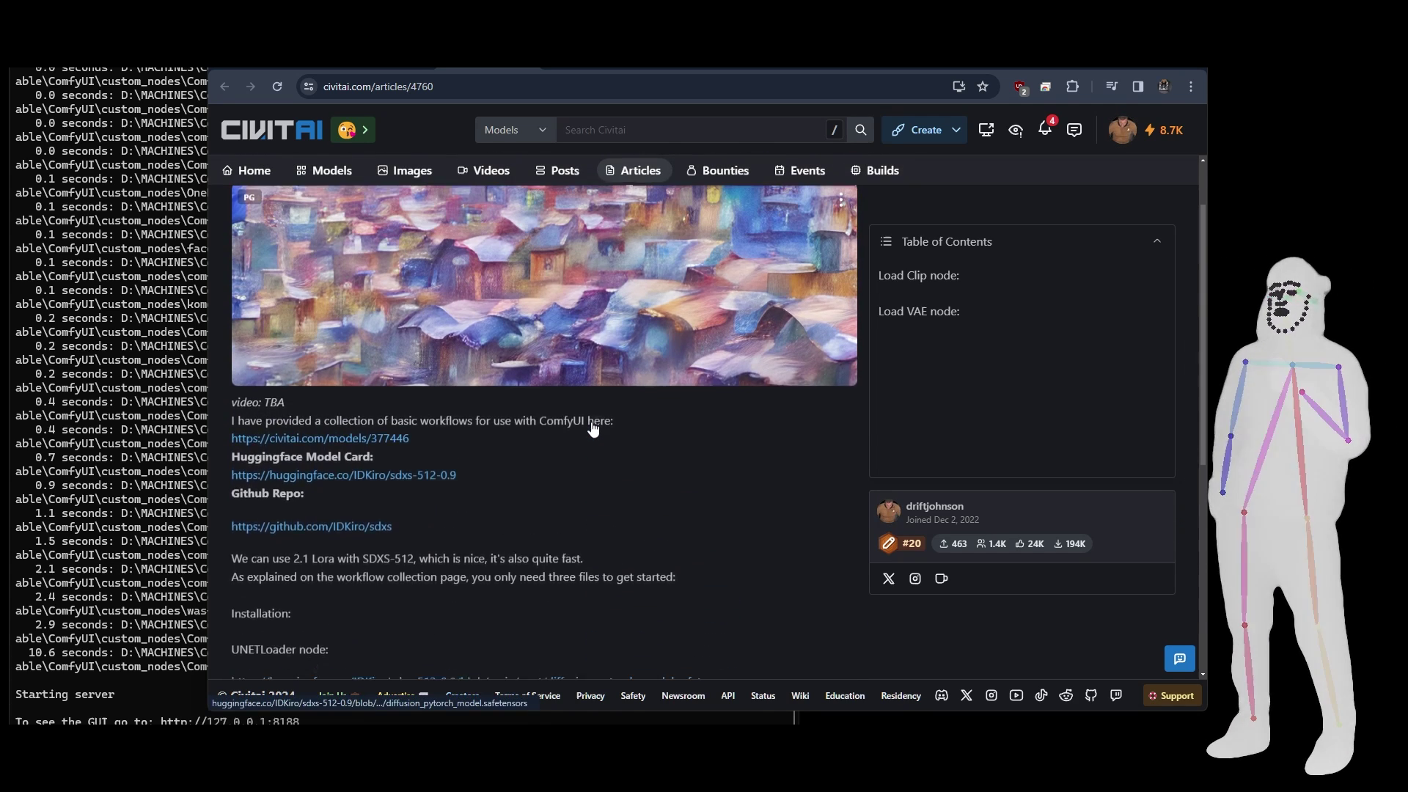
{"action": "scroll", "coordinate": [594, 429], "scroll_direction": "up", "scroll_amount": 3}
{"action": "key", "text": "alt+Left"}
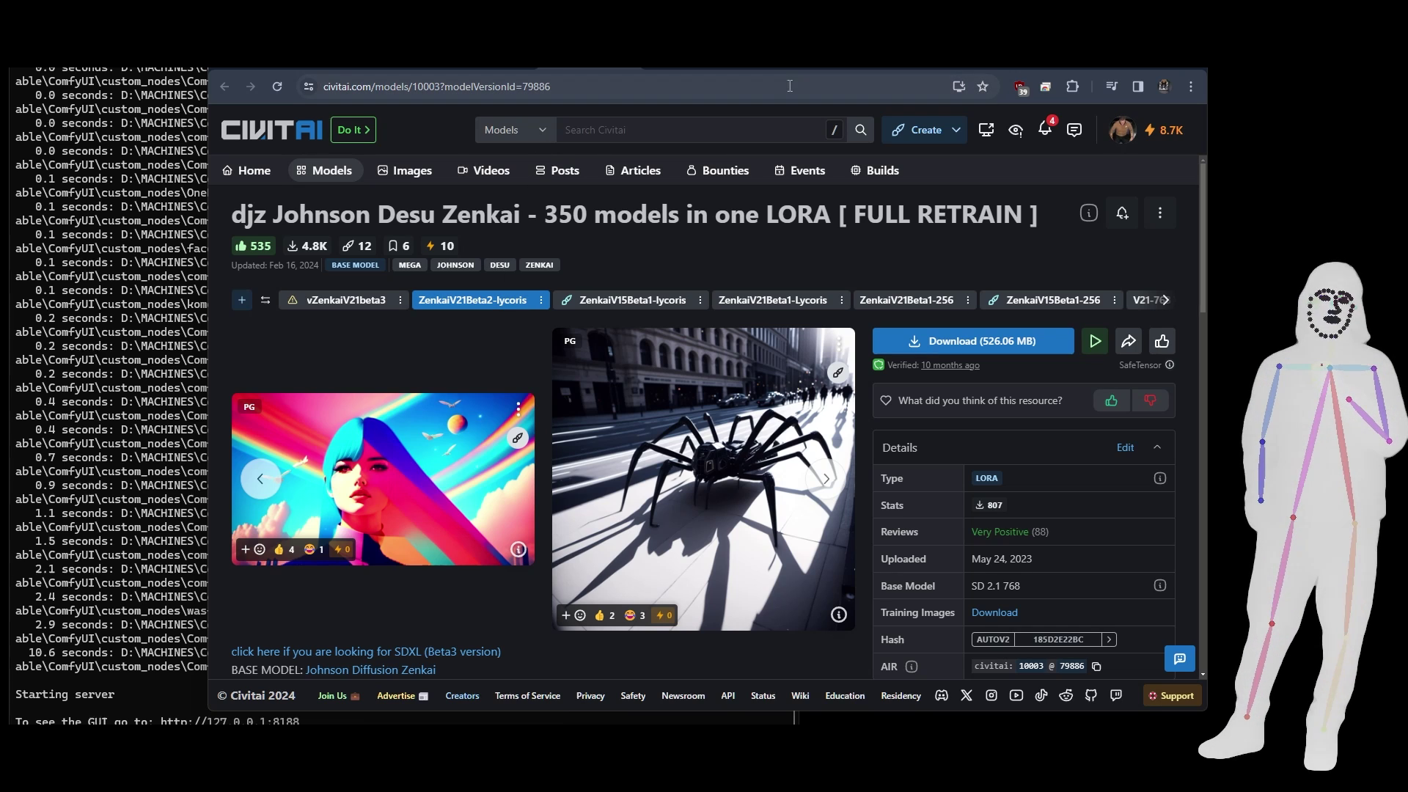
Step: Revisit the article and Zenkai LoRA page, ending on the sdxs-512-0.9 UNet file page
{"action": "key", "text": "ctrl+Tab"}
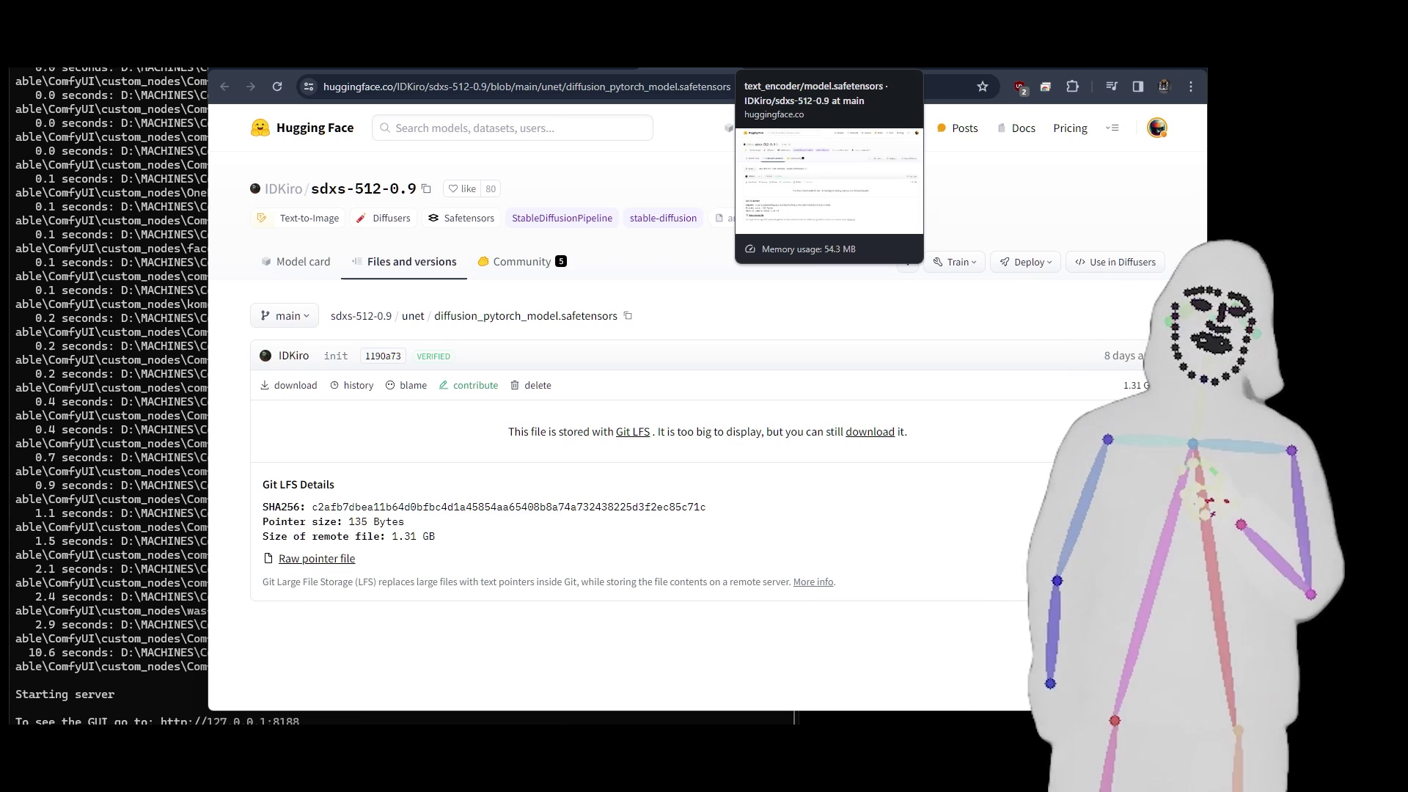
{"action": "left_click", "coordinate": [392, 70]}
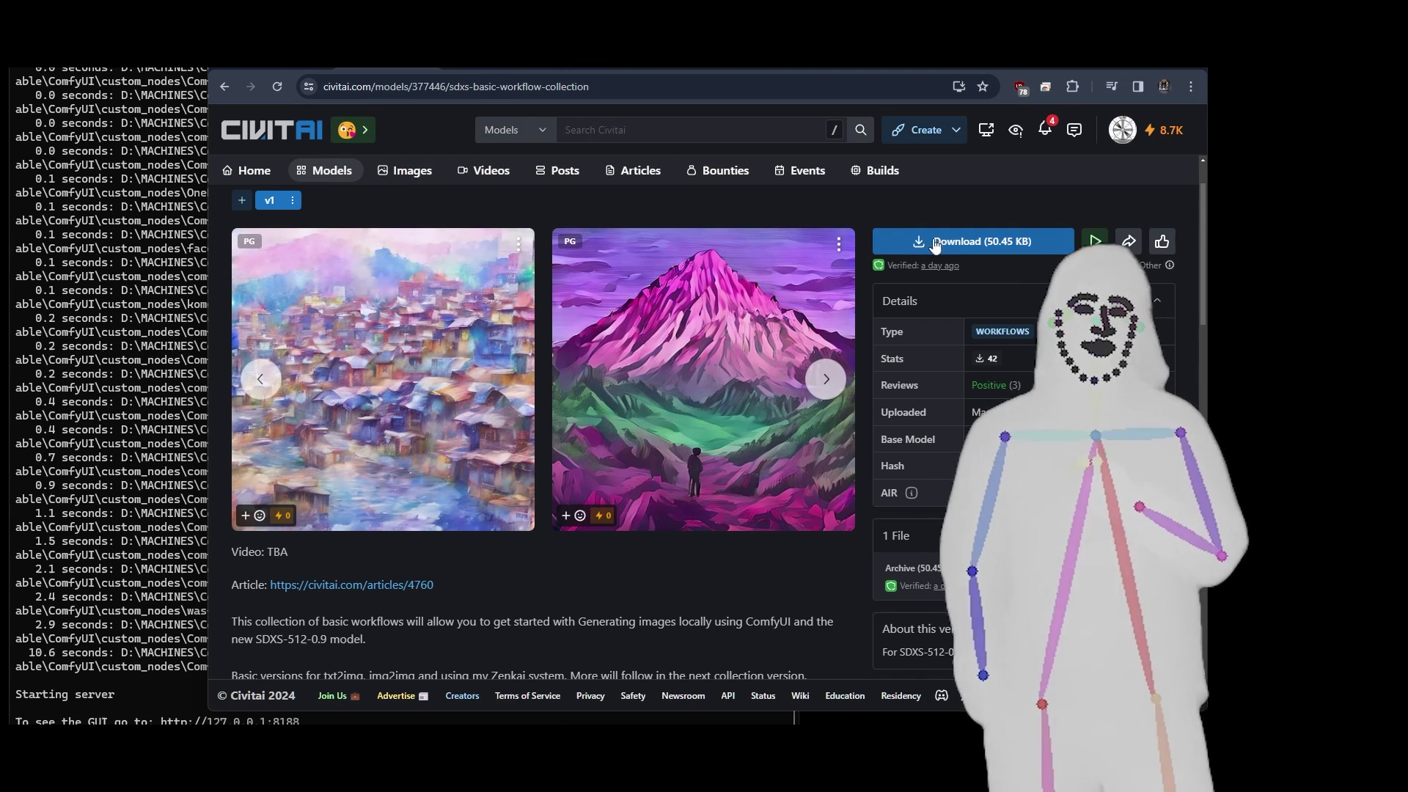
{"action": "left_click", "coordinate": [482, 70]}
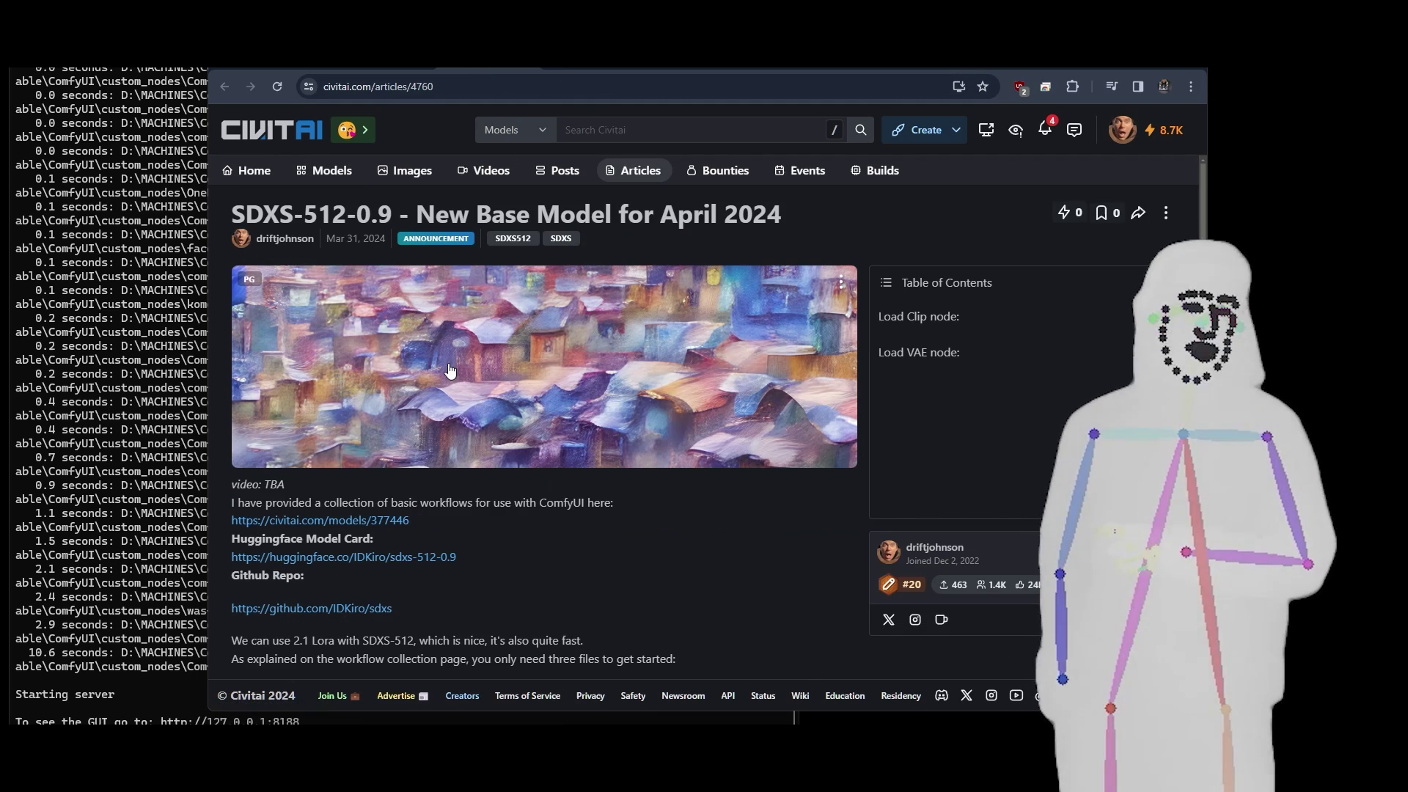
{"action": "scroll", "coordinate": [643, 386], "scroll_direction": "down", "scroll_amount": 7}
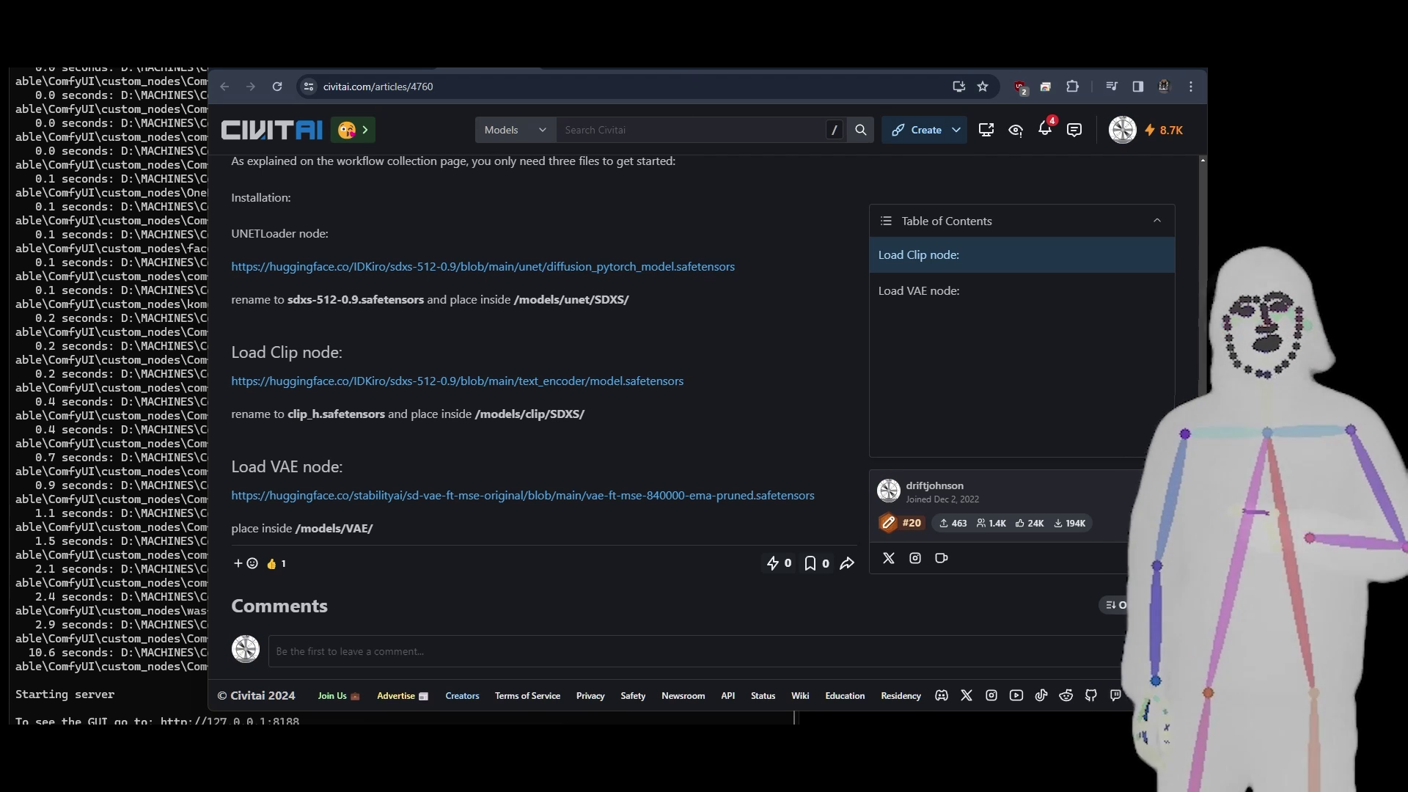
{"action": "left_click", "coordinate": [586, 70]}
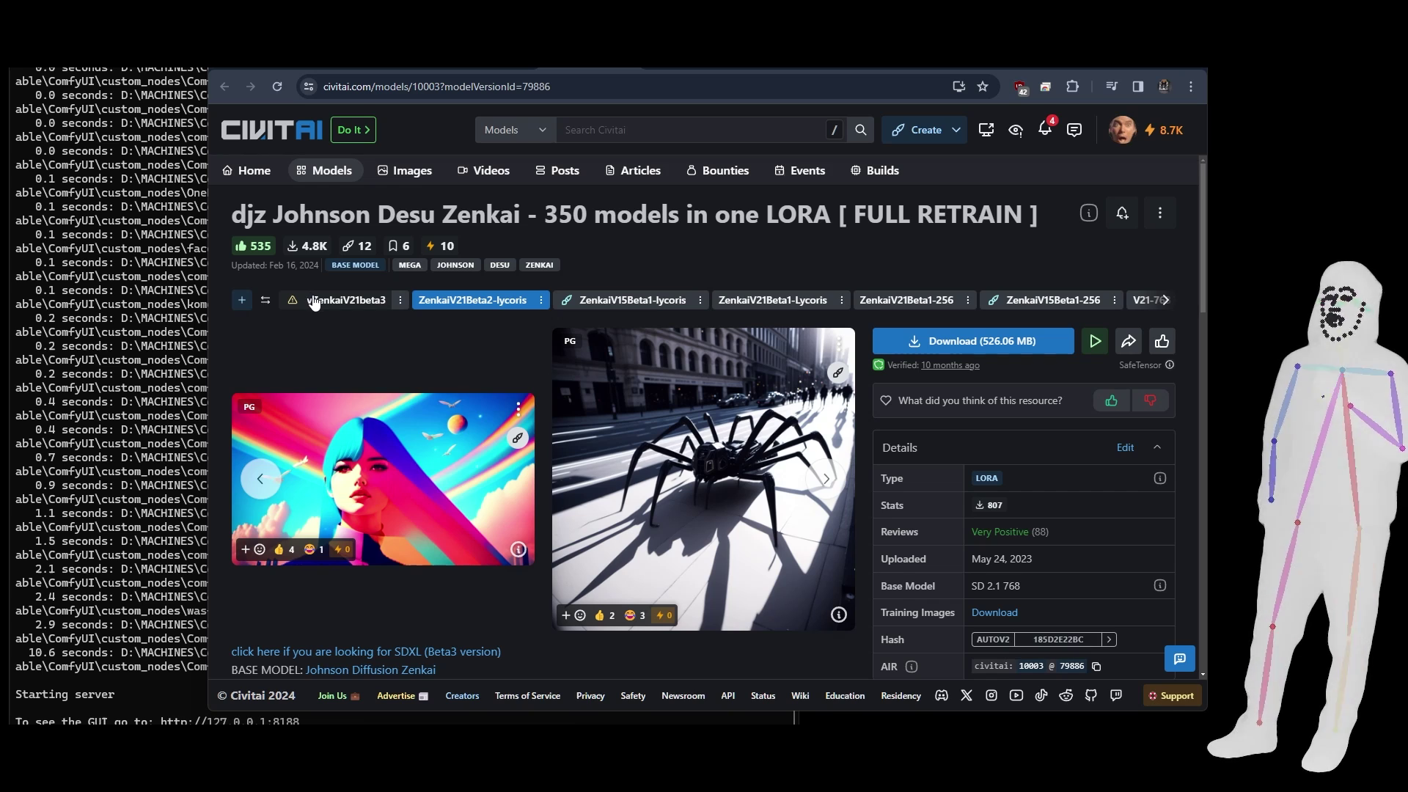
{"action": "left_click", "coordinate": [634, 70]}
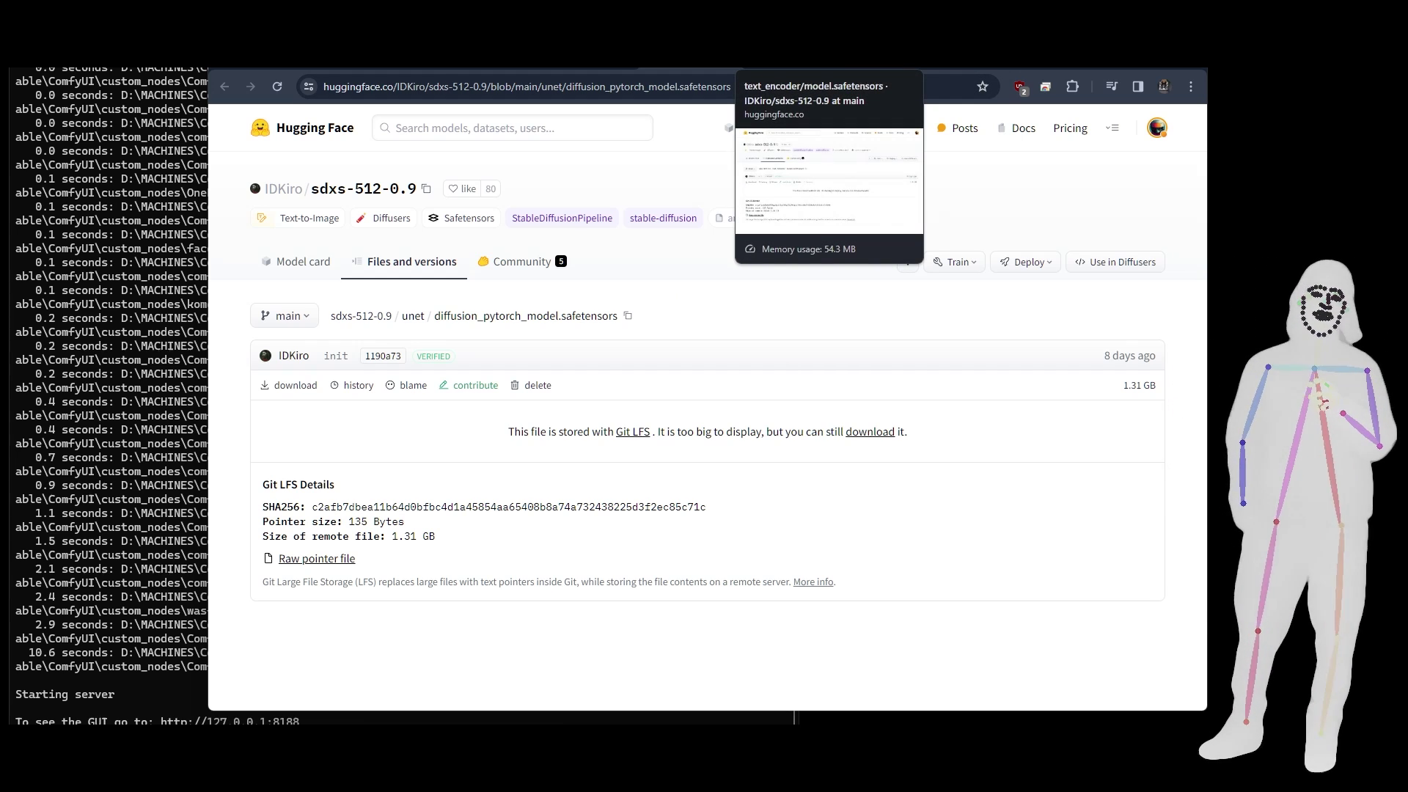
Step: View the SDXS text encoder and sd-vae-ft-mse-original VAE pages, then switch to ComfyUI
{"action": "left_click", "coordinate": [777, 70]}
{"action": "left_click", "coordinate": [879, 68]}
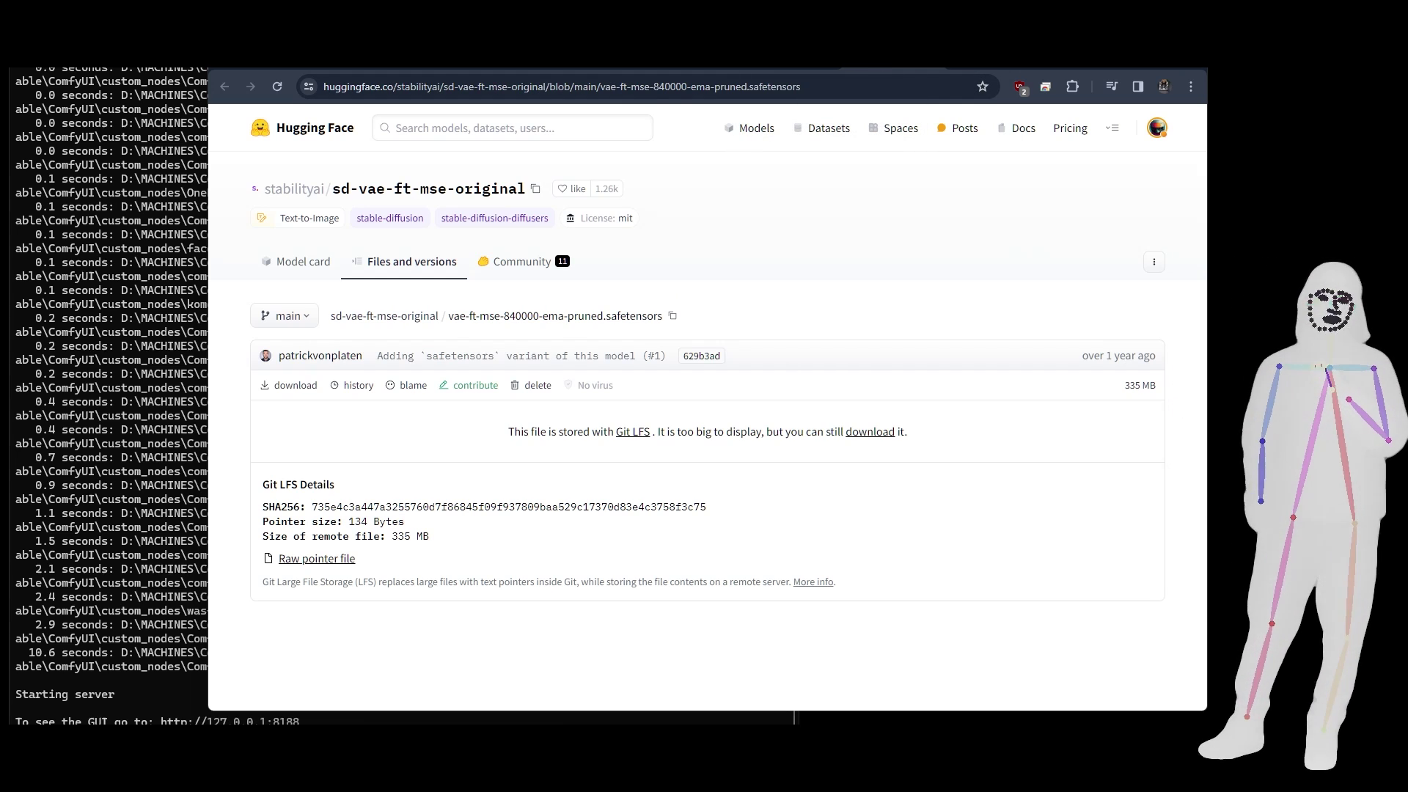
{"action": "key", "text": "ctrl+1"}
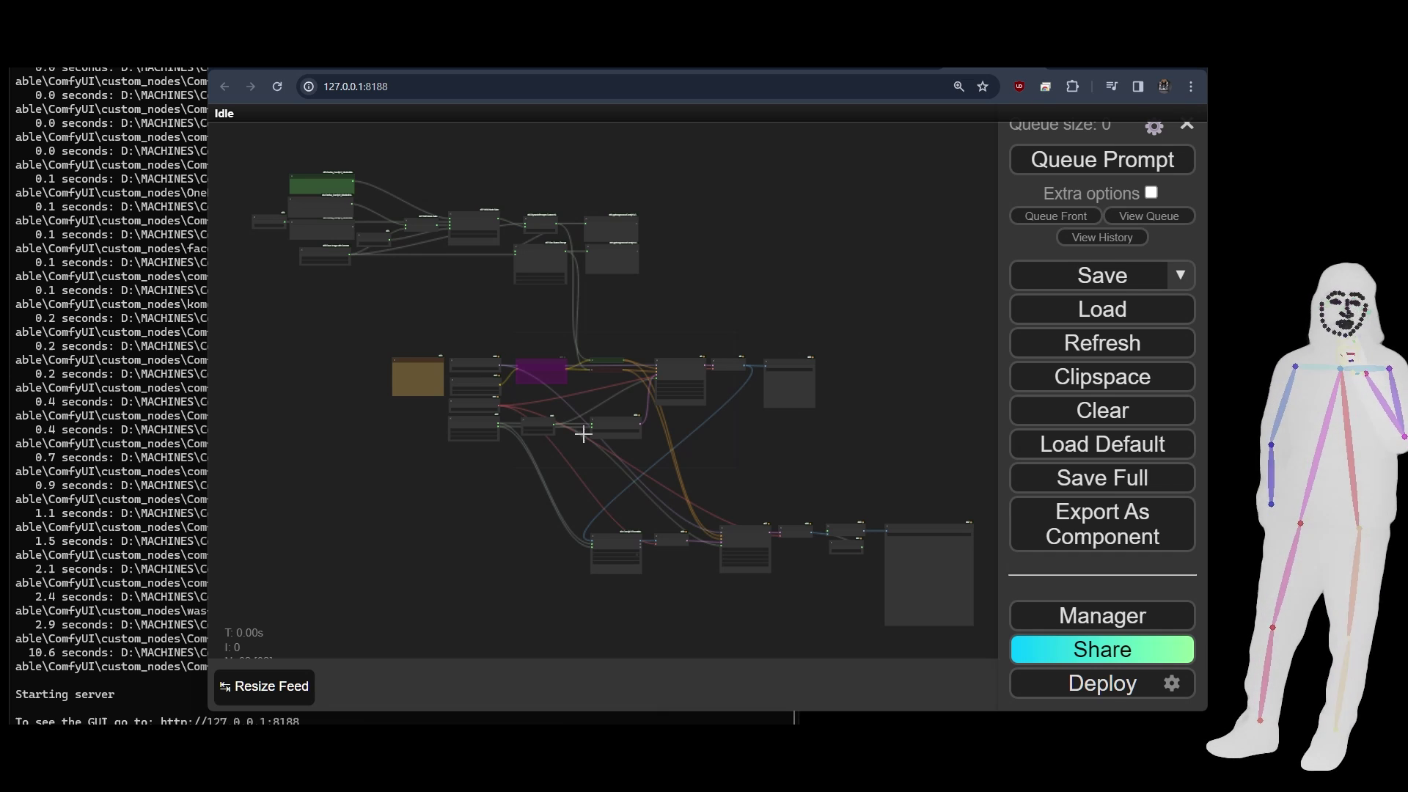
Step: Go full screen and trace the links of the UNet, CLIP, VAE and Aspect Size nodes
{"action": "scroll", "coordinate": [569, 397], "scroll_direction": "up", "scroll_amount": 6}
{"action": "scroll", "coordinate": [569, 397], "scroll_direction": "up", "scroll_amount": 4}
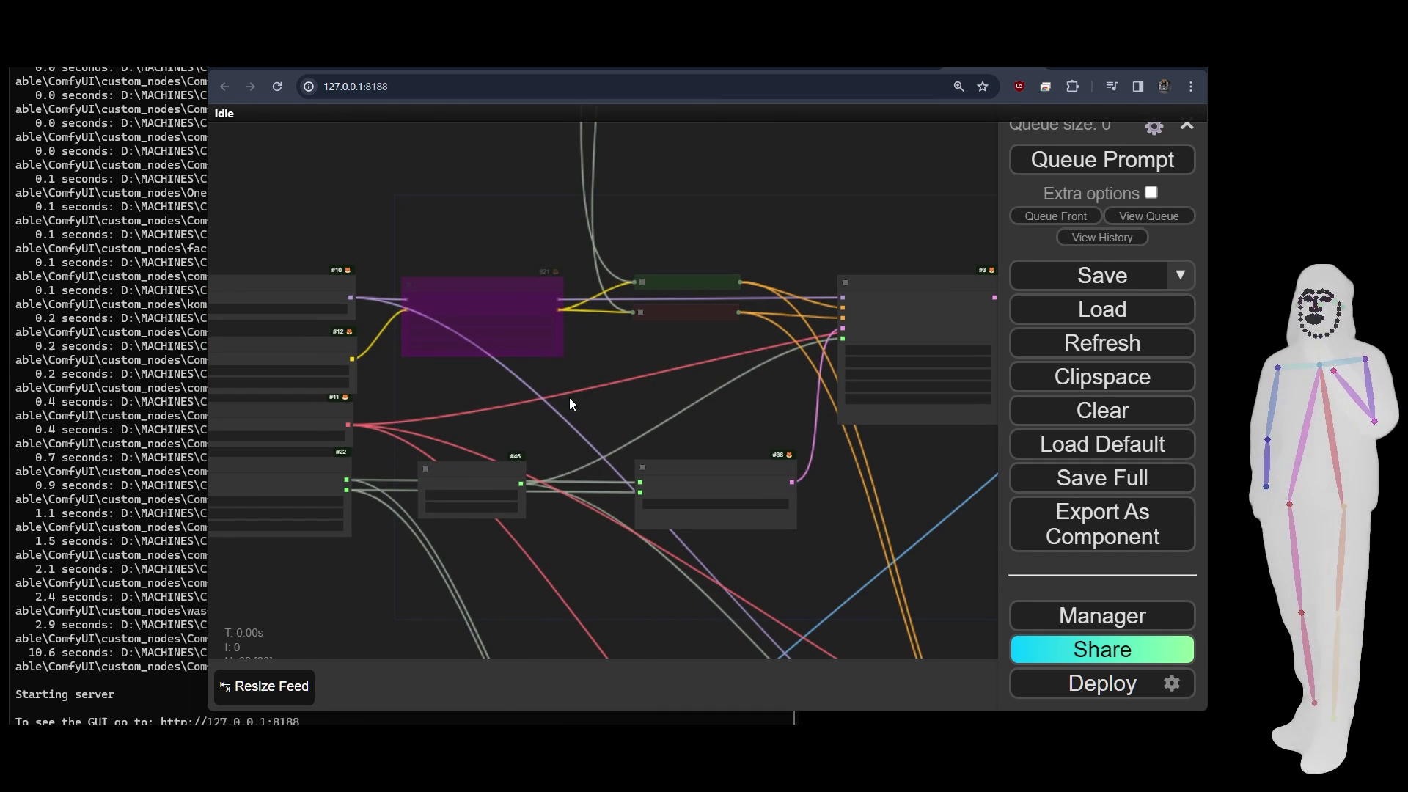
{"action": "left_click_drag", "start_coordinate": [523, 402], "coordinate": [697, 403]}
{"action": "scroll", "coordinate": [653, 401], "scroll_direction": "up", "scroll_amount": 3}
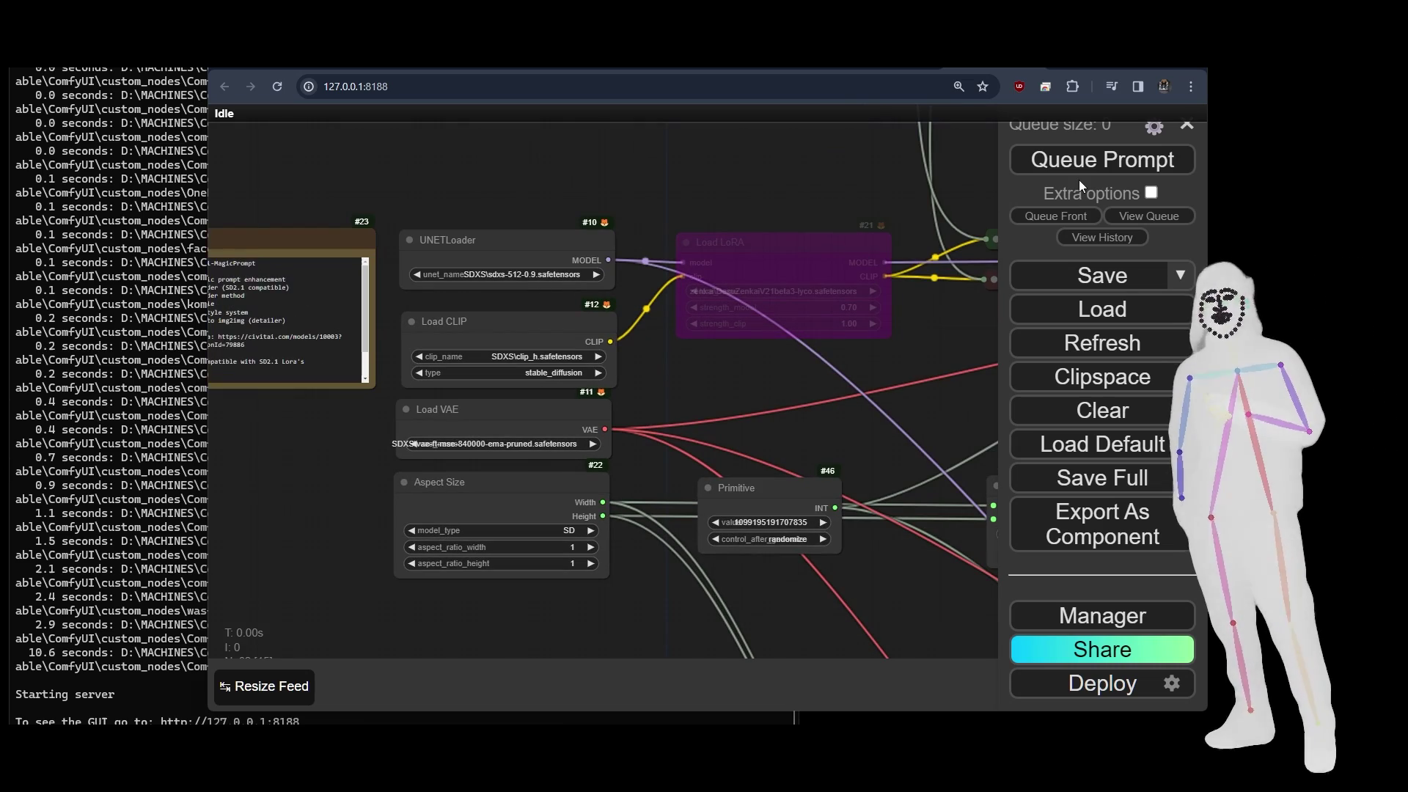
{"action": "key", "text": "F11"}
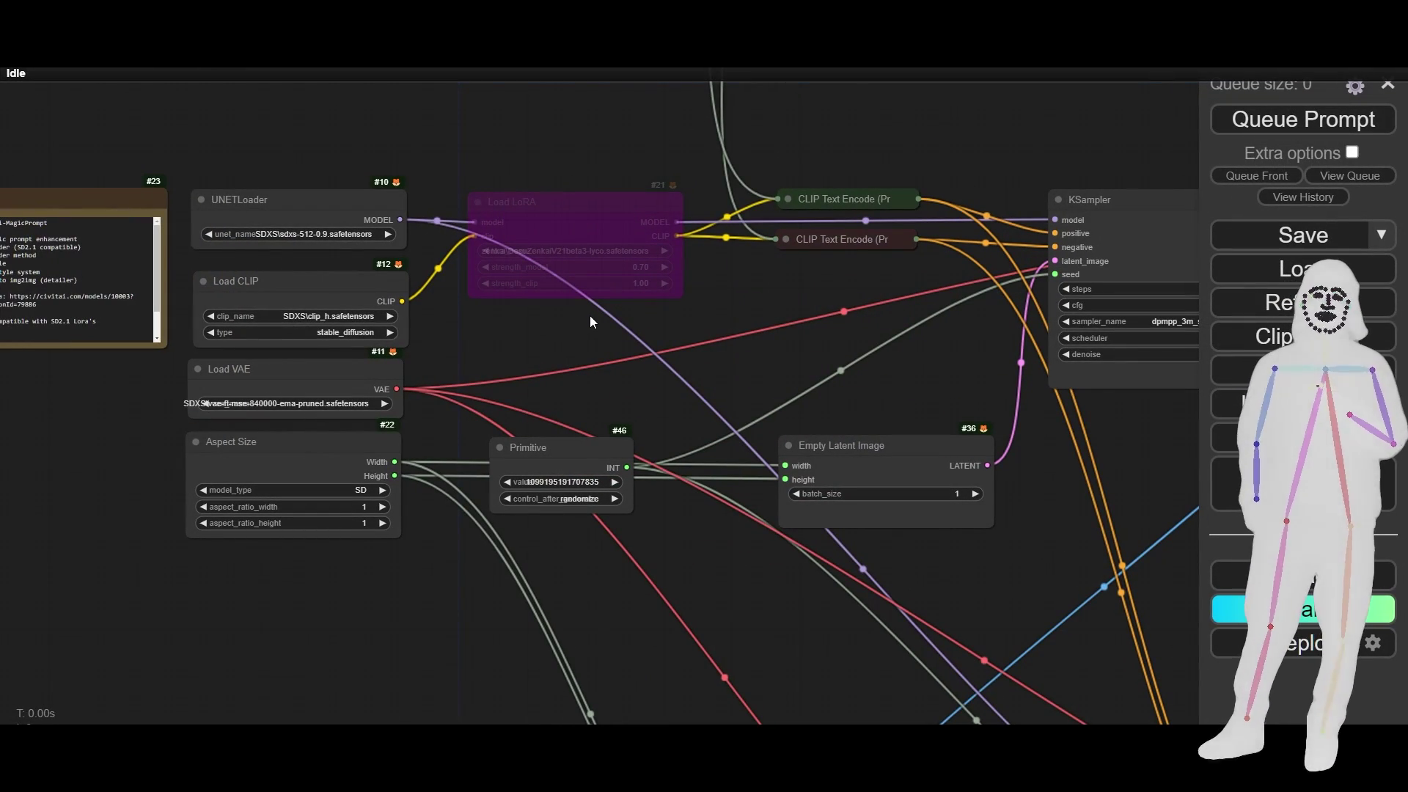
{"action": "scroll", "coordinate": [589, 316], "scroll_direction": "down", "scroll_amount": 1}
{"action": "left_click_drag", "start_coordinate": [569, 359], "coordinate": [613, 398]}
{"action": "scroll", "coordinate": [613, 398], "scroll_direction": "down", "scroll_amount": 1}
{"action": "scroll", "coordinate": [613, 397], "scroll_direction": "up", "scroll_amount": 5}
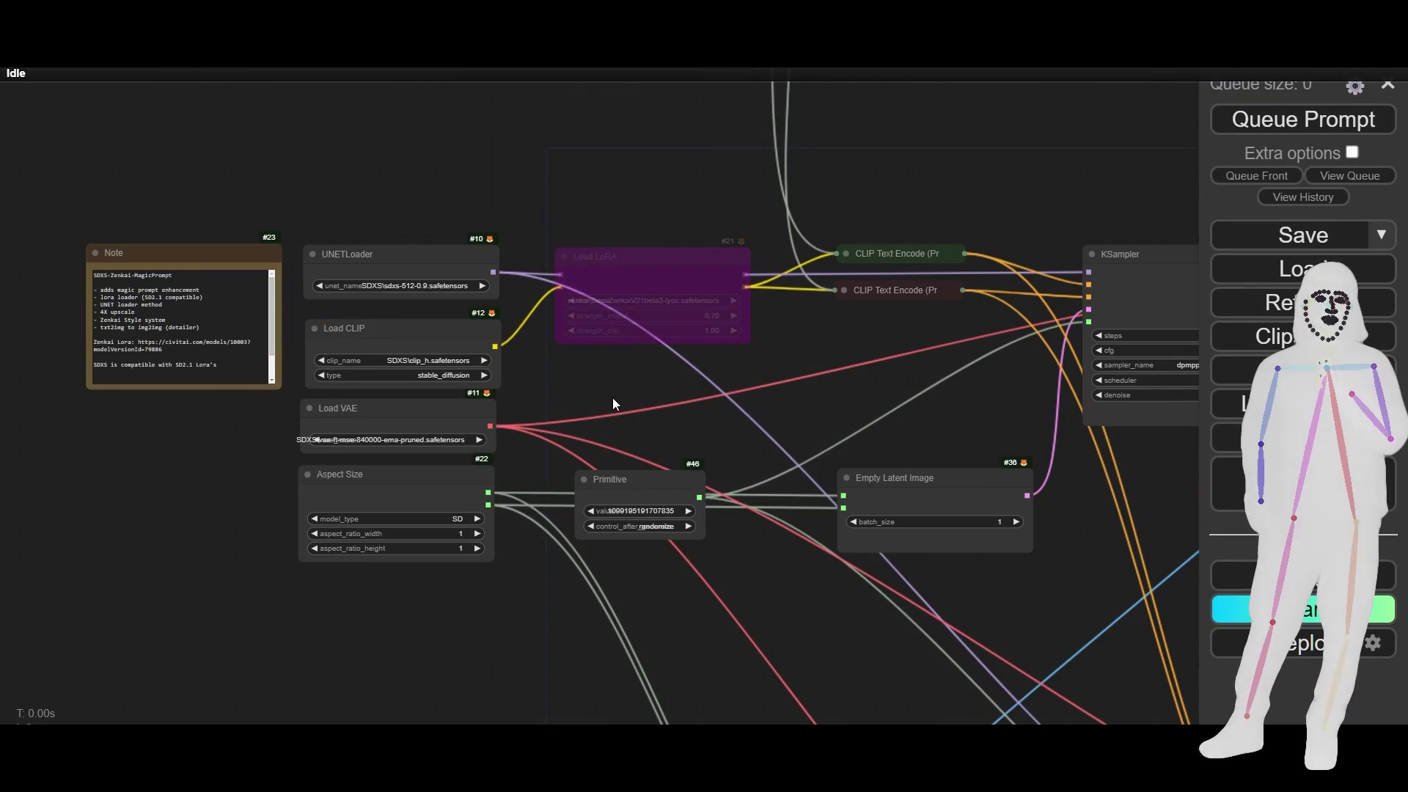
{"action": "left_click", "coordinate": [284, 196]}
{"action": "left_click", "coordinate": [299, 303]}
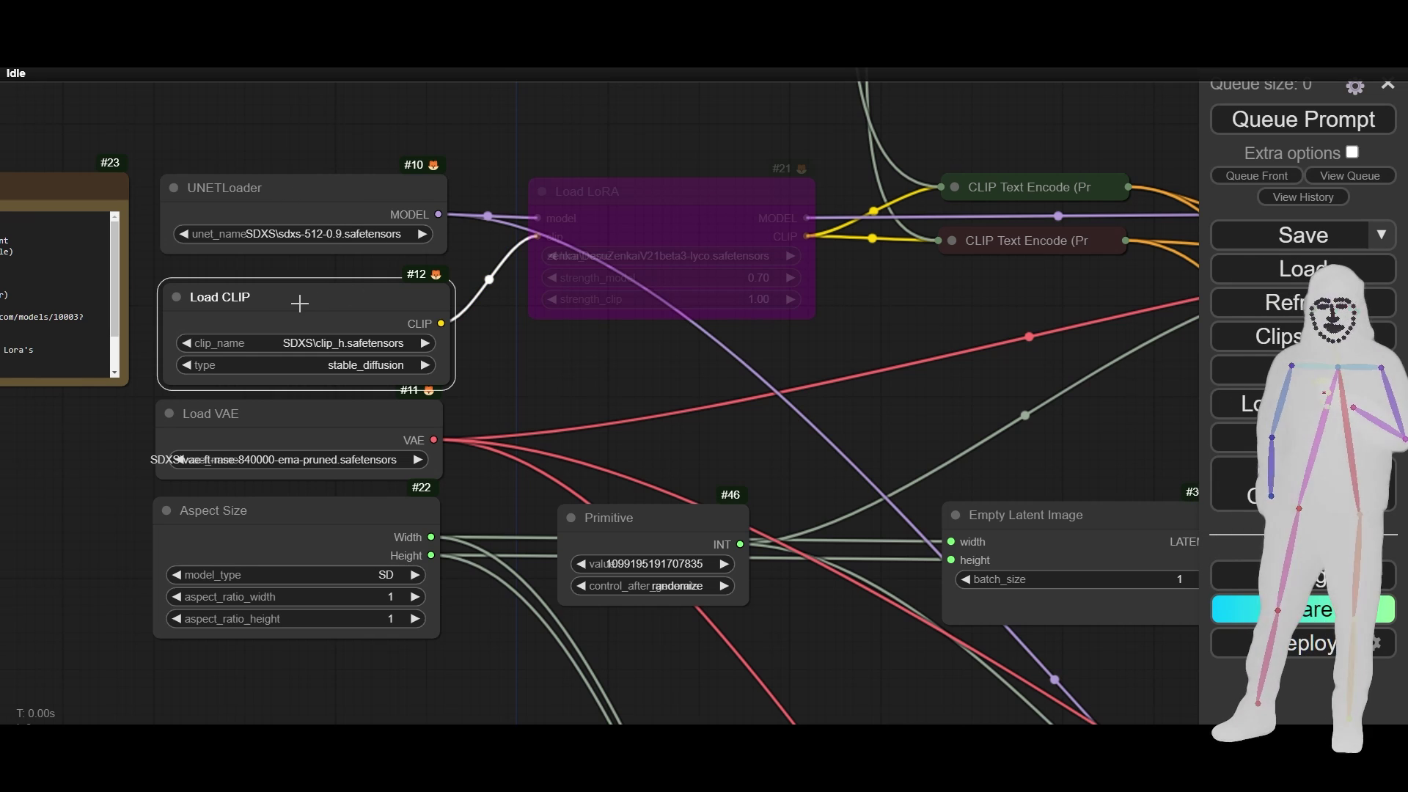
{"action": "left_click", "coordinate": [287, 423]}
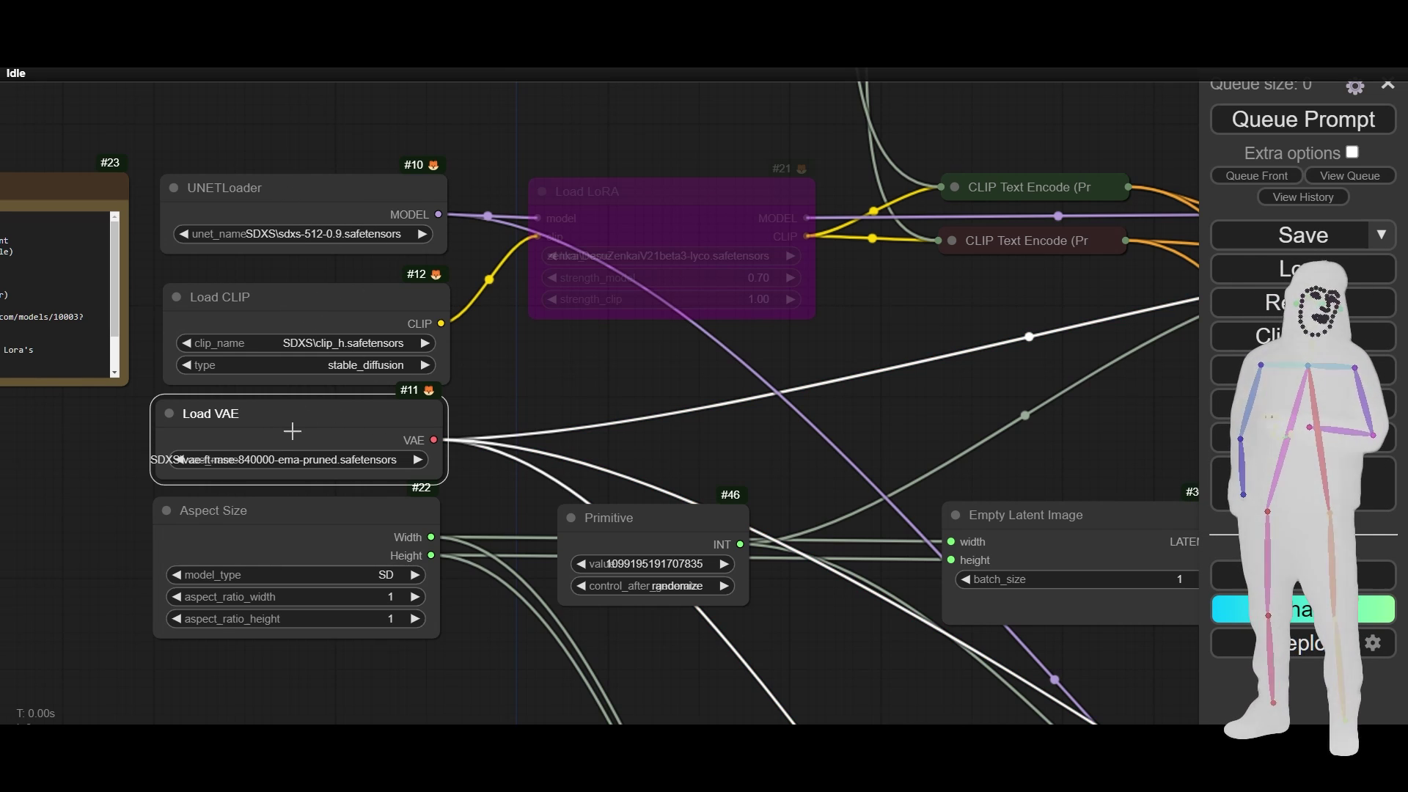
{"action": "left_click", "coordinate": [310, 546]}
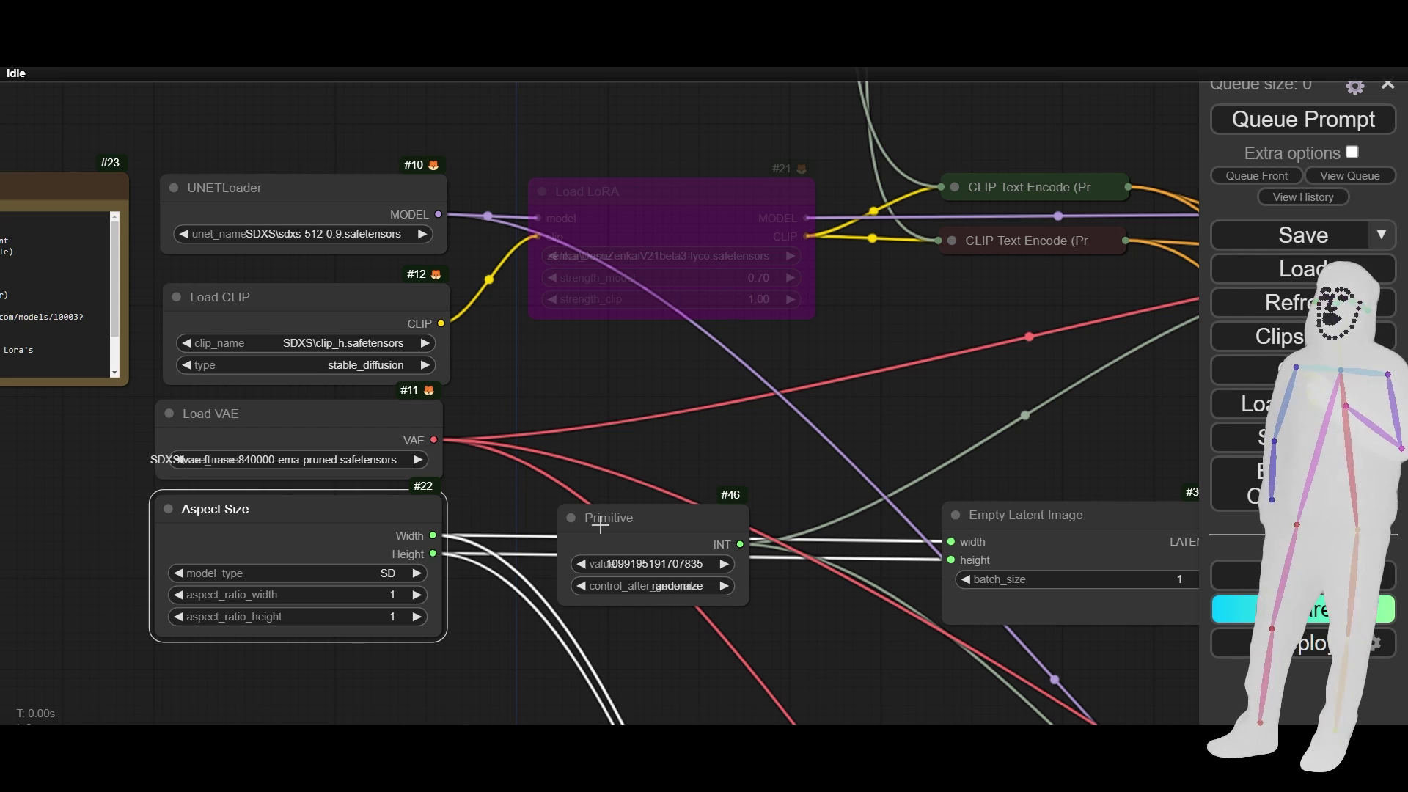
Step: Nudge the Primitive node up and slide Empty Latent Image left beside KSampler
{"action": "left_click_drag", "start_coordinate": [600, 525], "coordinate": [632, 540]}
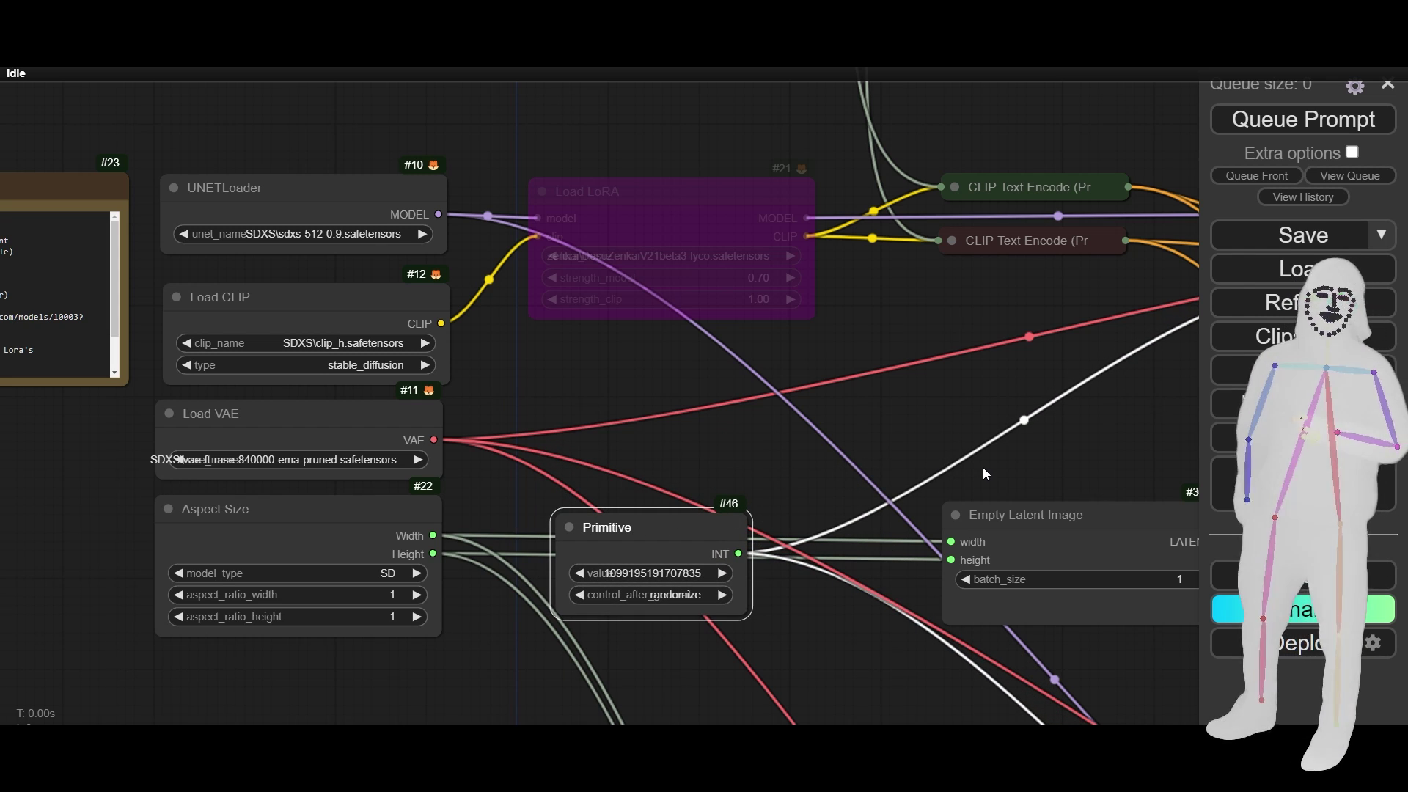
{"action": "left_click_drag", "start_coordinate": [983, 474], "coordinate": [627, 464]}
{"action": "scroll", "coordinate": [628, 463], "scroll_direction": "up", "scroll_amount": 1}
{"action": "mouse_move", "coordinate": [278, 525]}
{"action": "left_mouse_down"}
{"action": "mouse_move", "coordinate": [276, 509]}
{"action": "mouse_move", "coordinate": [286, 516]}
{"action": "left_mouse_up"}
{"action": "left_click_drag", "start_coordinate": [760, 528], "coordinate": [718, 527]}
{"action": "left_click", "coordinate": [1082, 221]}
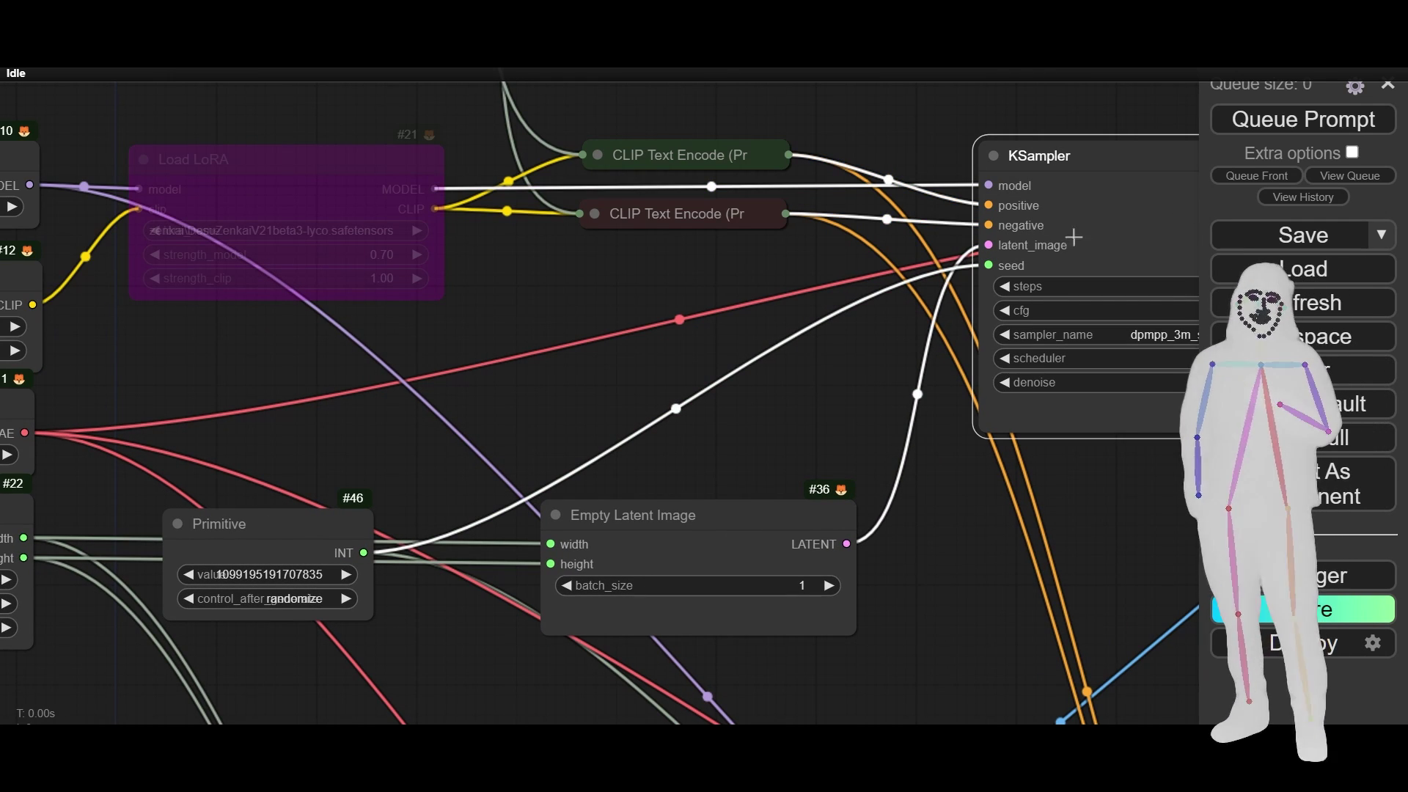
{"action": "left_click_drag", "start_coordinate": [776, 321], "coordinate": [710, 421]}
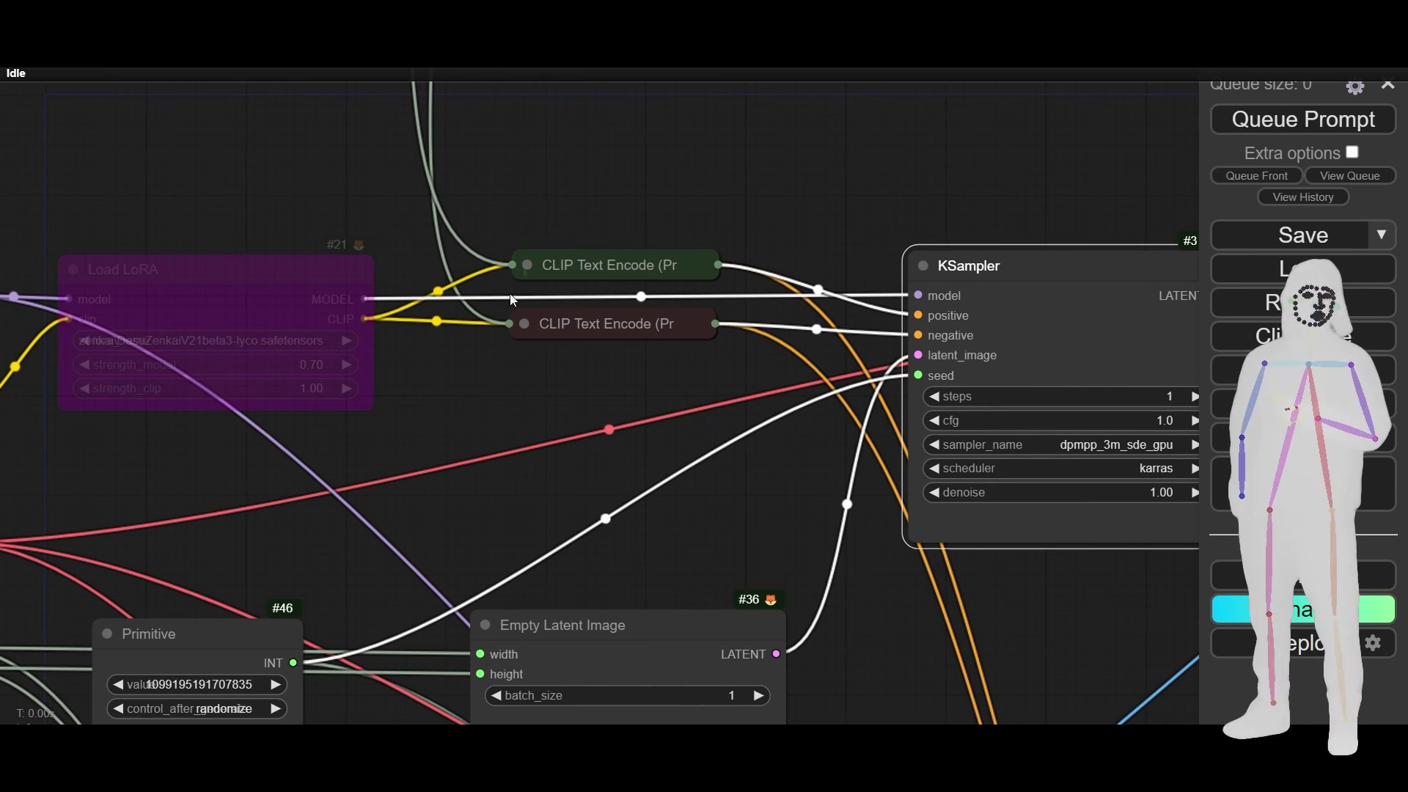
{"action": "left_click_drag", "start_coordinate": [434, 416], "coordinate": [705, 404]}
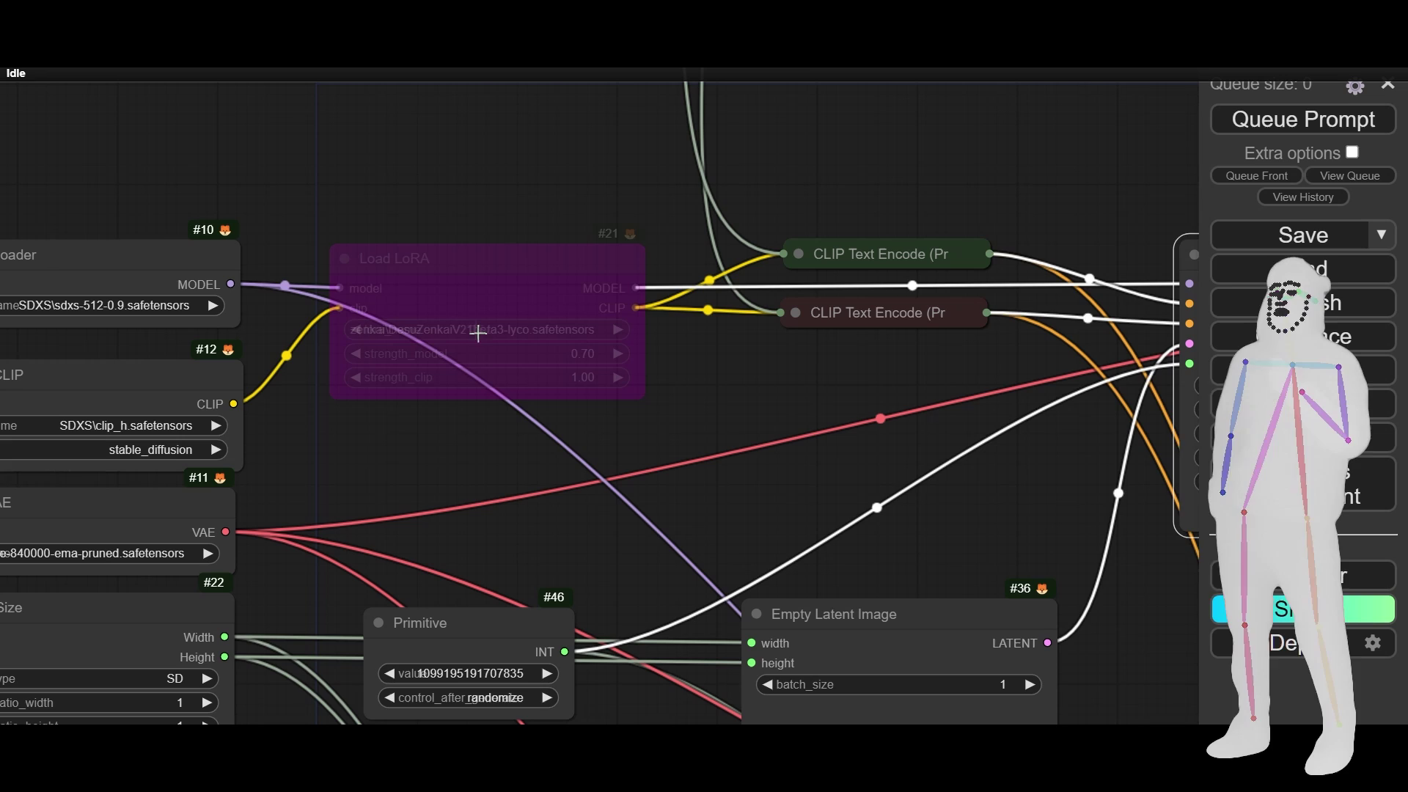
{"action": "left_click", "coordinate": [455, 308]}
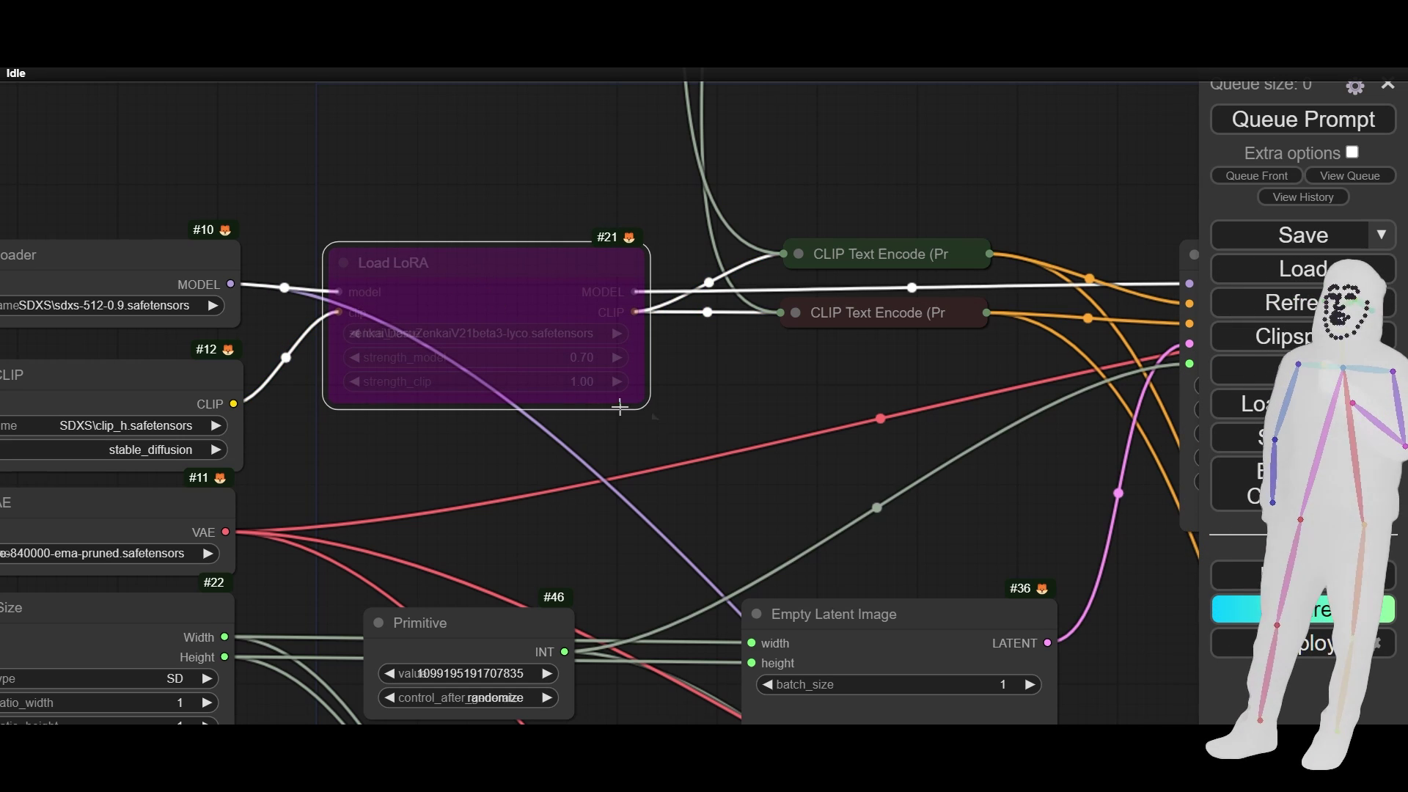
{"action": "scroll", "coordinate": [917, 450], "scroll_direction": "right", "scroll_amount": 10}
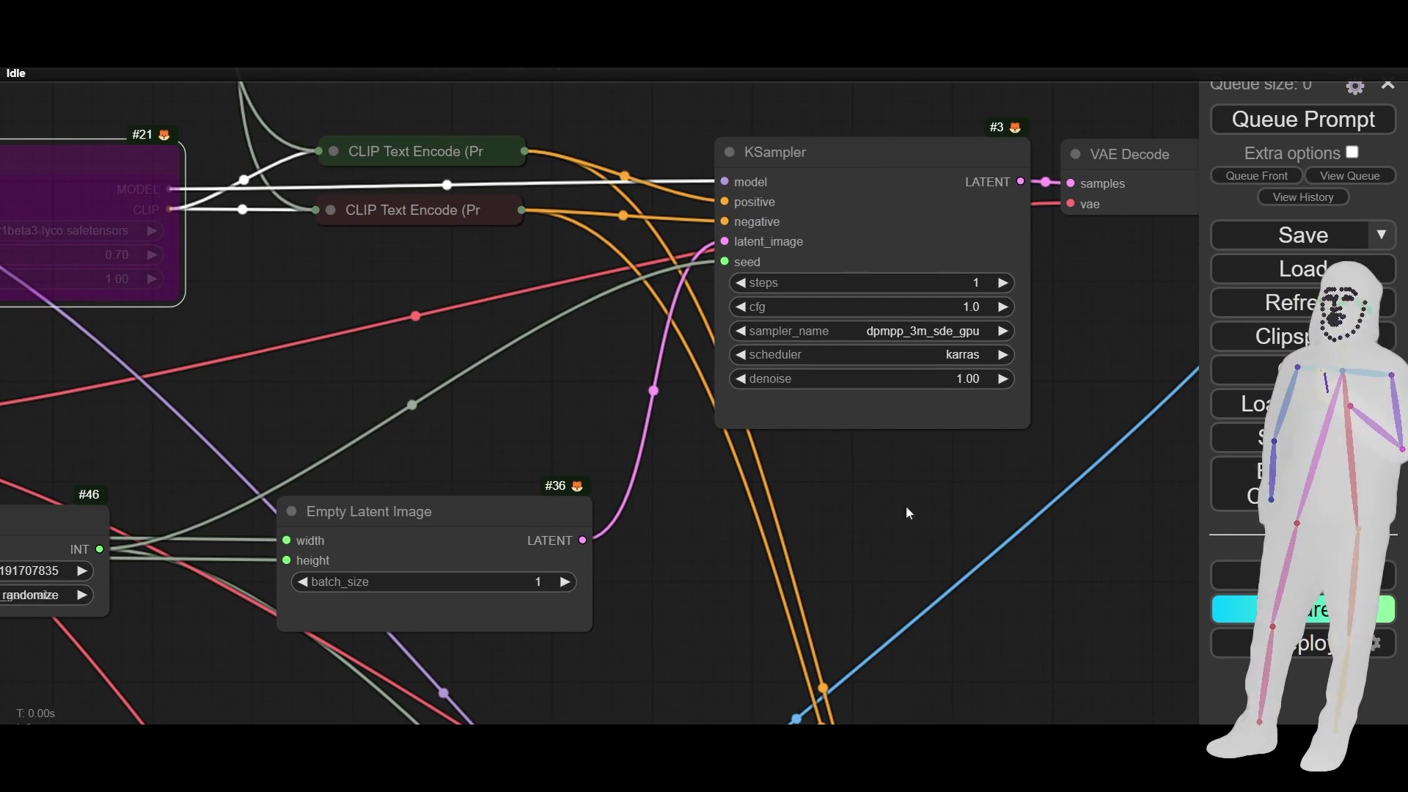
{"action": "scroll", "coordinate": [748, 527], "scroll_direction": "right", "scroll_amount": 4}
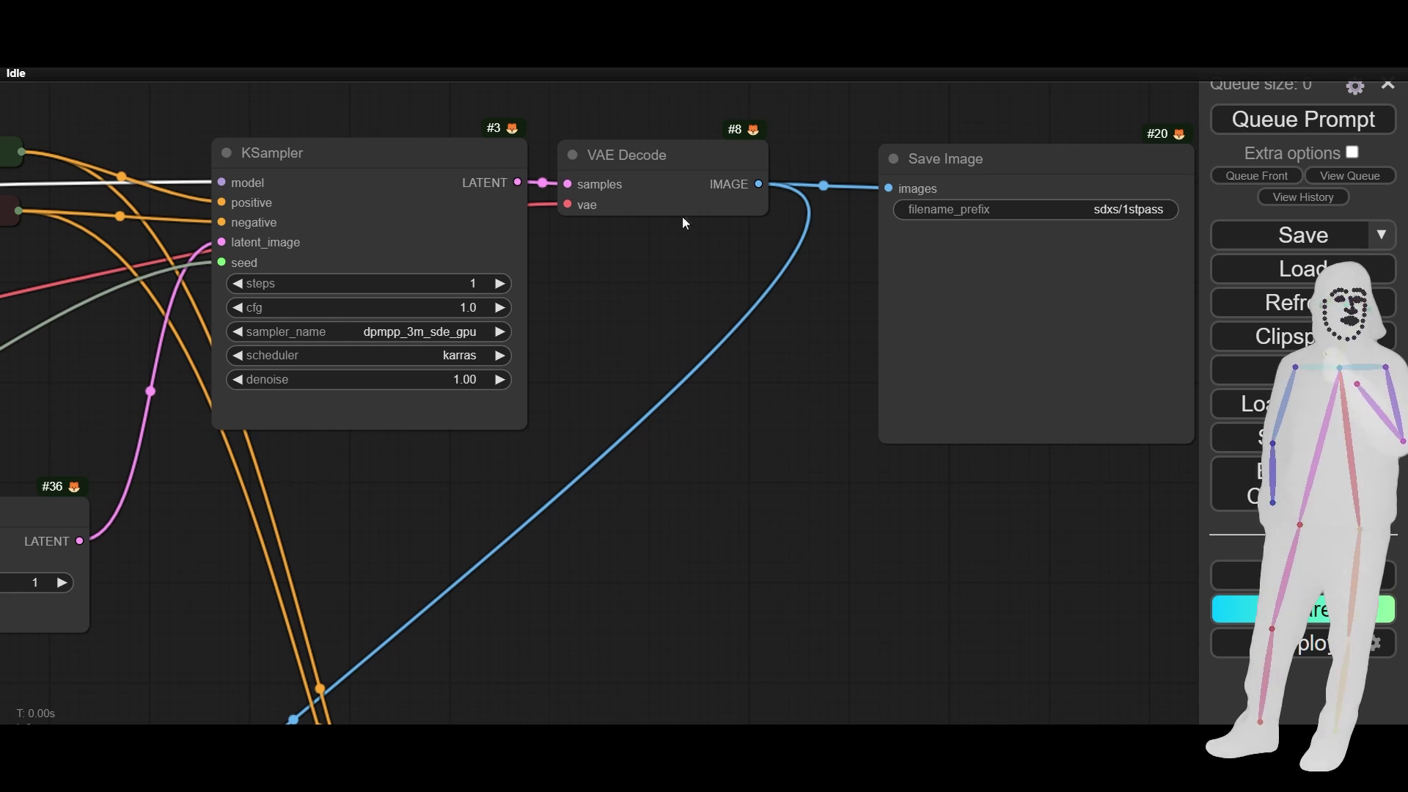
{"action": "left_click", "coordinate": [1052, 277]}
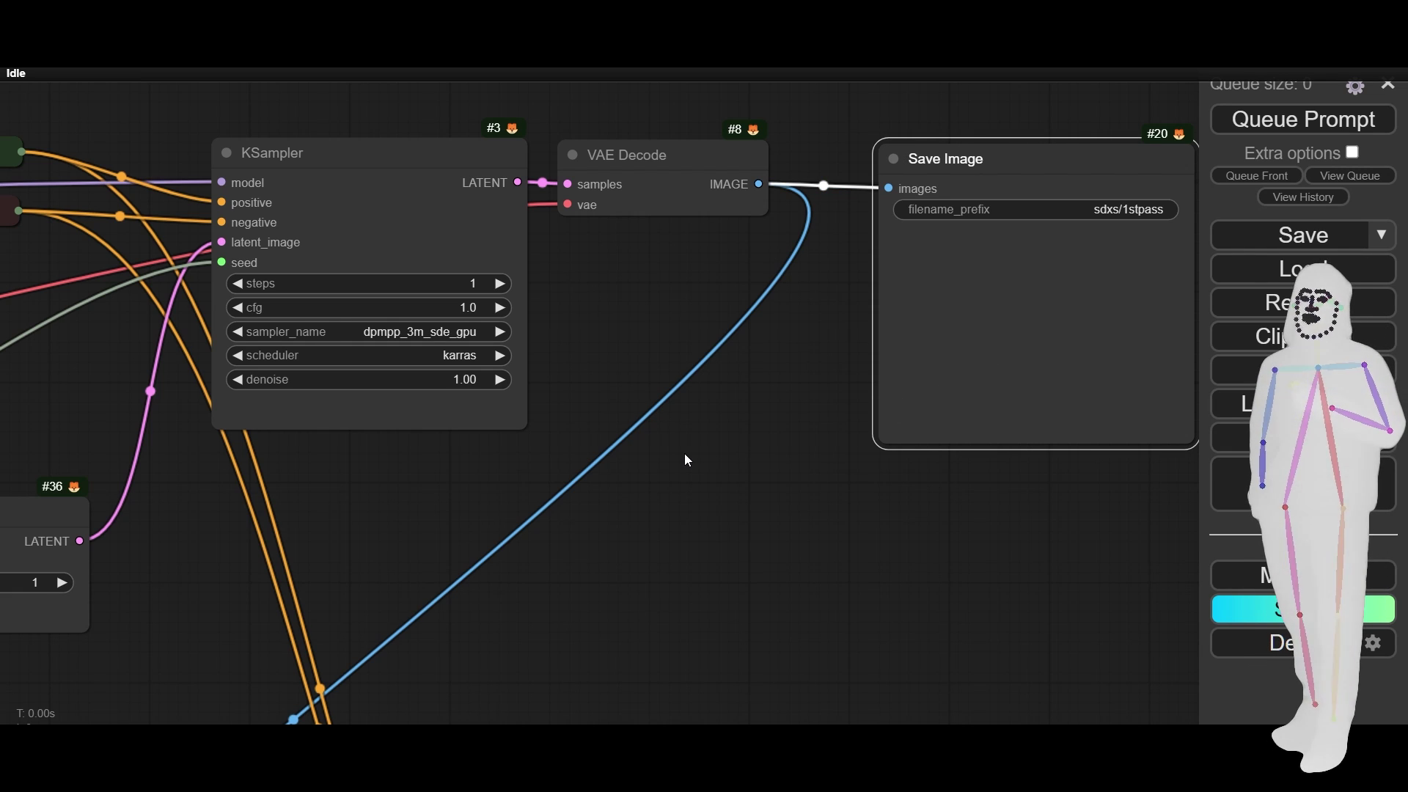
{"action": "scroll", "coordinate": [684, 454], "scroll_direction": "down", "scroll_amount": 7}
{"action": "scroll", "coordinate": [515, 624], "scroll_direction": "down", "scroll_amount": 2}
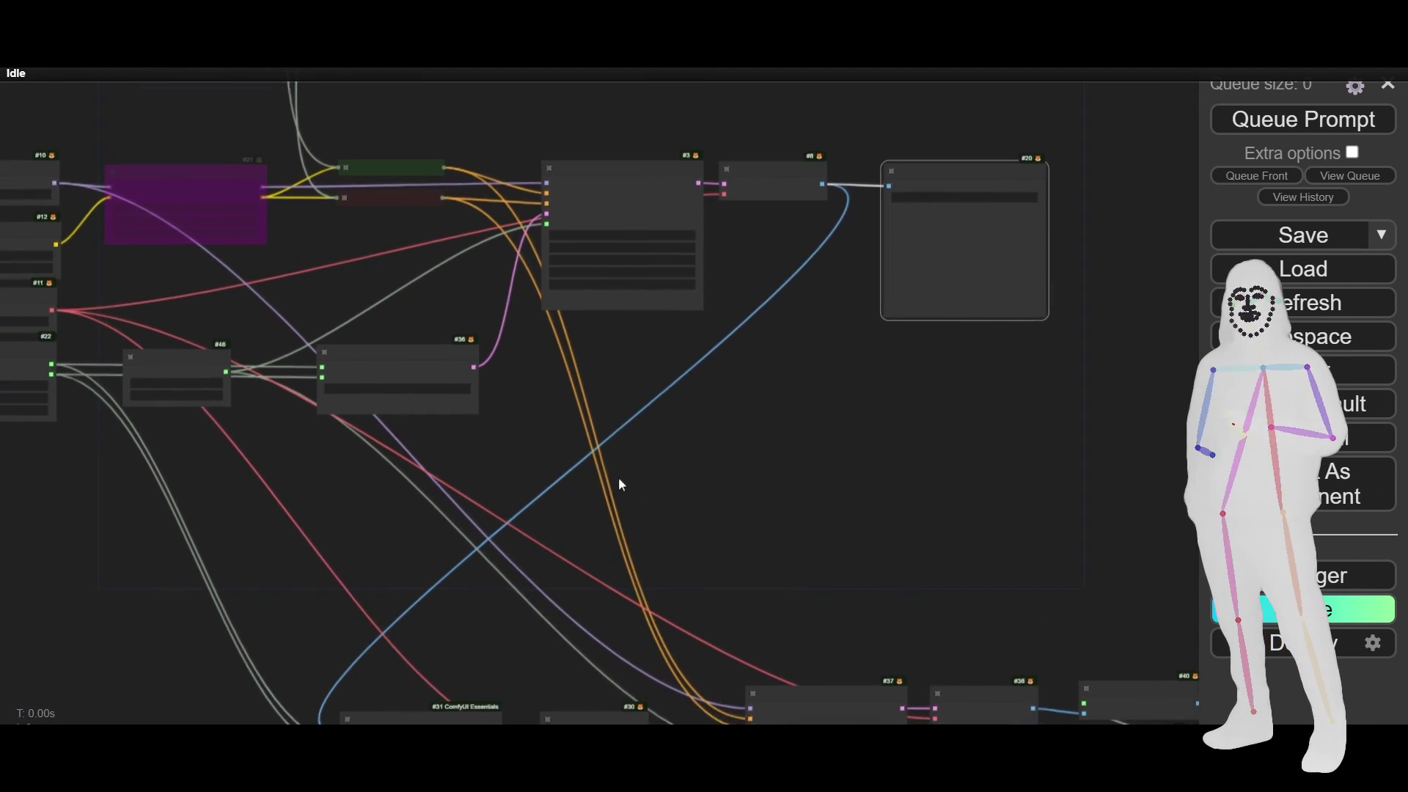
{"action": "scroll", "coordinate": [618, 477], "scroll_direction": "up", "scroll_amount": 4}
{"action": "scroll", "coordinate": [653, 138], "scroll_direction": "up", "scroll_amount": 1}
{"action": "scroll", "coordinate": [564, 451], "scroll_direction": "up", "scroll_amount": 6}
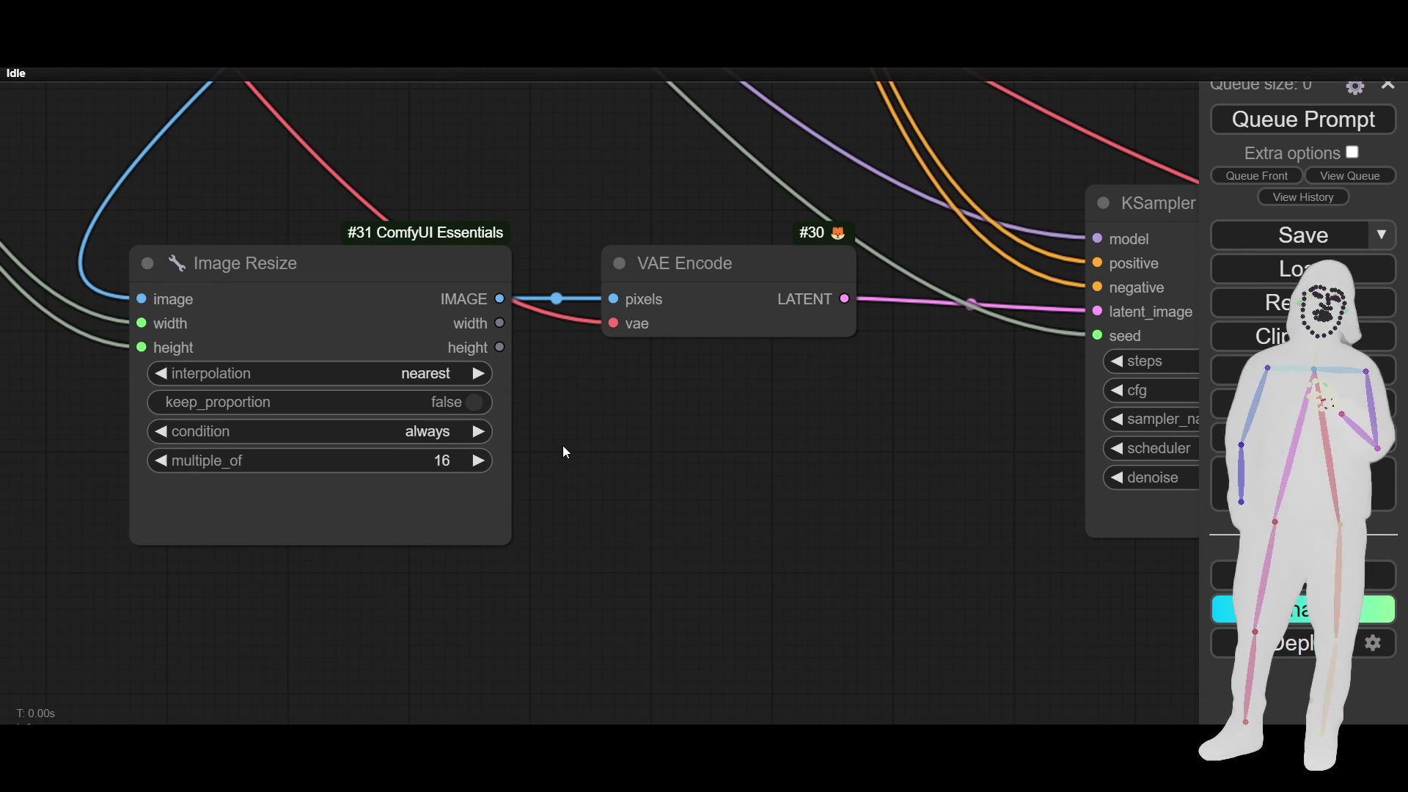
{"action": "left_click", "coordinate": [312, 299]}
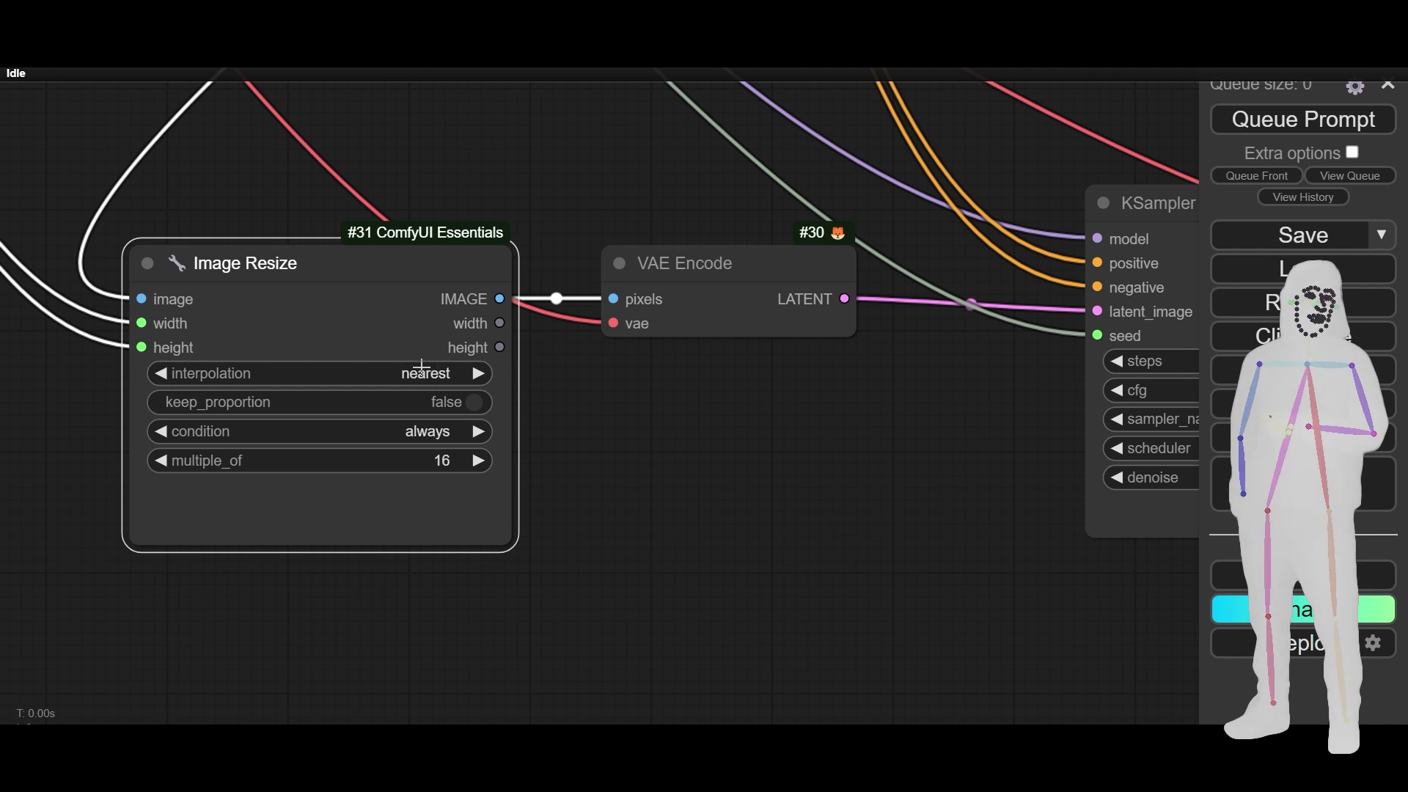
{"action": "left_click_drag", "start_coordinate": [920, 431], "coordinate": [603, 450]}
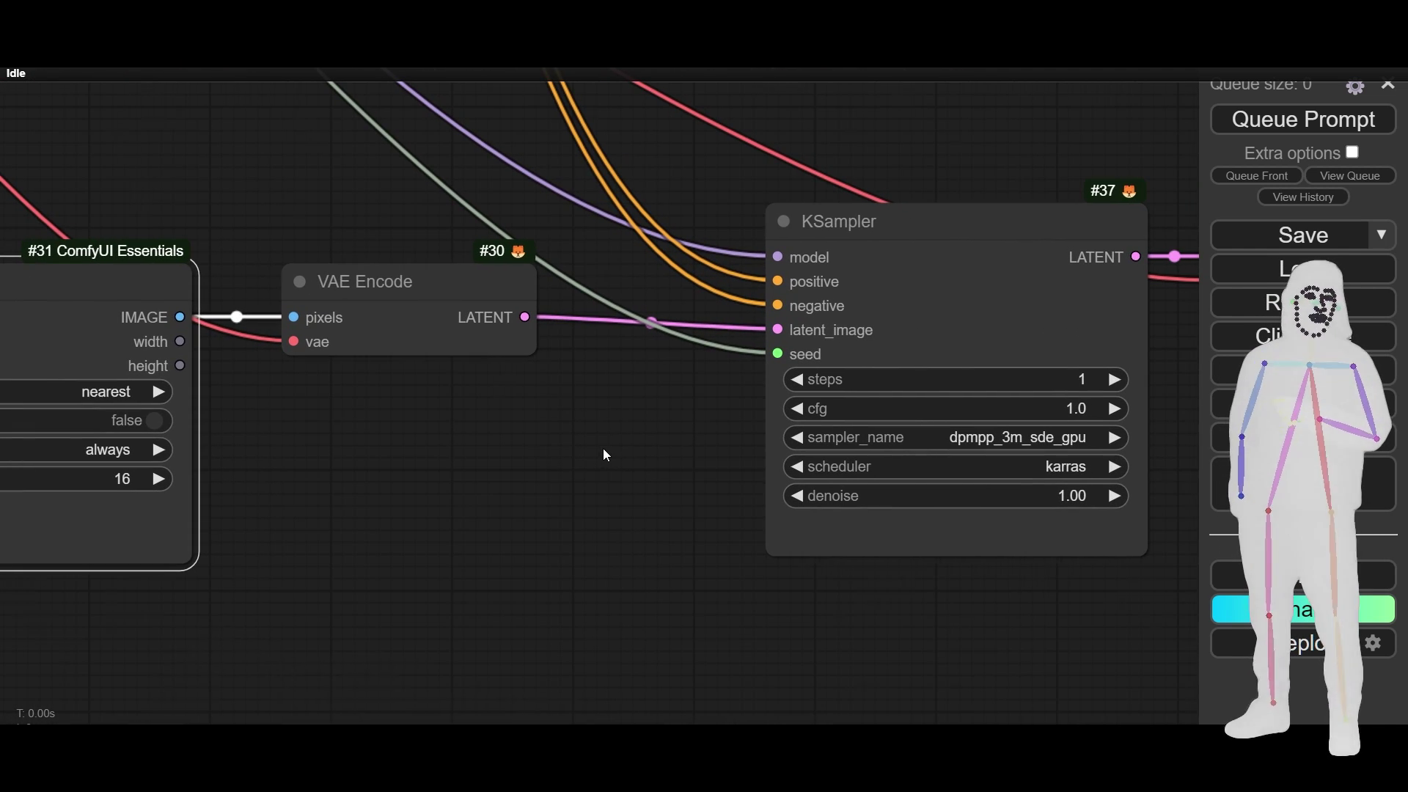
{"action": "left_click", "coordinate": [326, 276]}
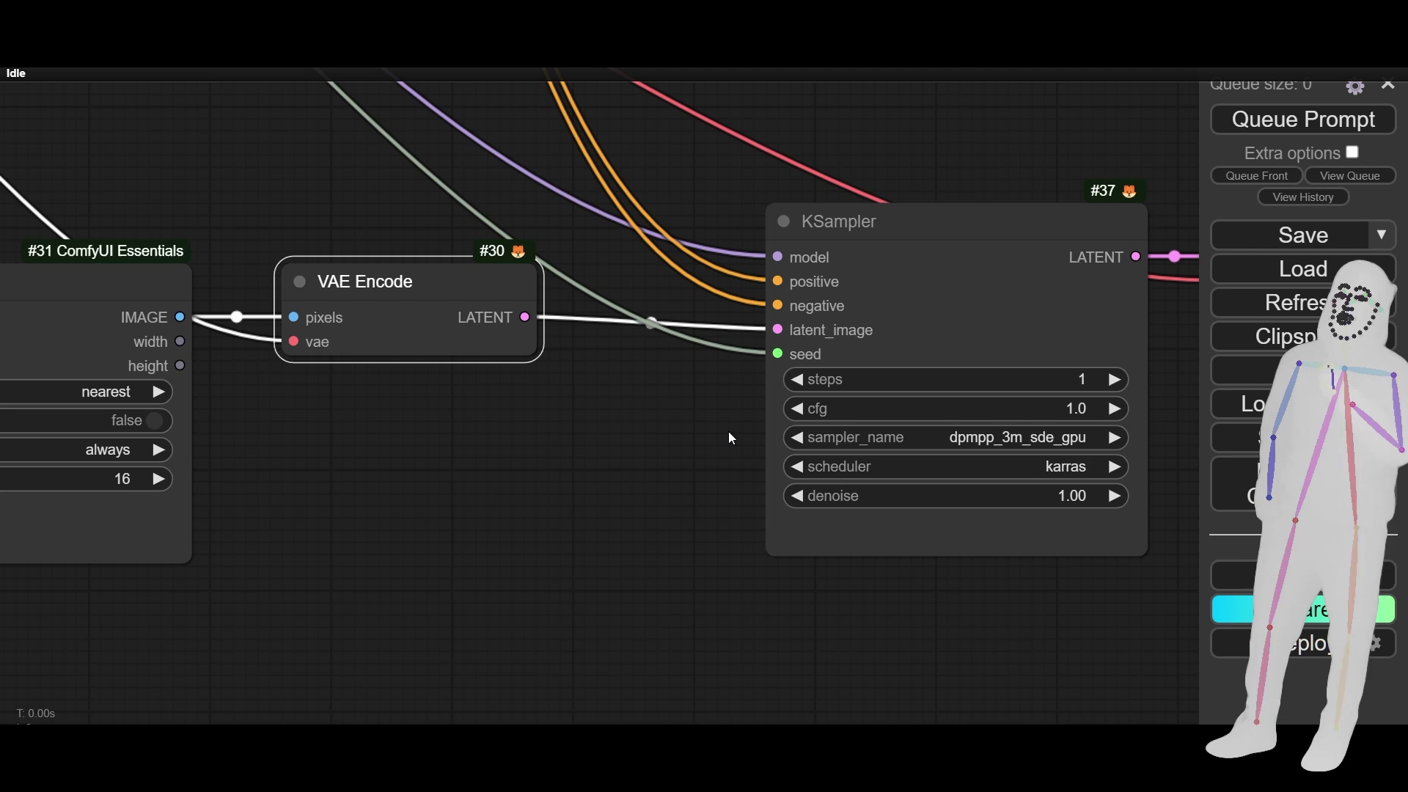
{"action": "left_click_drag", "start_coordinate": [729, 432], "coordinate": [359, 431]}
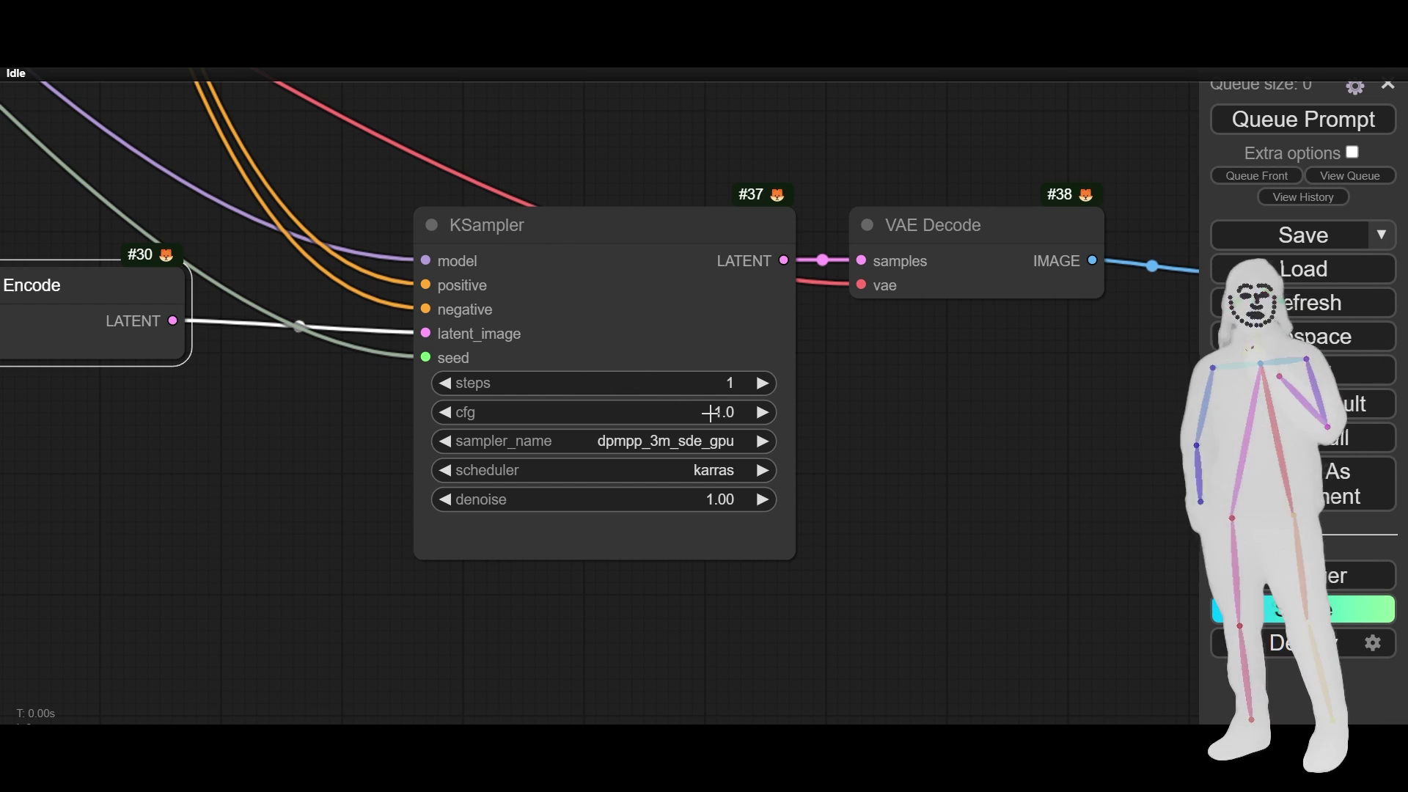
{"action": "scroll", "coordinate": [340, 412], "scroll_direction": "down", "scroll_amount": 7}
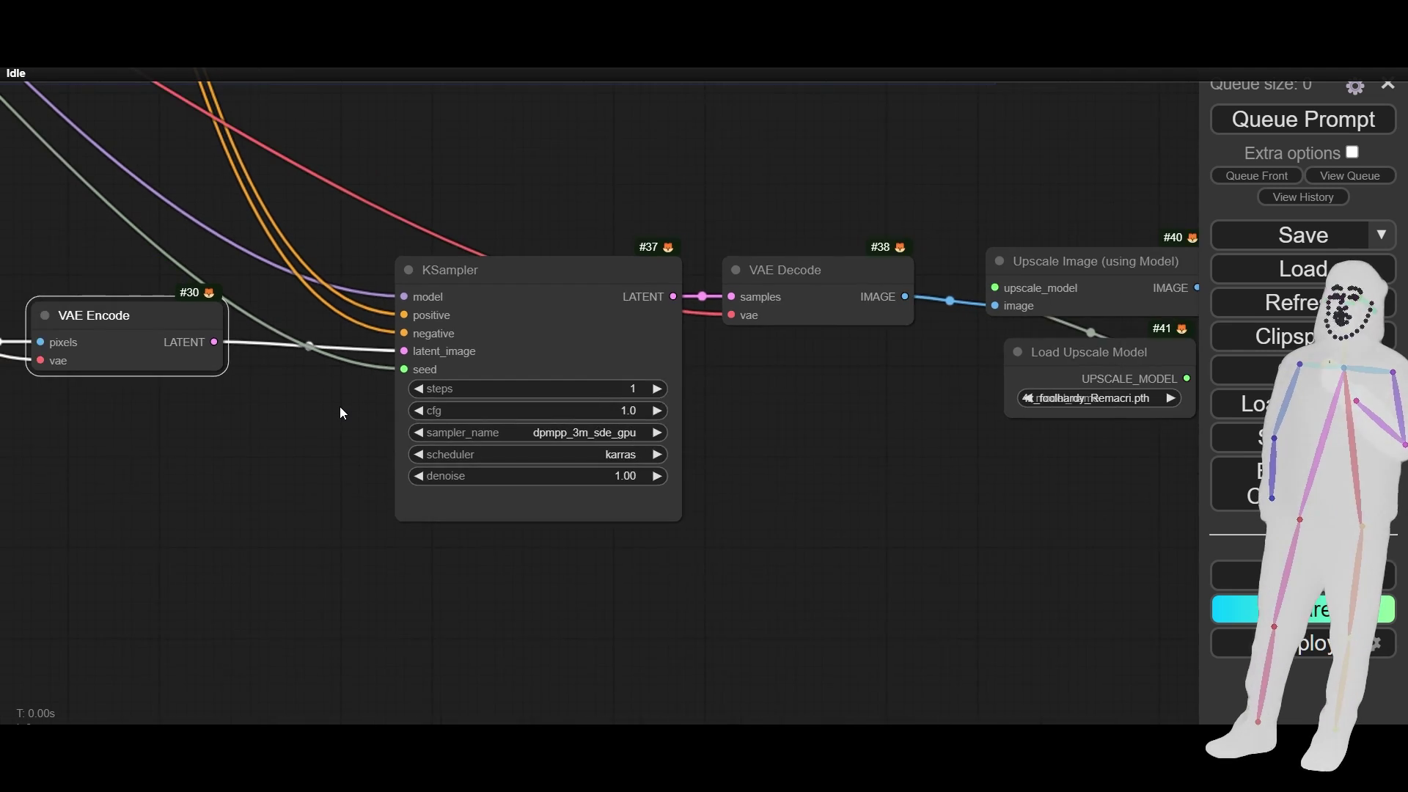
{"action": "left_click_drag", "start_coordinate": [640, 465], "coordinate": [320, 496]}
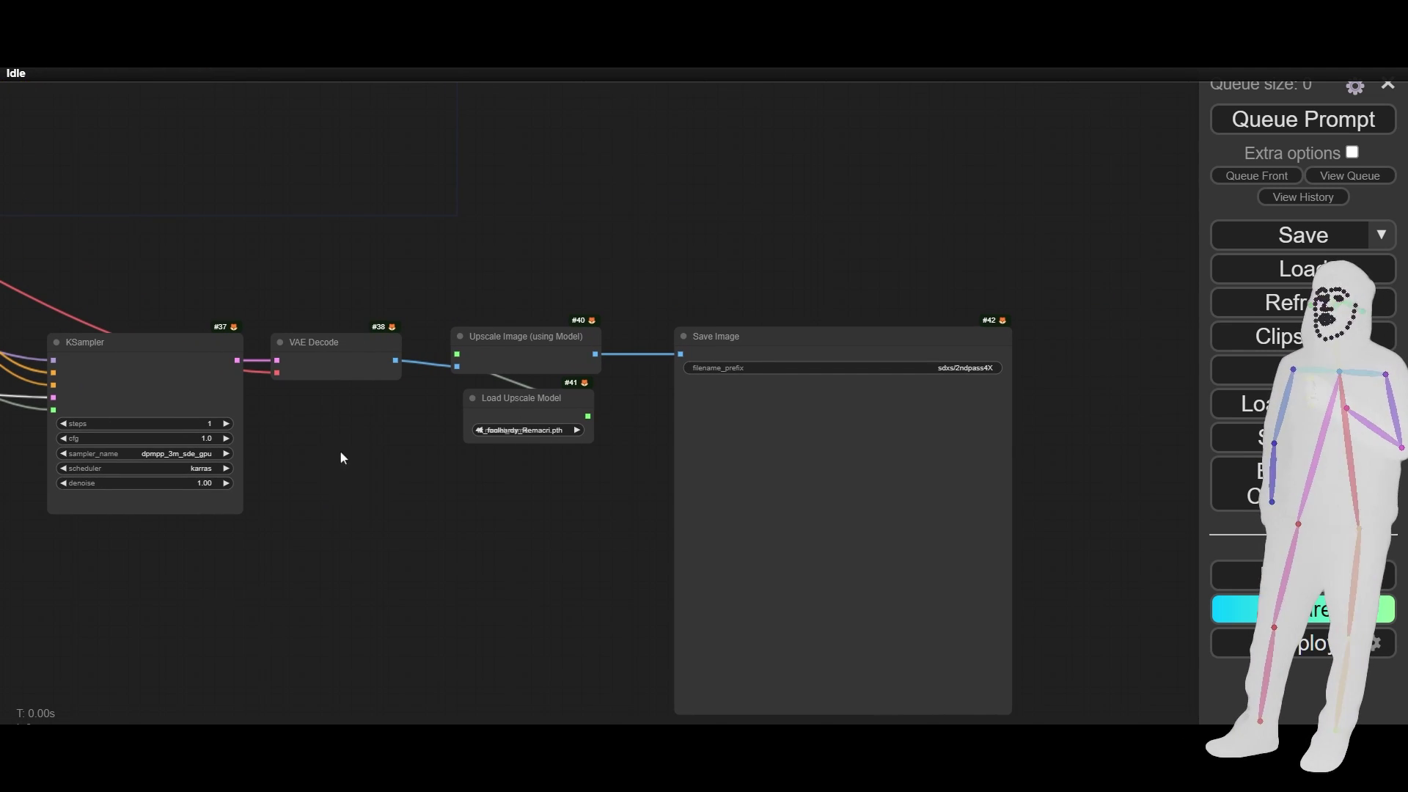
{"action": "left_click_drag", "start_coordinate": [466, 540], "coordinate": [846, 506]}
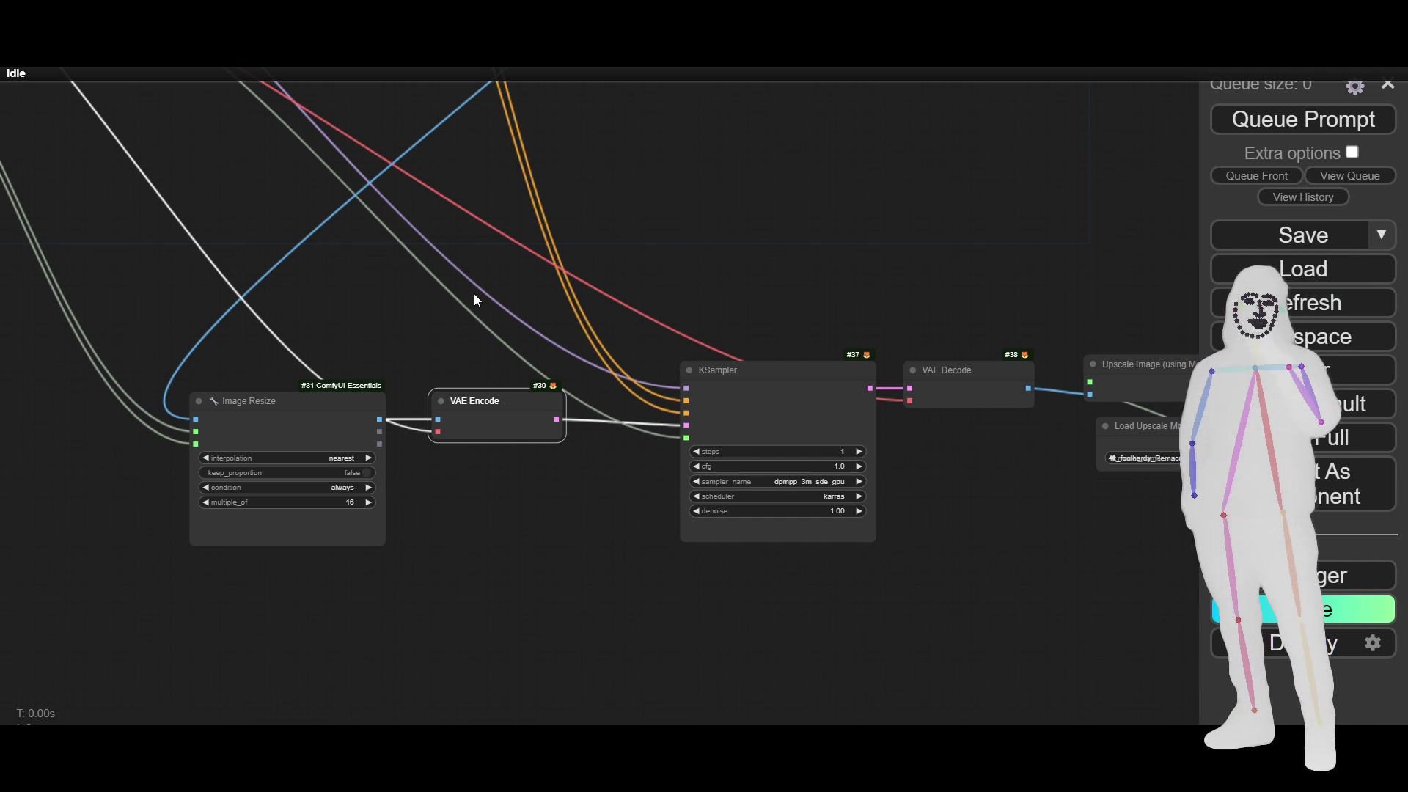
{"action": "scroll", "coordinate": [755, 251], "scroll_direction": "down", "scroll_amount": 2}
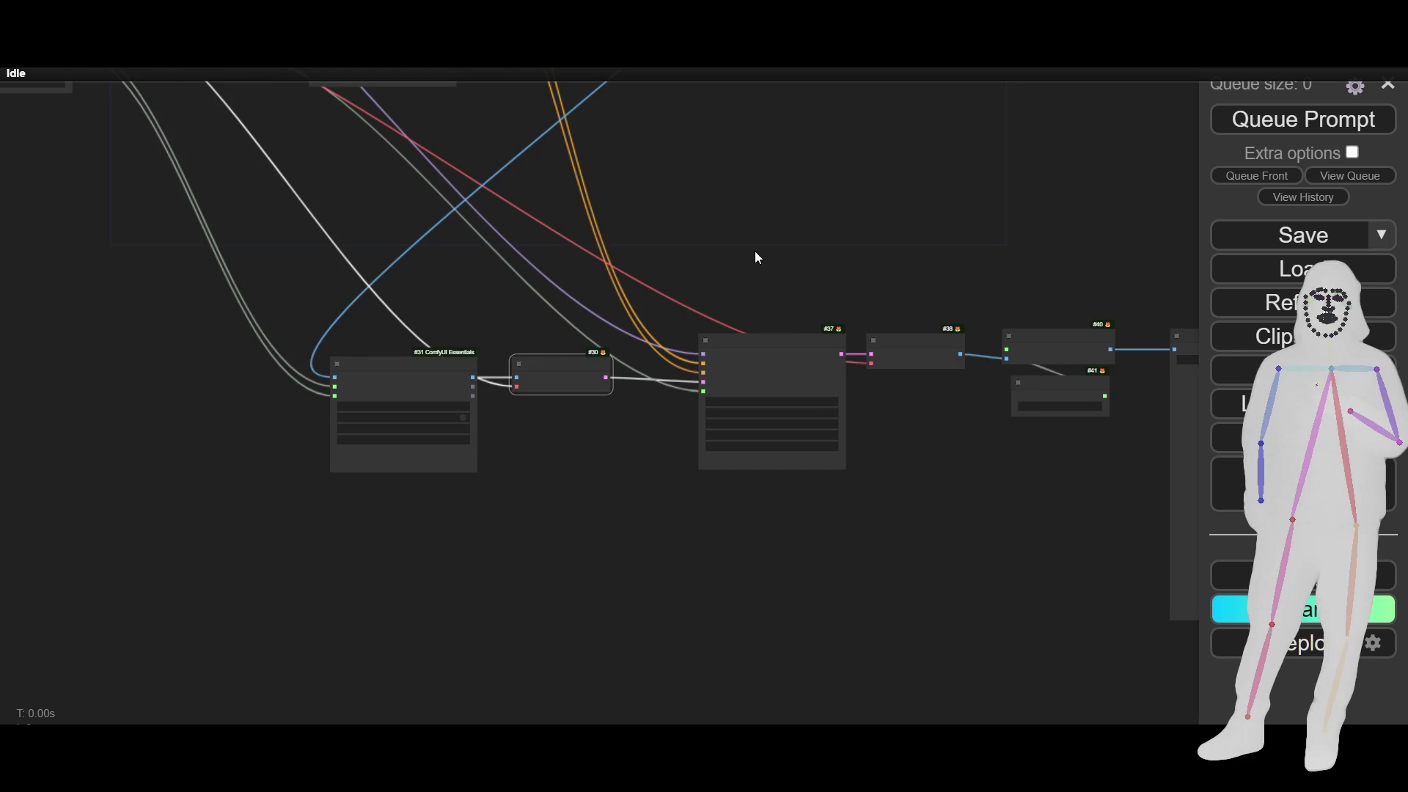
Step: Pan across the graph to reveal the custom prompt-building node cluster above the workflow
{"action": "scroll", "coordinate": [754, 251], "scroll_direction": "down", "scroll_amount": 4}
{"action": "left_click_drag", "start_coordinate": [740, 265], "coordinate": [731, 354]}
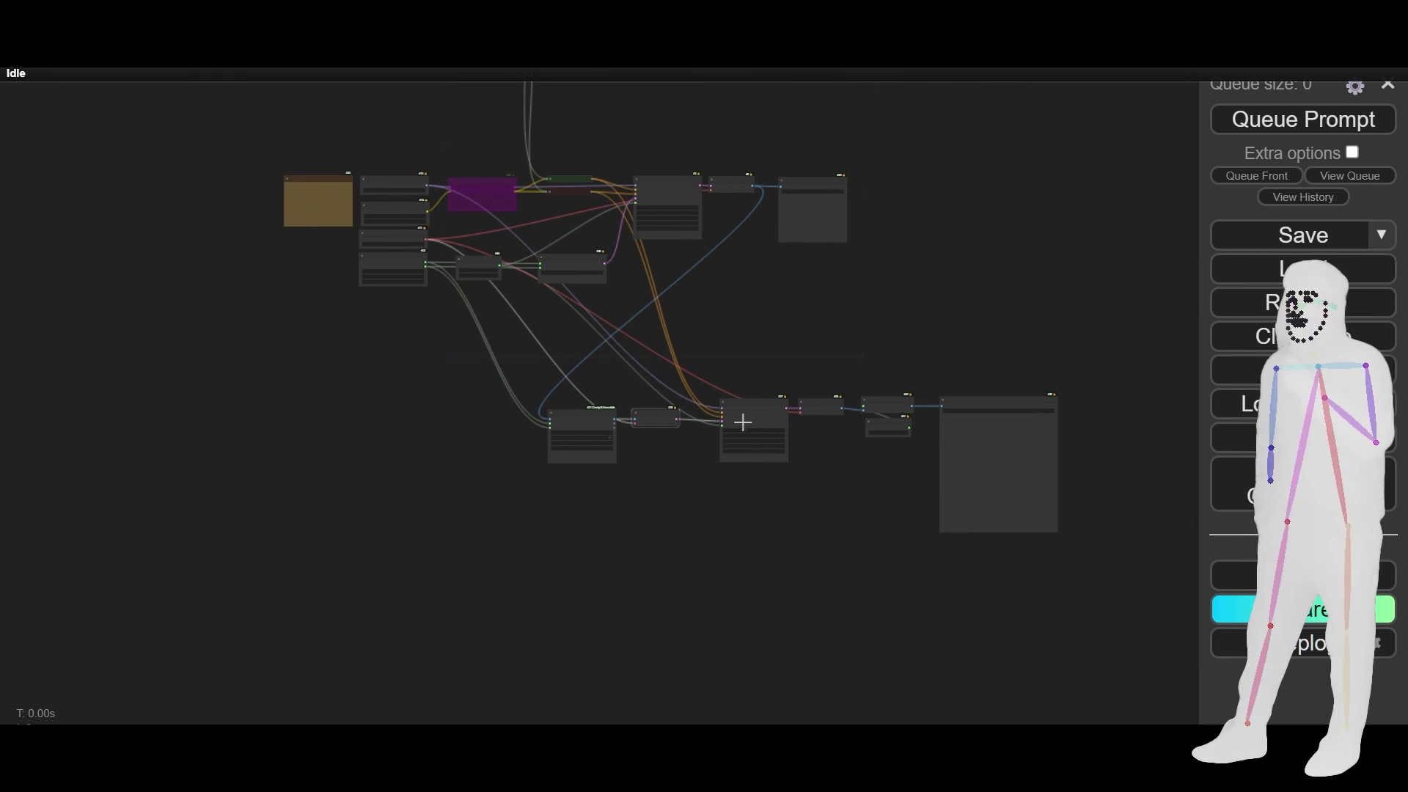
{"action": "left_click_drag", "start_coordinate": [946, 364], "coordinate": [738, 377]}
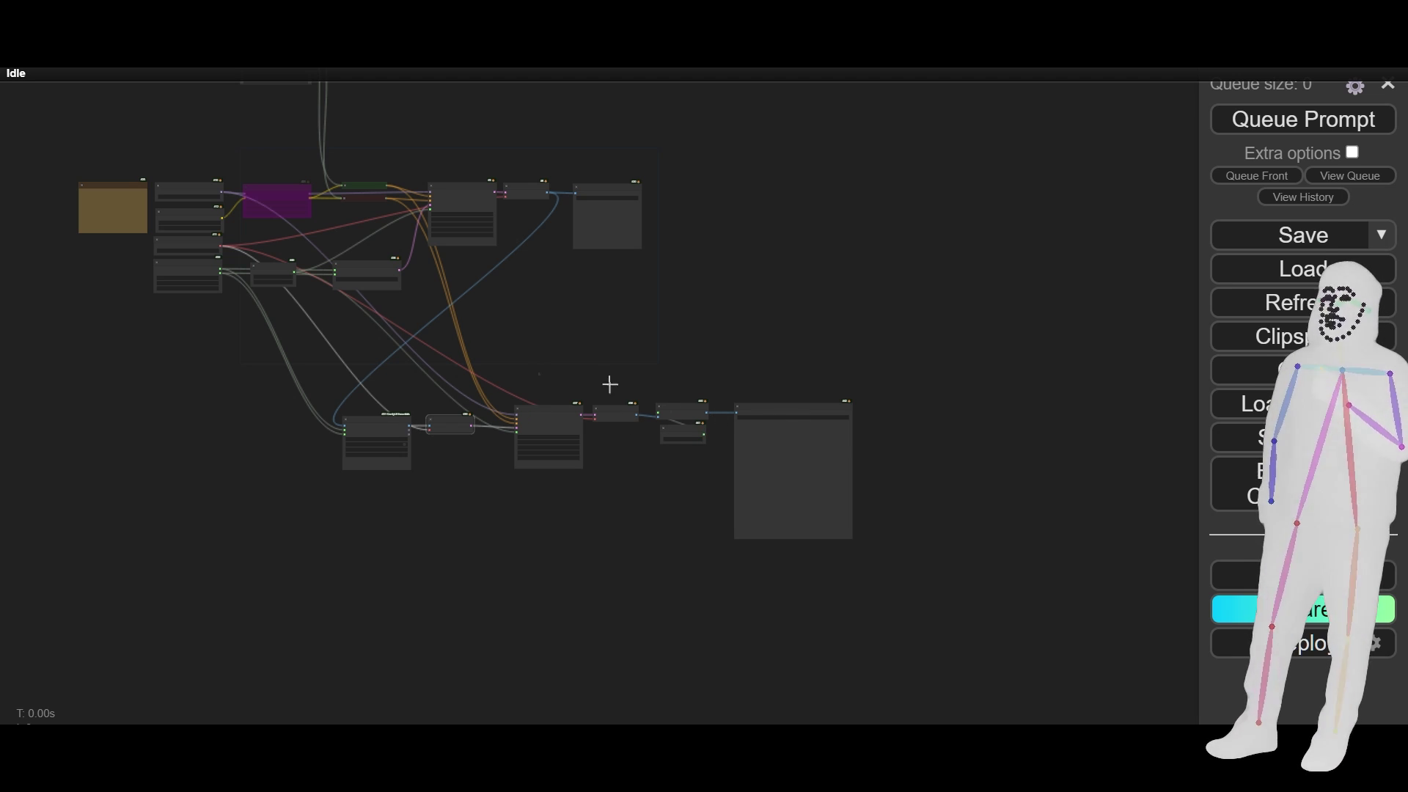
{"action": "left_click_drag", "start_coordinate": [249, 321], "coordinate": [607, 605]}
Step: Zoom onto Magic Prompt and Auto Negative Prompt, inspecting Show Text nodes #66 and #68
{"action": "scroll", "coordinate": [465, 288], "scroll_direction": "up", "scroll_amount": 10}
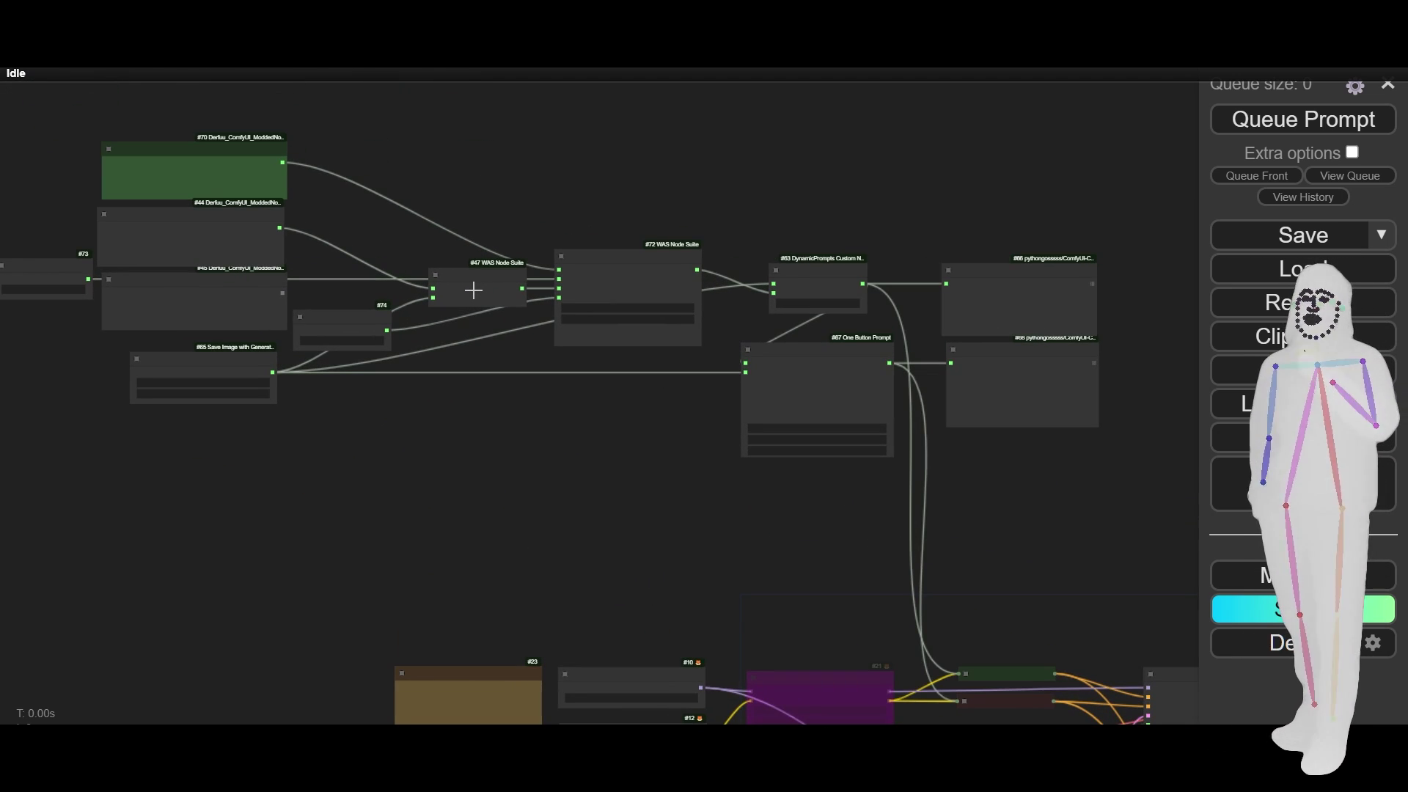
{"action": "left_click_drag", "start_coordinate": [456, 377], "coordinate": [503, 425]}
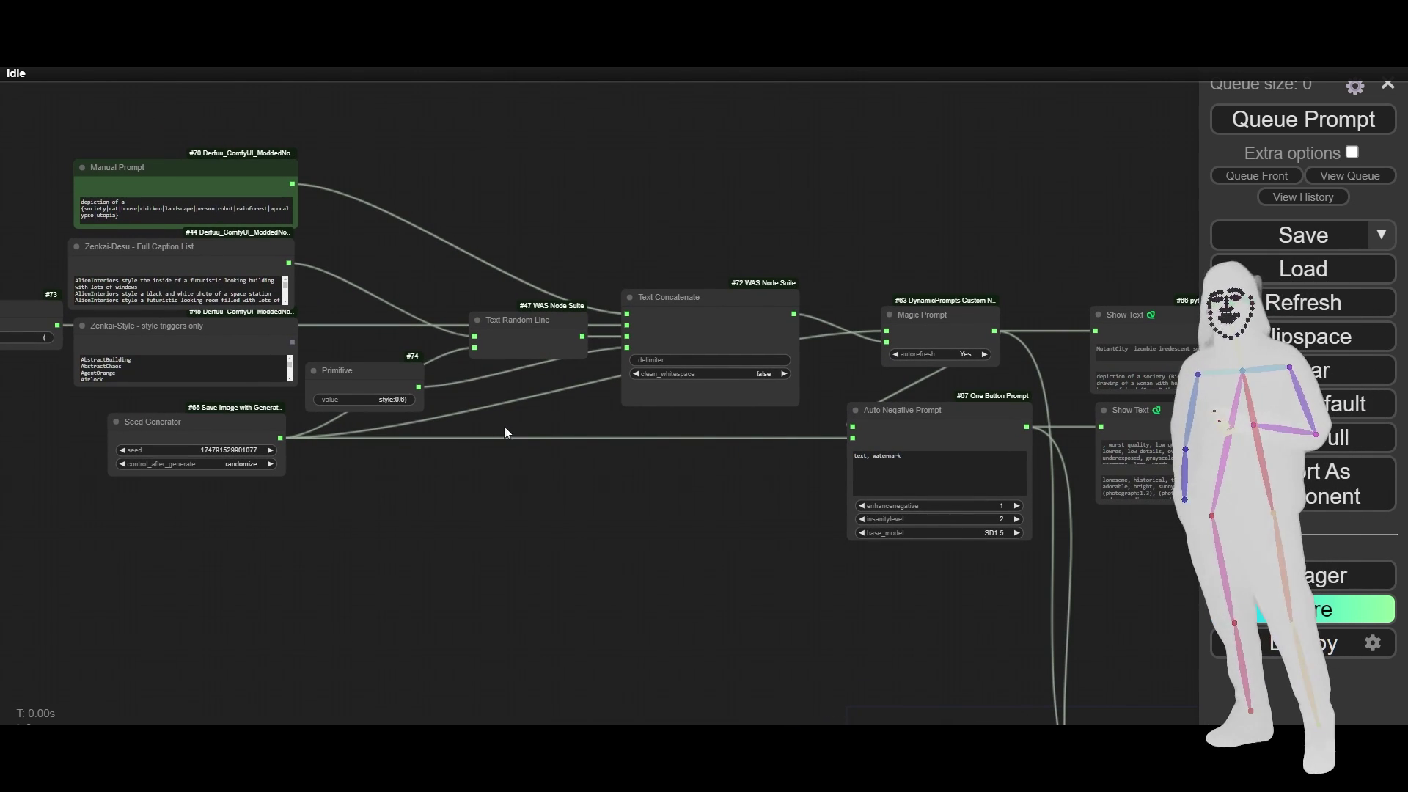
{"action": "scroll", "coordinate": [567, 430], "scroll_direction": "down", "scroll_amount": 1}
{"action": "left_click_drag", "start_coordinate": [600, 439], "coordinate": [264, 394]}
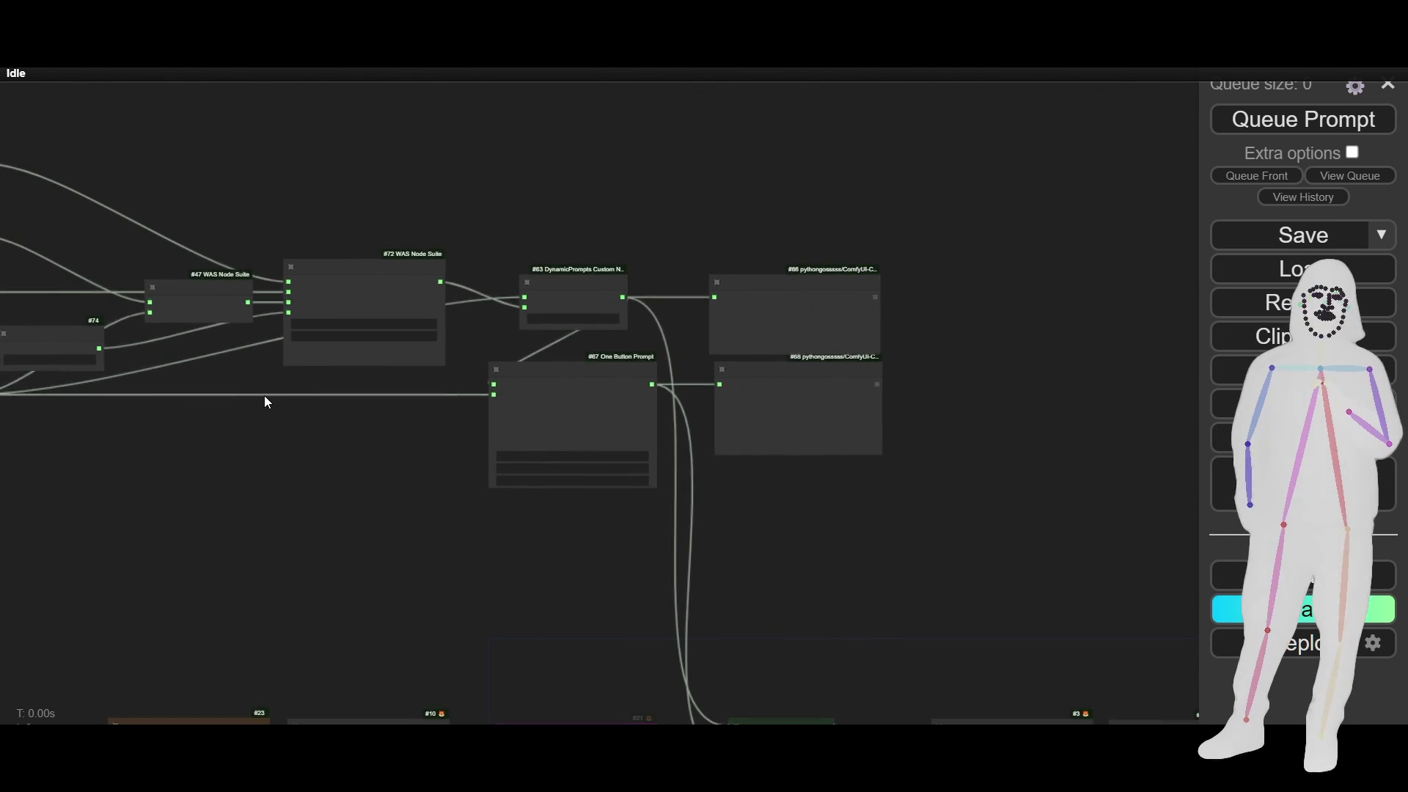
{"action": "scroll", "coordinate": [803, 346], "scroll_direction": "up", "scroll_amount": 8}
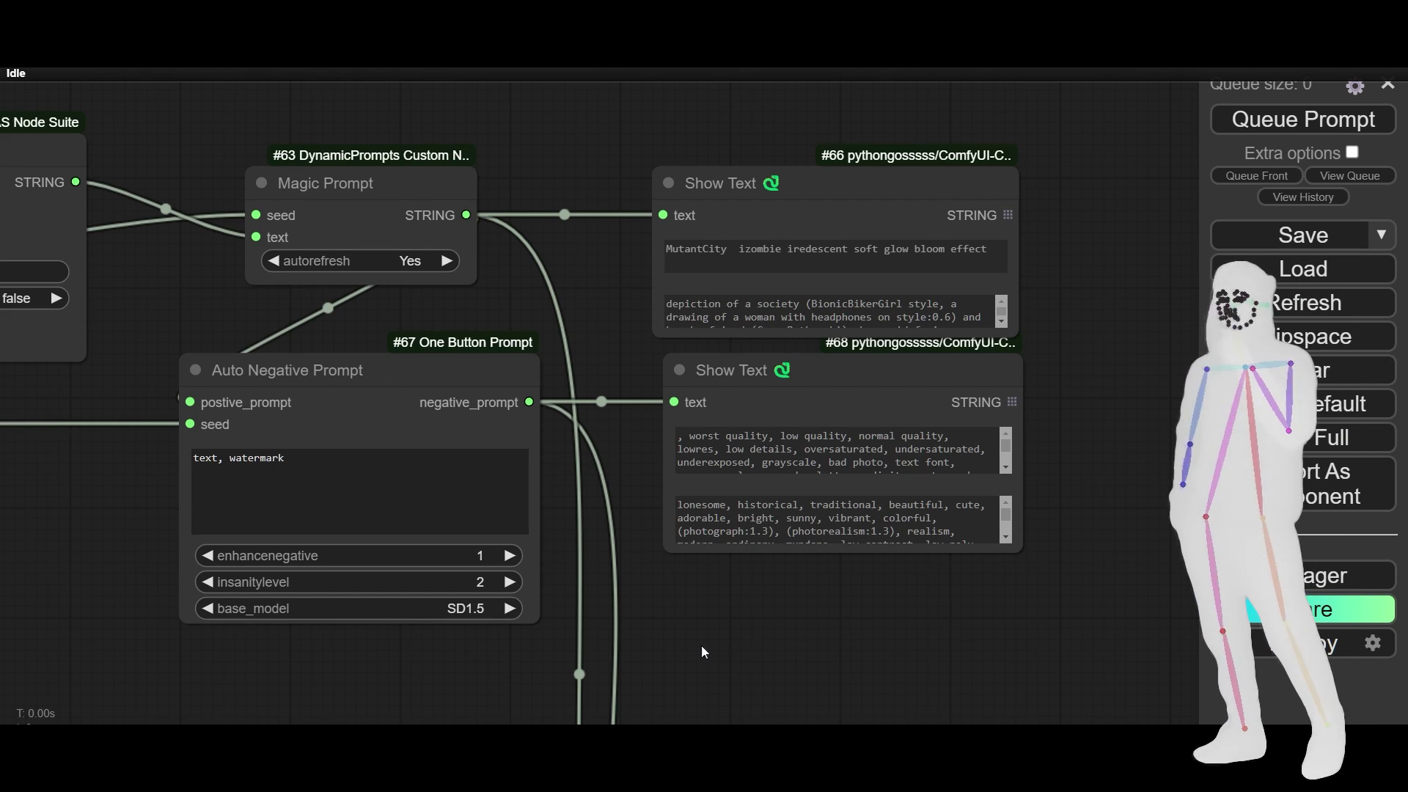
{"action": "left_click", "coordinate": [790, 393]}
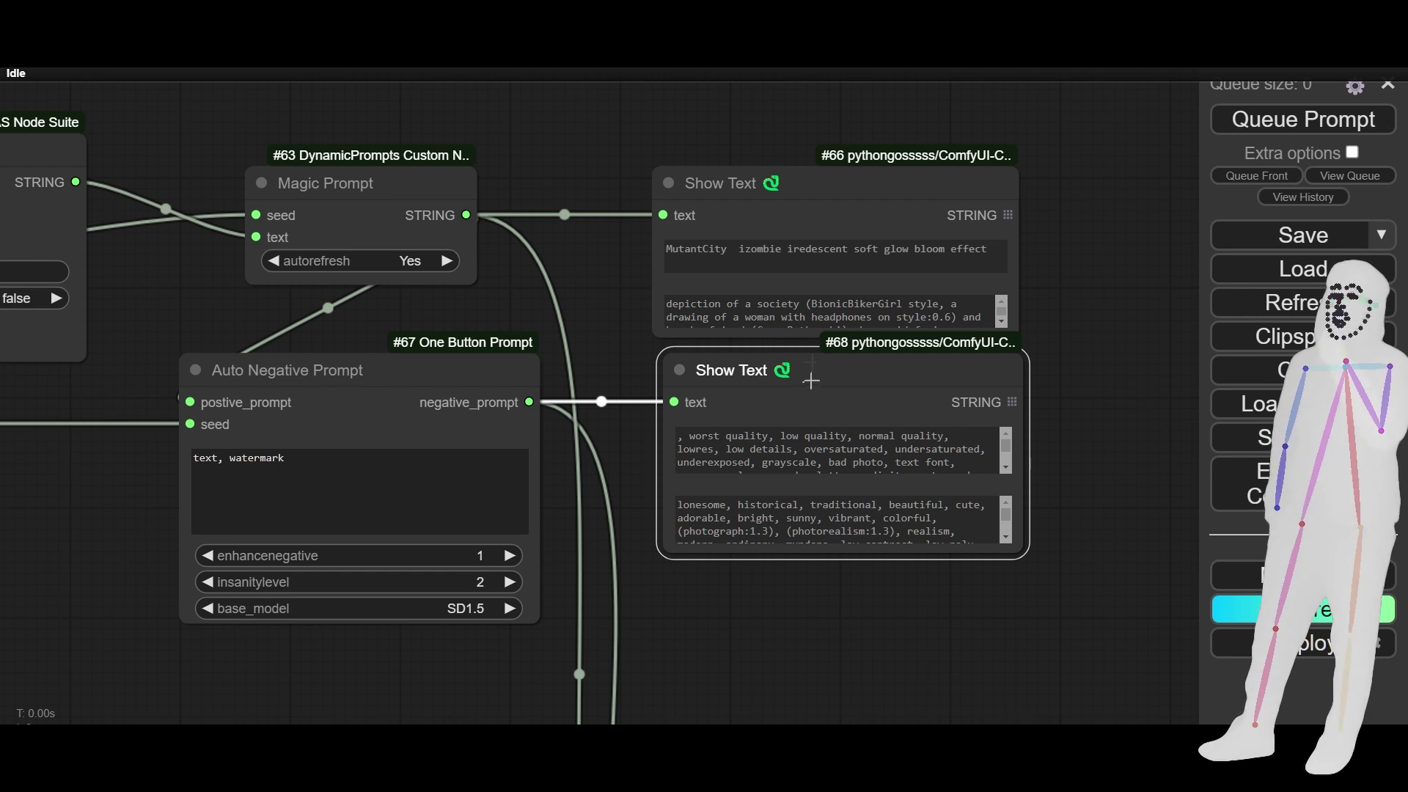
{"action": "left_click", "coordinate": [813, 226]}
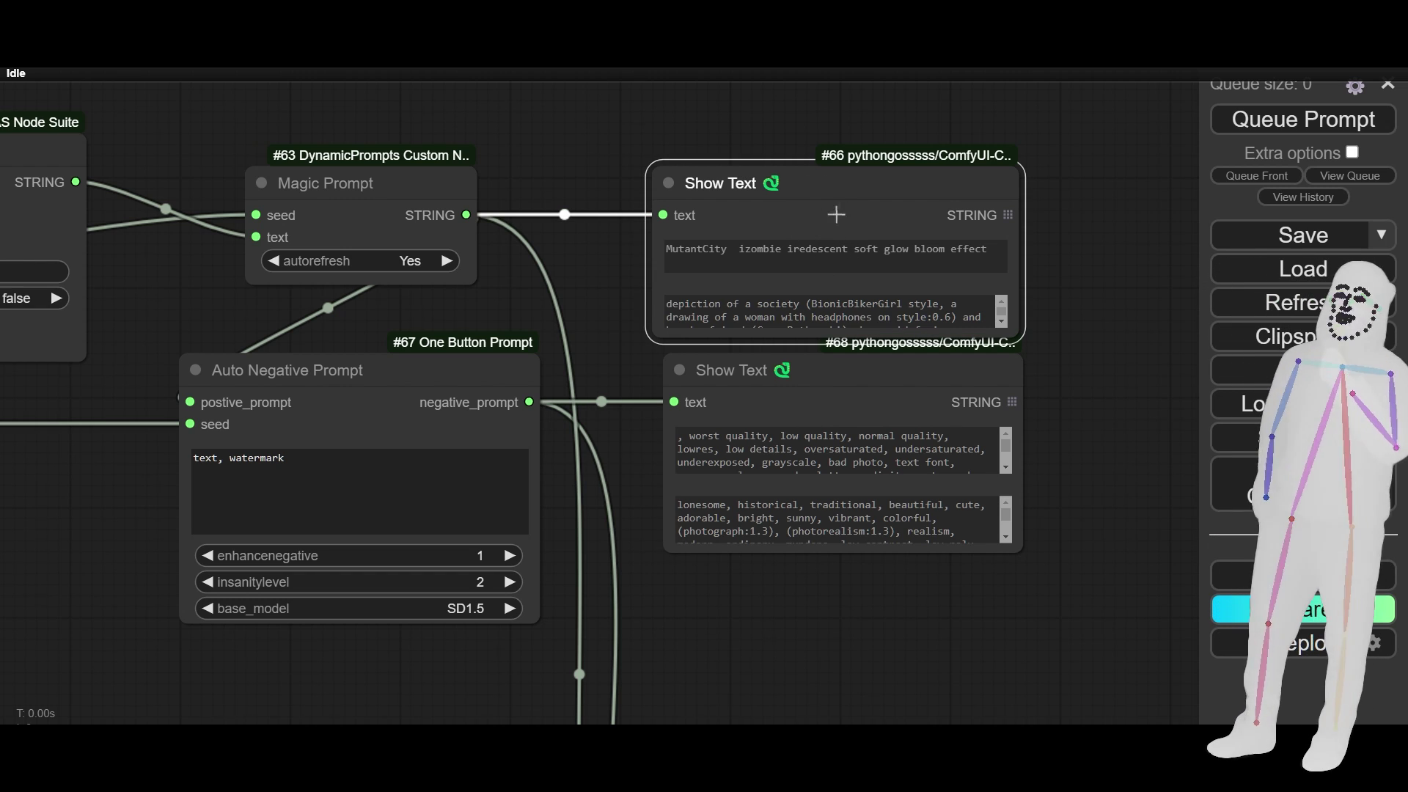
{"action": "left_click", "coordinate": [888, 382]}
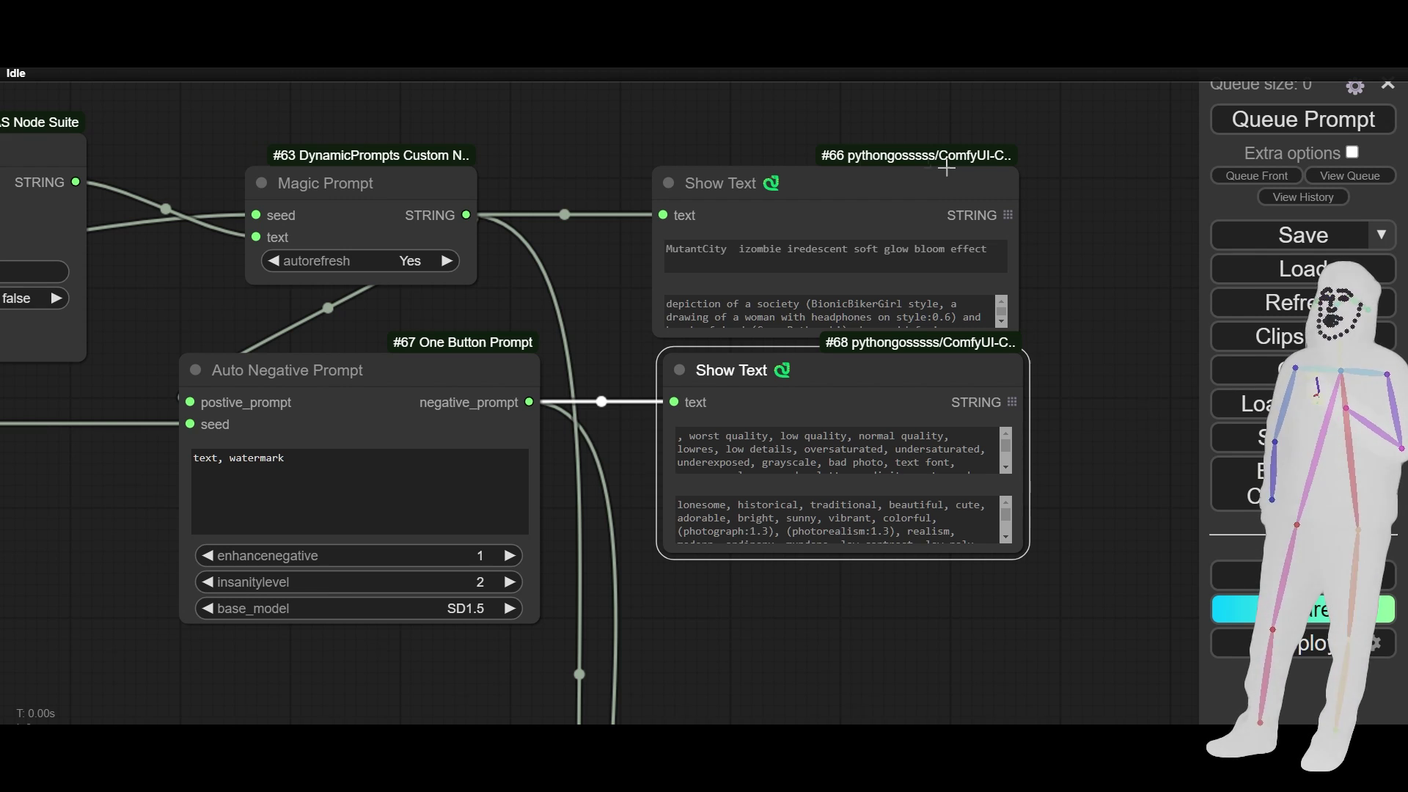
{"action": "left_click_drag", "start_coordinate": [501, 322], "coordinate": [670, 311]}
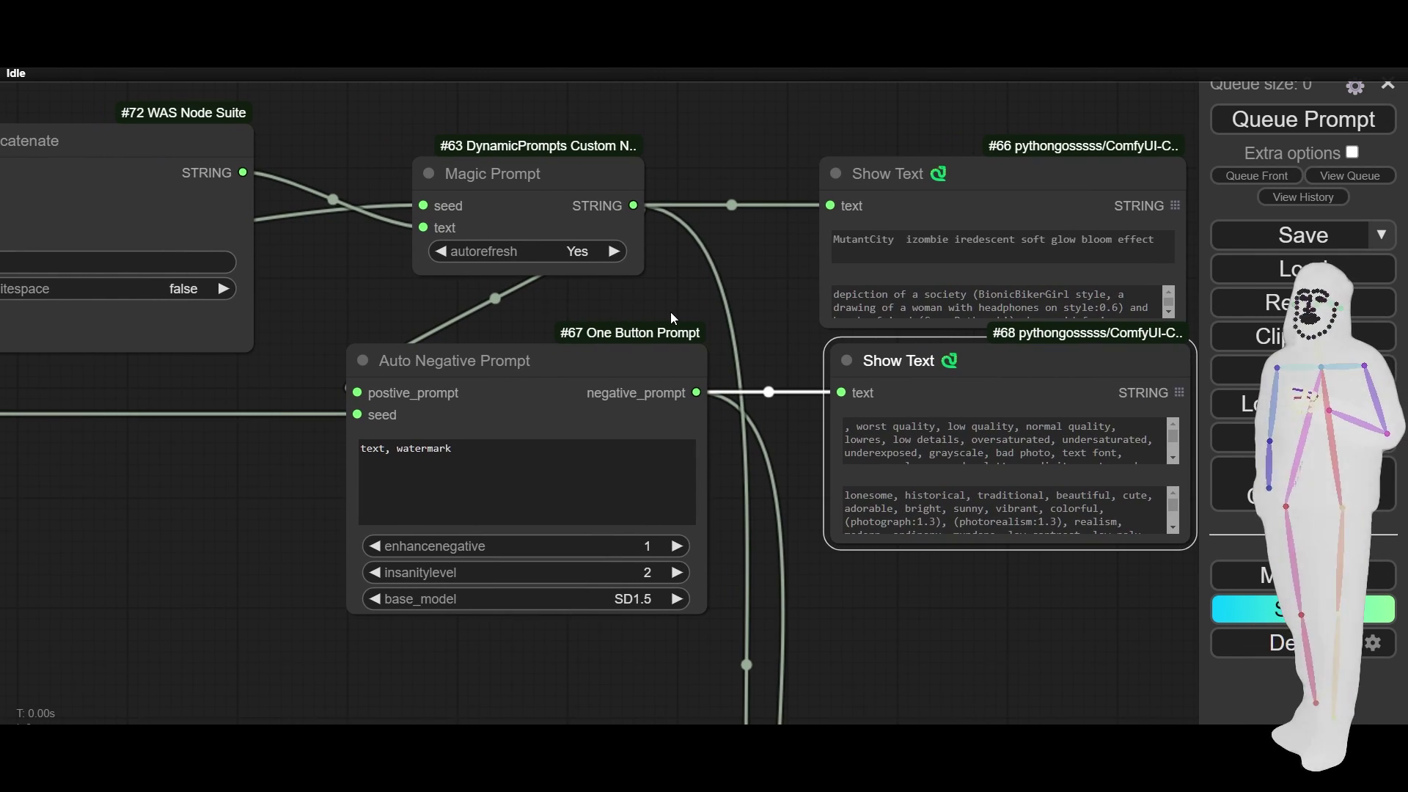
{"action": "left_click", "coordinate": [514, 360]}
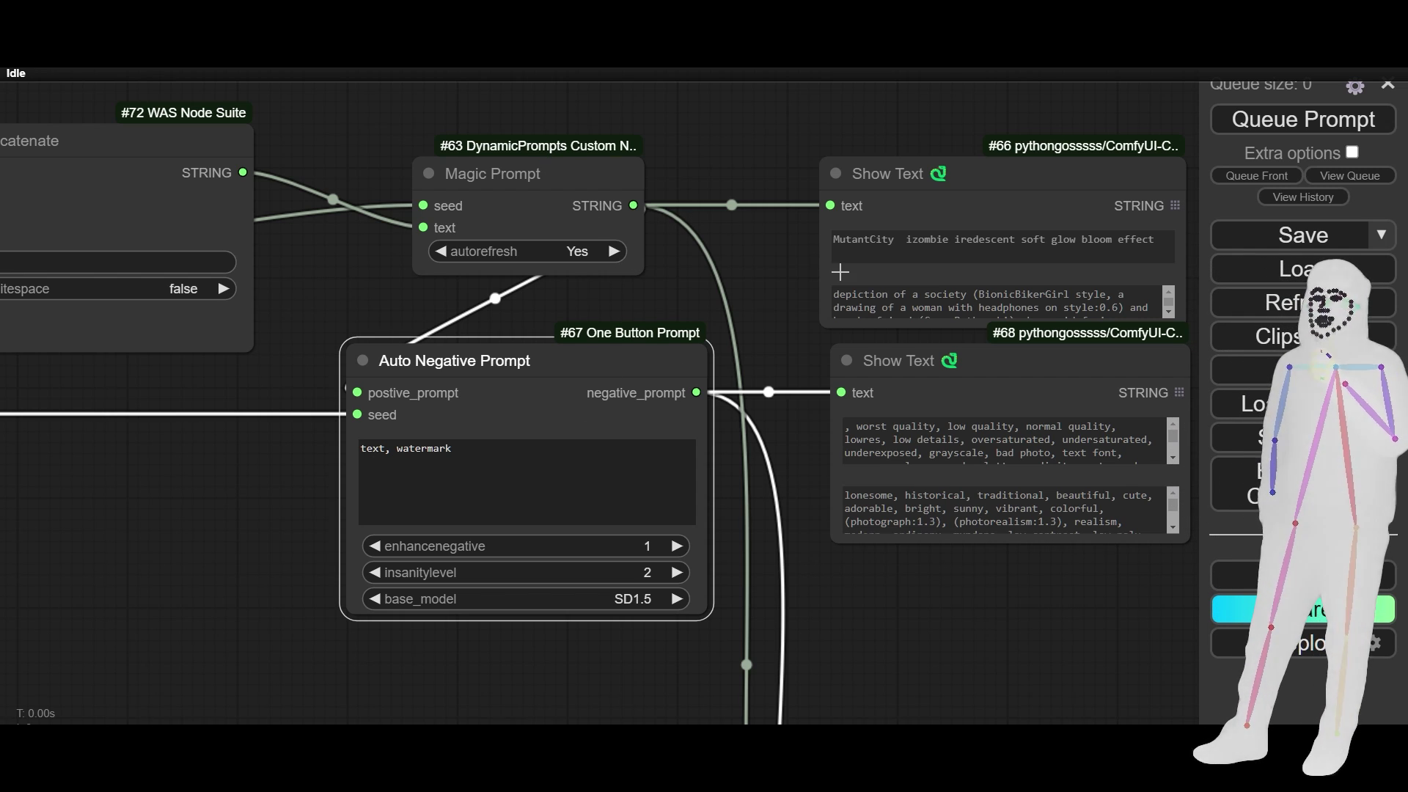
{"action": "left_click", "coordinate": [987, 625]}
{"action": "left_click", "coordinate": [951, 354]}
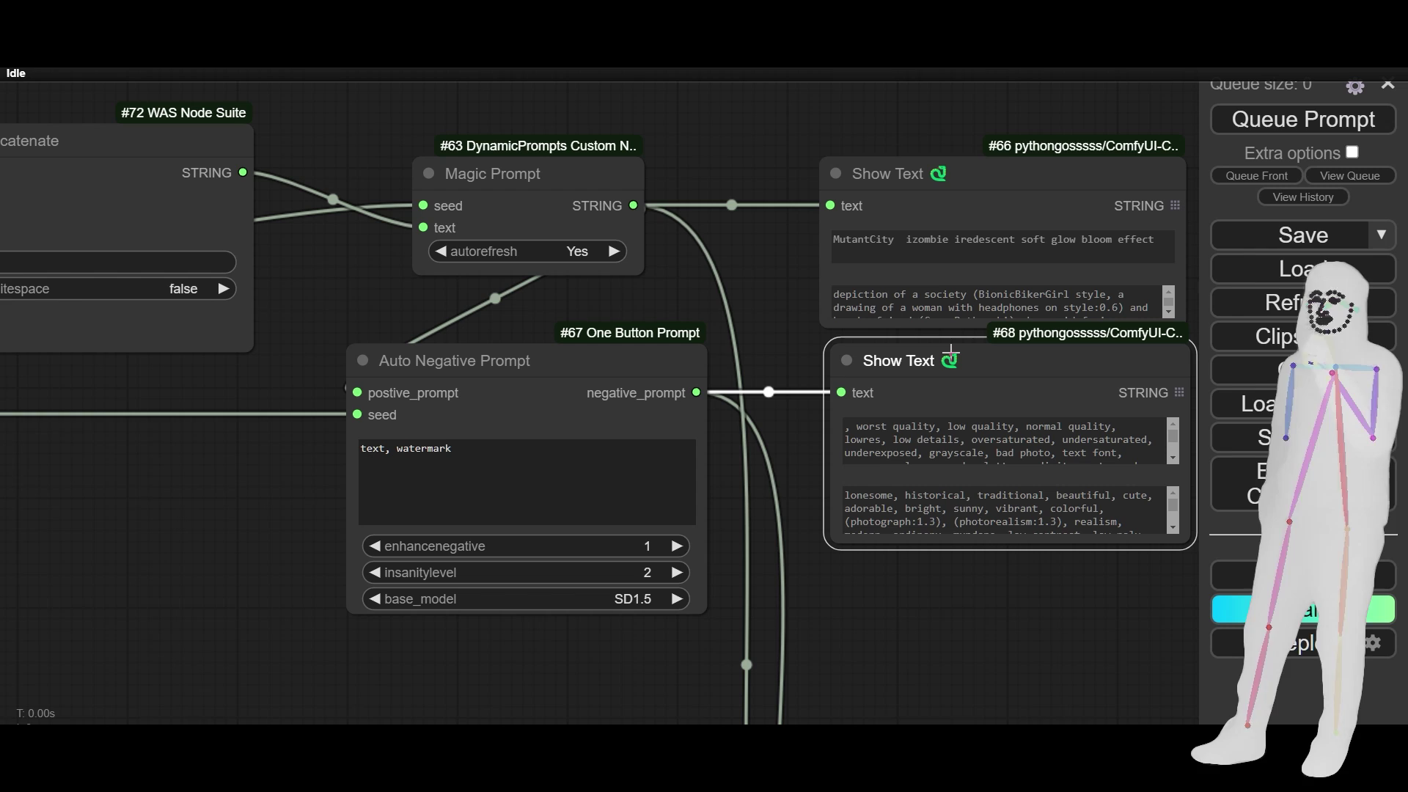
{"action": "left_click", "coordinate": [957, 176]}
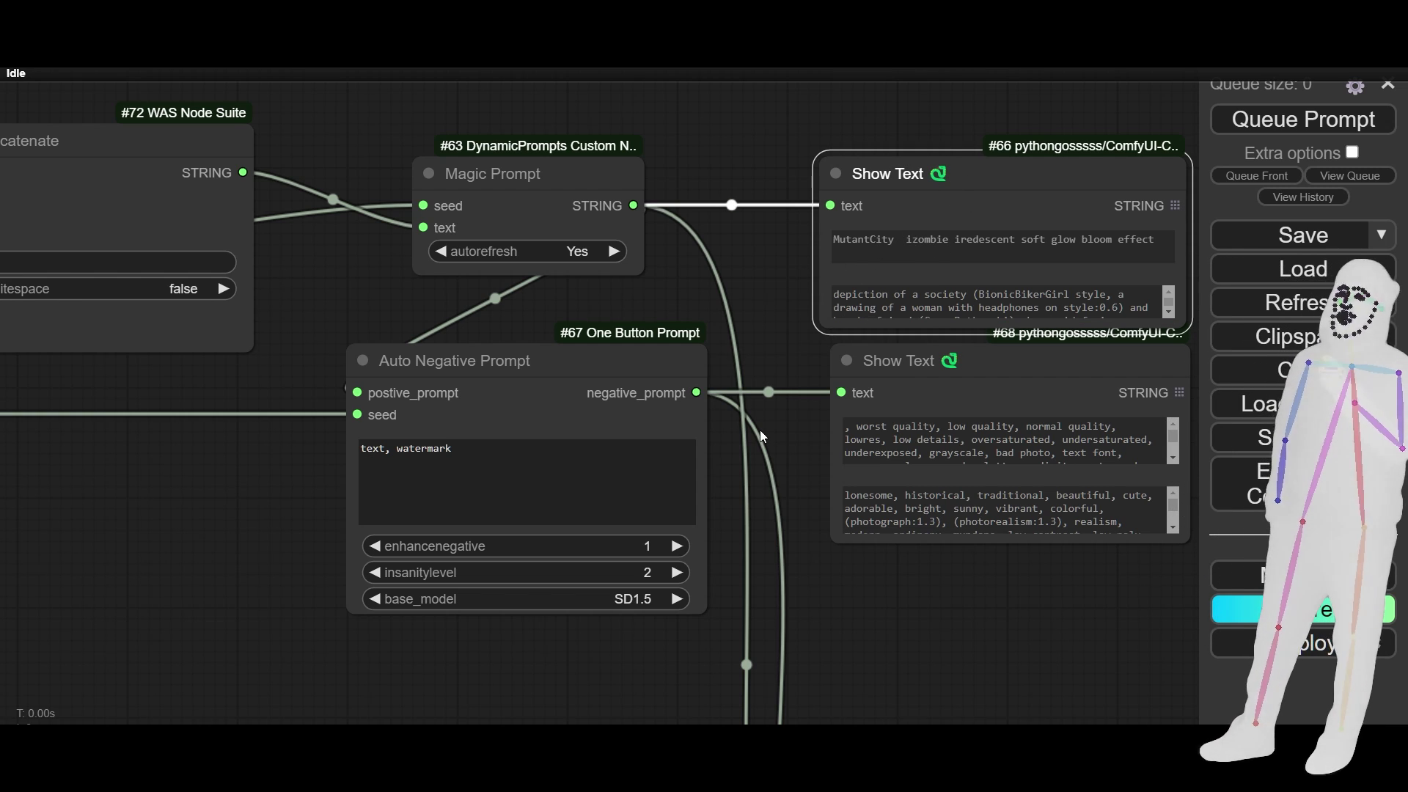
{"action": "left_click", "coordinate": [568, 368]}
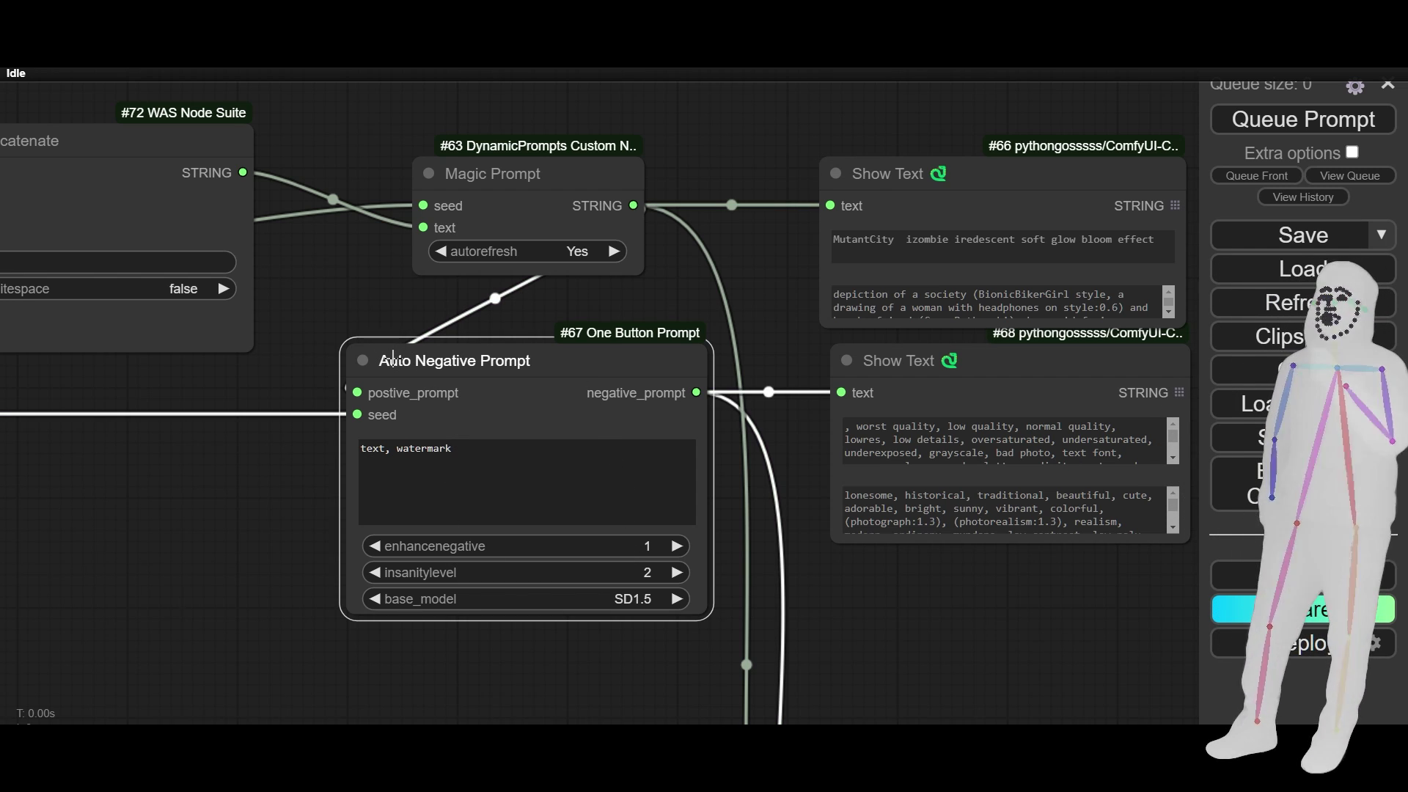
{"action": "left_click", "coordinate": [463, 458]}
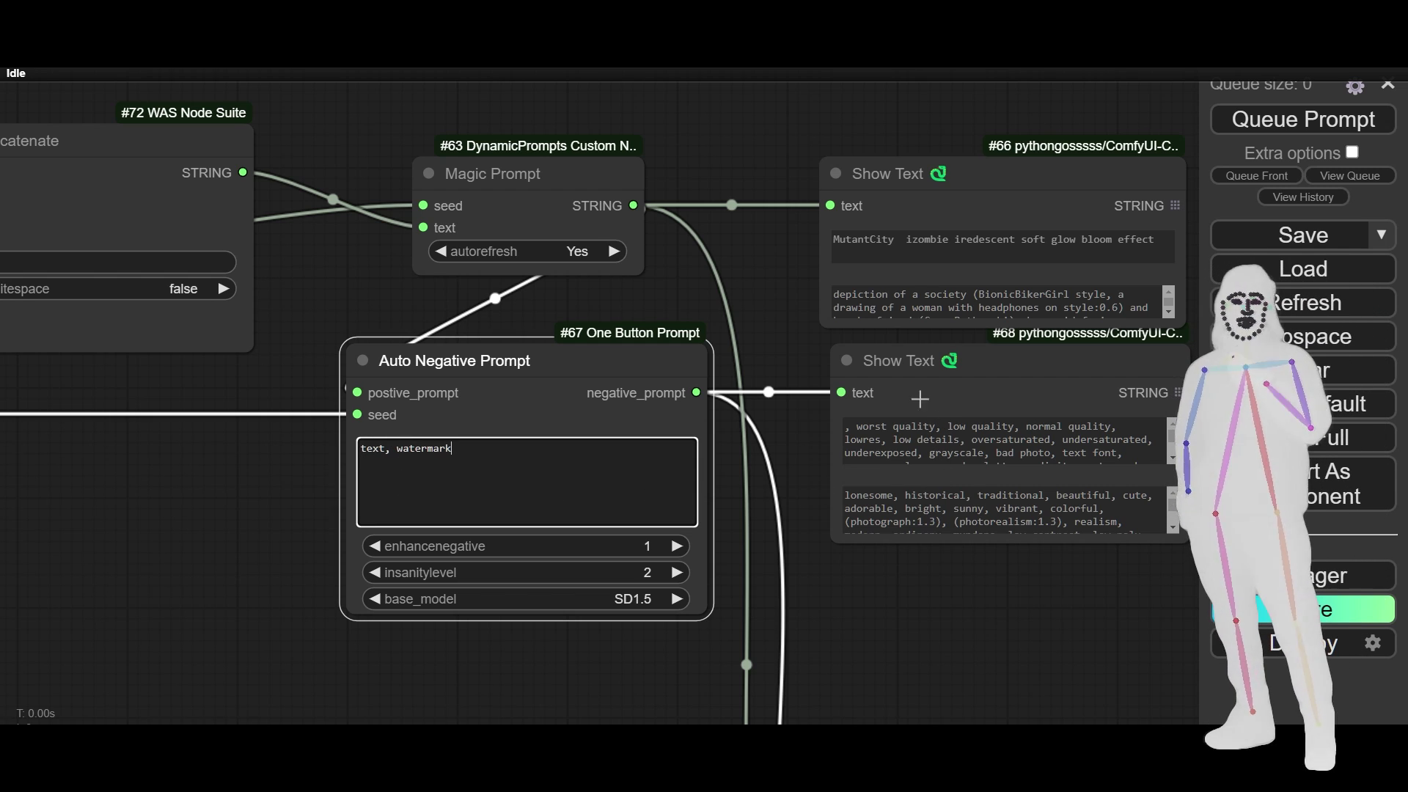
{"action": "left_click", "coordinate": [616, 597]}
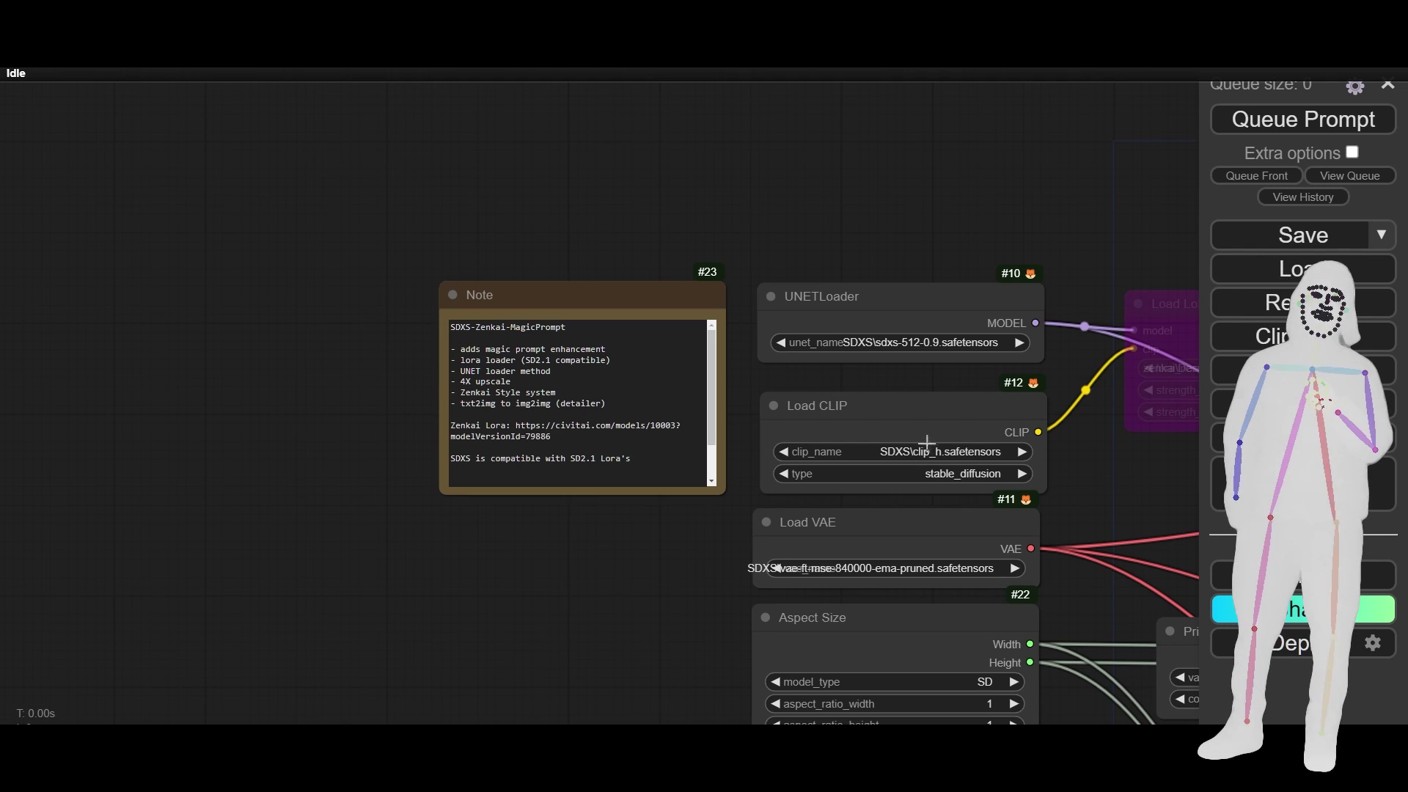
{"action": "left_click_drag", "start_coordinate": [874, 195], "coordinate": [805, 440]}
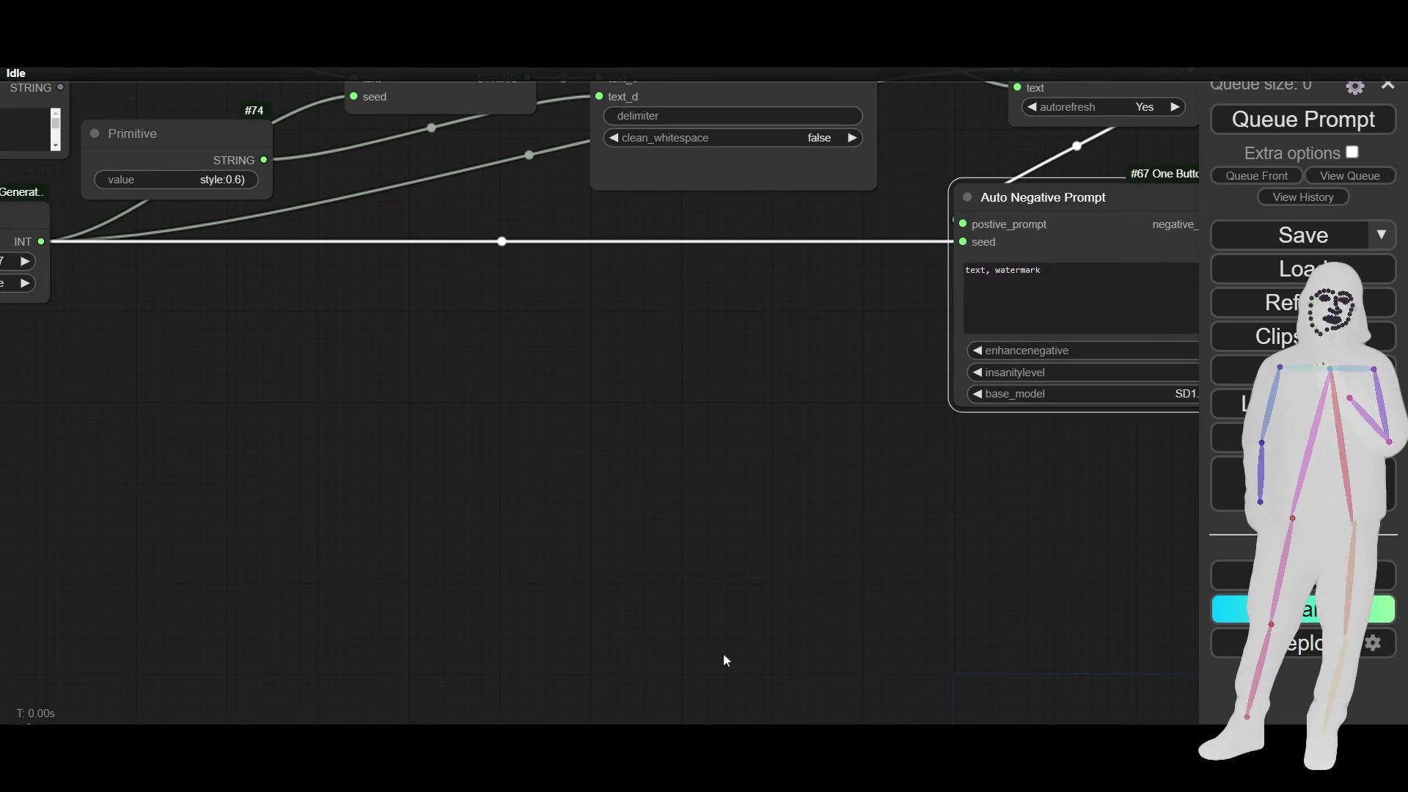
{"action": "left_click_drag", "start_coordinate": [816, 357], "coordinate": [382, 462]}
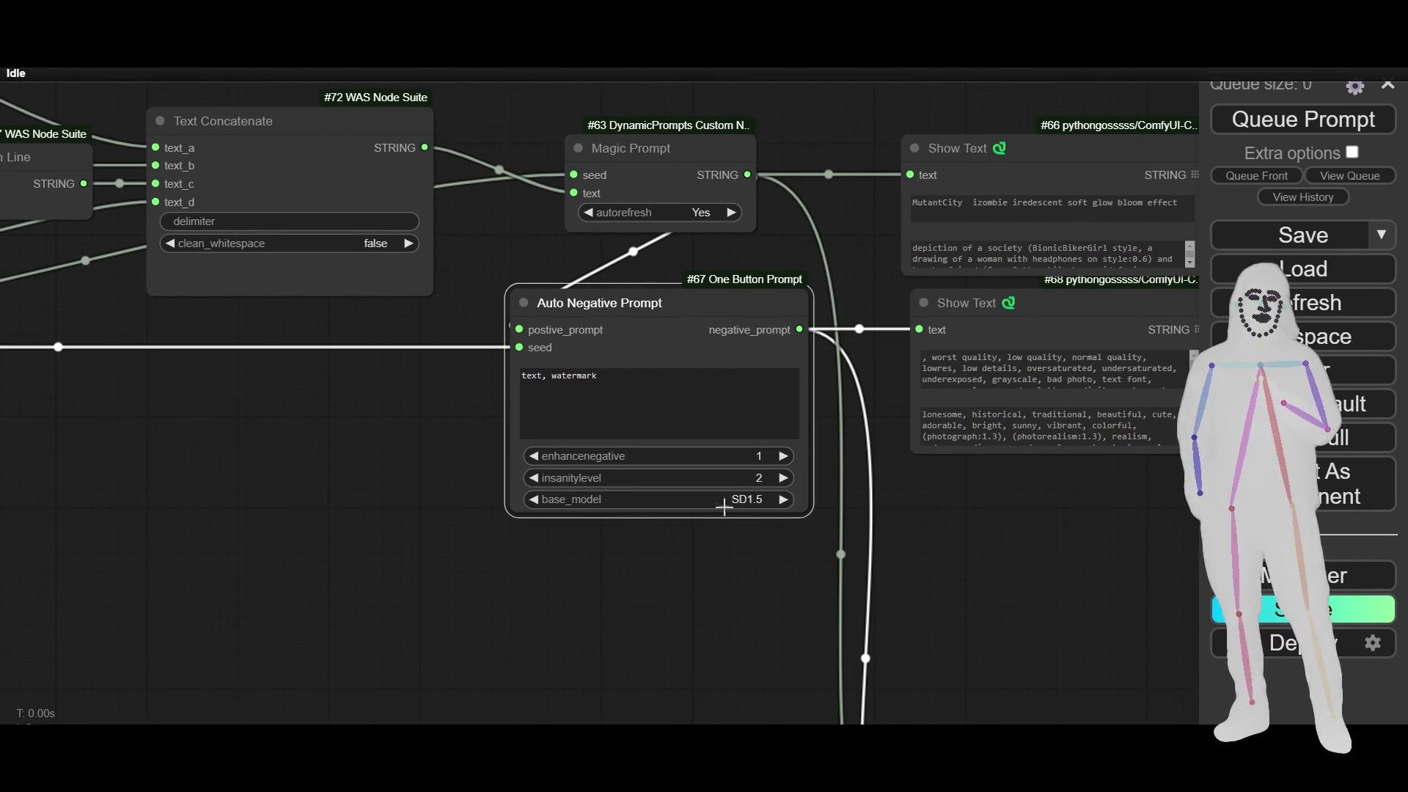
{"action": "left_click", "coordinate": [748, 505]}
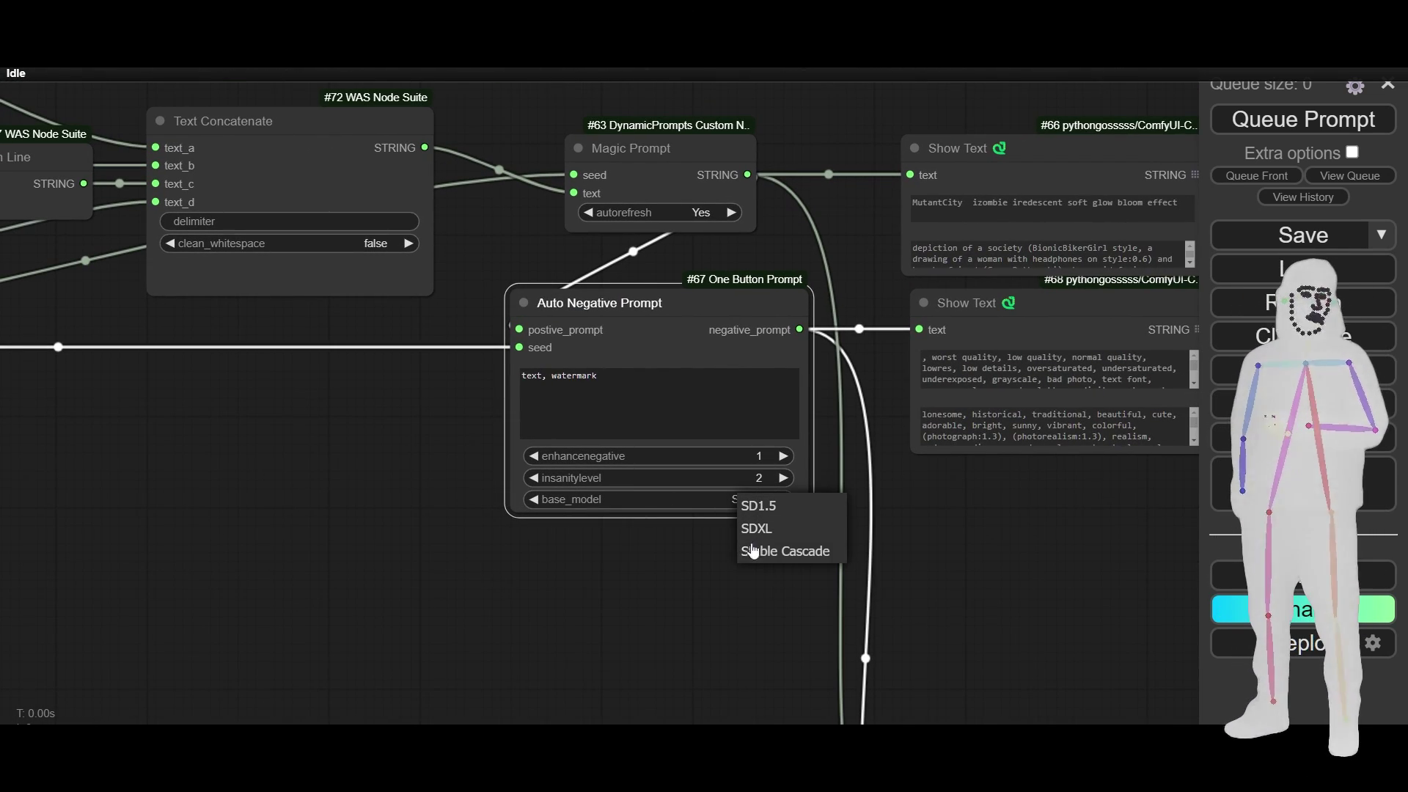
{"action": "left_click", "coordinate": [763, 507]}
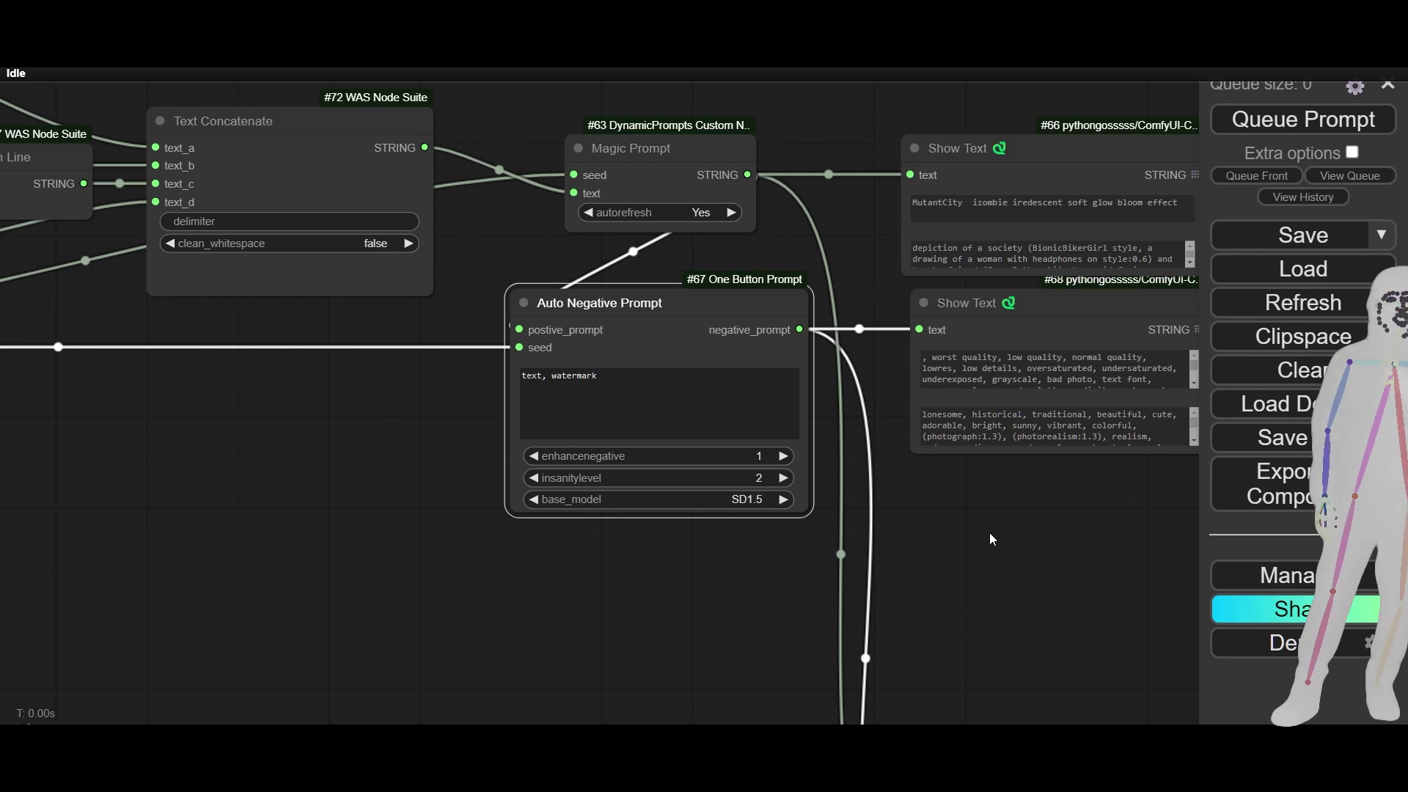
{"action": "left_click", "coordinate": [668, 154]}
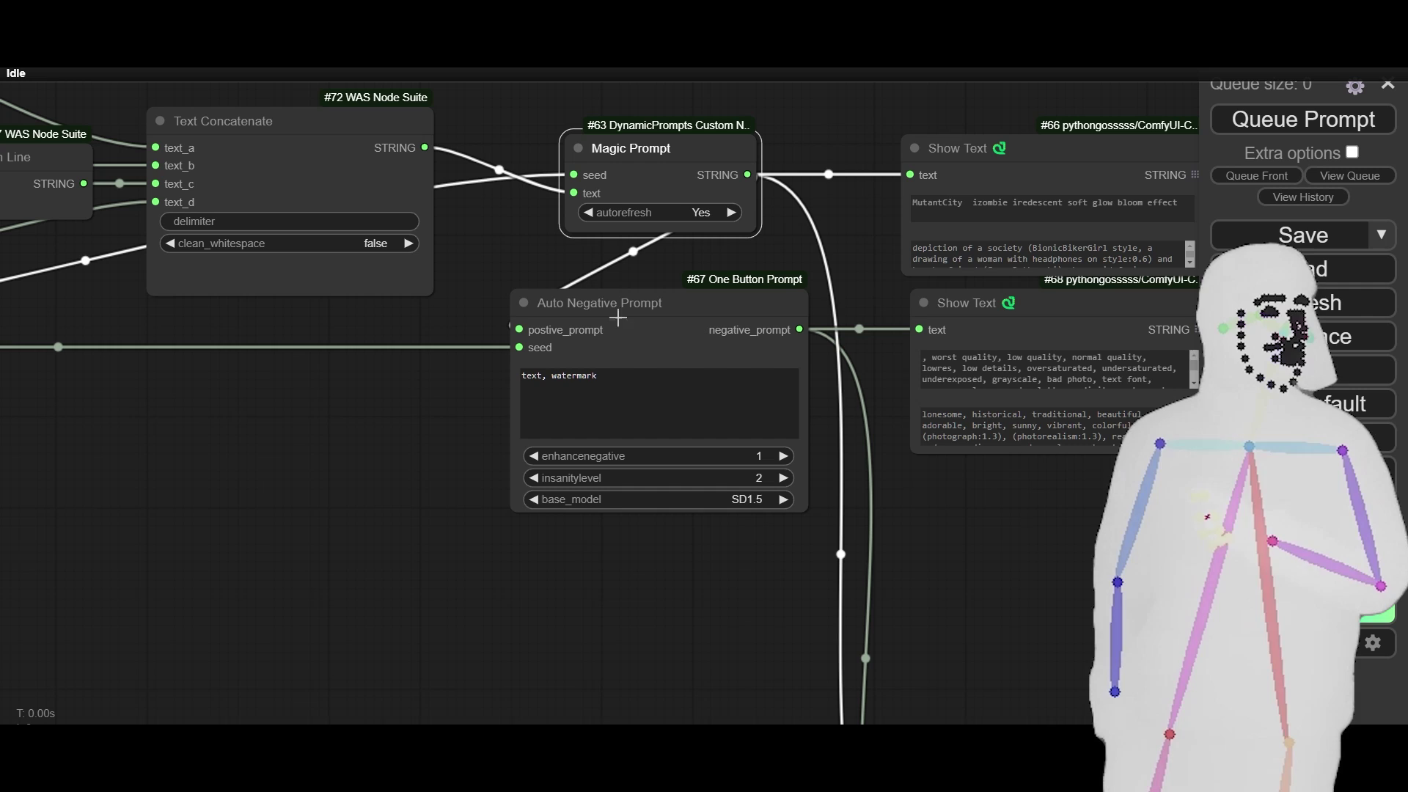
{"action": "left_click", "coordinate": [1106, 319]}
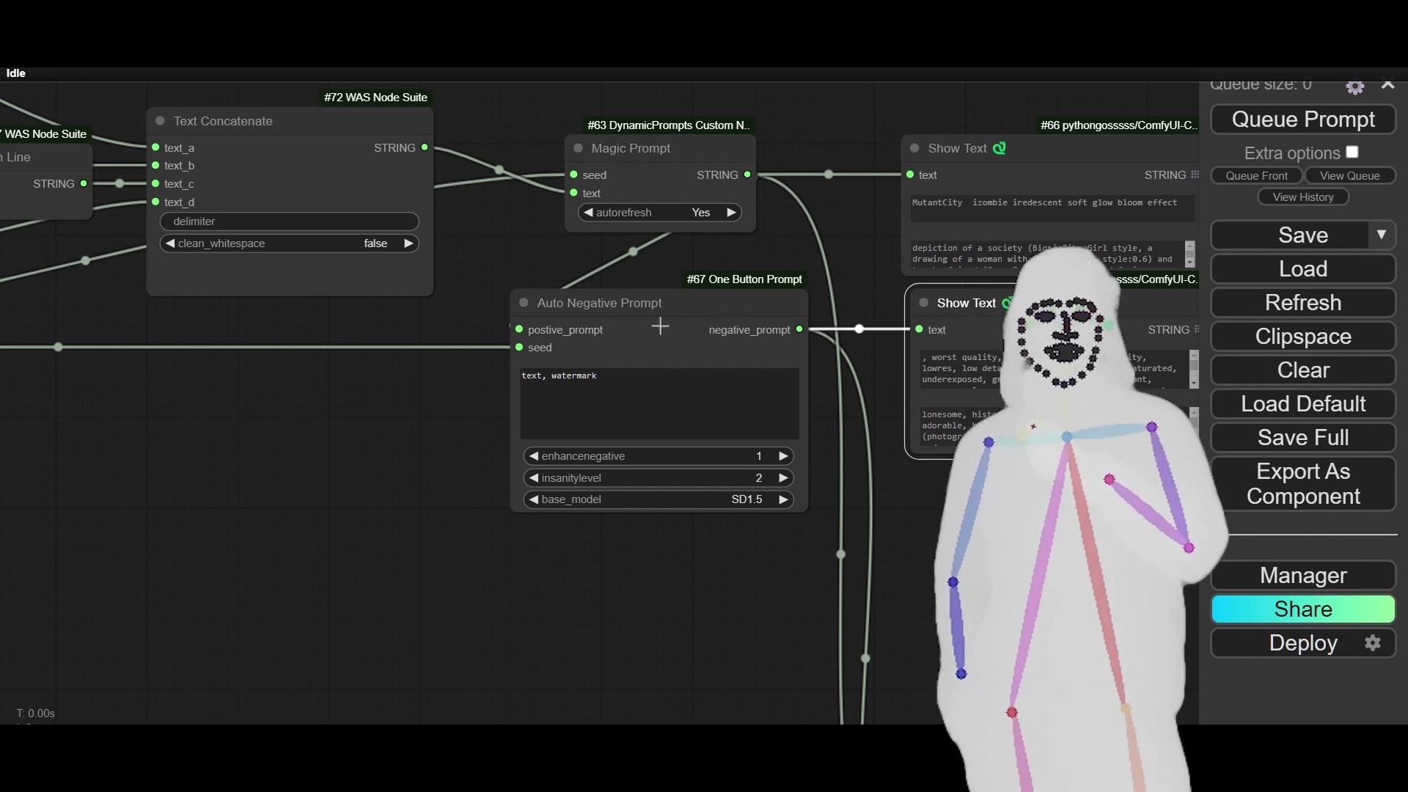
{"action": "left_click", "coordinate": [1046, 143]}
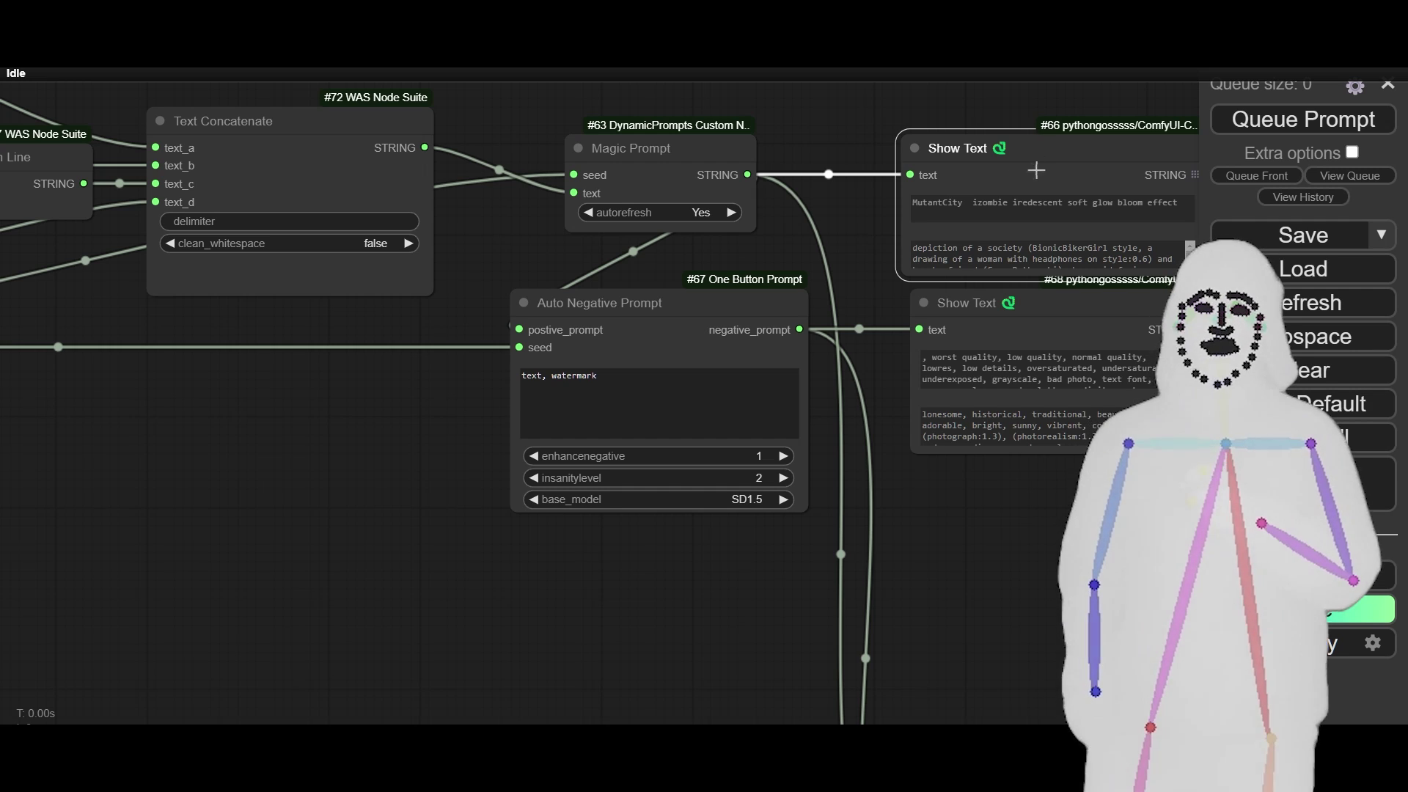
{"action": "left_click", "coordinate": [649, 161]}
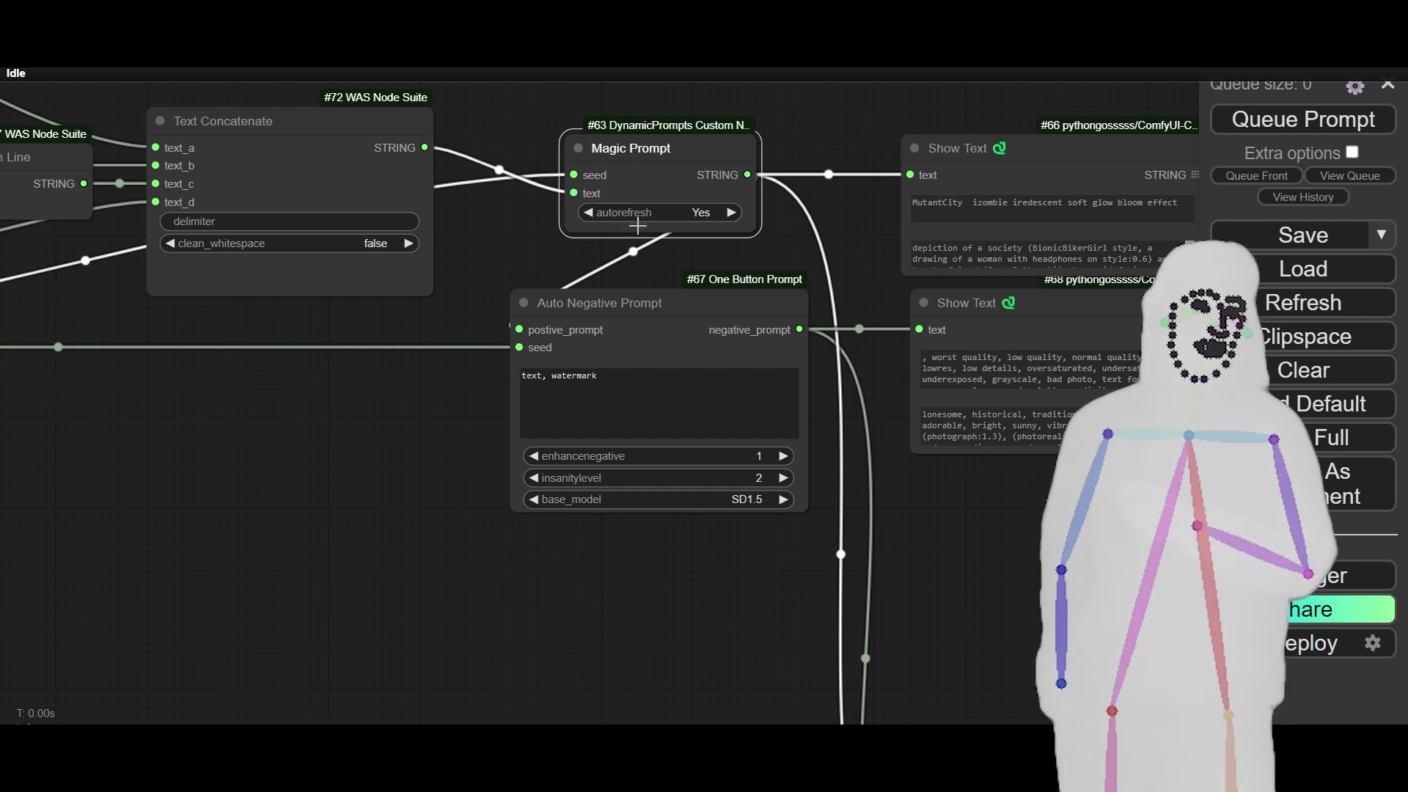
{"action": "left_click_drag", "start_coordinate": [645, 185], "coordinate": [645, 183]}
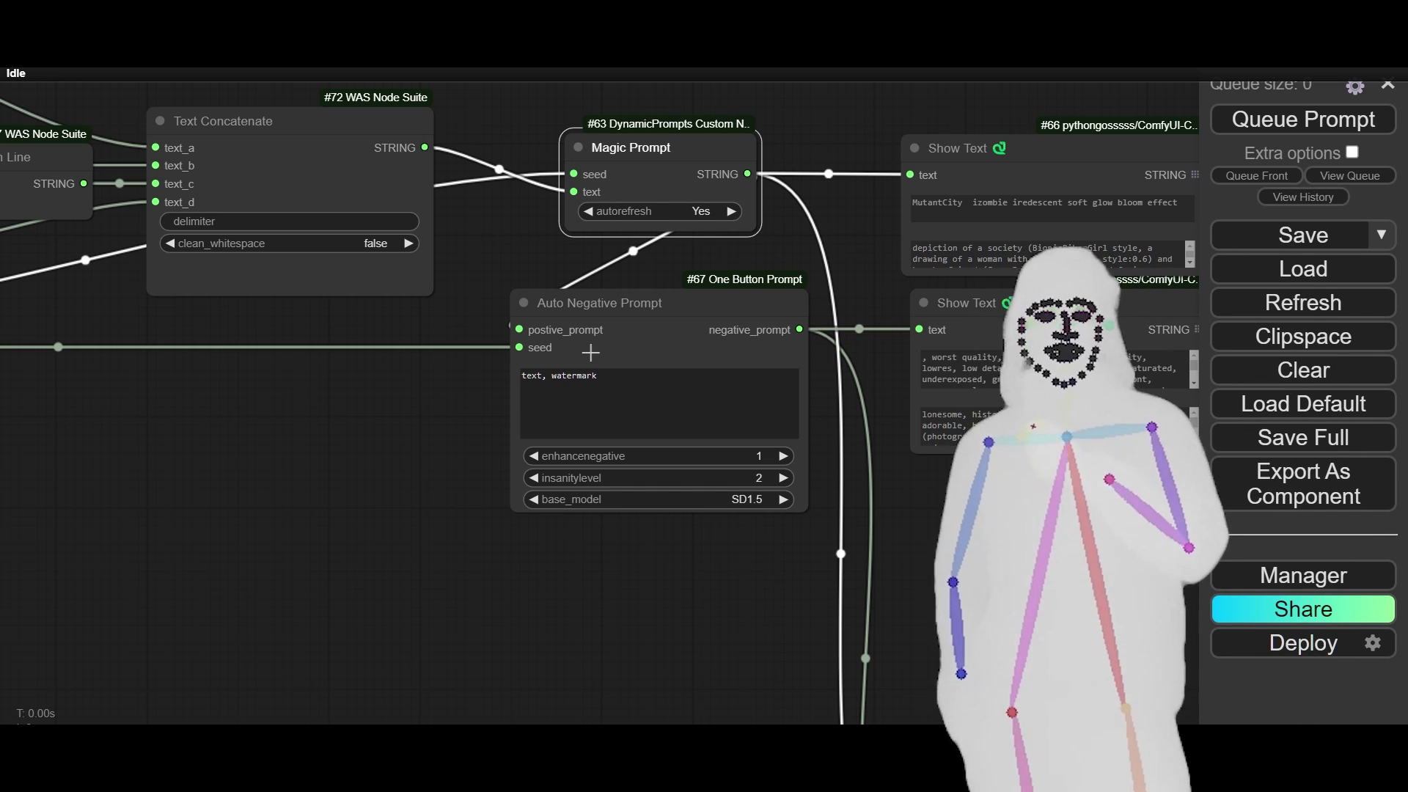
{"action": "left_click", "coordinate": [674, 353]}
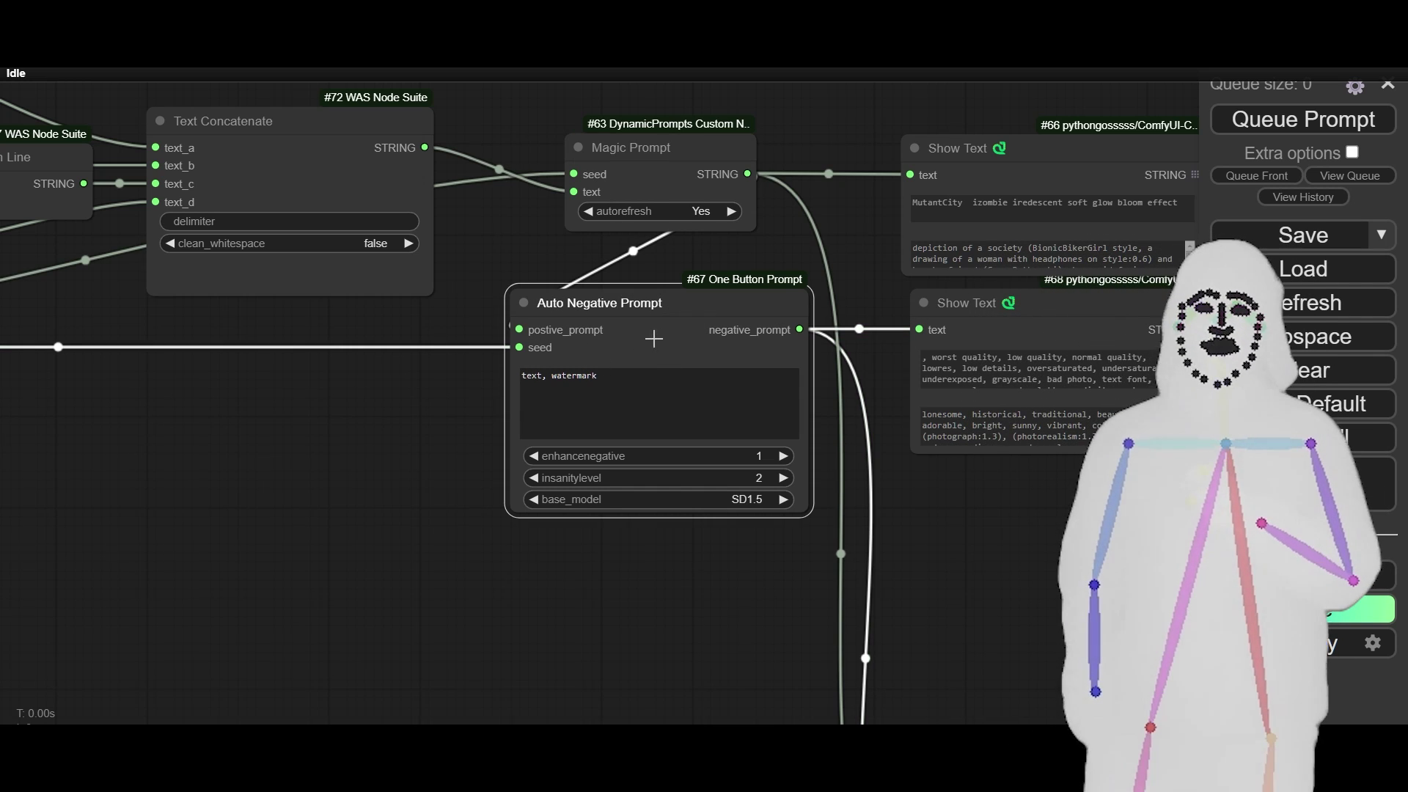
{"action": "left_click", "coordinate": [671, 174]}
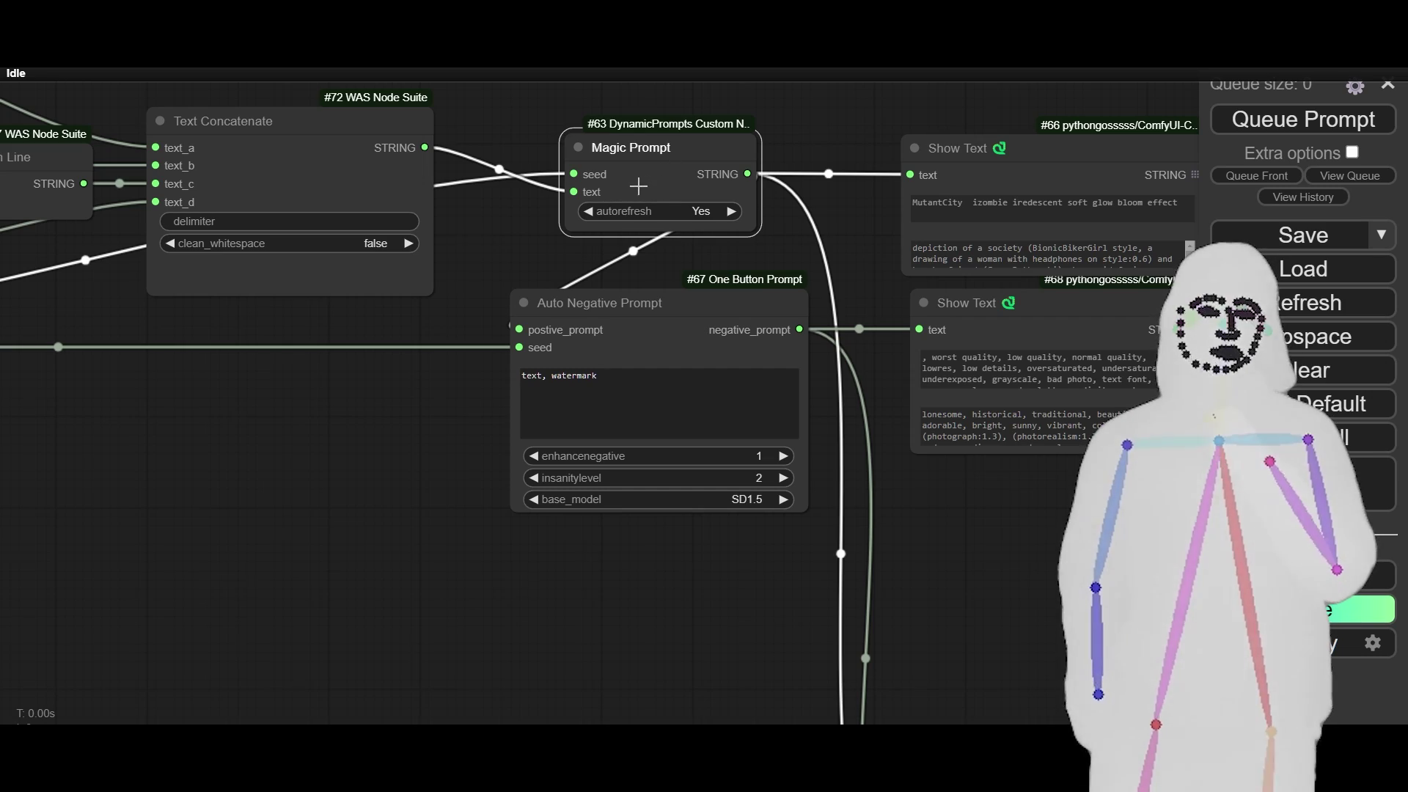
{"action": "left_click_drag", "start_coordinate": [124, 355], "coordinate": [579, 418]}
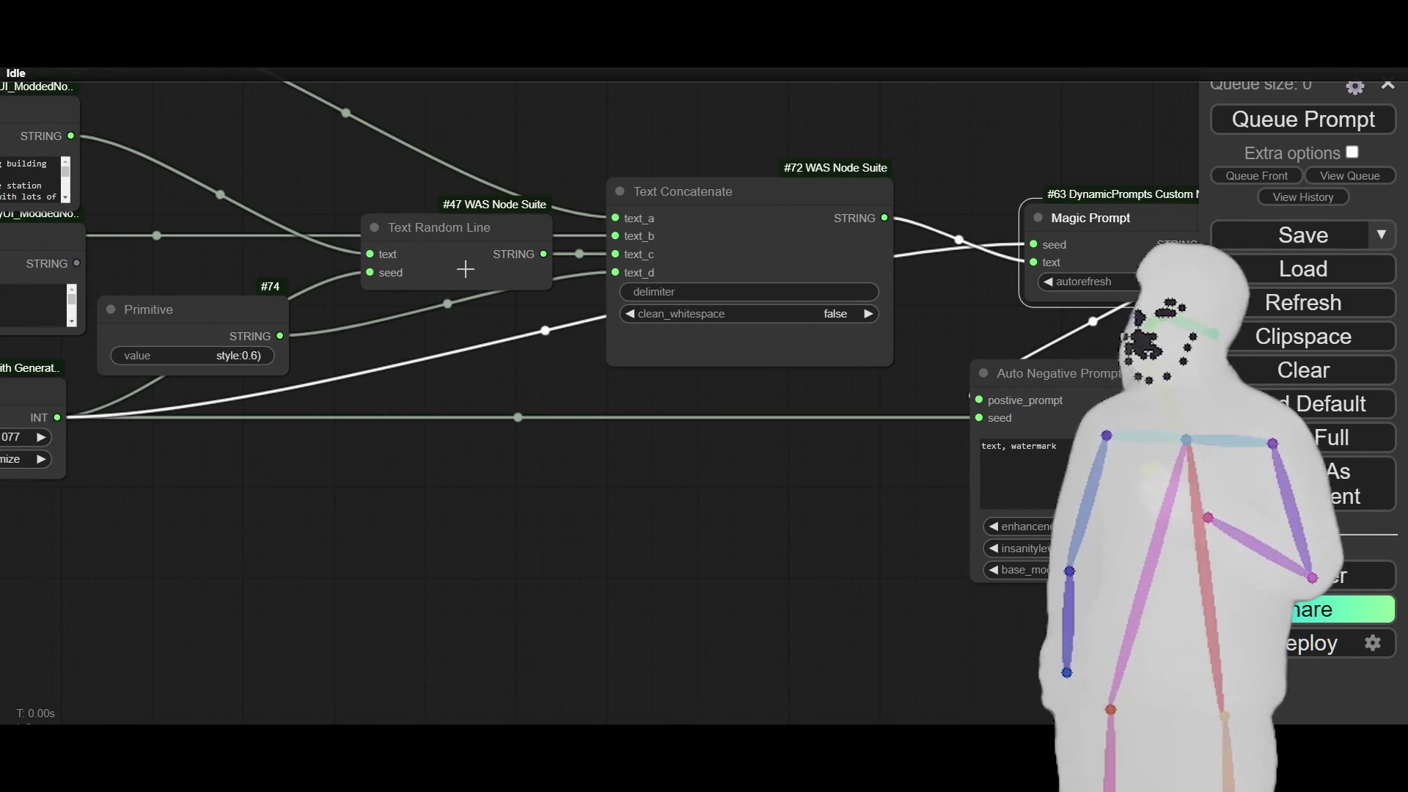
{"action": "left_click", "coordinate": [465, 270]}
{"action": "left_click_drag", "start_coordinate": [396, 432], "coordinate": [721, 404]}
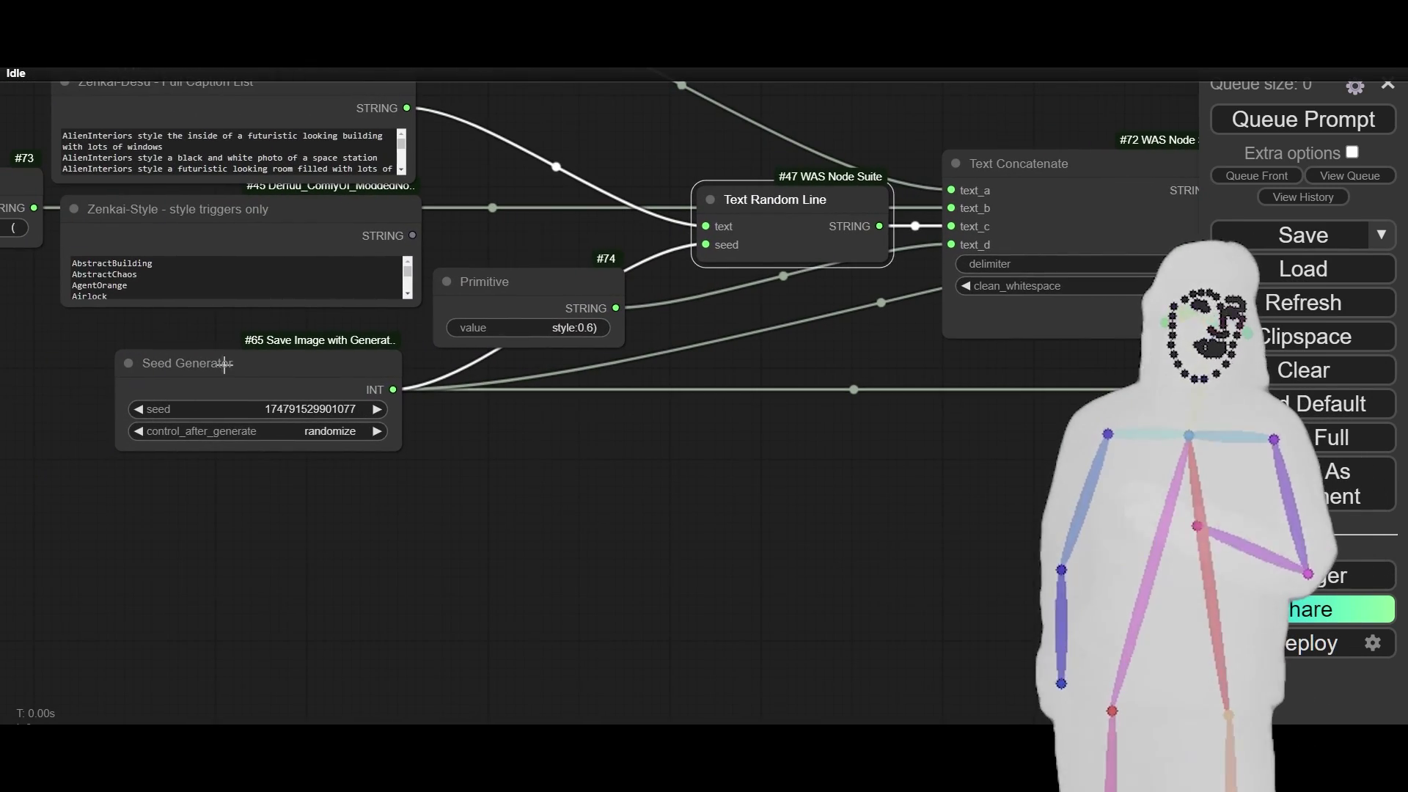
{"action": "left_click_drag", "start_coordinate": [224, 365], "coordinate": [231, 384]}
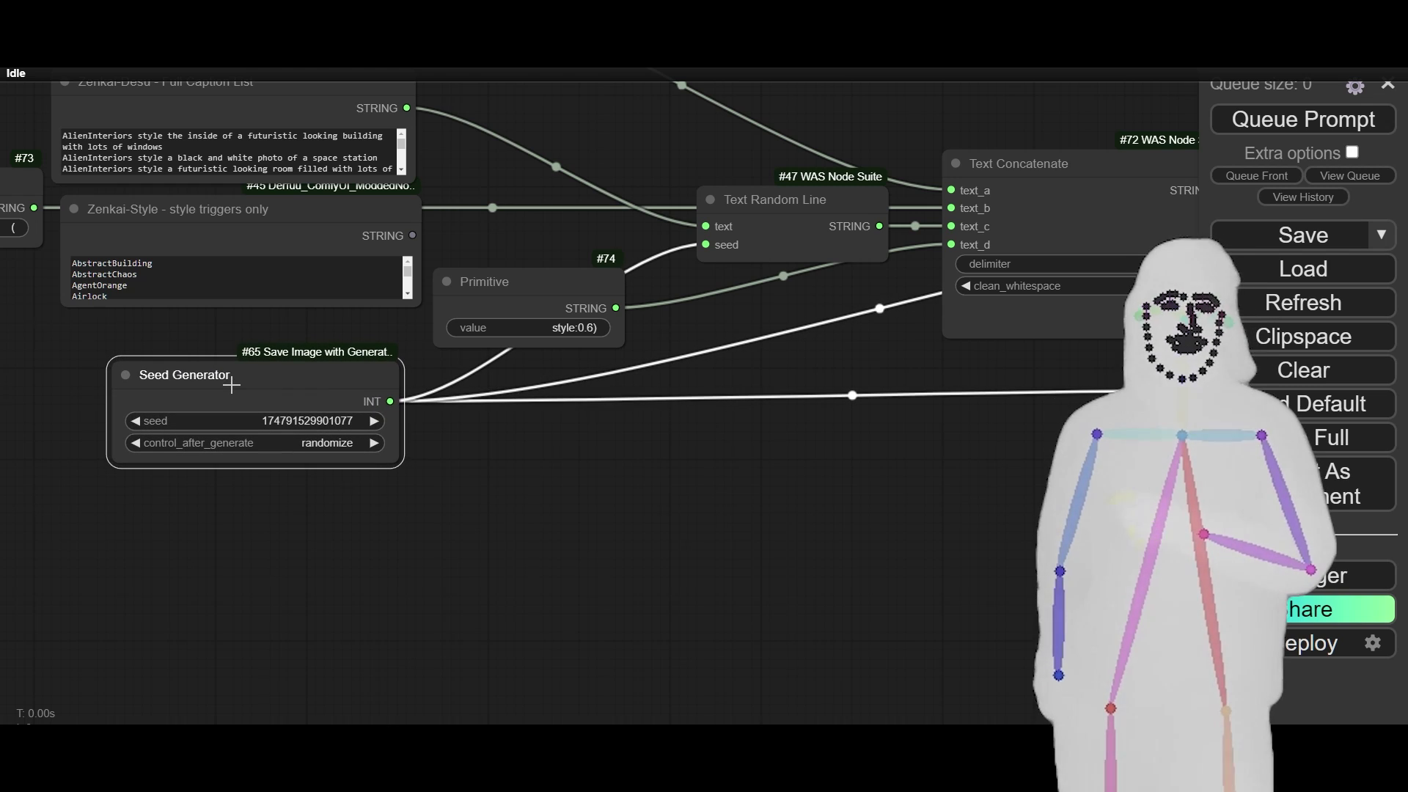
{"action": "left_click_drag", "start_coordinate": [648, 453], "coordinate": [431, 456]}
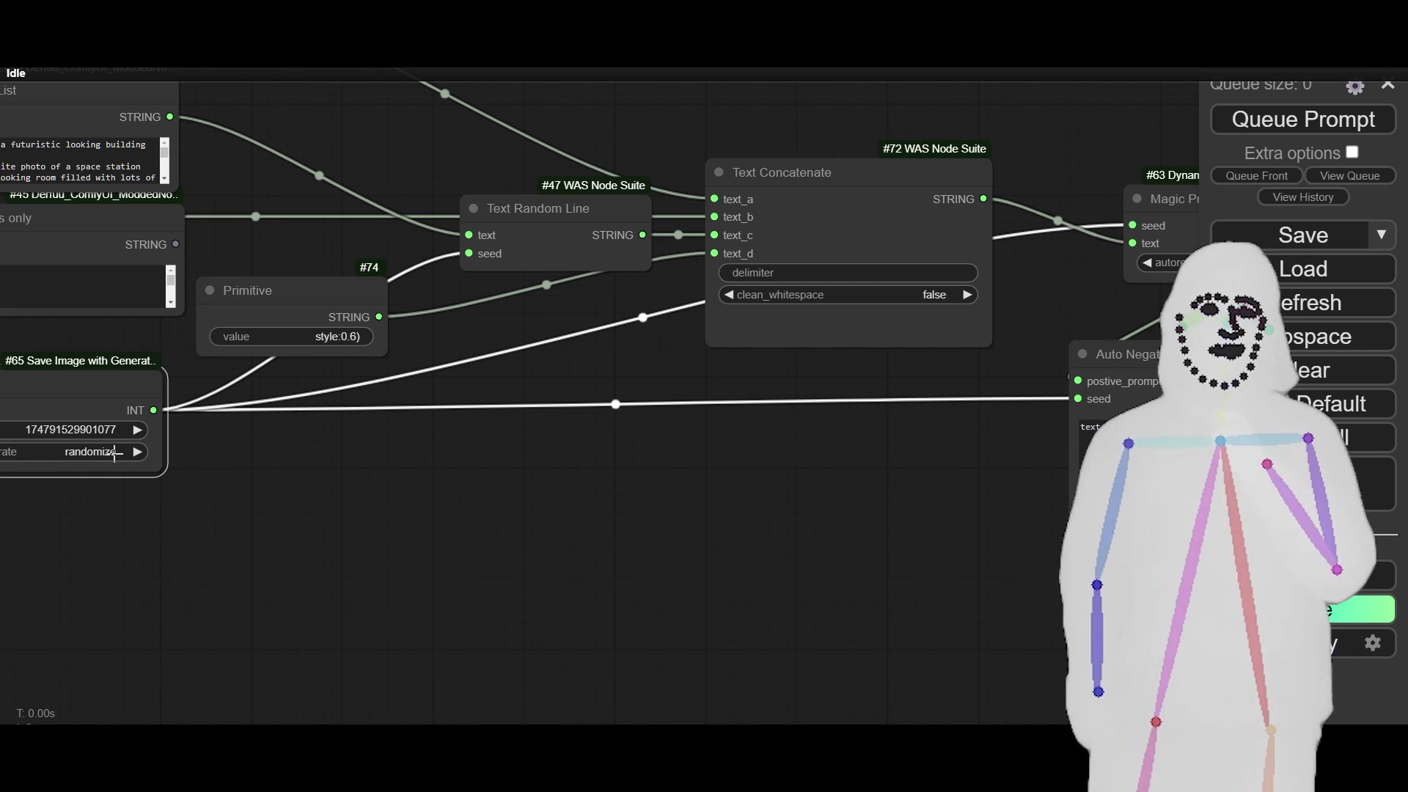
{"action": "left_click_drag", "start_coordinate": [110, 528], "coordinate": [346, 541]}
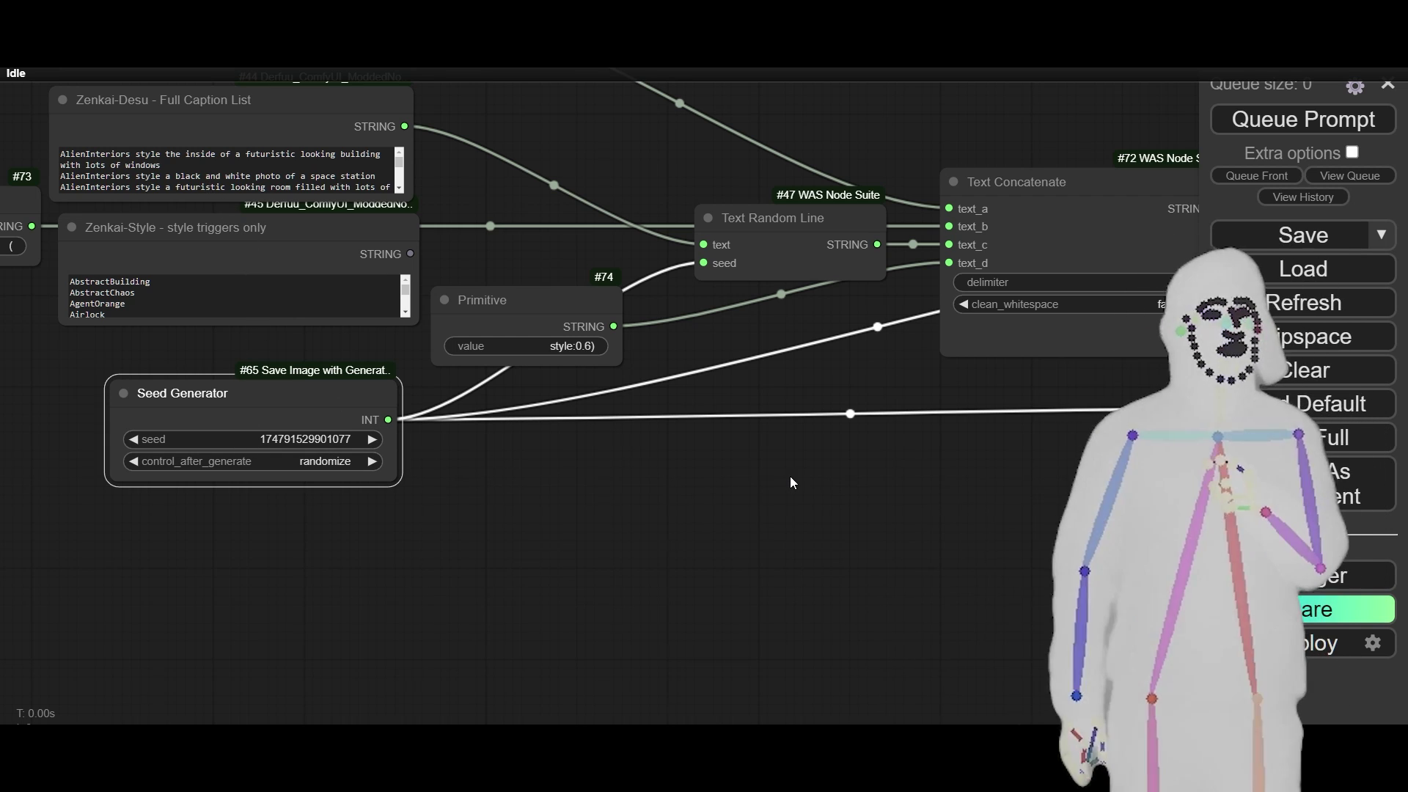
{"action": "left_click_drag", "start_coordinate": [790, 483], "coordinate": [500, 605]}
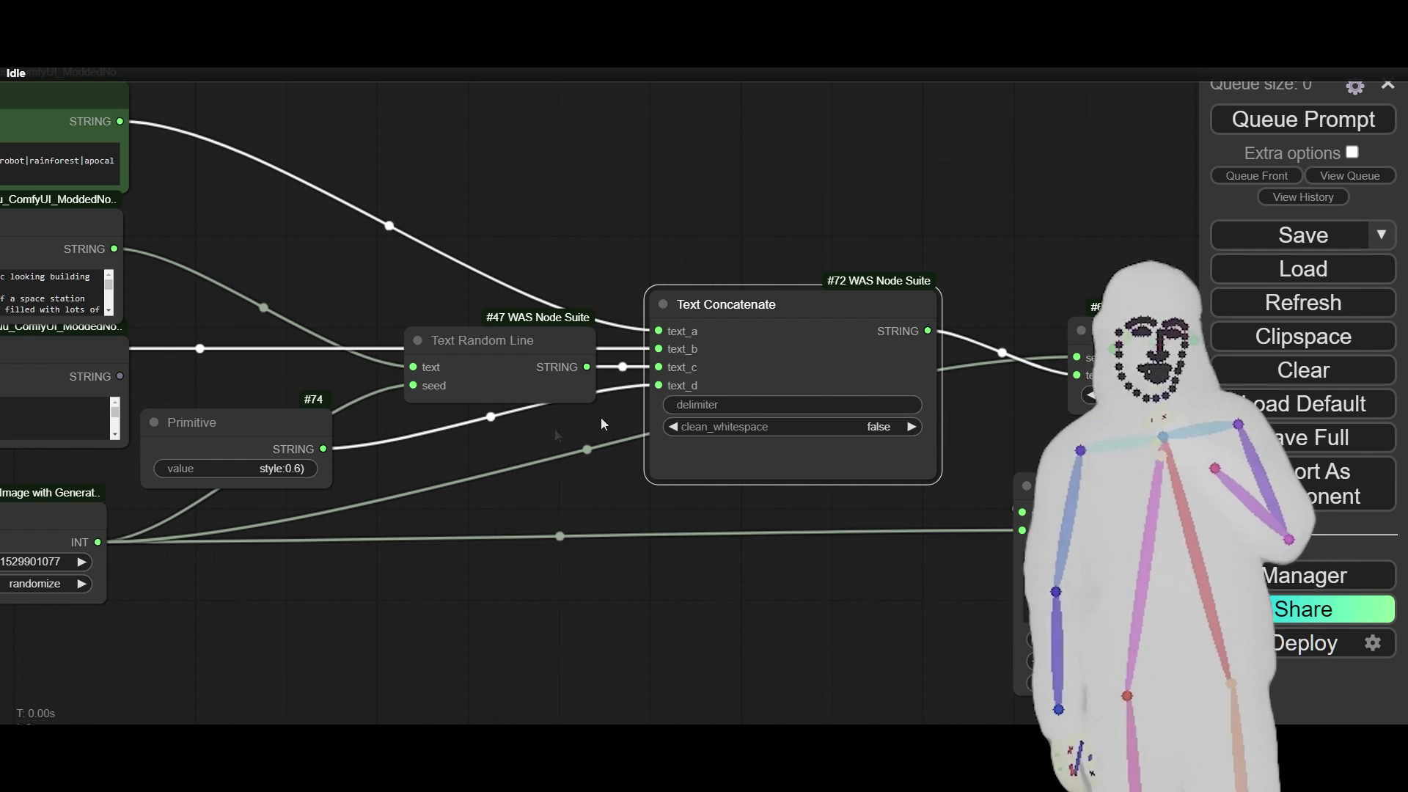
{"action": "left_click", "coordinate": [250, 449]}
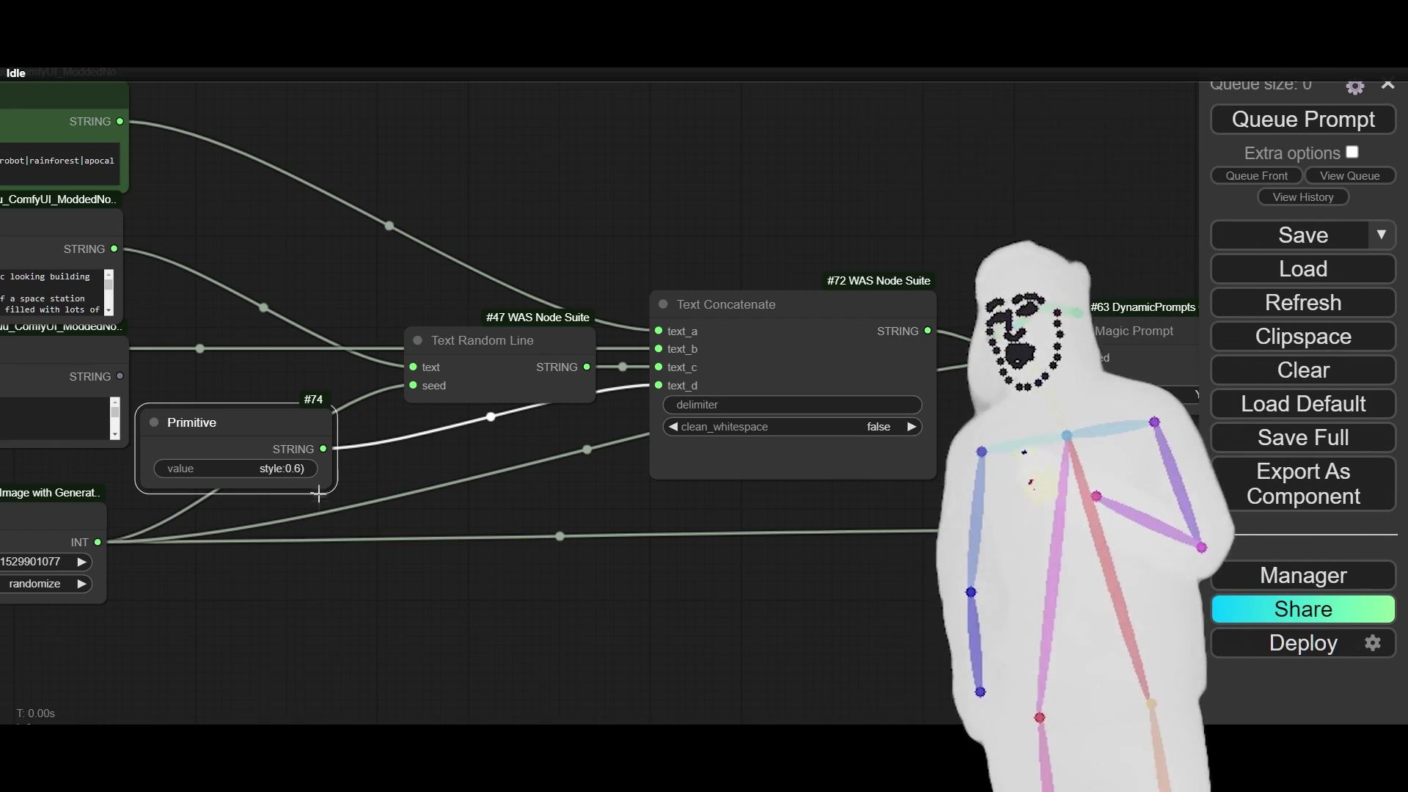
{"action": "left_click_drag", "start_coordinate": [306, 374], "coordinate": [636, 353]}
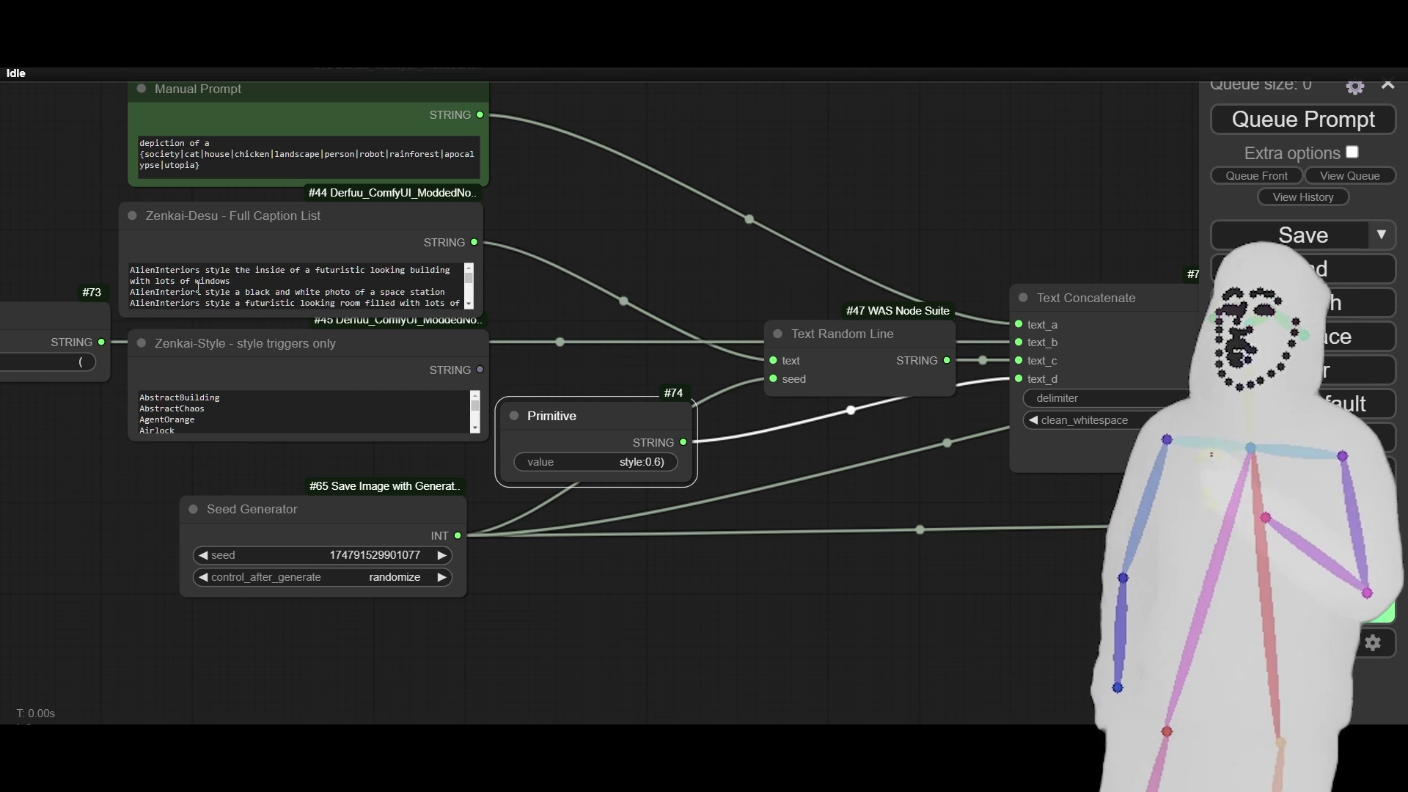
Step: Link Zenkai-Style's STRING output into Text Random Line's text input, replacing Zenkai-Desu
{"action": "left_click", "coordinate": [209, 209]}
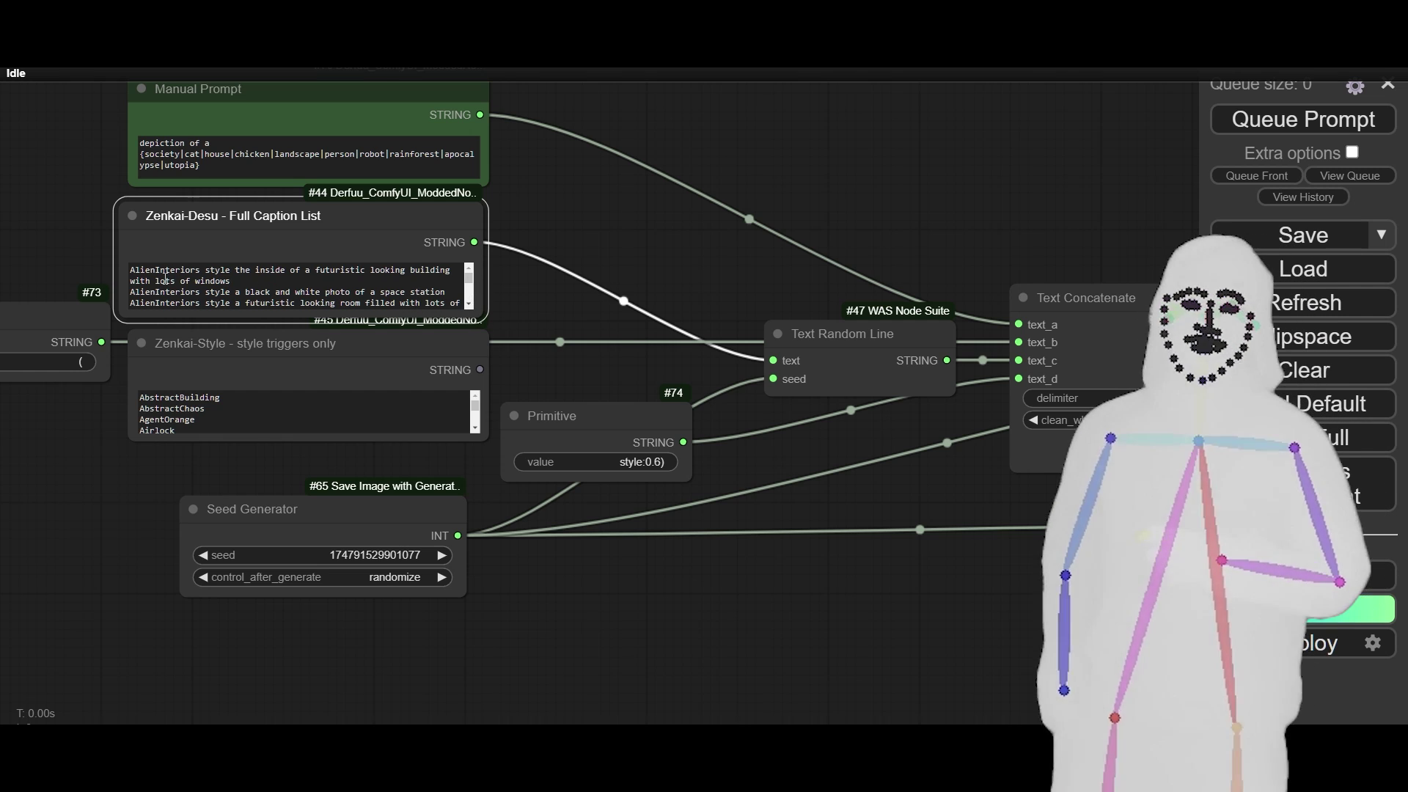
{"action": "left_click", "coordinate": [257, 366]}
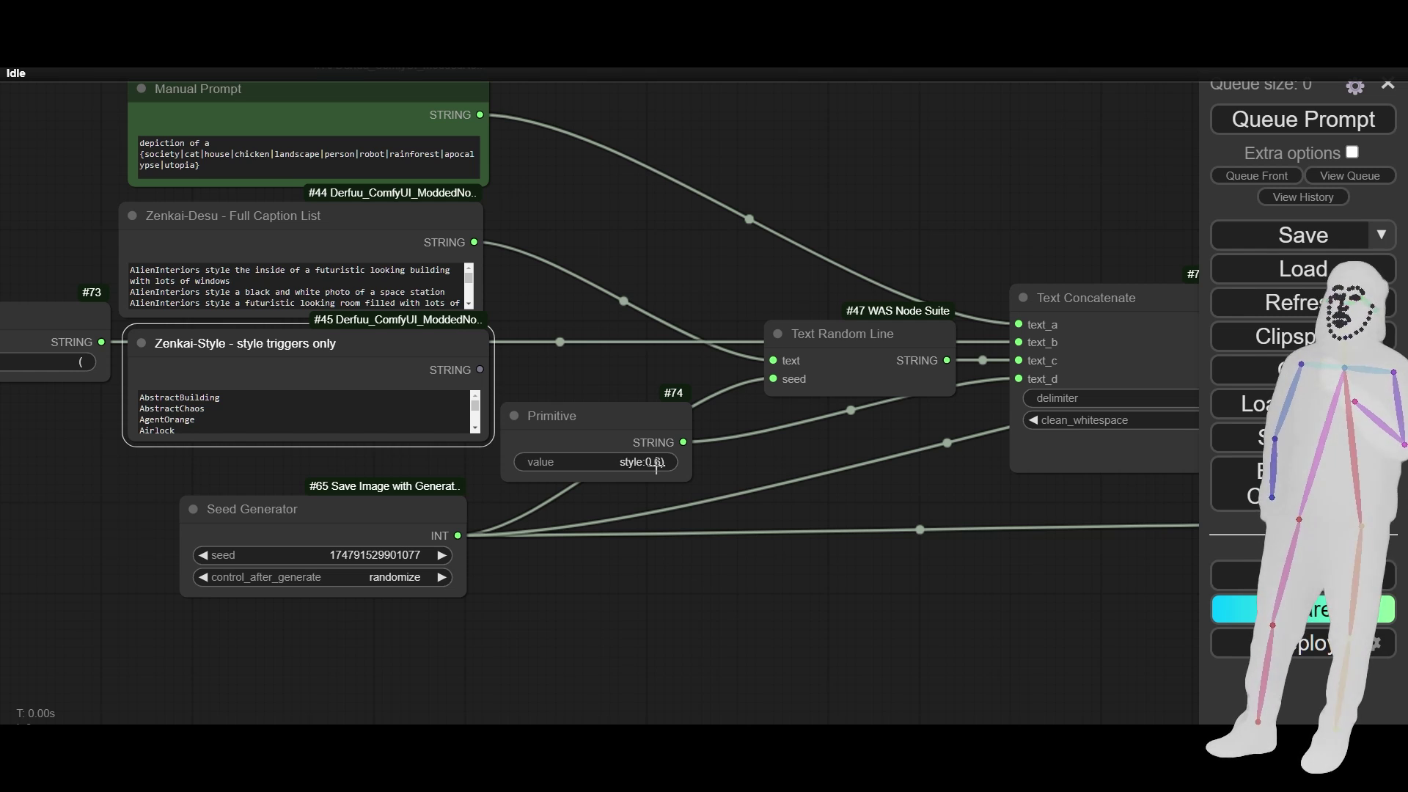
{"action": "left_click_drag", "start_coordinate": [62, 505], "coordinate": [198, 499]}
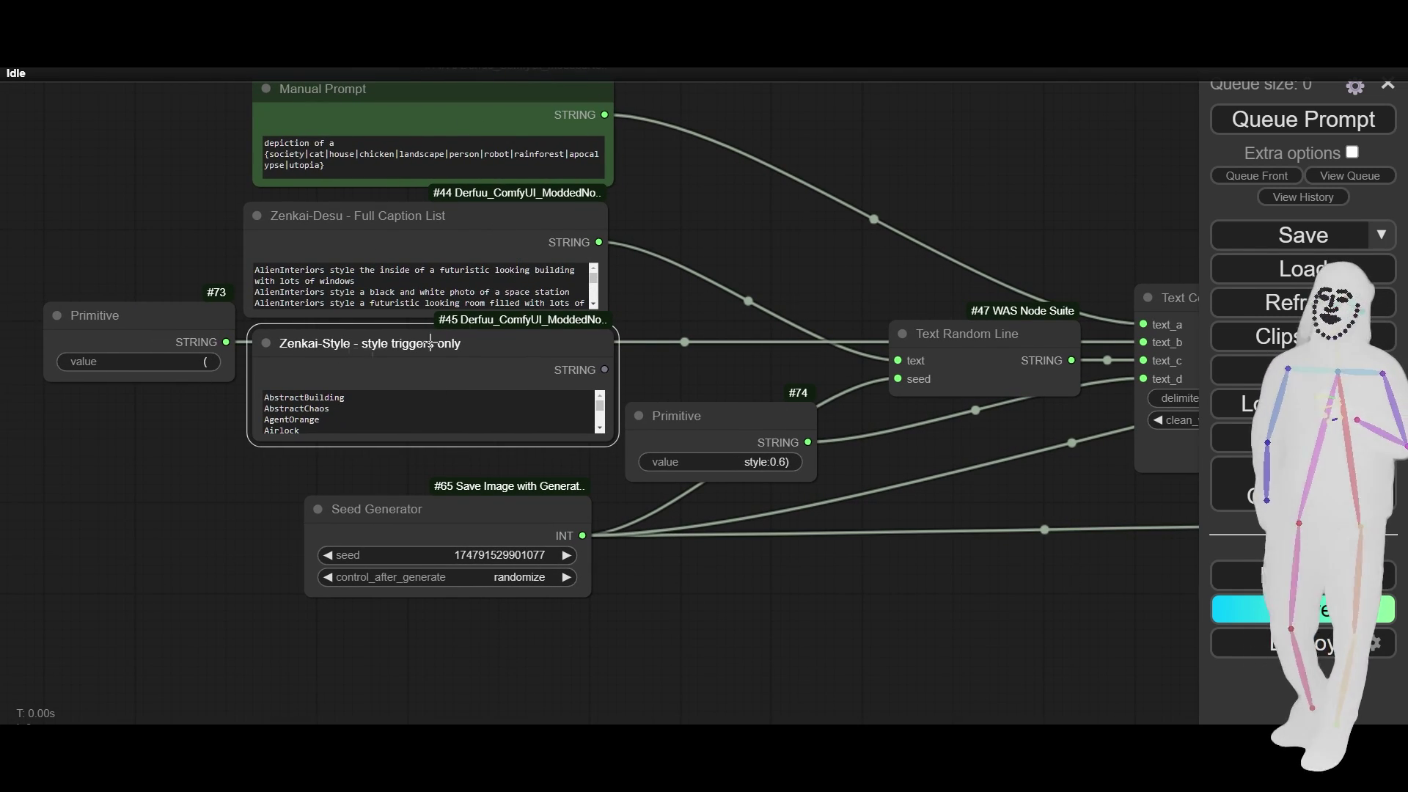
{"action": "left_click", "coordinate": [974, 353]}
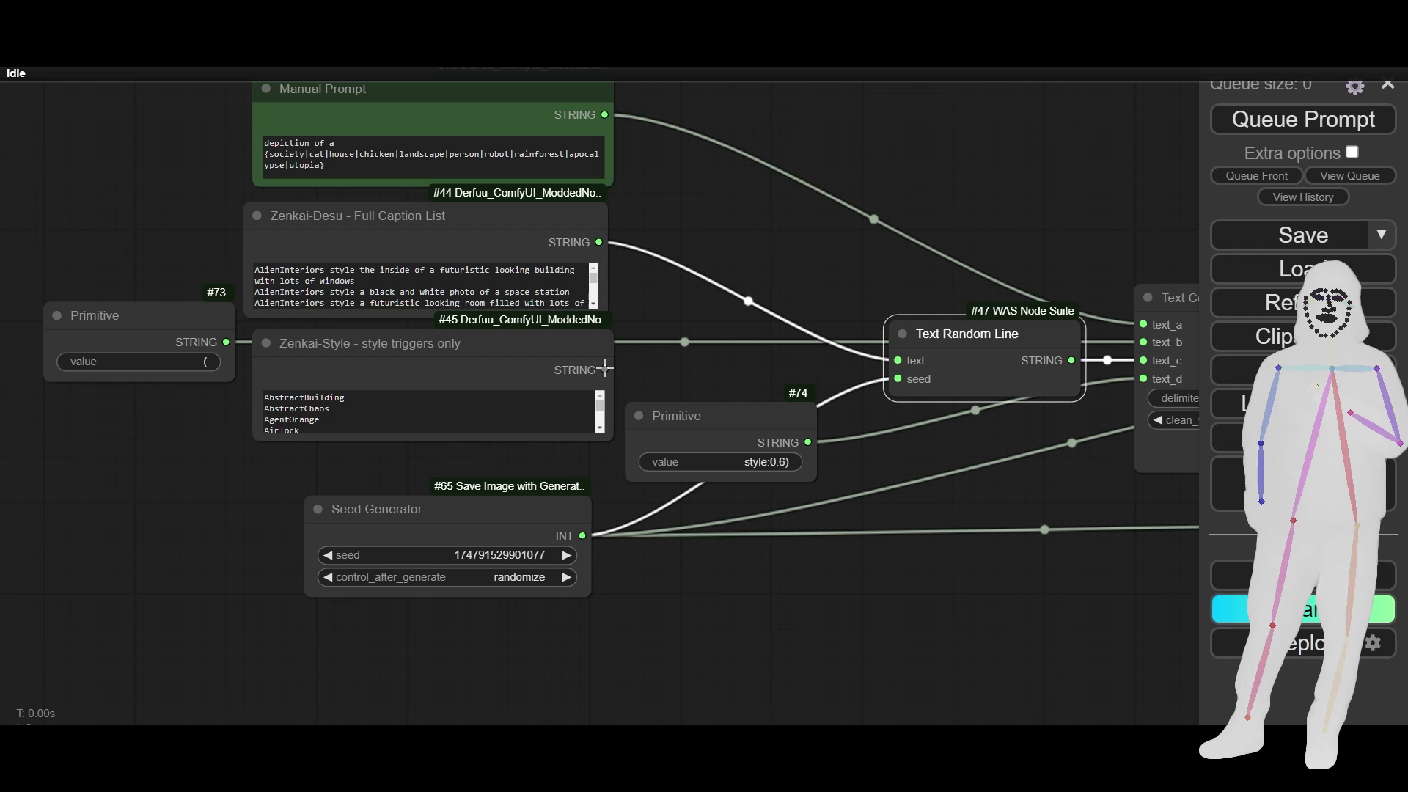
{"action": "left_click_drag", "start_coordinate": [605, 369], "coordinate": [898, 360]}
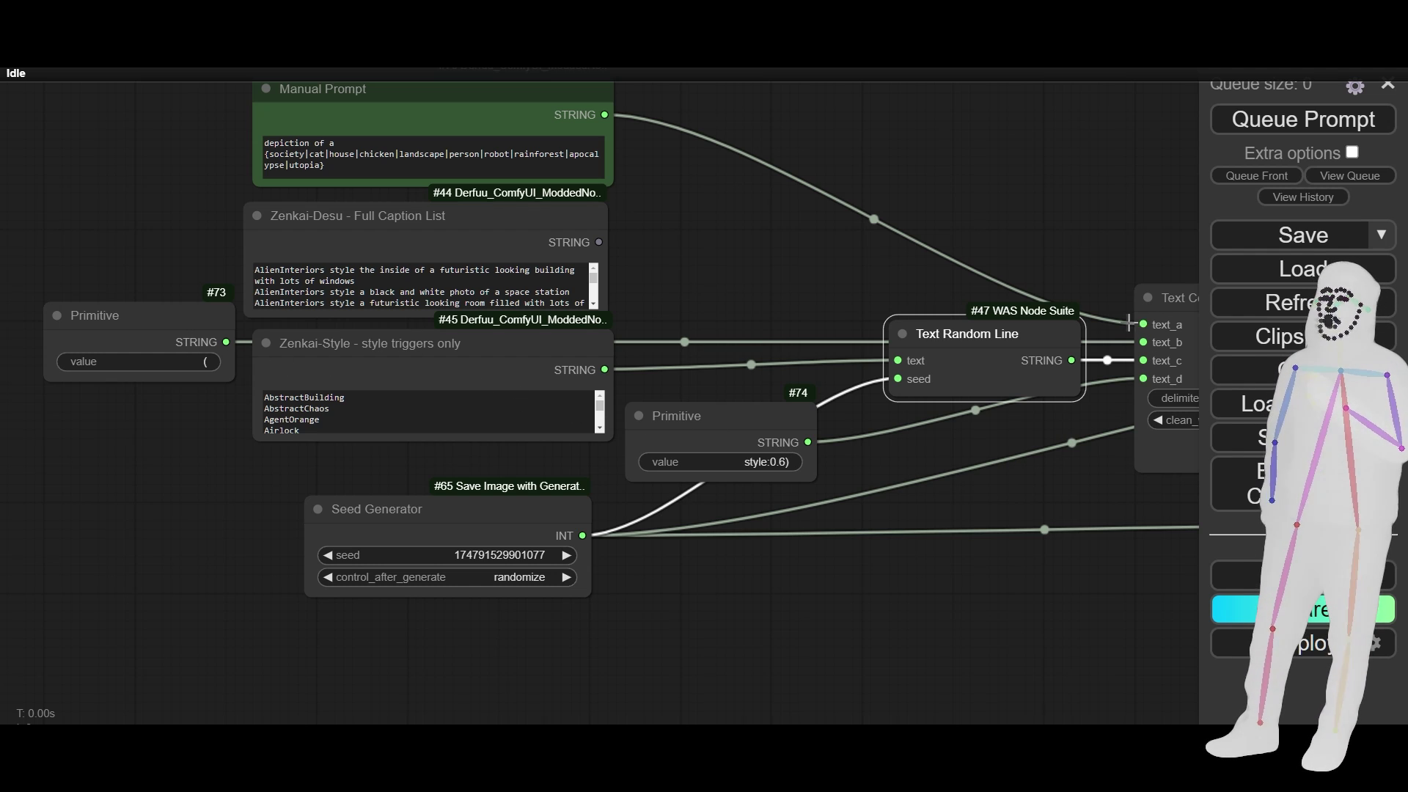
{"action": "left_click", "coordinate": [367, 115]}
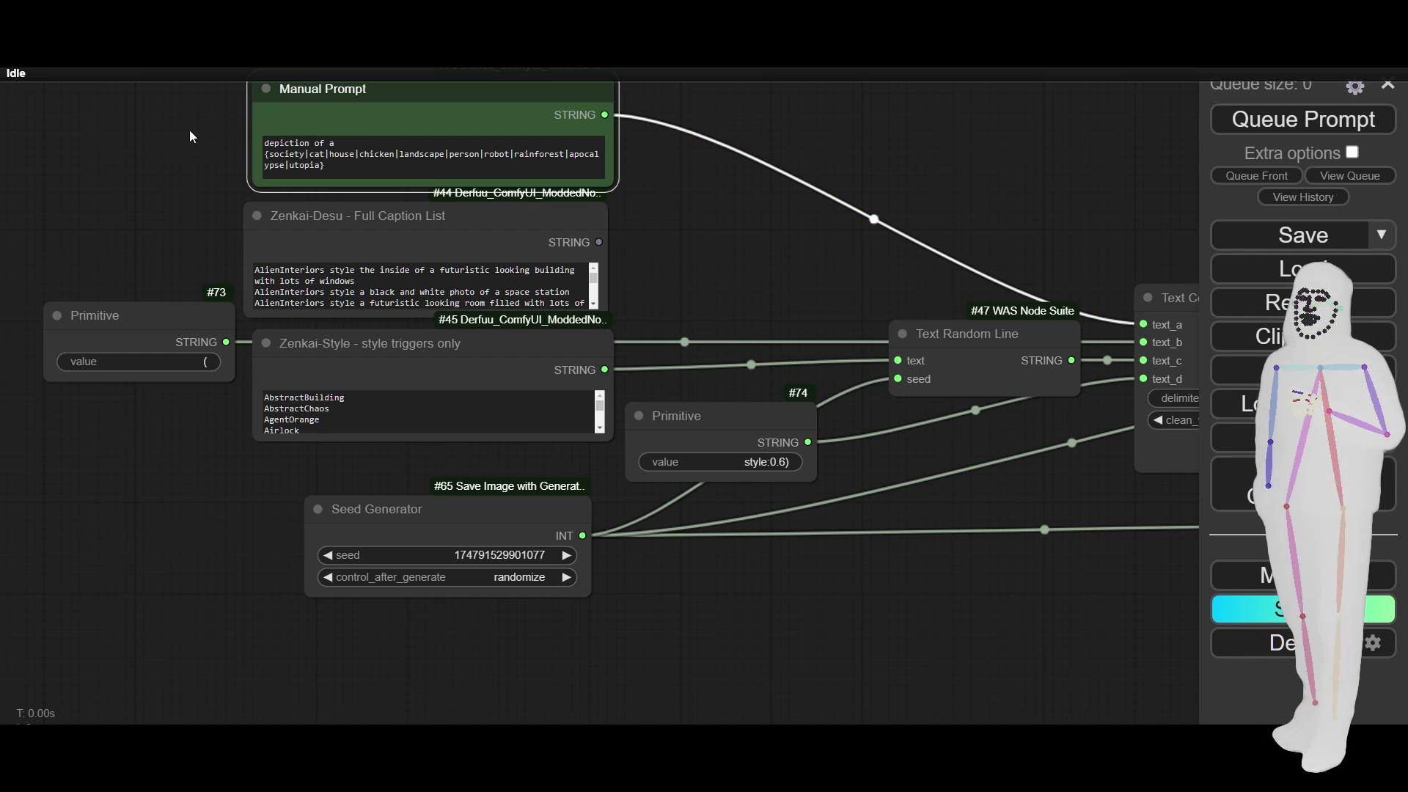
{"action": "scroll", "coordinate": [200, 240], "scroll_direction": "up", "scroll_amount": 3}
{"action": "scroll", "coordinate": [221, 245], "scroll_direction": "up", "scroll_amount": 4}
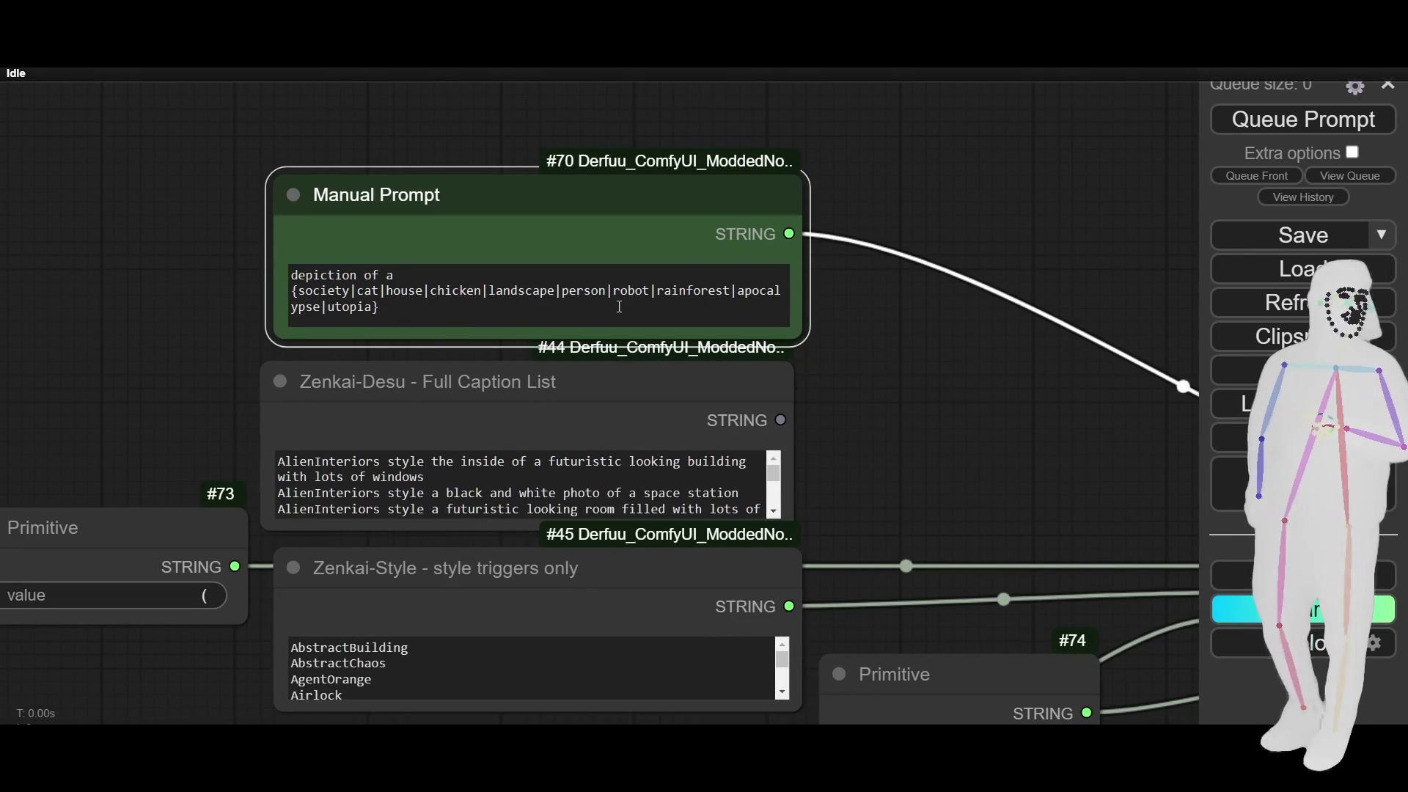
{"action": "scroll", "coordinate": [924, 440], "scroll_direction": "down", "scroll_amount": 1}
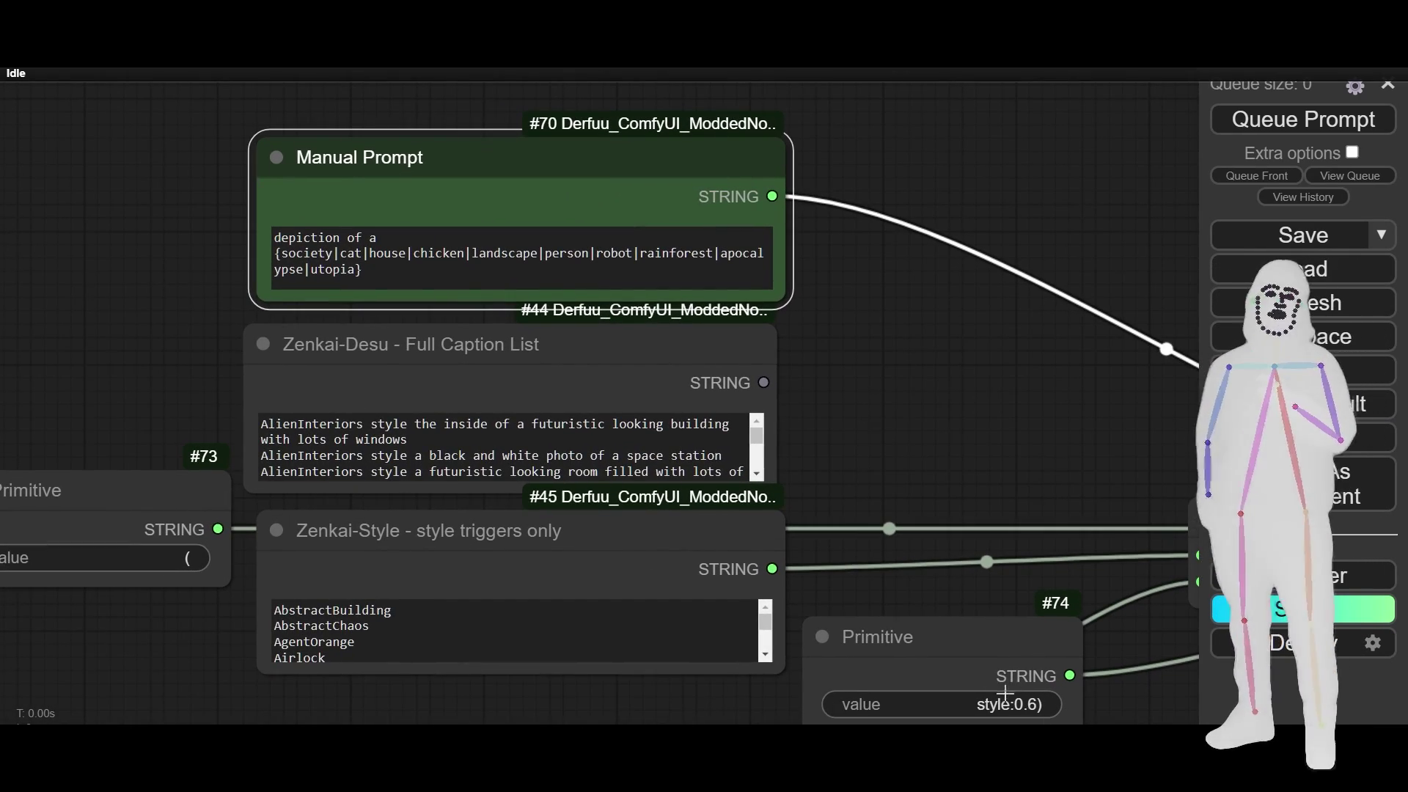
{"action": "left_click_drag", "start_coordinate": [1000, 508], "coordinate": [845, 325]}
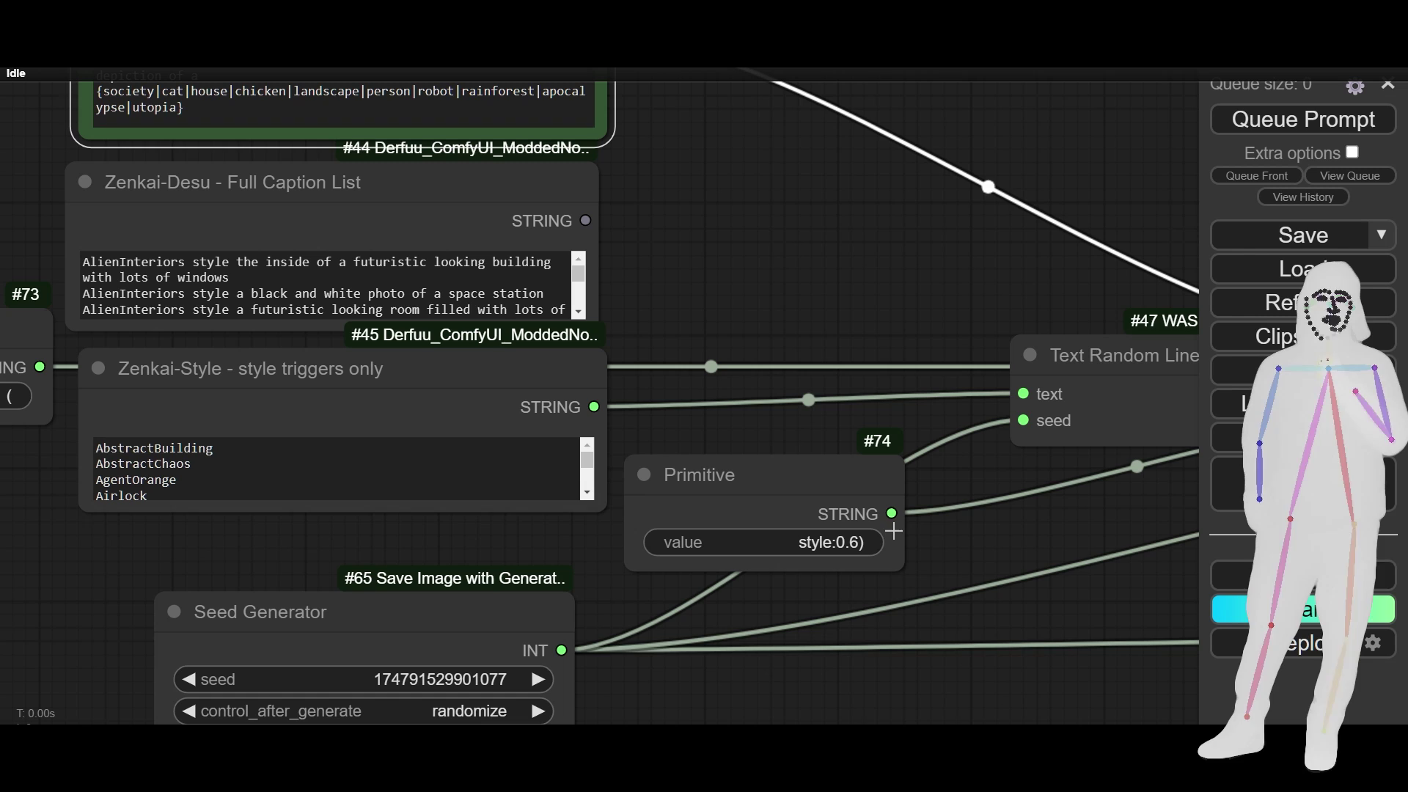
{"action": "left_click_drag", "start_coordinate": [707, 282], "coordinate": [889, 500]}
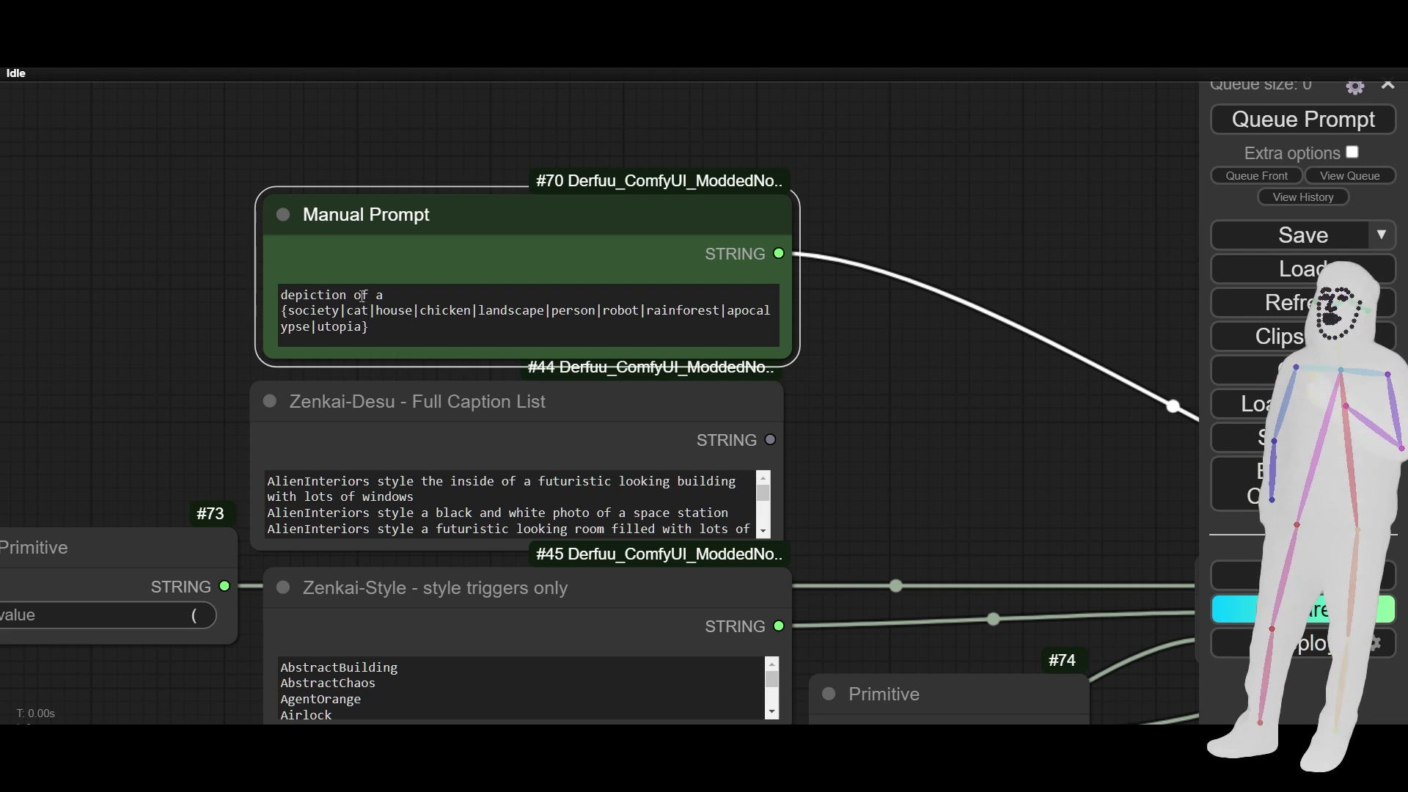
{"action": "triple_click", "coordinate": [283, 314]}
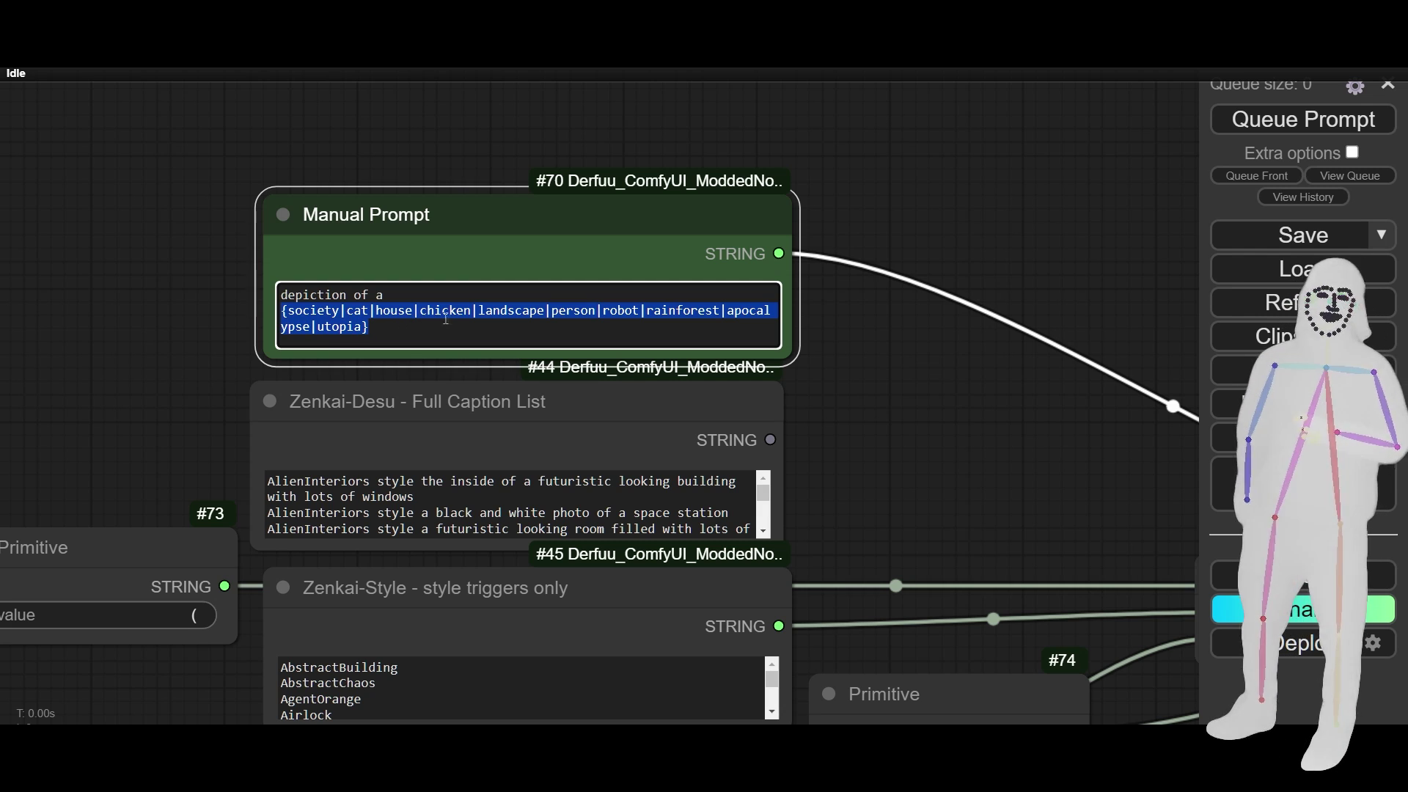
{"action": "left_click", "coordinate": [369, 339]}
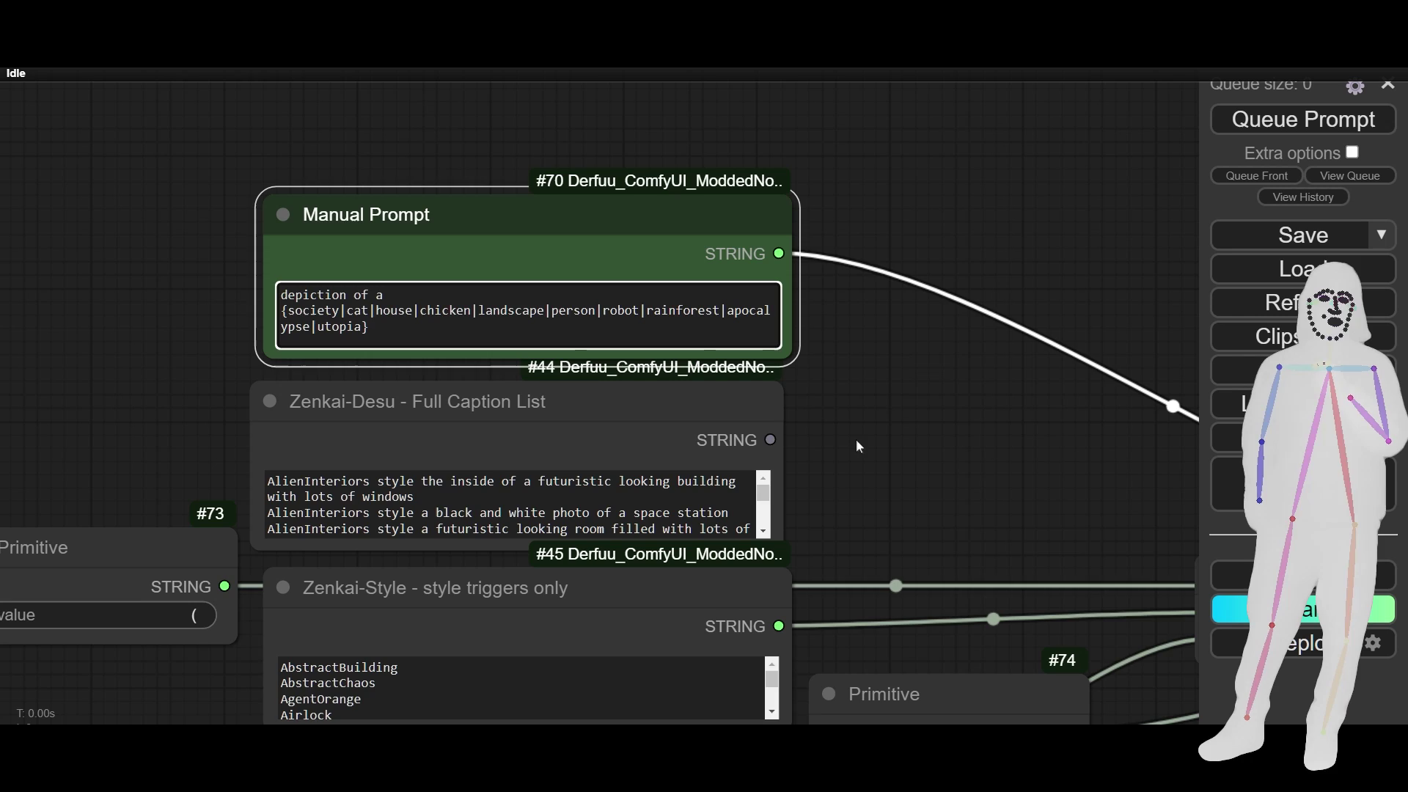
{"action": "left_click_drag", "start_coordinate": [856, 438], "coordinate": [866, 372]}
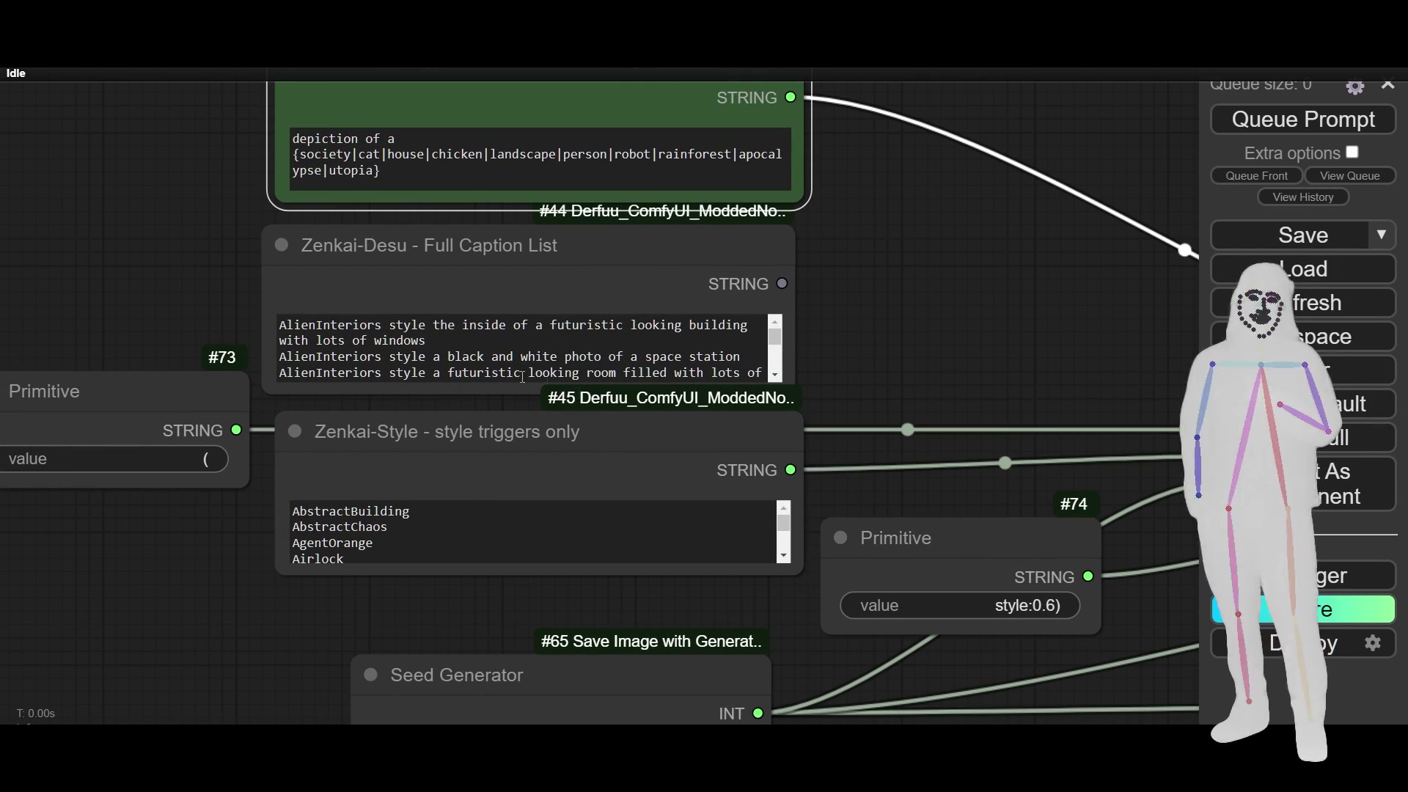
{"action": "scroll", "coordinate": [718, 591], "scroll_direction": "down", "scroll_amount": 3}
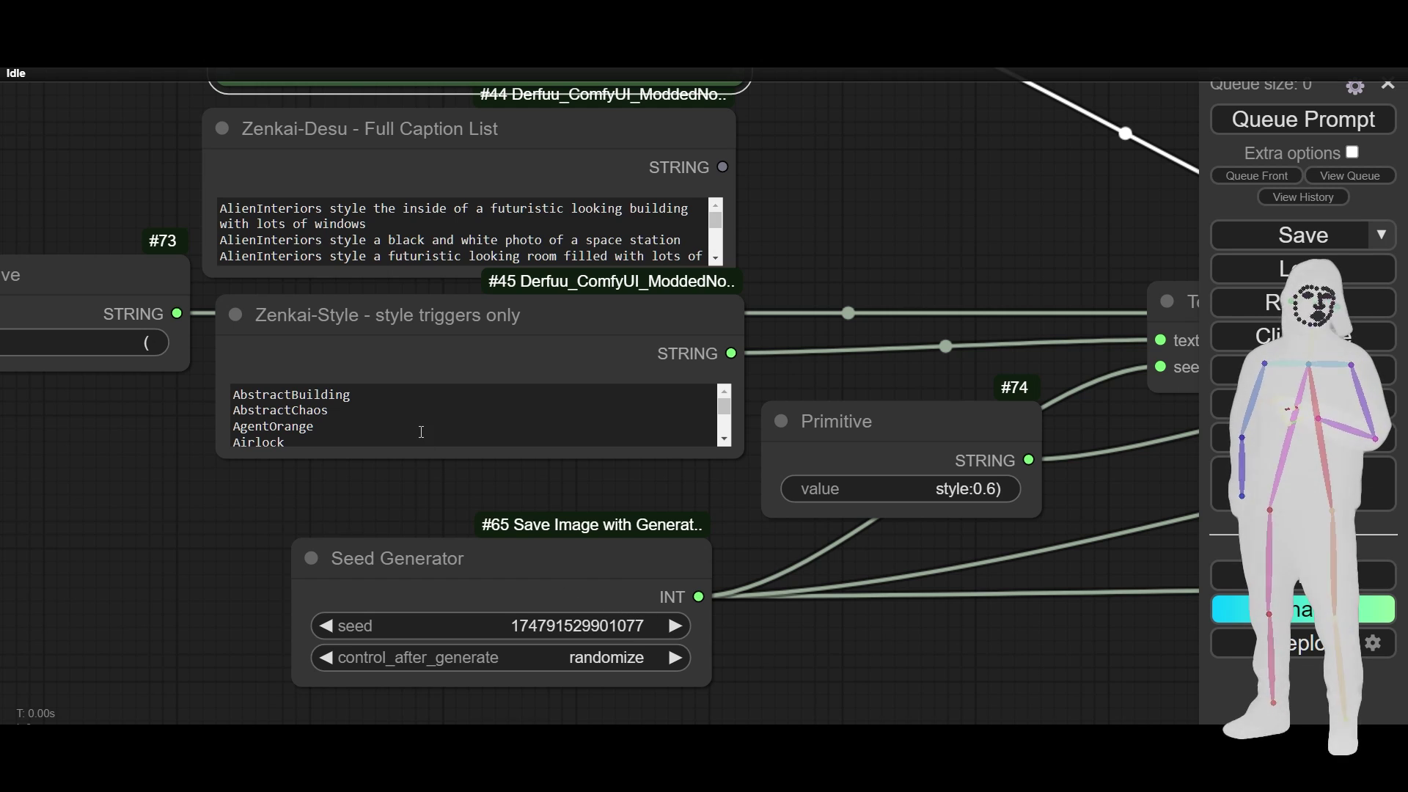
{"action": "scroll", "coordinate": [151, 409], "scroll_direction": "down", "scroll_amount": 5}
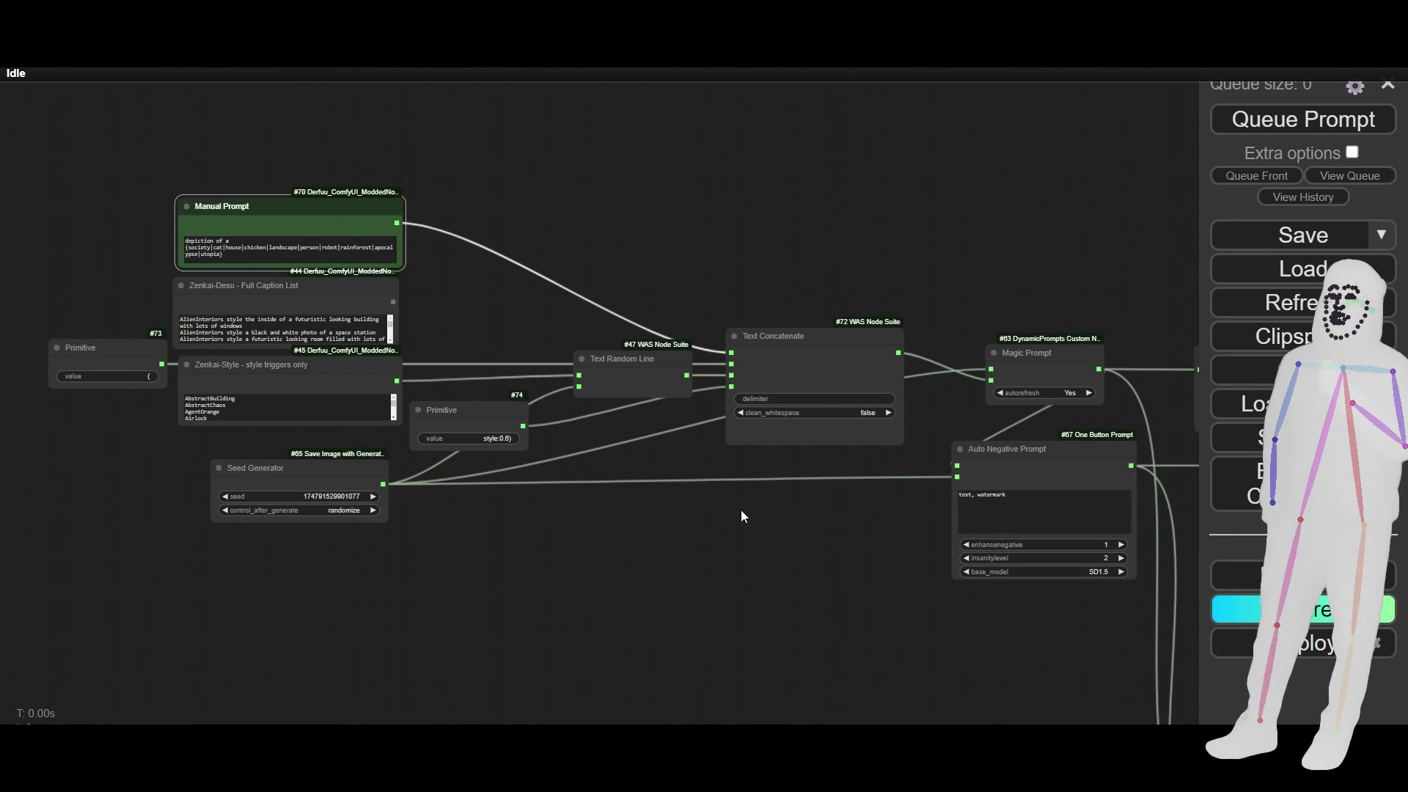
Step: Inspect Show Text nodes #66 and #68, the collapsed CLIP Text Encode and Load LoRA nodes
{"action": "left_click_drag", "start_coordinate": [834, 529], "coordinate": [599, 533]}
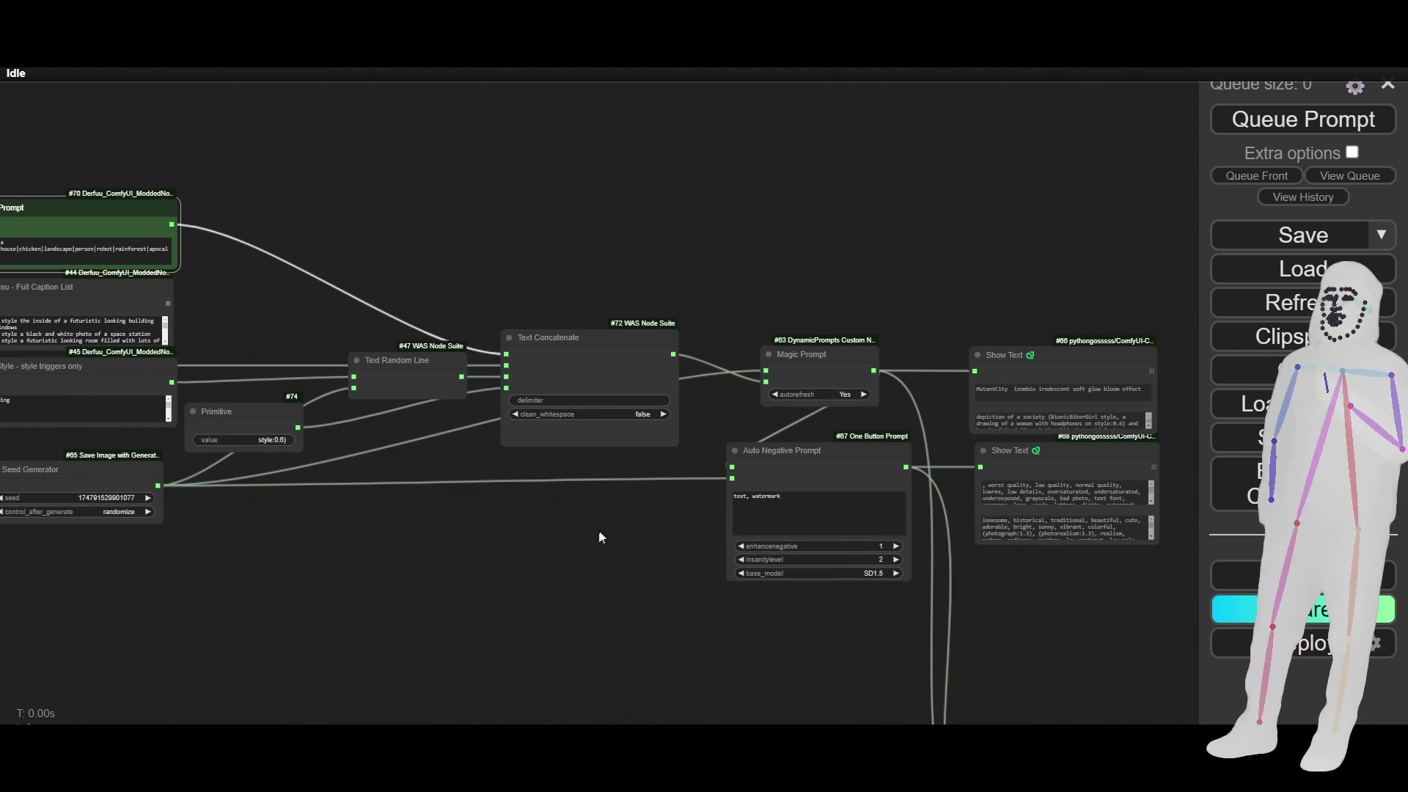
{"action": "left_click_drag", "start_coordinate": [107, 183], "coordinate": [257, 200]}
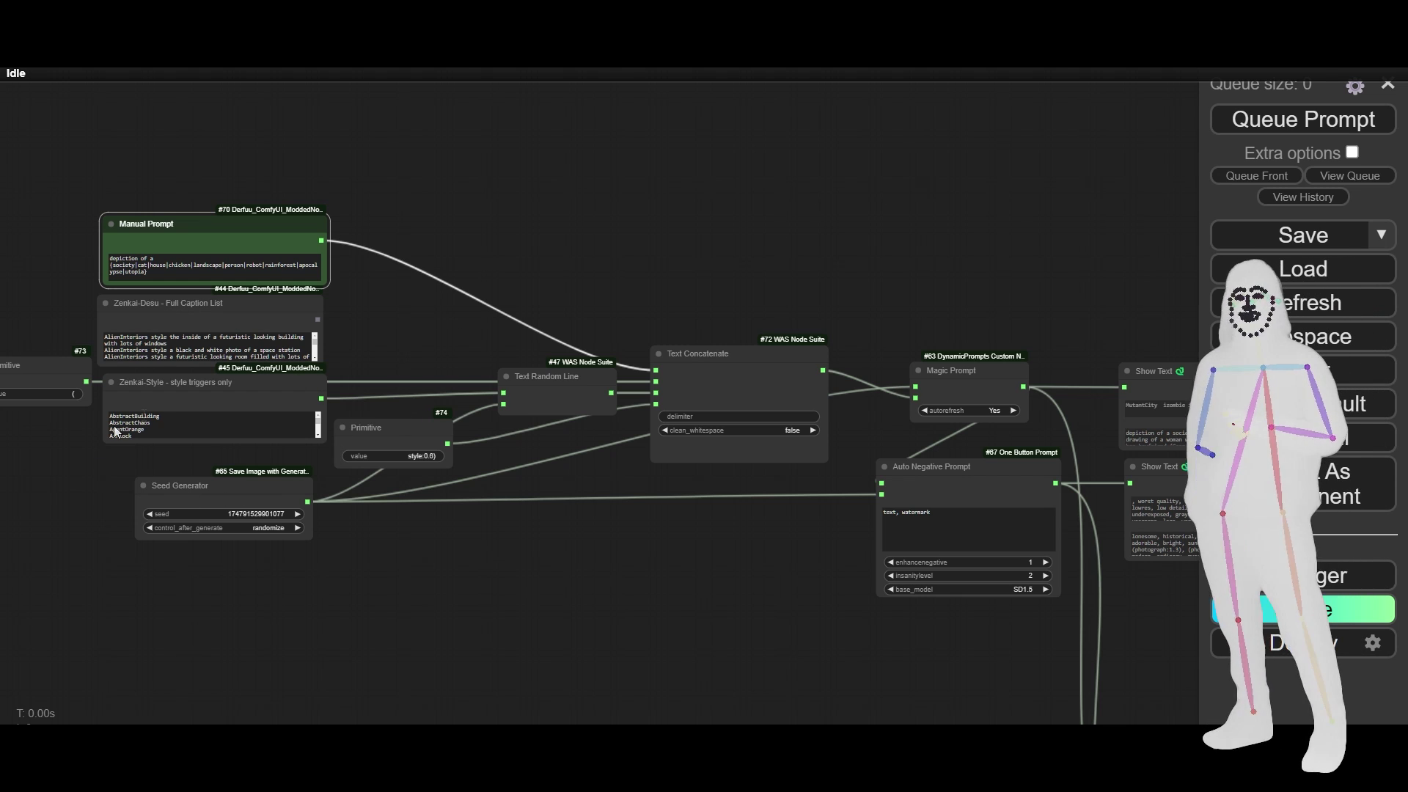
{"action": "left_click_drag", "start_coordinate": [756, 574], "coordinate": [449, 569]}
{"action": "left_click", "coordinate": [904, 391]}
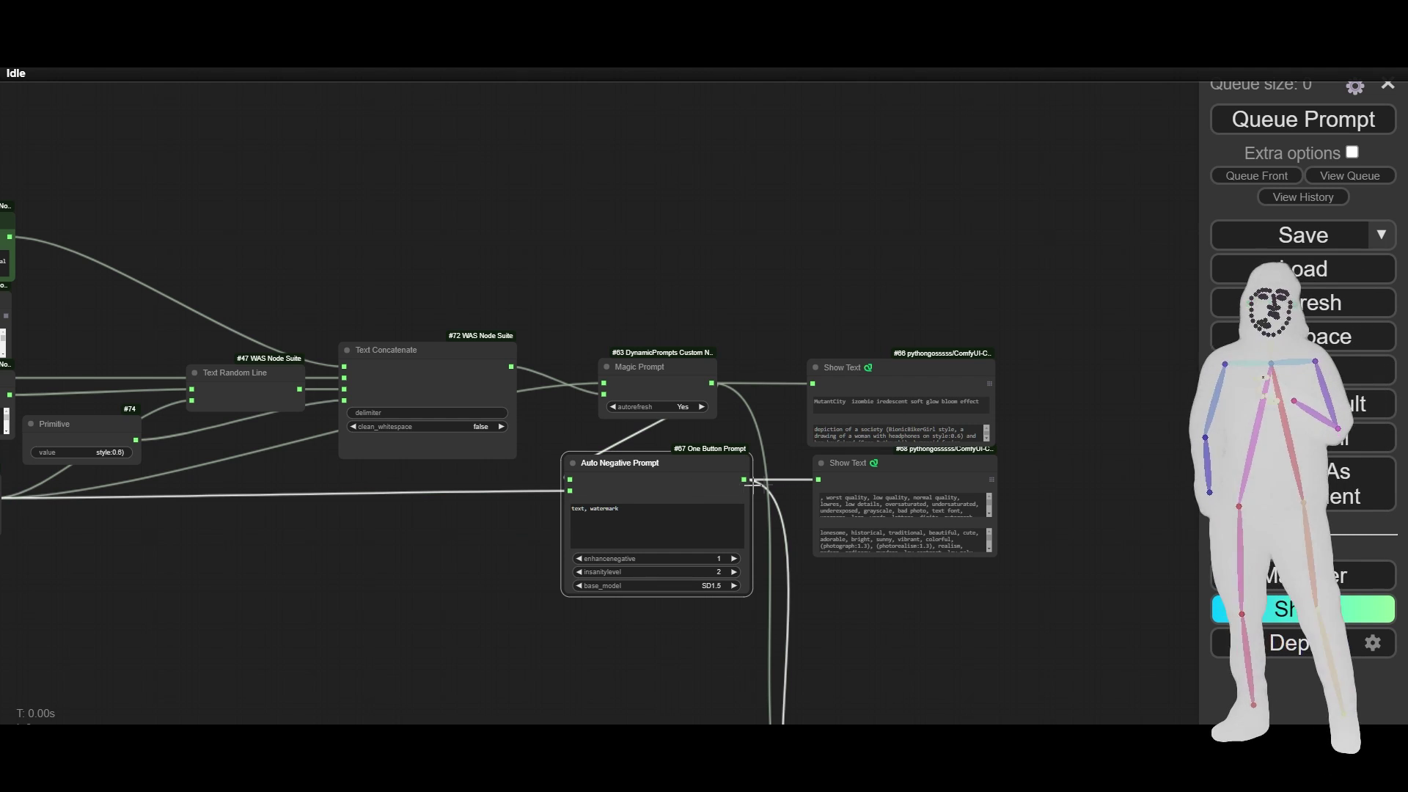
{"action": "left_click", "coordinate": [884, 470]}
{"action": "left_click_drag", "start_coordinate": [843, 630], "coordinate": [729, 261]}
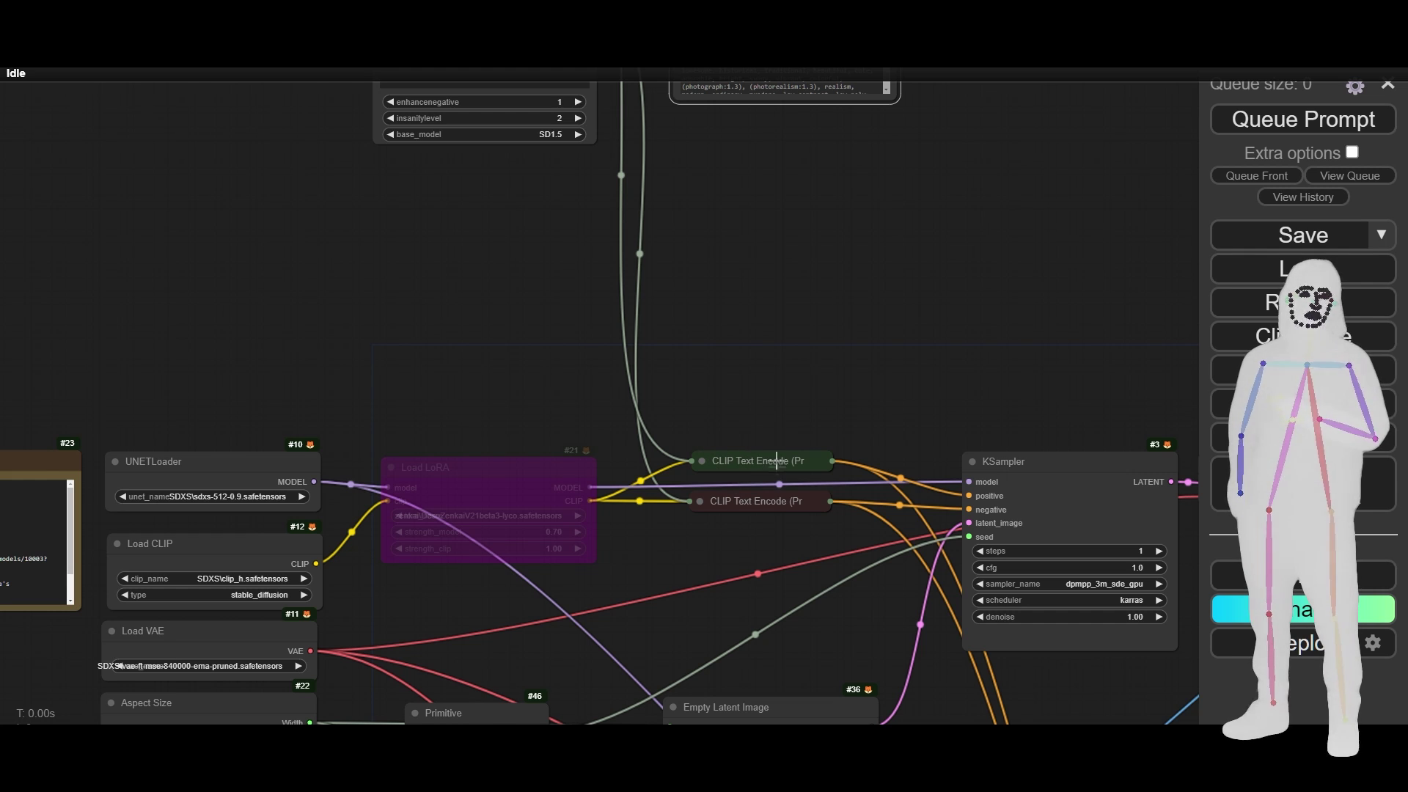
{"action": "left_click", "coordinate": [701, 462]}
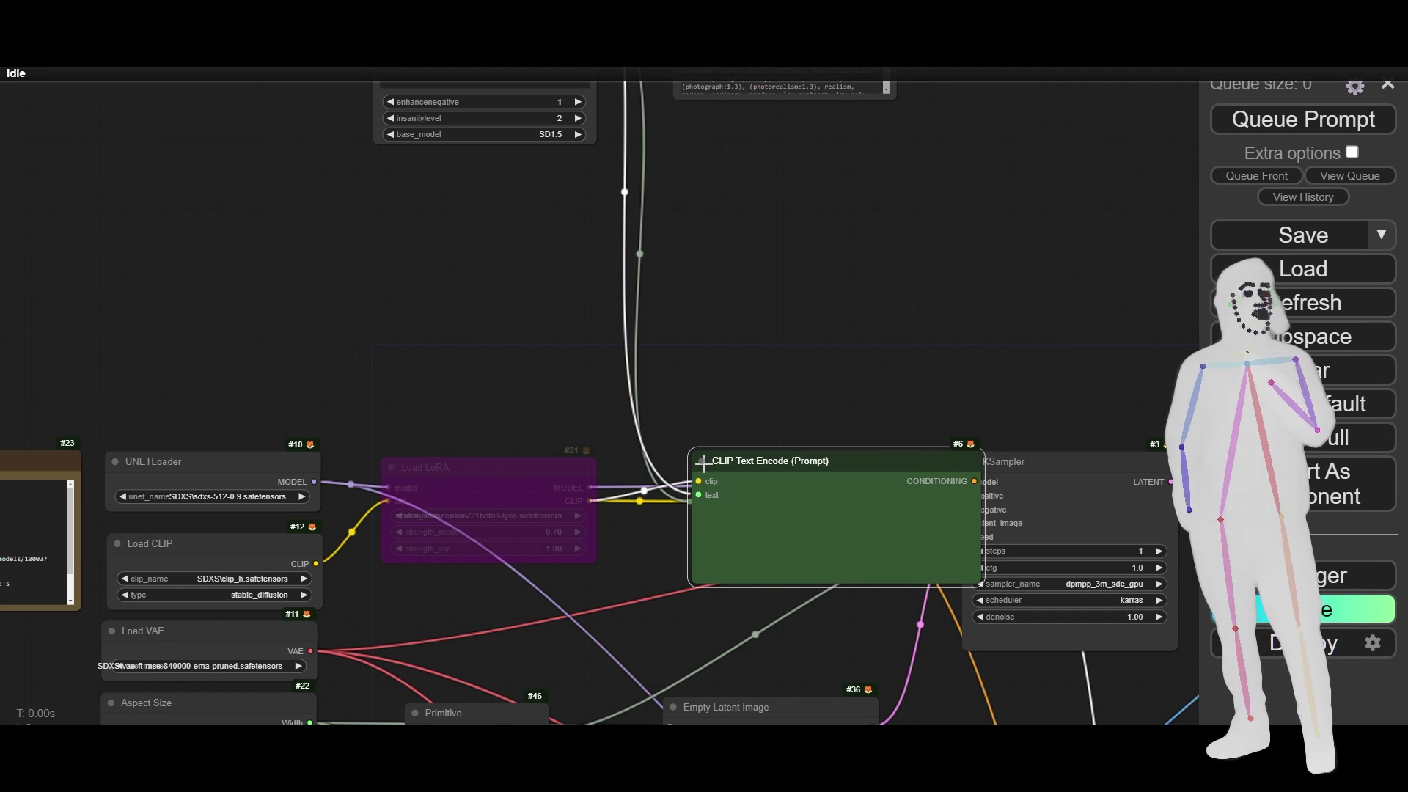
{"action": "left_click", "coordinate": [701, 461]}
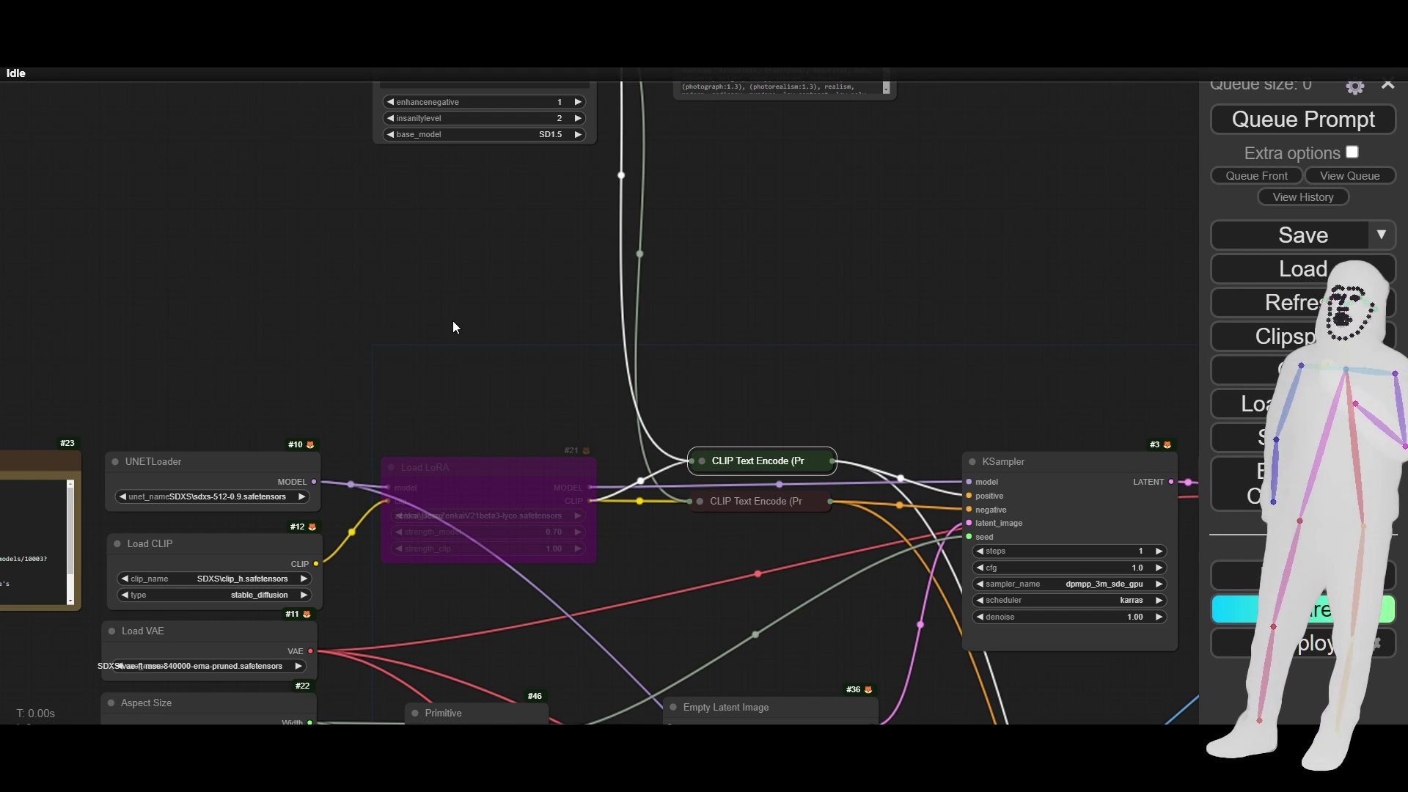
{"action": "left_click", "coordinate": [475, 481]}
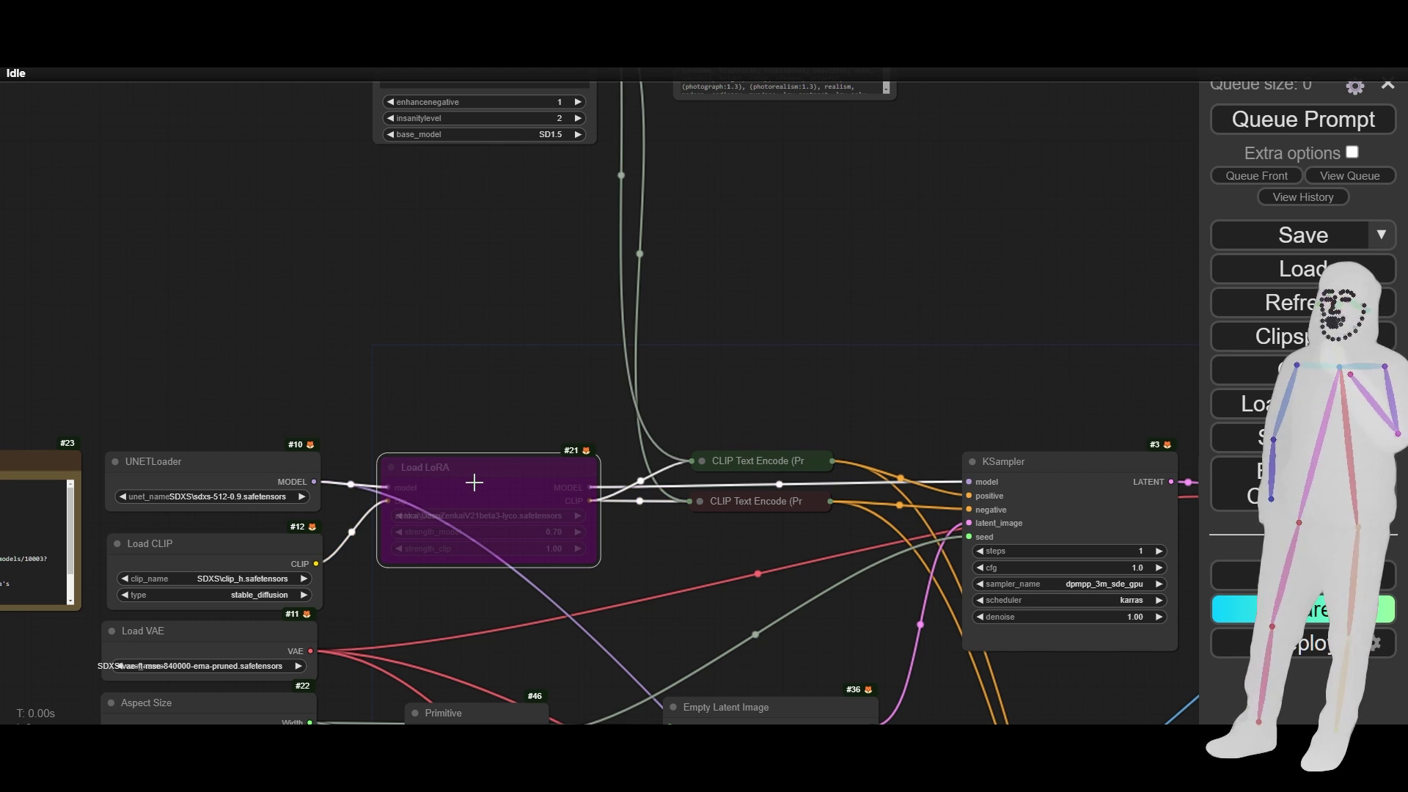
Step: Pan past nodes #31, #37, #38 and #40 back to the prompt-building nodes
{"action": "left_click_drag", "start_coordinate": [402, 330], "coordinate": [781, 710]}
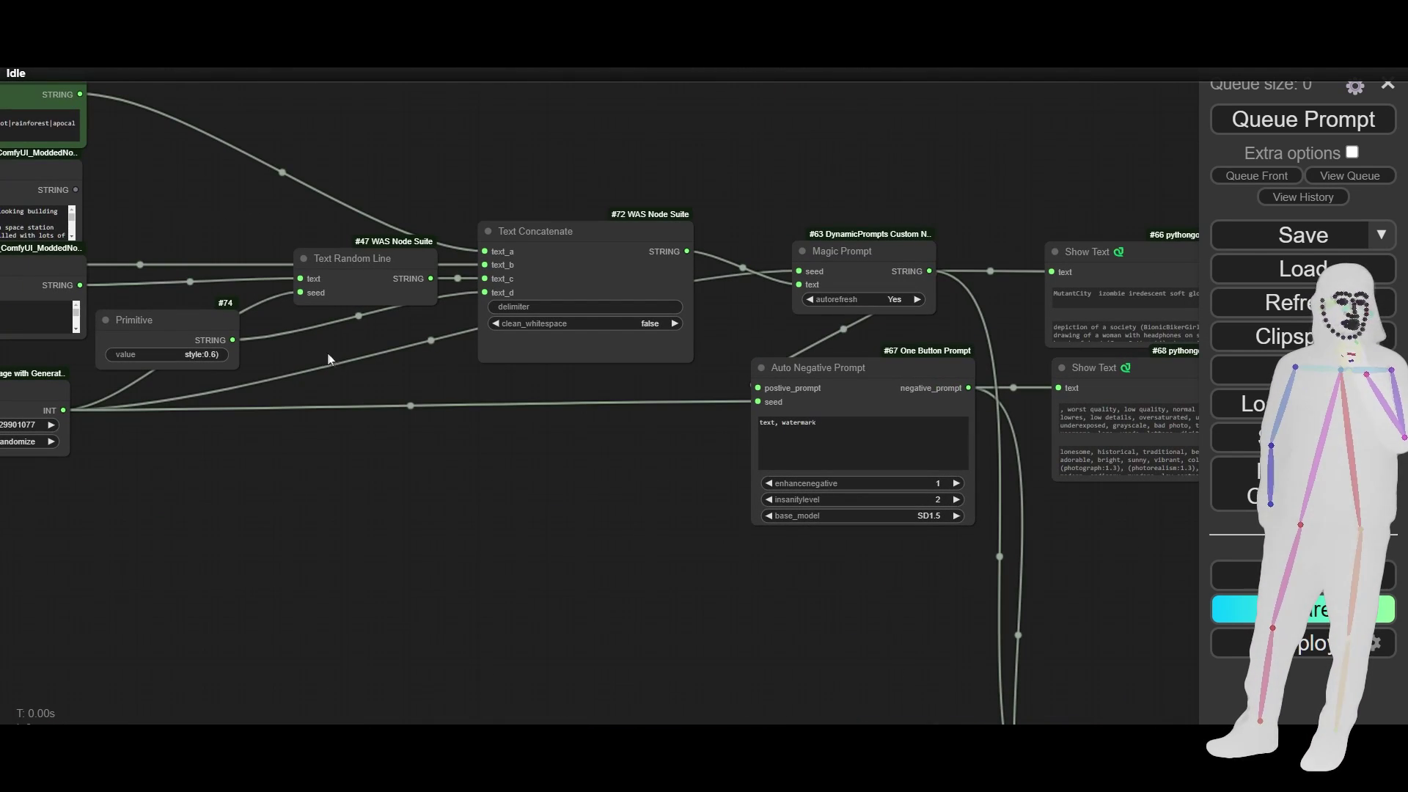
{"action": "left_click_drag", "start_coordinate": [328, 359], "coordinate": [573, 514]}
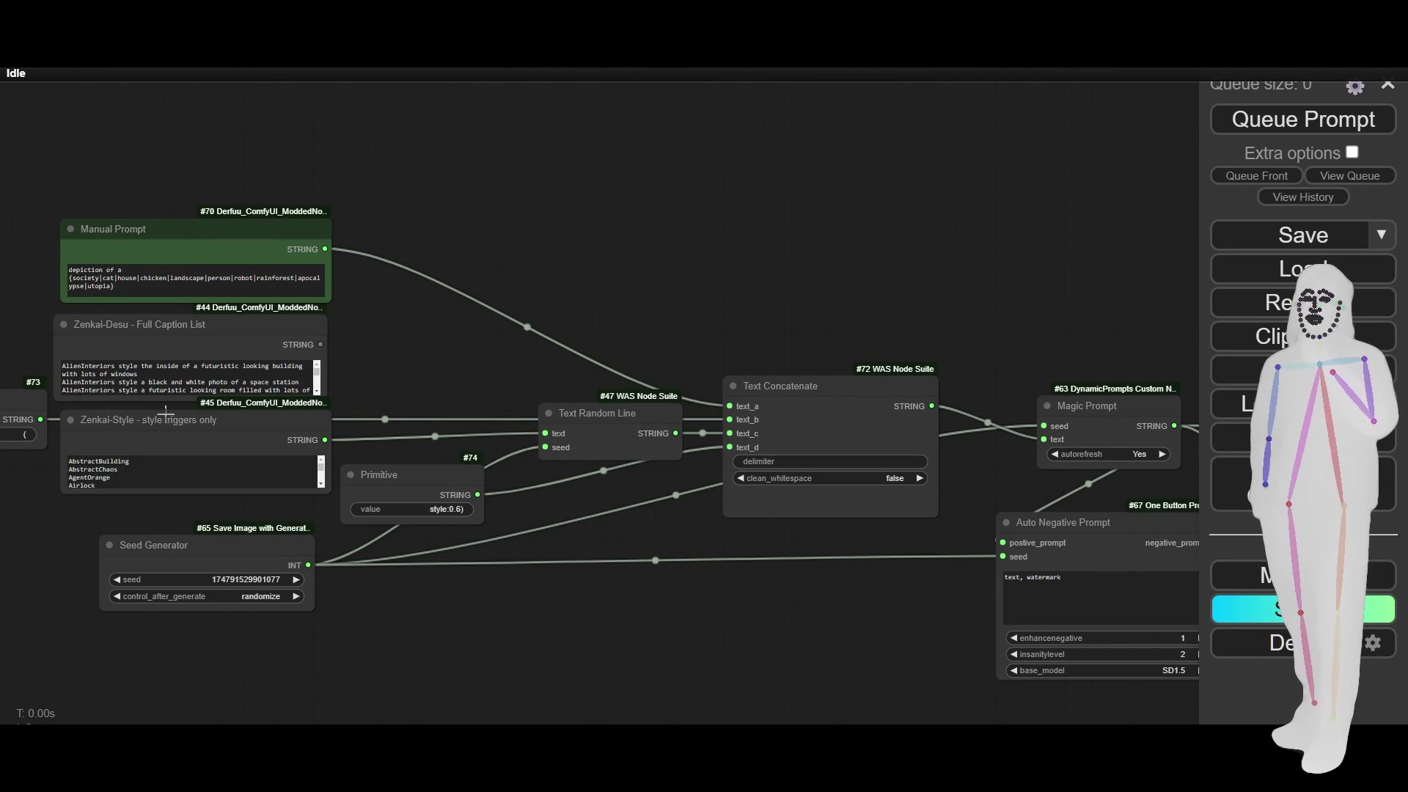
{"action": "scroll", "coordinate": [308, 294], "scroll_direction": "down", "scroll_amount": 5}
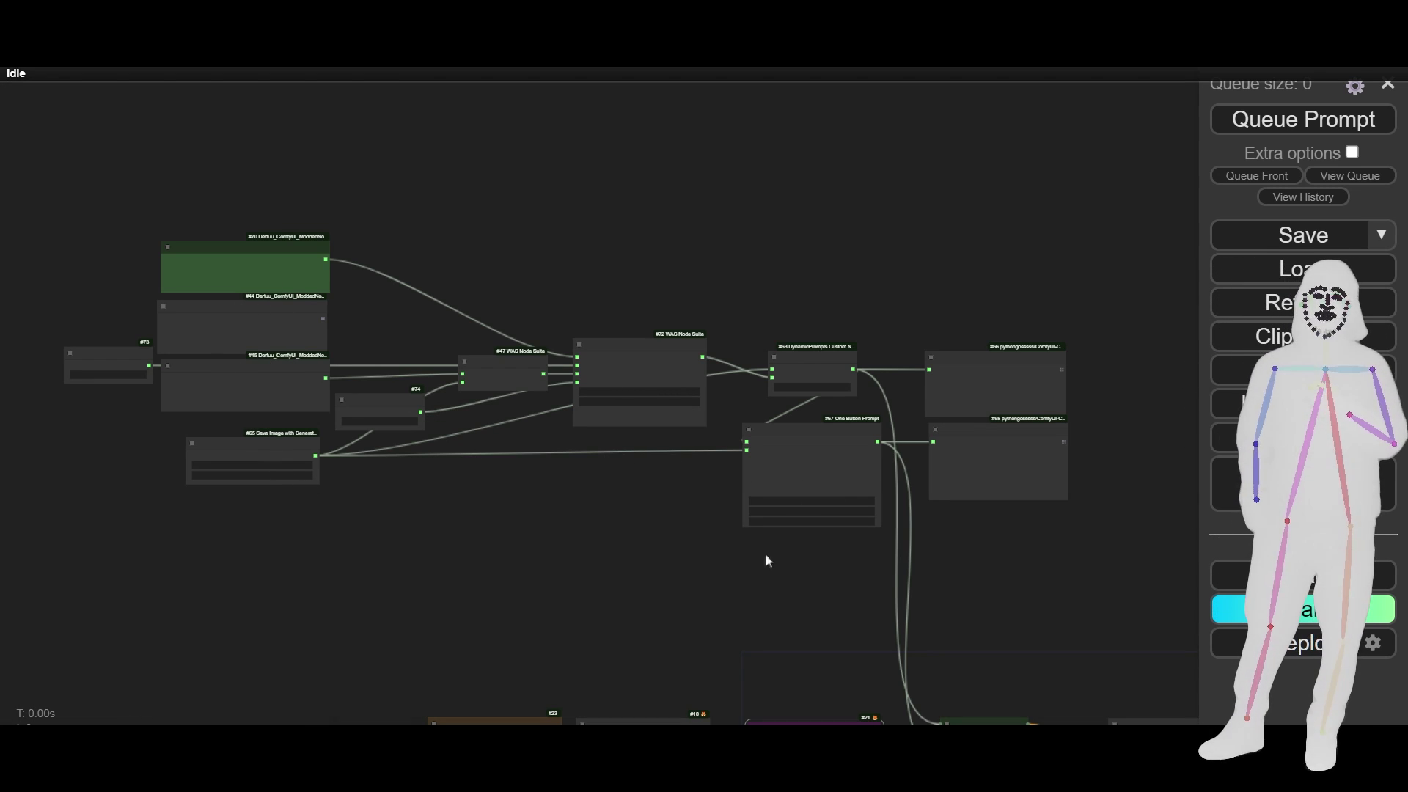
{"action": "scroll", "coordinate": [607, 448], "scroll_direction": "up", "scroll_amount": 1}
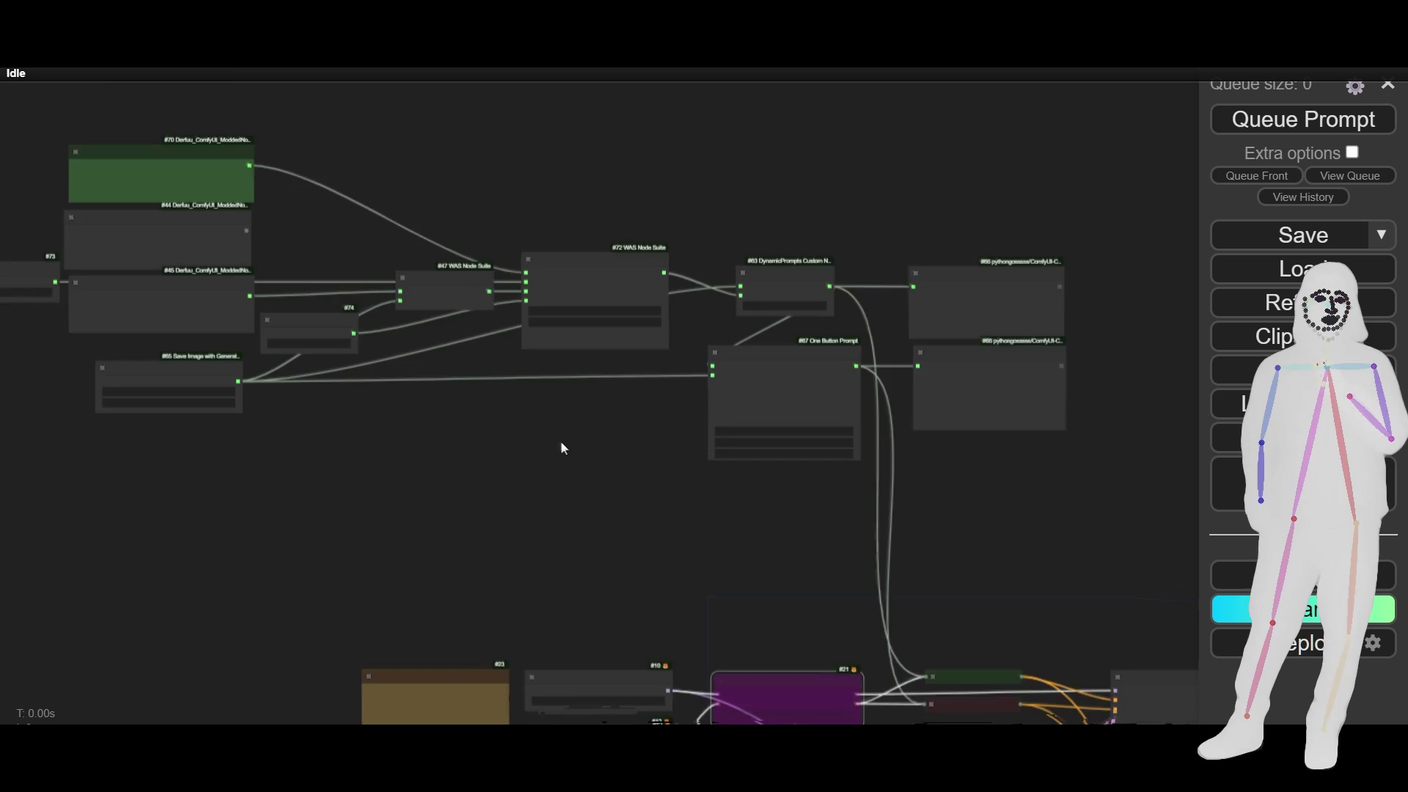
{"action": "left_click_drag", "start_coordinate": [563, 447], "coordinate": [383, 148]}
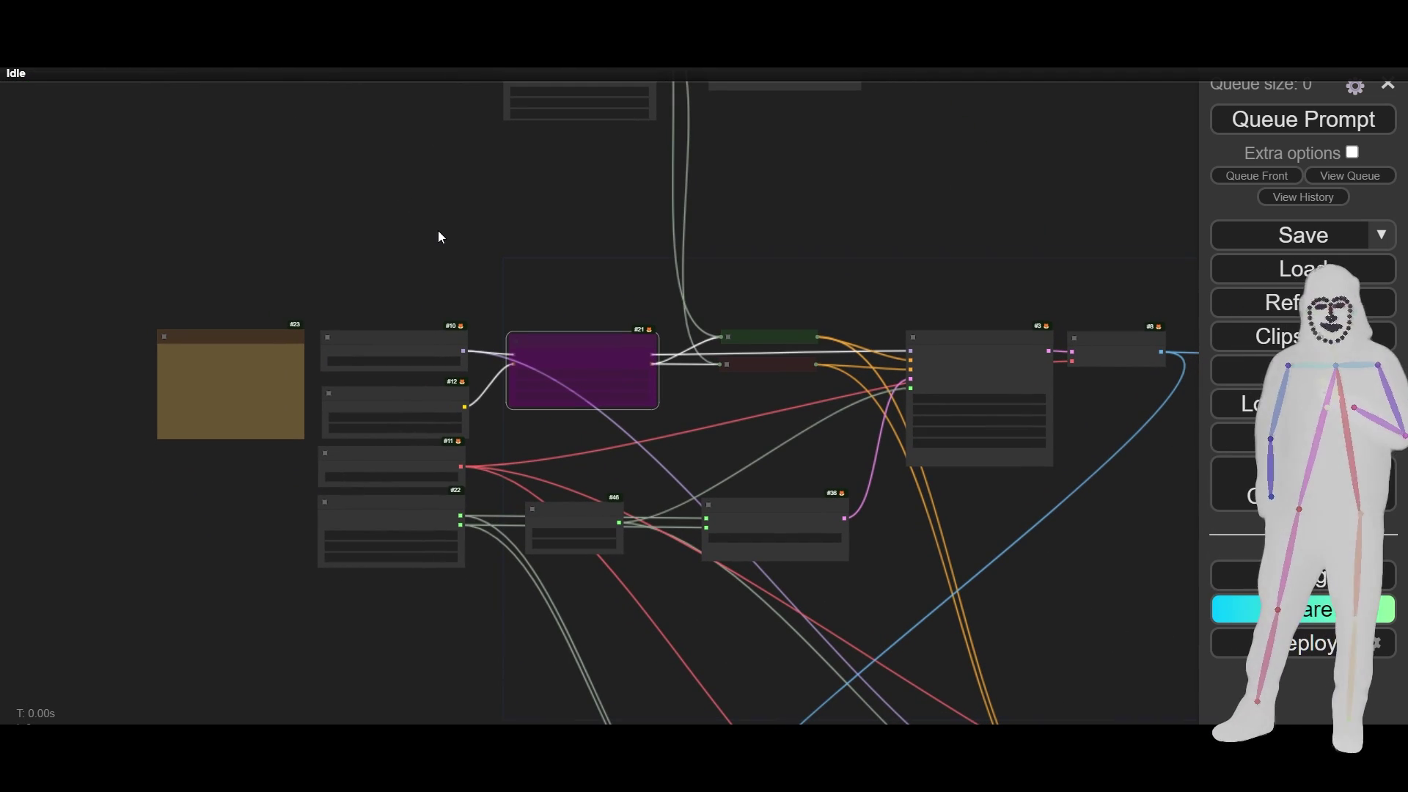
{"action": "left_click_drag", "start_coordinate": [491, 267], "coordinate": [339, 201]}
{"action": "left_click_drag", "start_coordinate": [518, 403], "coordinate": [411, 229]}
{"action": "left_click_drag", "start_coordinate": [572, 410], "coordinate": [759, 563]}
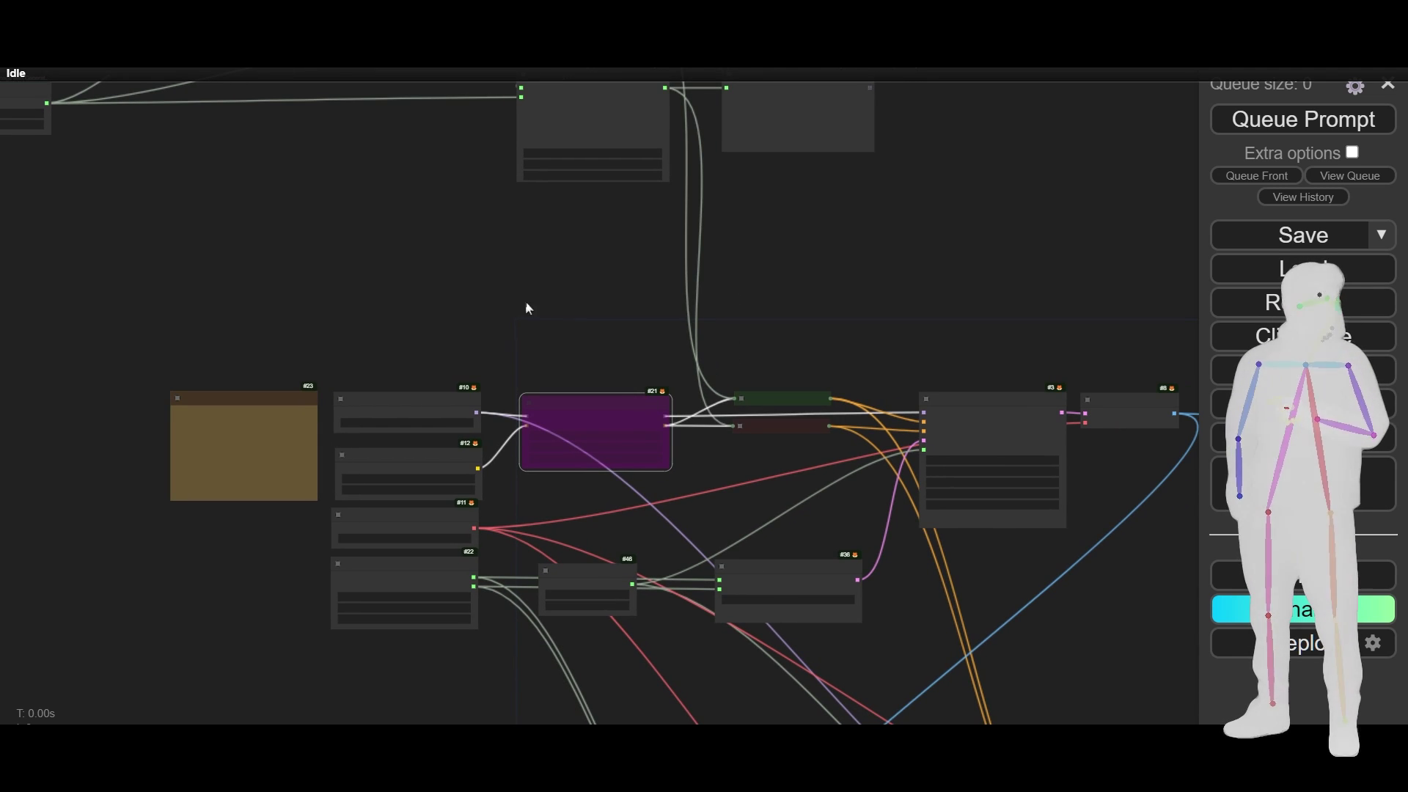
{"action": "left_click_drag", "start_coordinate": [525, 301], "coordinate": [858, 635]}
{"action": "scroll", "coordinate": [382, 438], "scroll_direction": "up", "scroll_amount": 5}
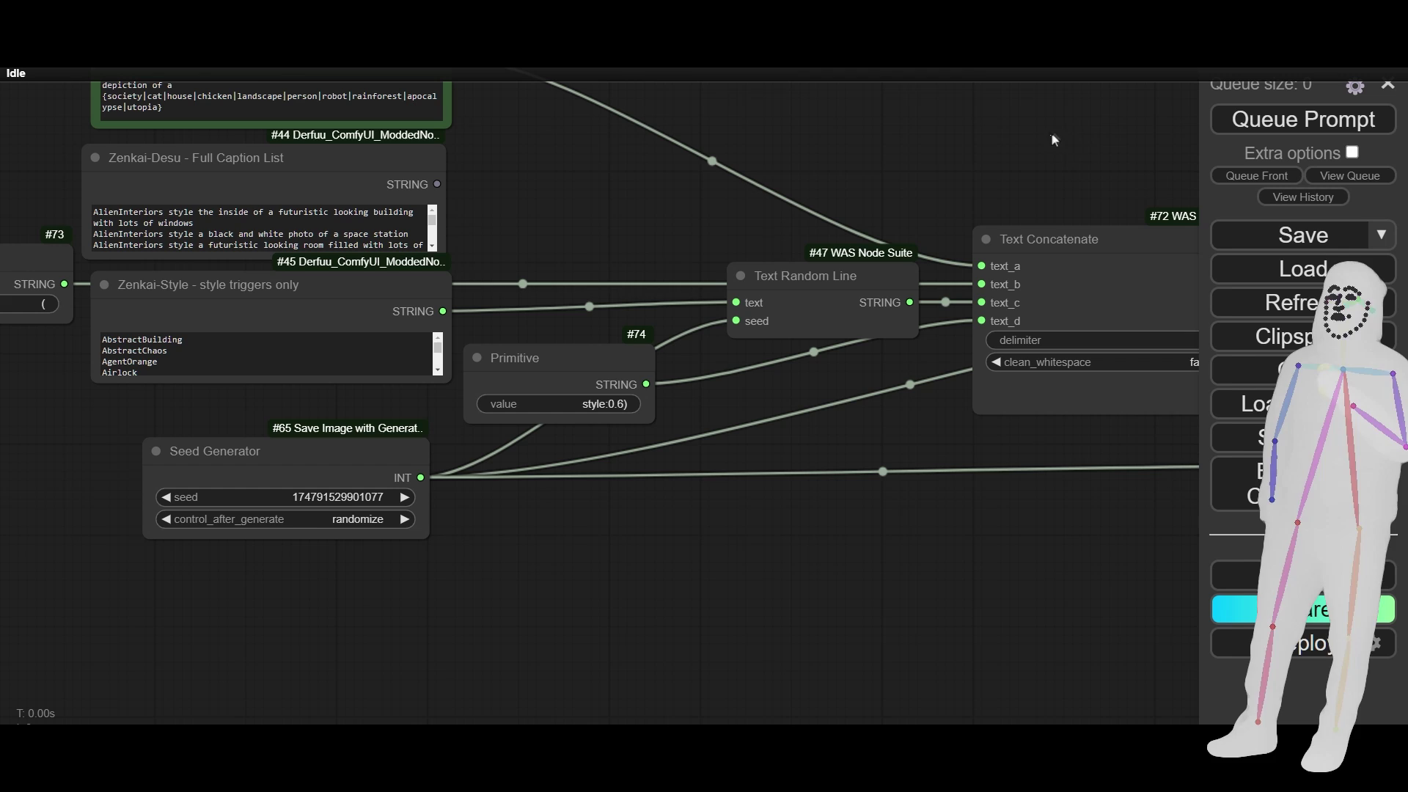
Step: Enable Extra options with batch count 10, then check the generation log in the terminal
{"action": "left_click", "coordinate": [1351, 152]}
{"action": "left_click", "coordinate": [1330, 176]}
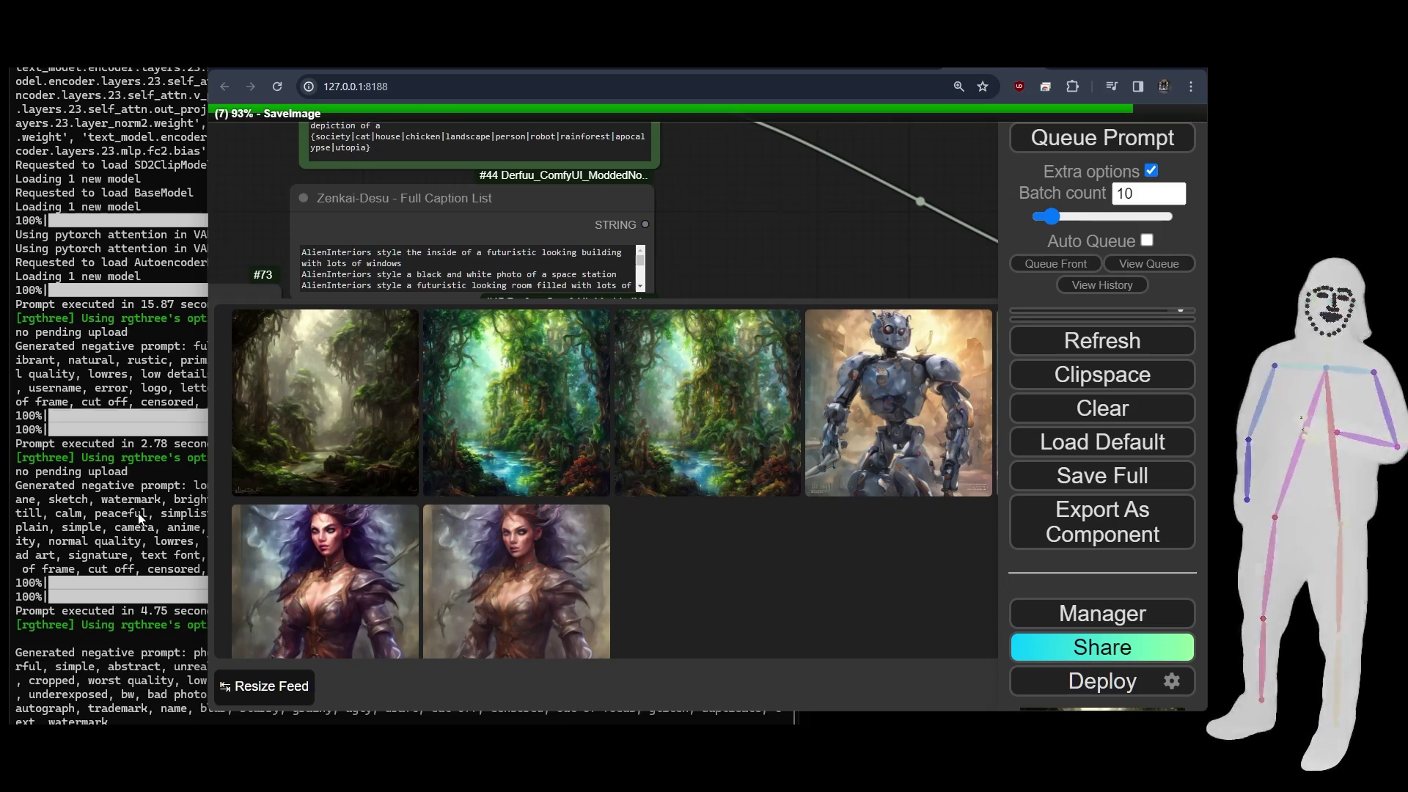
{"action": "left_click", "coordinate": [139, 516]}
{"action": "scroll", "coordinate": [260, 407], "scroll_direction": "up", "scroll_amount": 6}
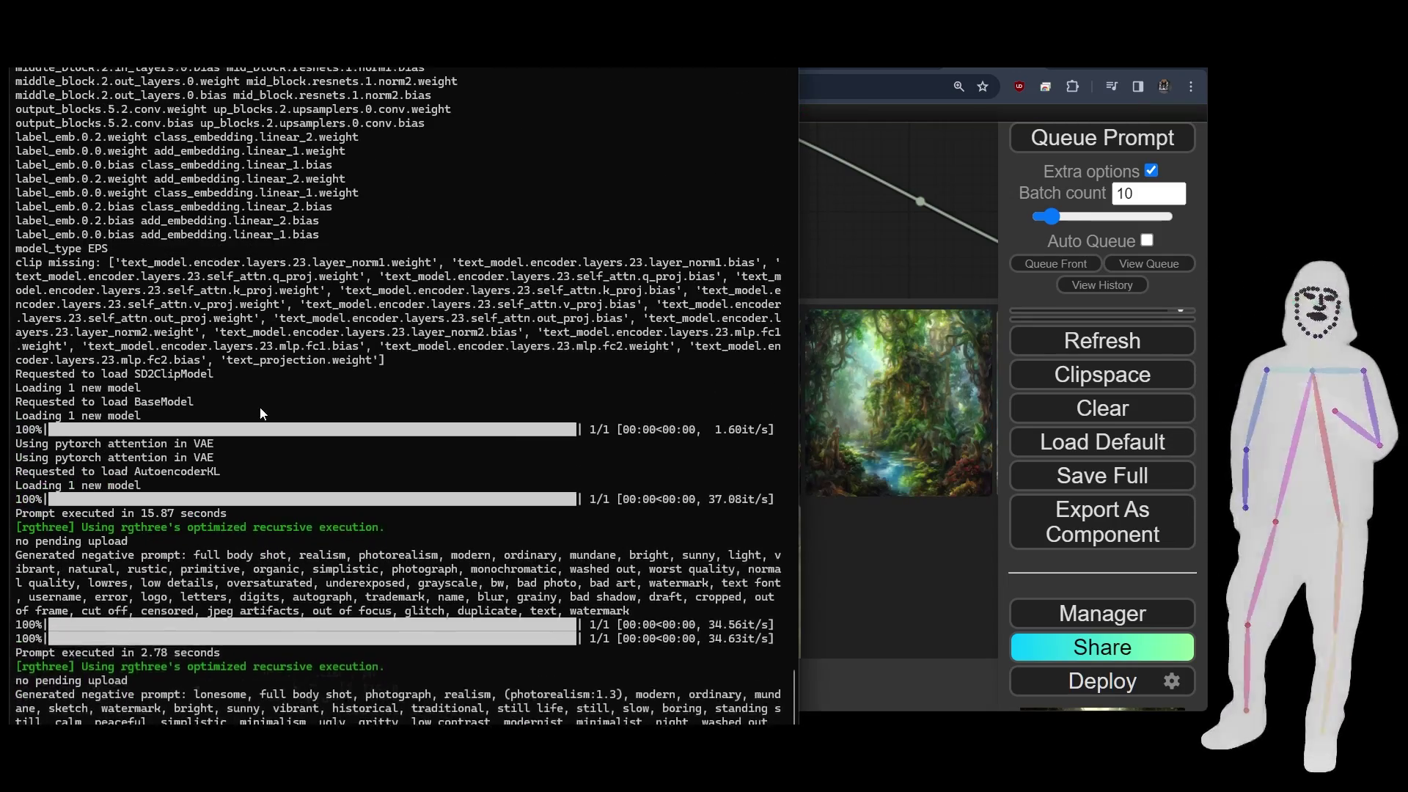
{"action": "scroll", "coordinate": [259, 407], "scroll_direction": "up", "scroll_amount": 13}
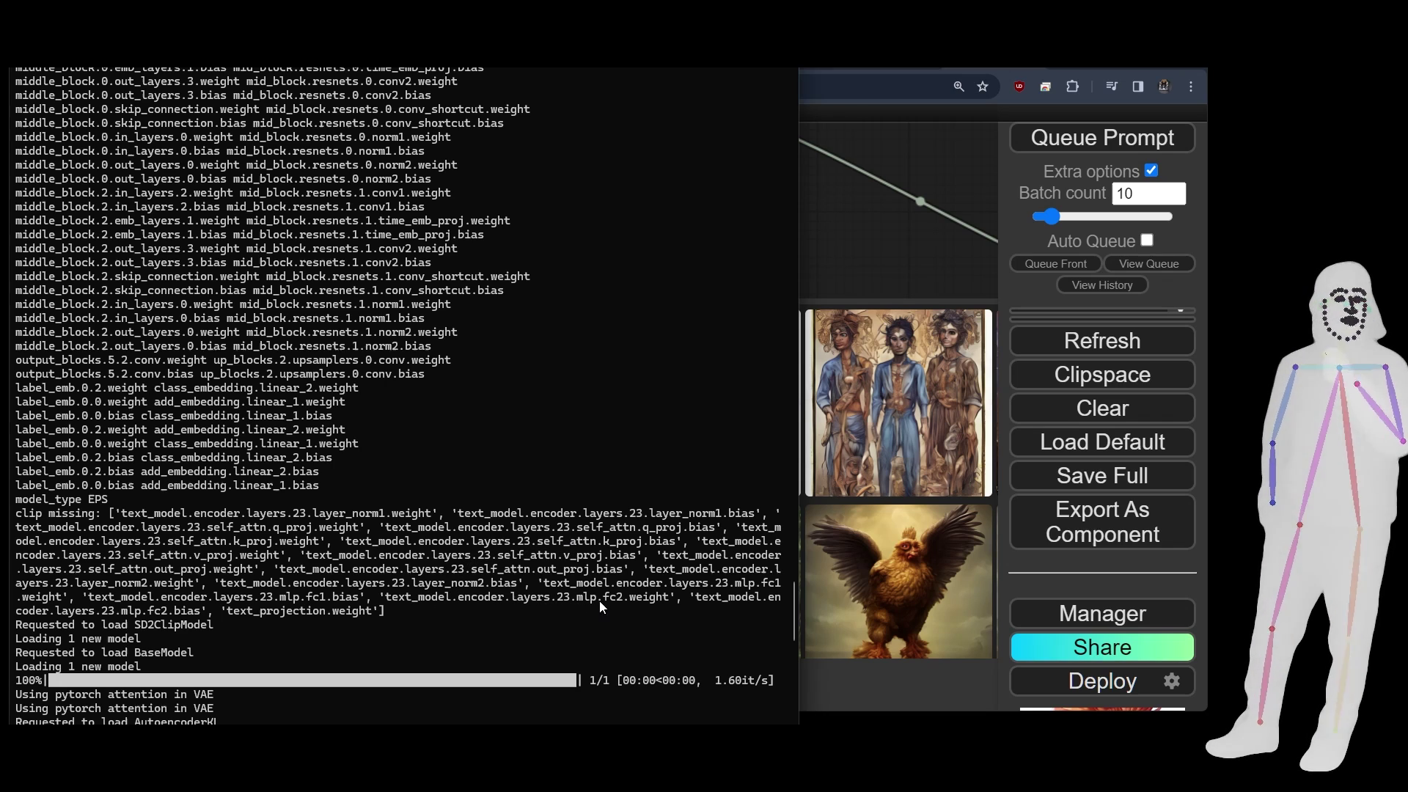
{"action": "scroll", "coordinate": [243, 459], "scroll_direction": "up", "scroll_amount": 6}
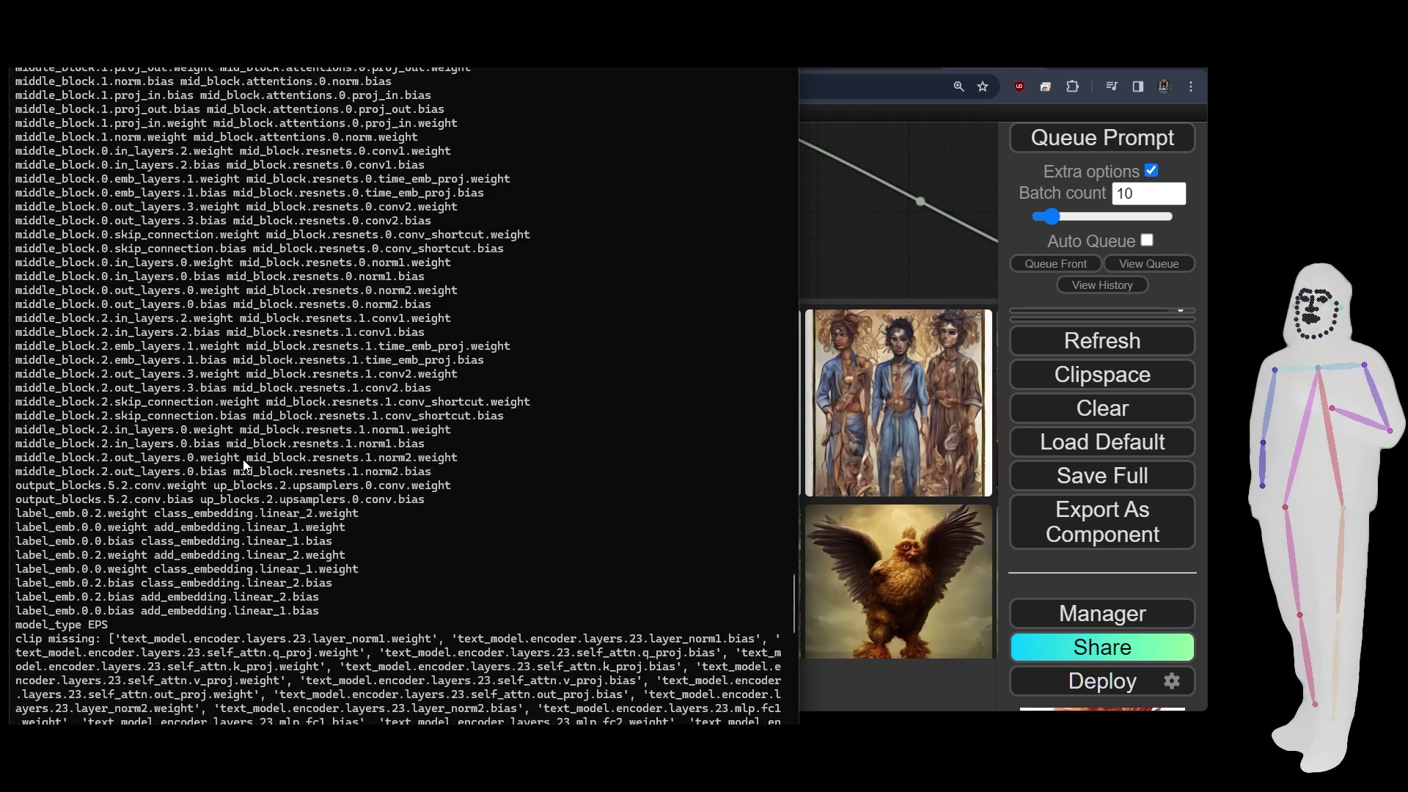
{"action": "scroll", "coordinate": [244, 459], "scroll_direction": "down", "scroll_amount": 2}
{"action": "scroll", "coordinate": [212, 426], "scroll_direction": "up", "scroll_amount": 1}
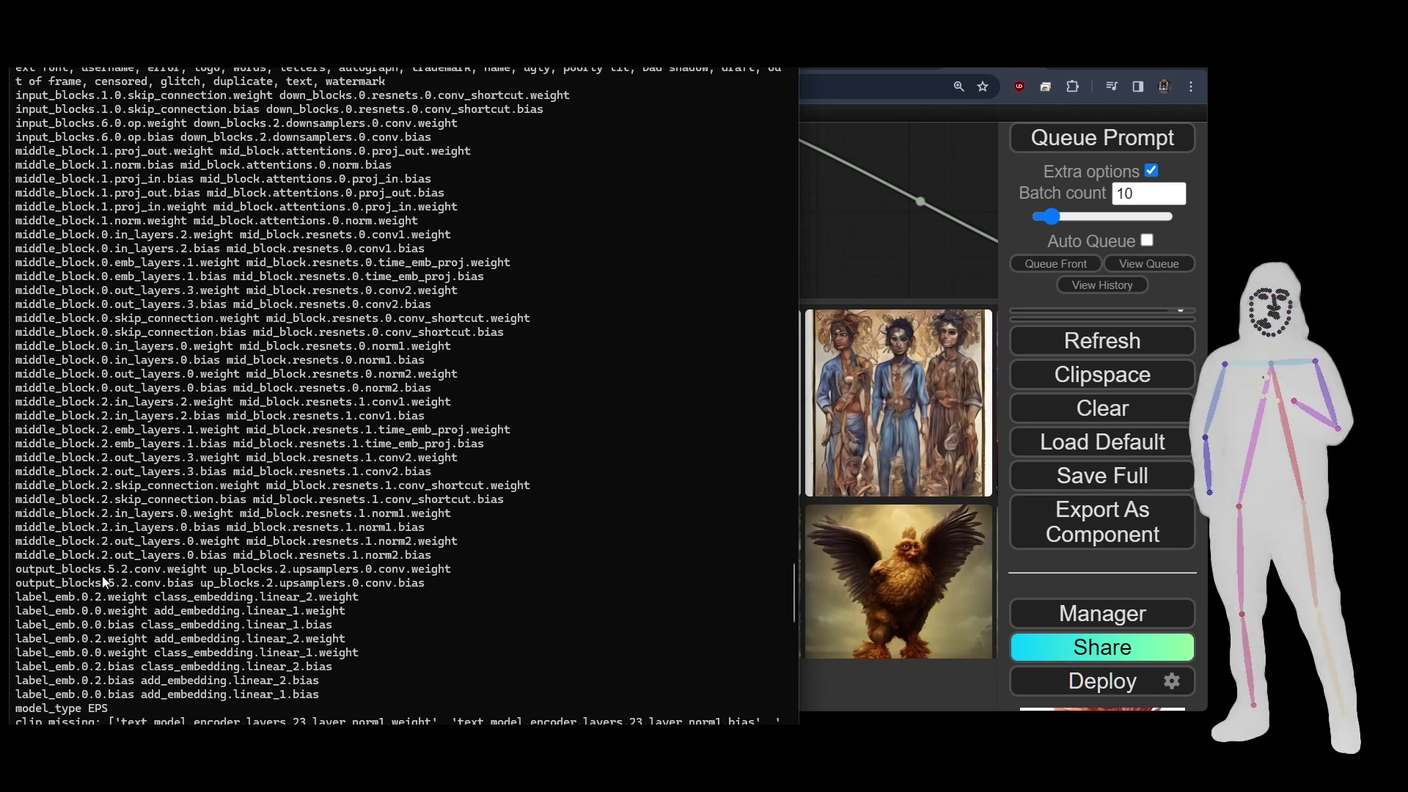
{"action": "key", "text": "alt+Tab"}
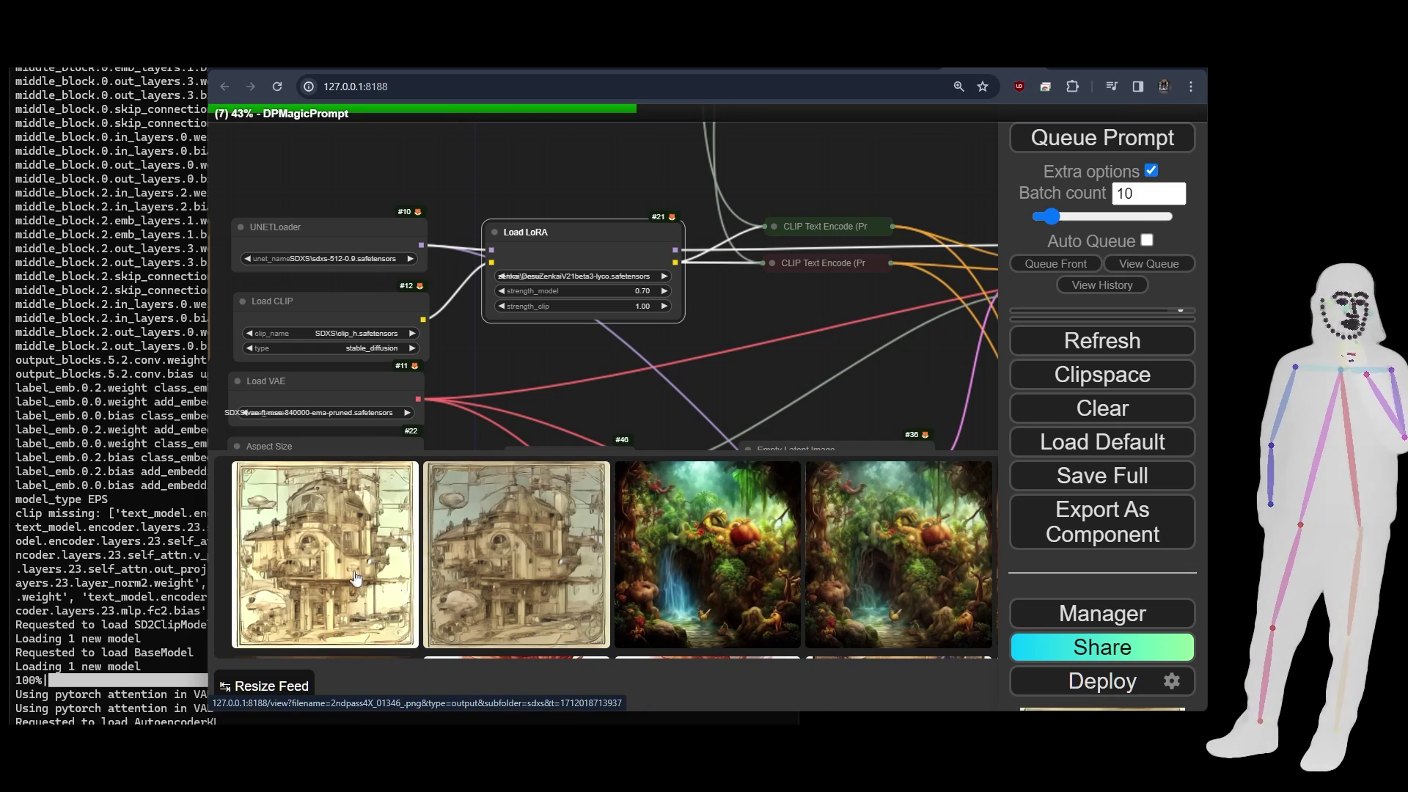
{"action": "left_click", "coordinate": [364, 570]}
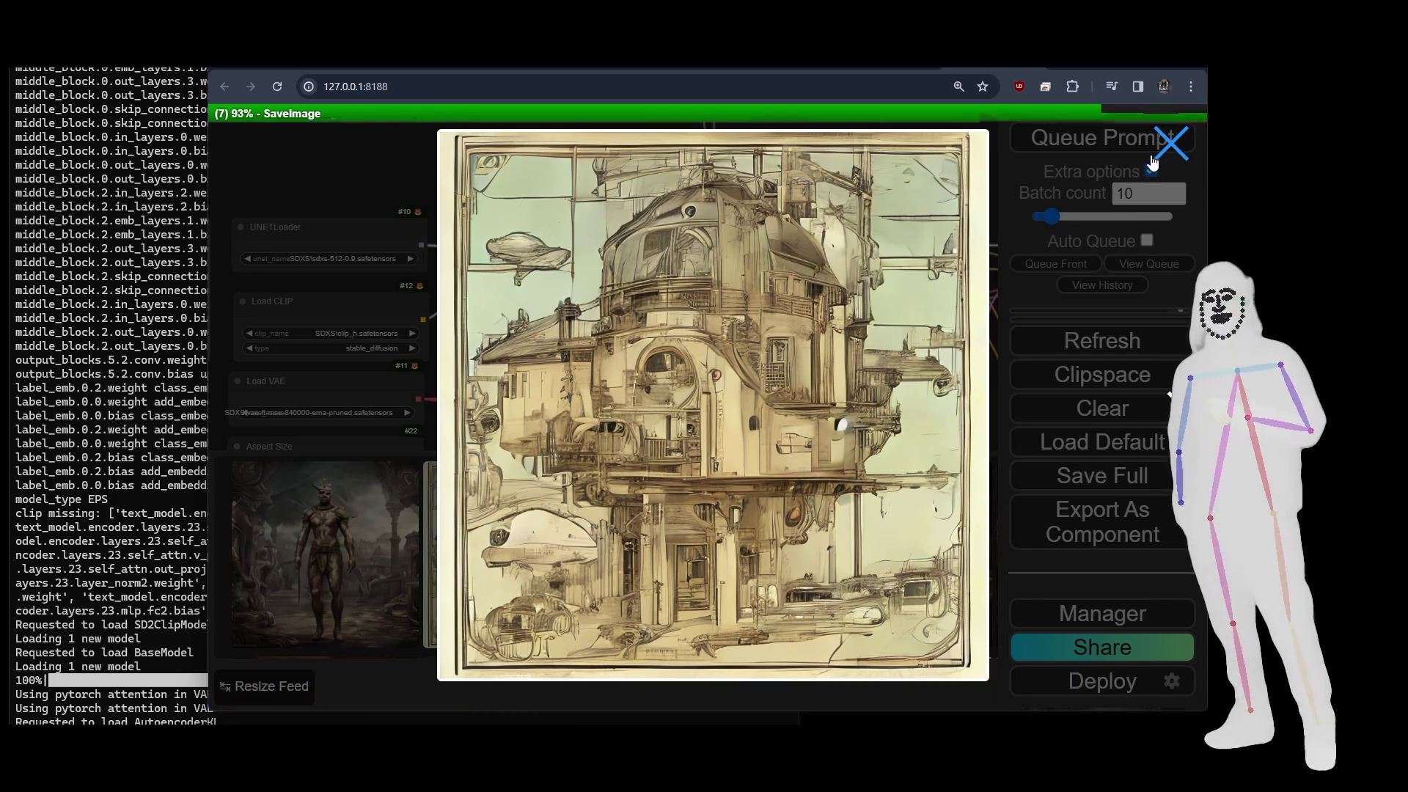
{"action": "left_click", "coordinate": [1171, 143]}
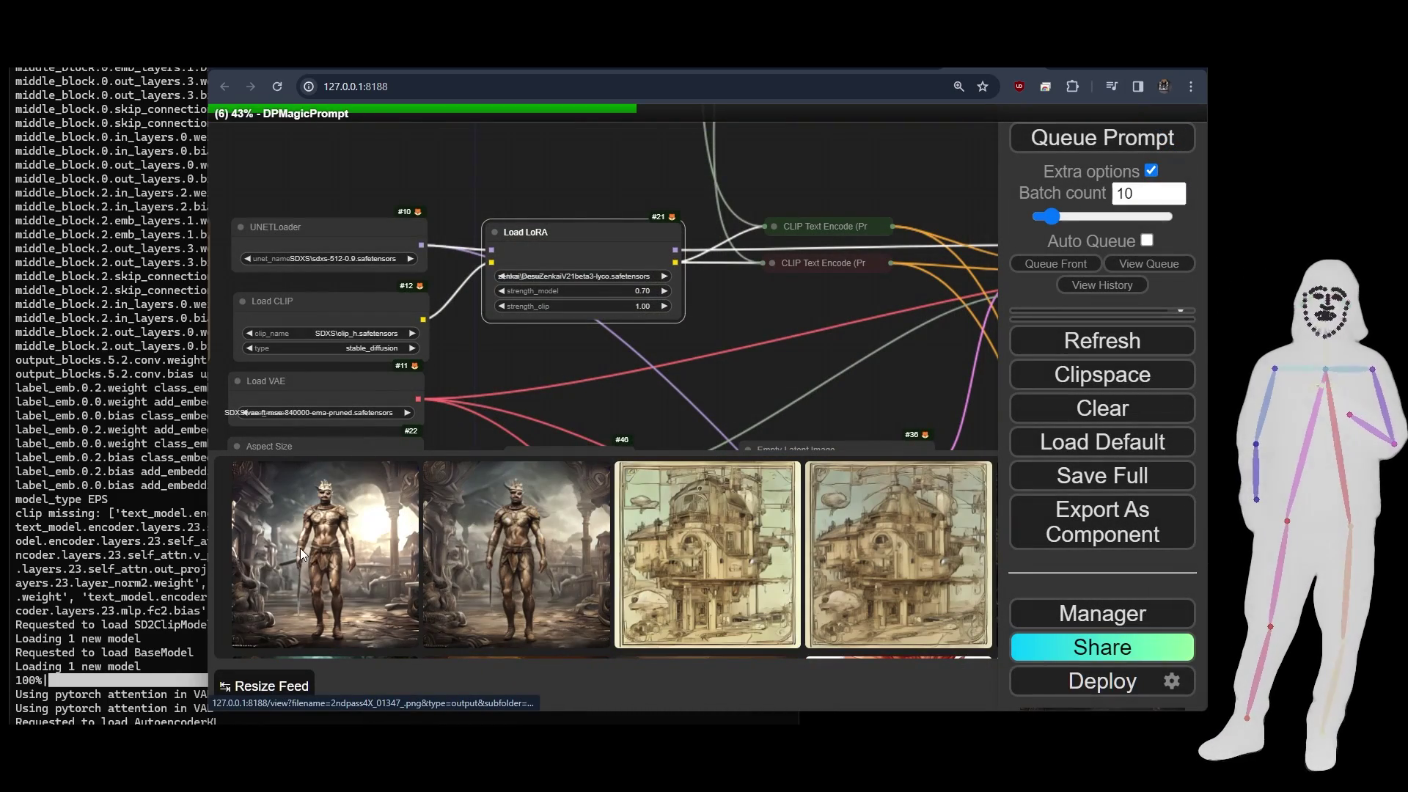
{"action": "left_click", "coordinate": [301, 548]}
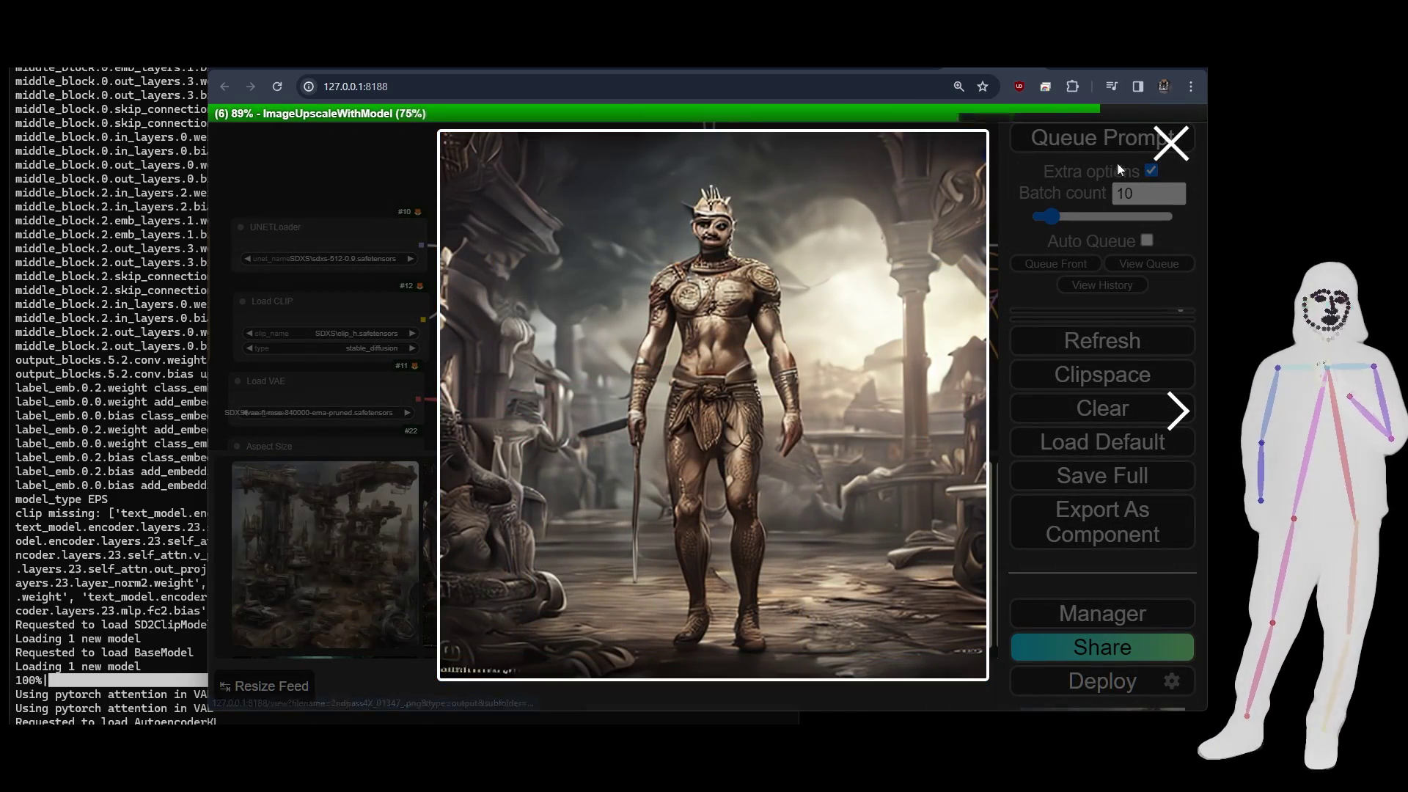
{"action": "left_click", "coordinate": [1171, 143]}
{"action": "left_click", "coordinate": [360, 536]}
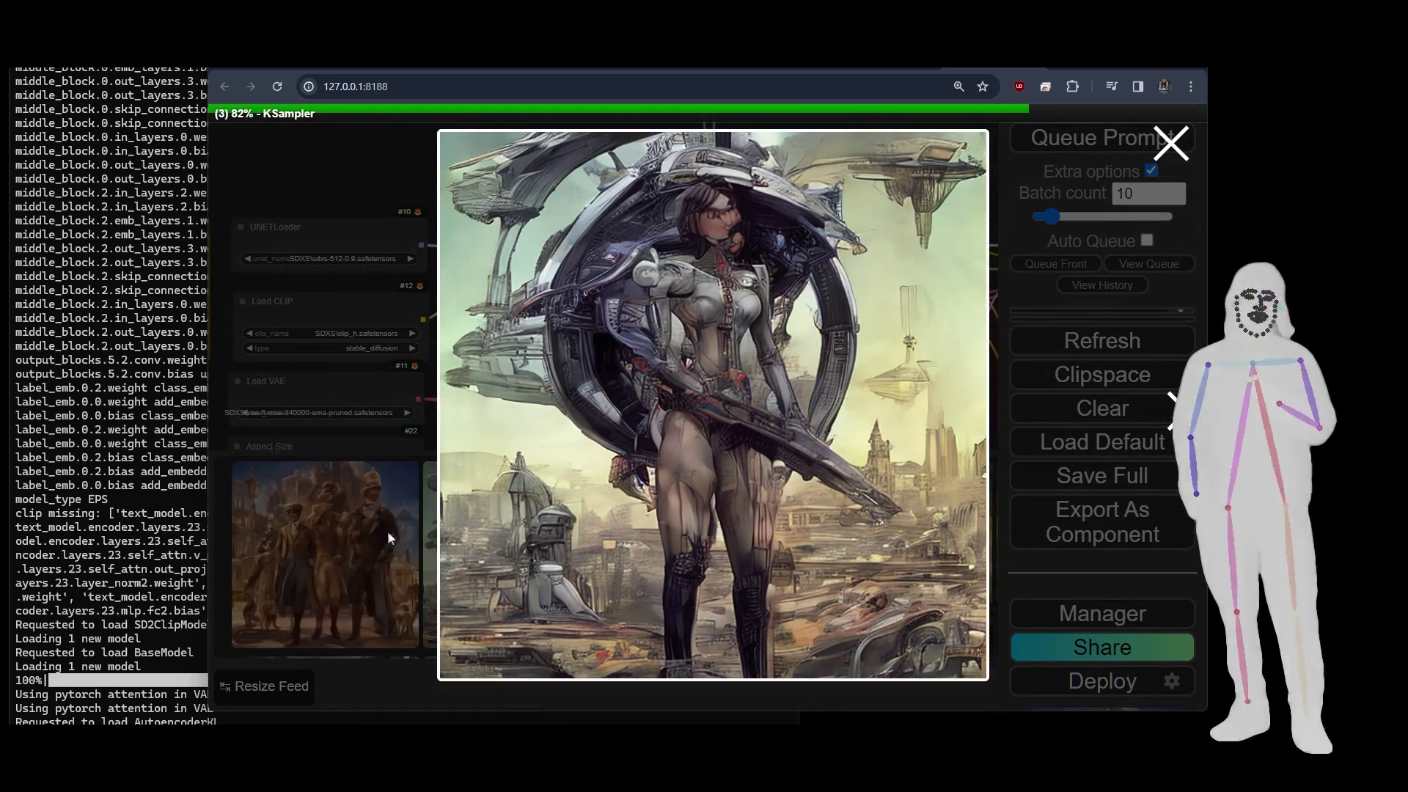
{"action": "left_click", "coordinate": [1166, 144]}
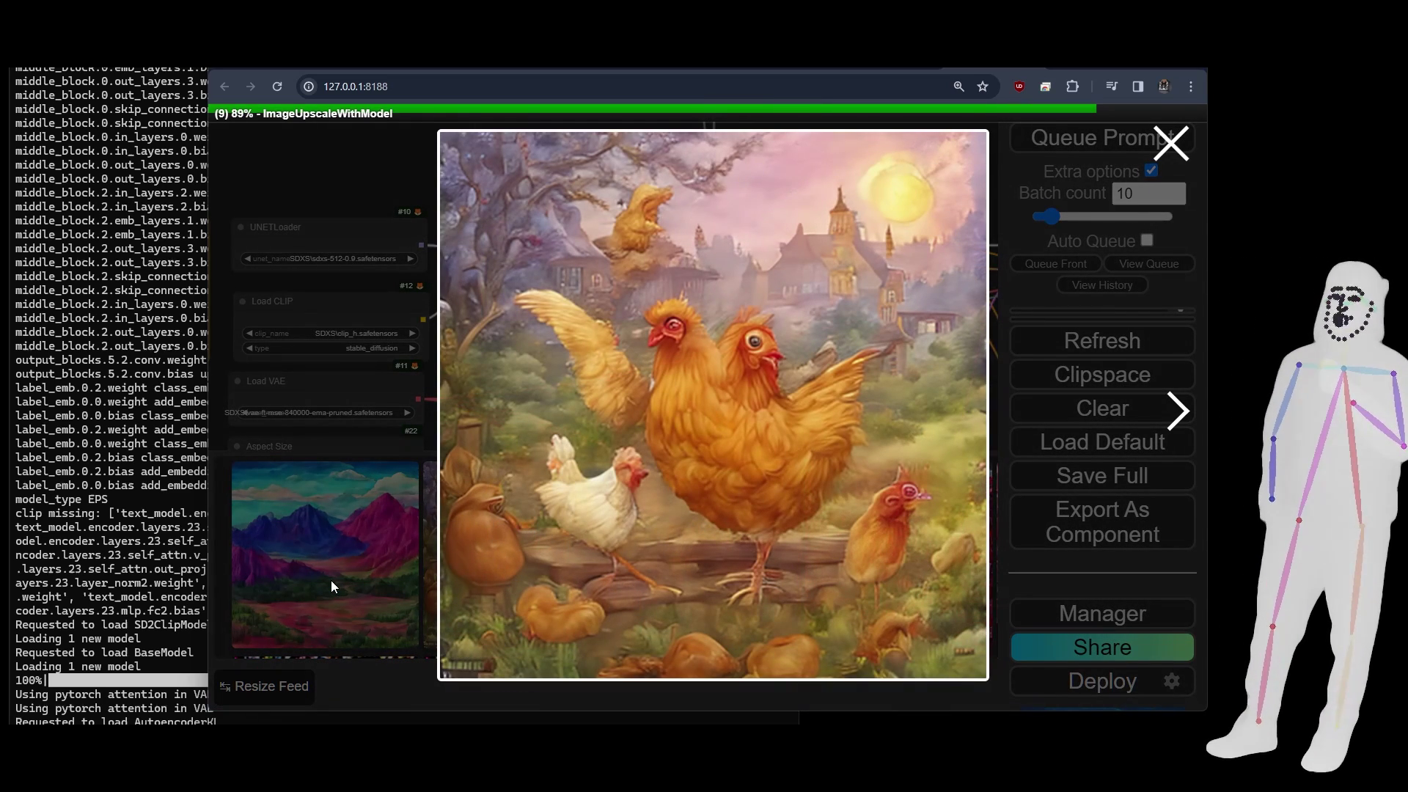
{"action": "left_click", "coordinate": [1170, 143]}
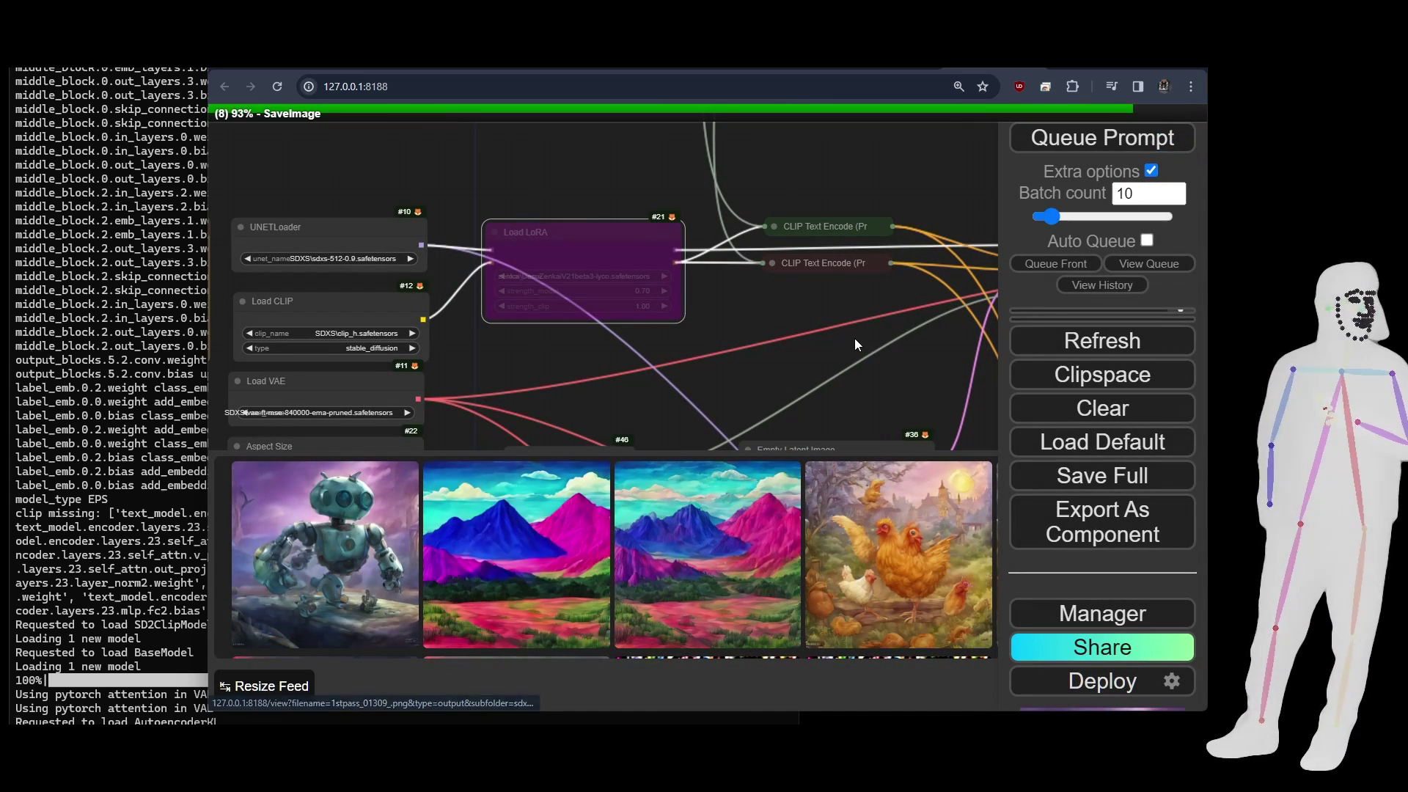
{"action": "scroll", "coordinate": [855, 343], "scroll_direction": "down", "scroll_amount": 5}
{"action": "left_click_drag", "start_coordinate": [894, 365], "coordinate": [767, 484]}
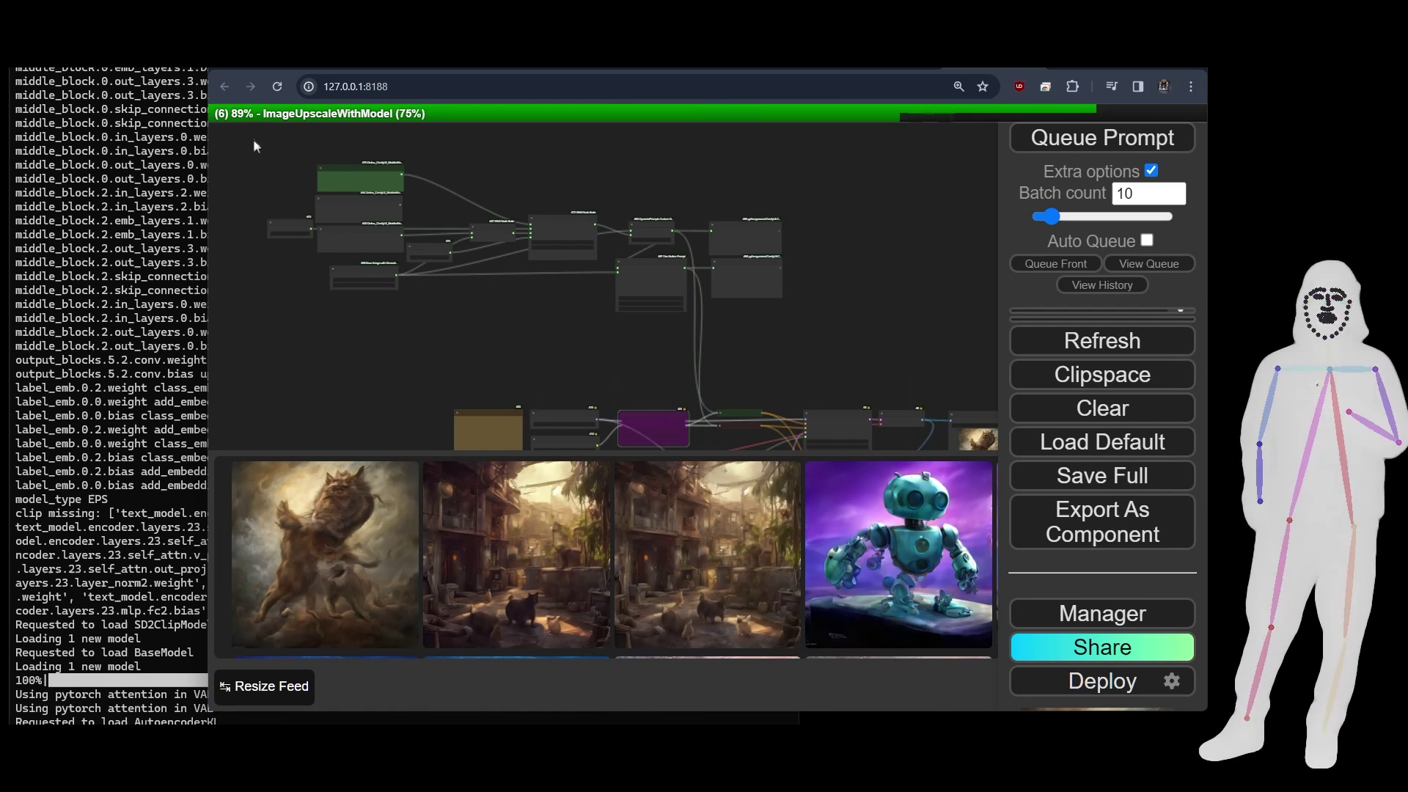
Step: Bypass the upper group of random-prompt nodes
{"action": "left_click_drag", "start_coordinate": [246, 132], "coordinate": [810, 334]}
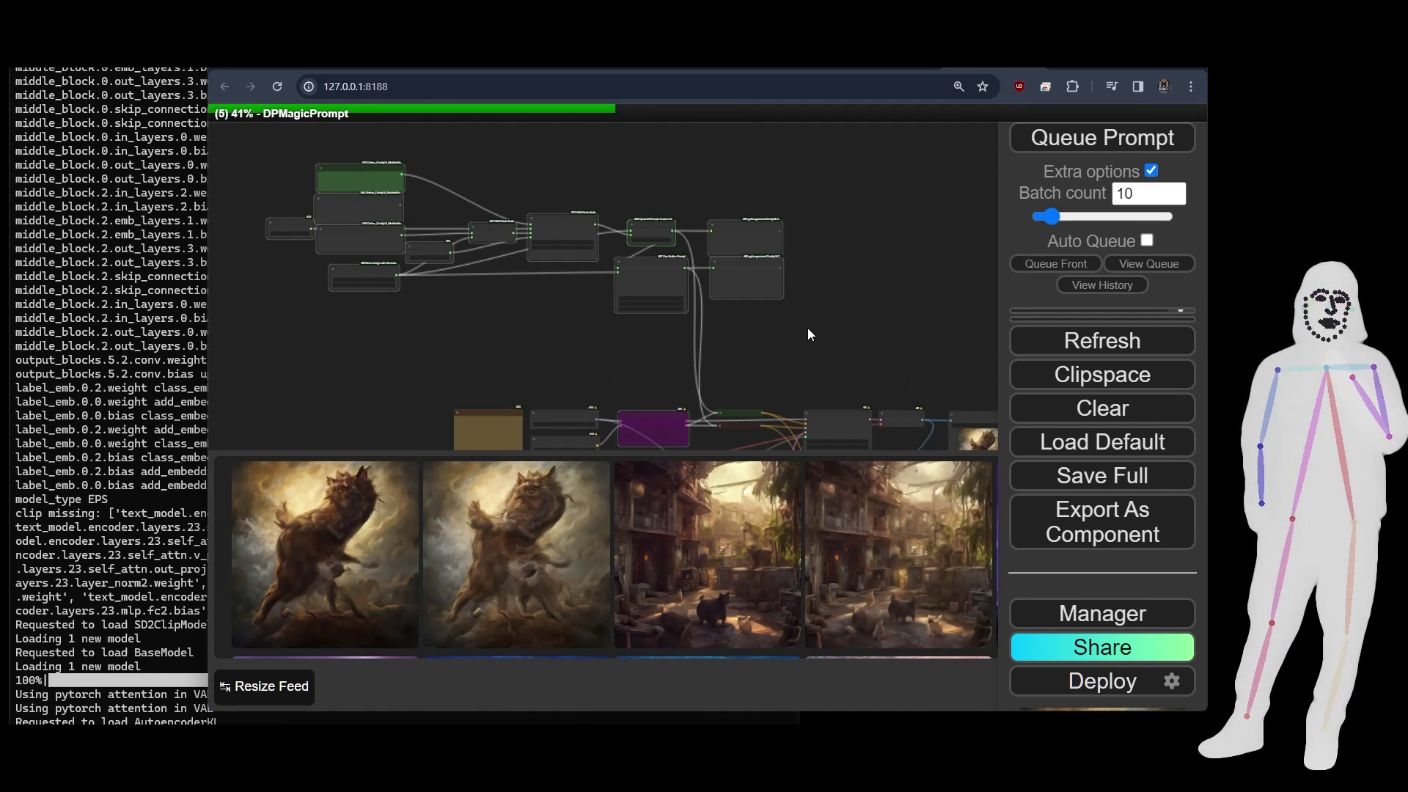
{"action": "right_click", "coordinate": [723, 282]}
{"action": "left_click", "coordinate": [737, 541]}
{"action": "left_click_drag", "start_coordinate": [755, 408], "coordinate": [756, 284]}
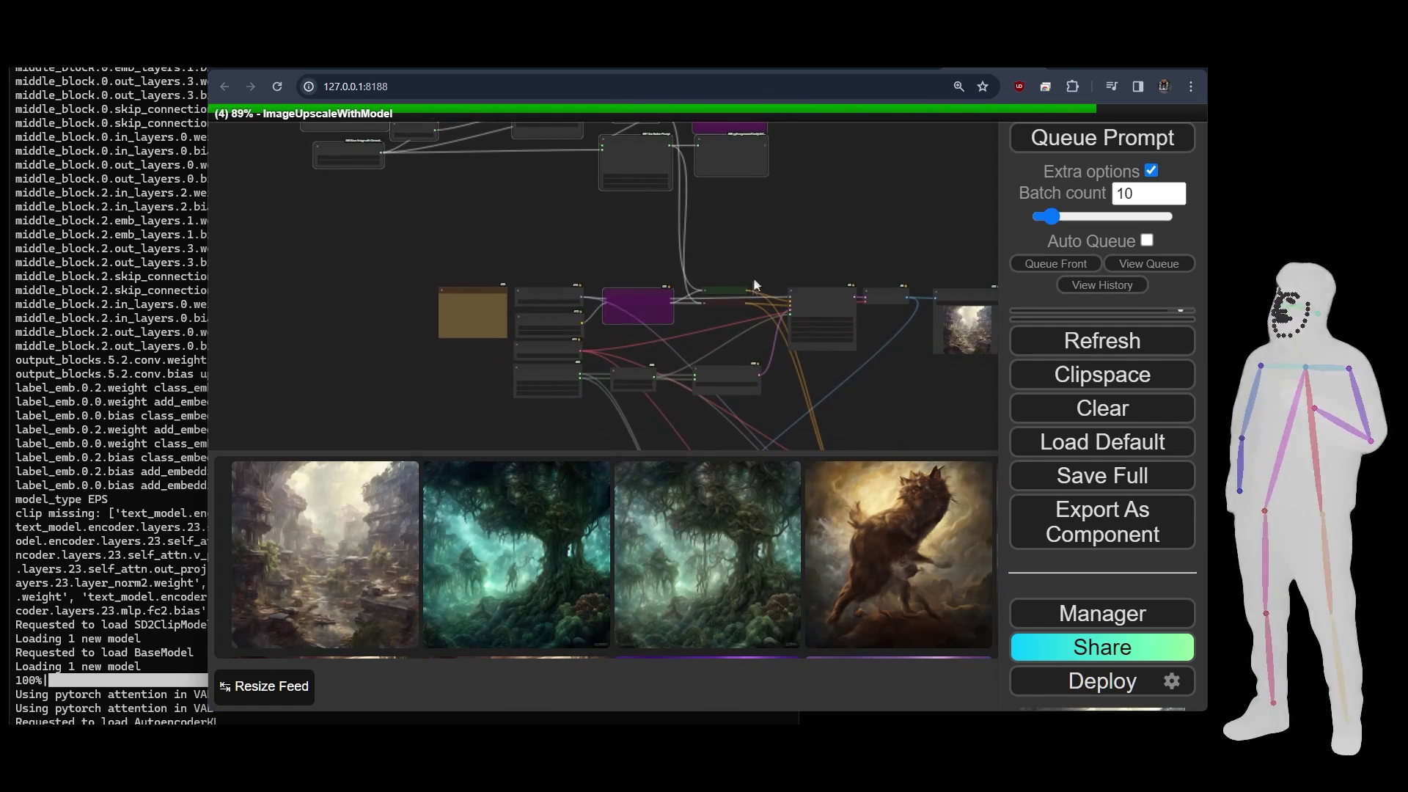
{"action": "scroll", "coordinate": [755, 284], "scroll_direction": "up", "scroll_amount": 10}
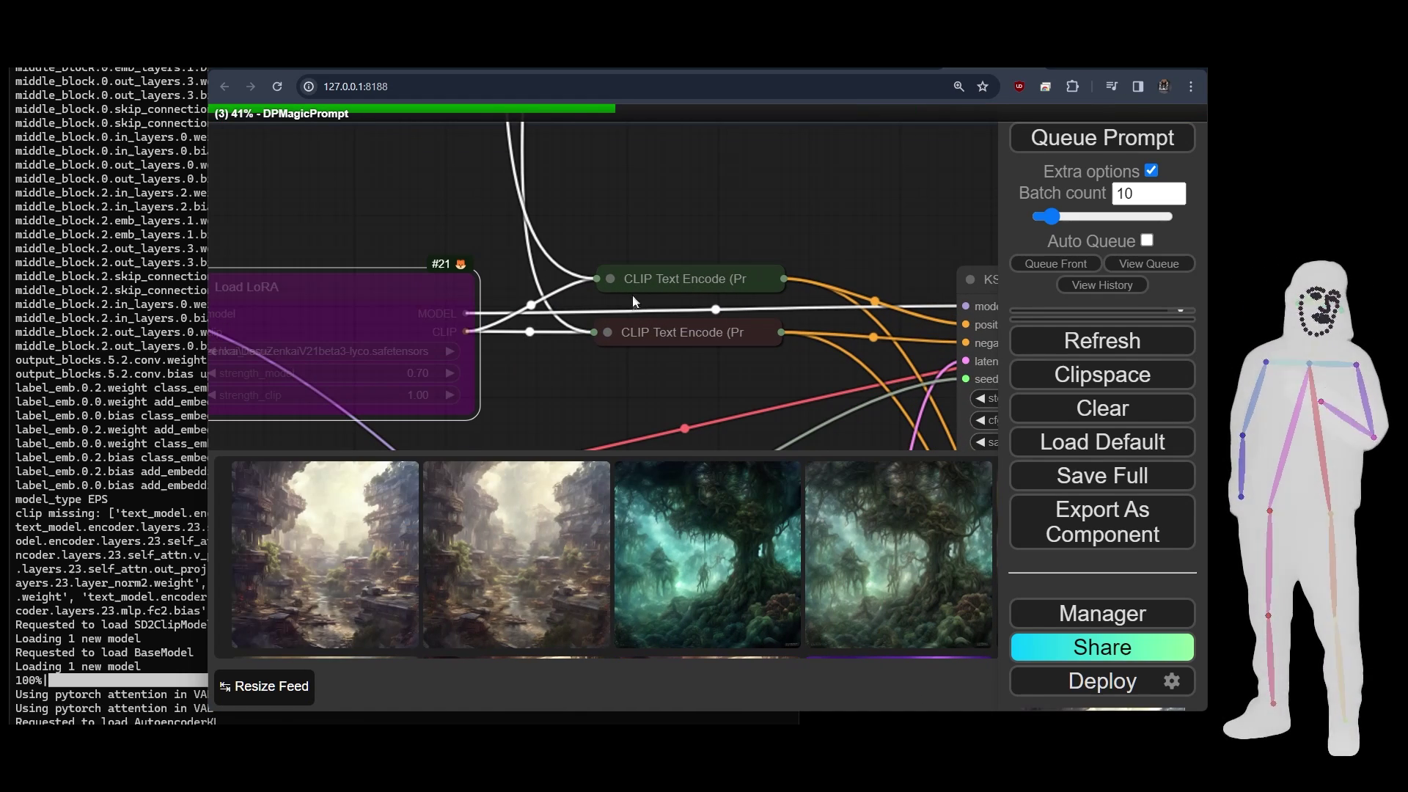
Step: Convert both CLIP Text Encode inputs to text widgets and stack positive above negative
{"action": "left_click", "coordinate": [609, 332]}
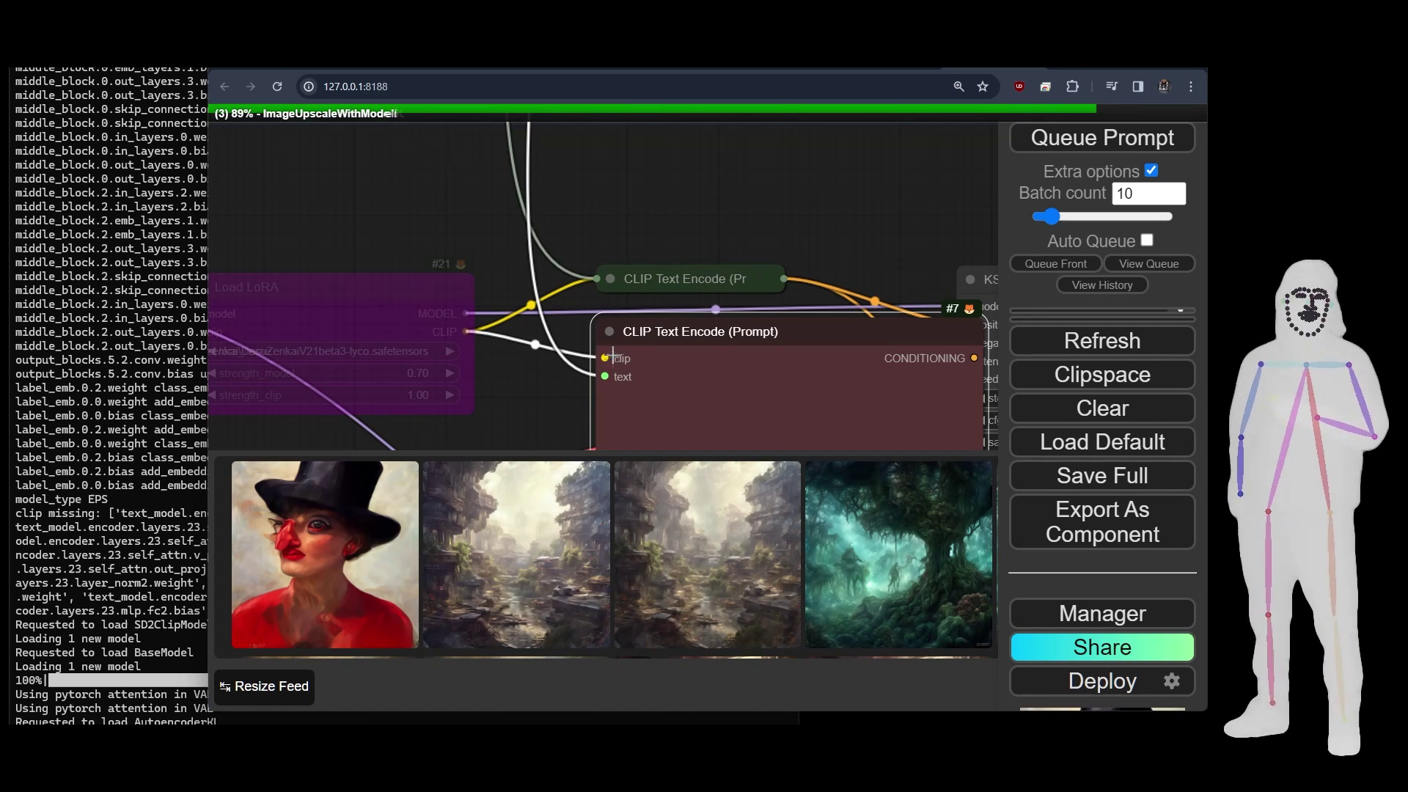
{"action": "right_click", "coordinate": [663, 363]}
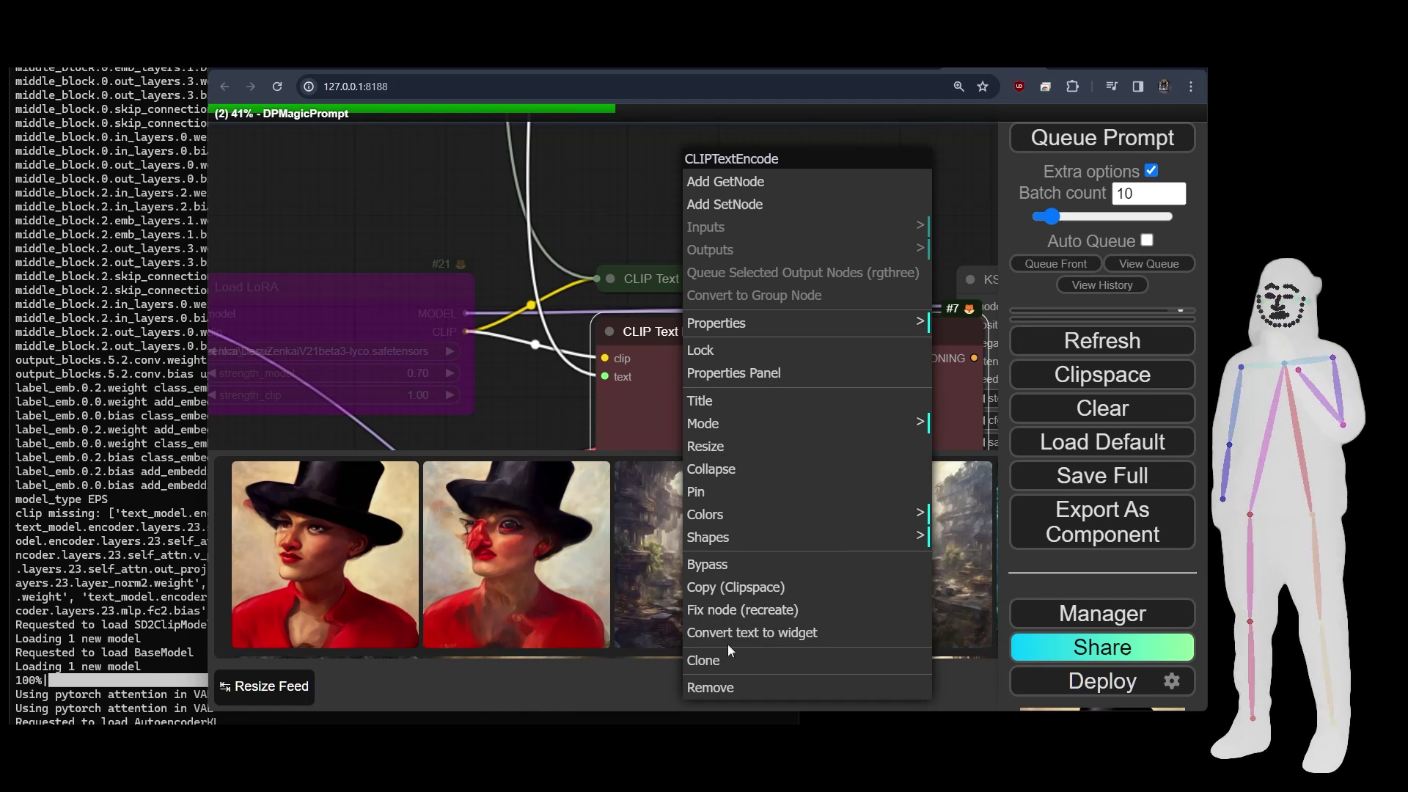
{"action": "left_click", "coordinate": [730, 638]}
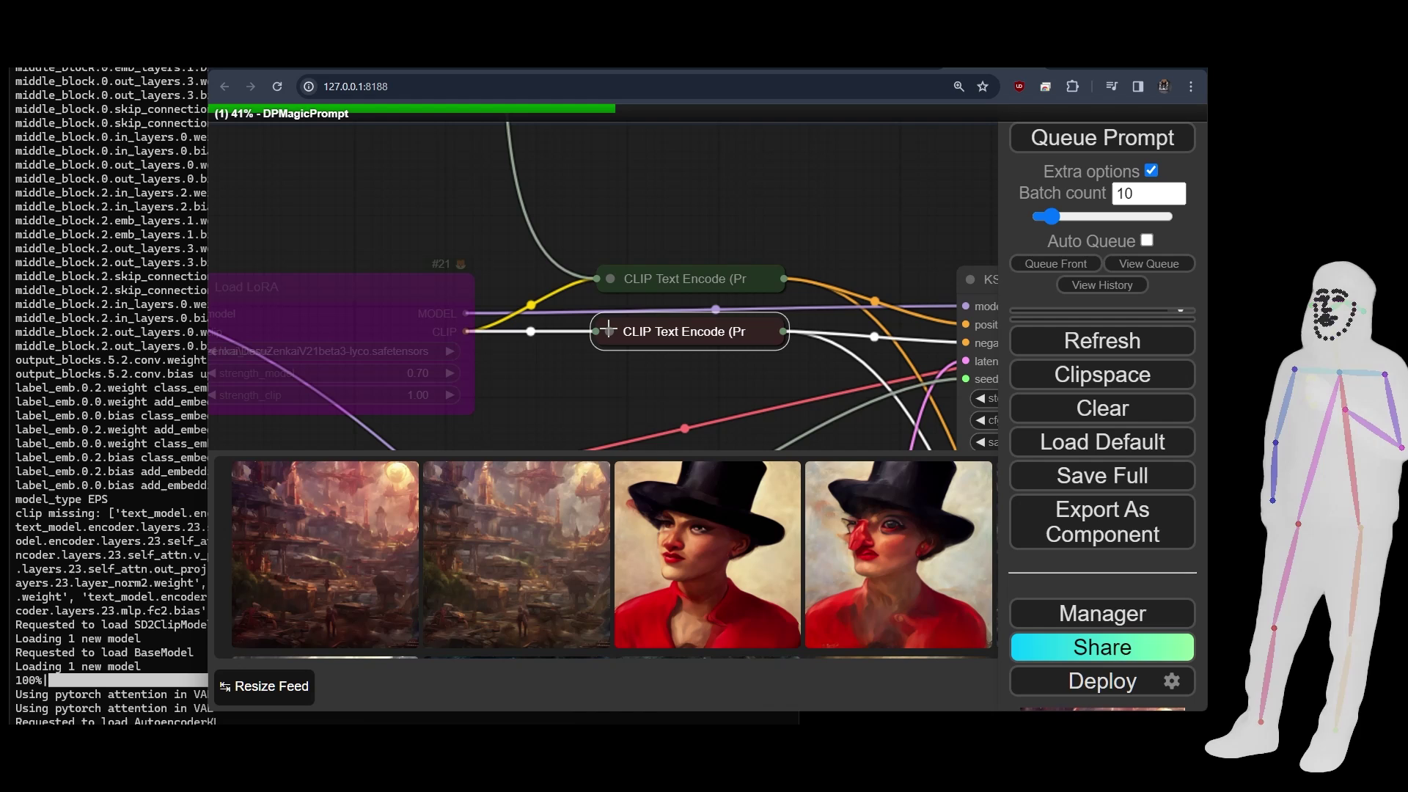
{"action": "left_click", "coordinate": [600, 276]}
{"action": "right_click", "coordinate": [628, 323]}
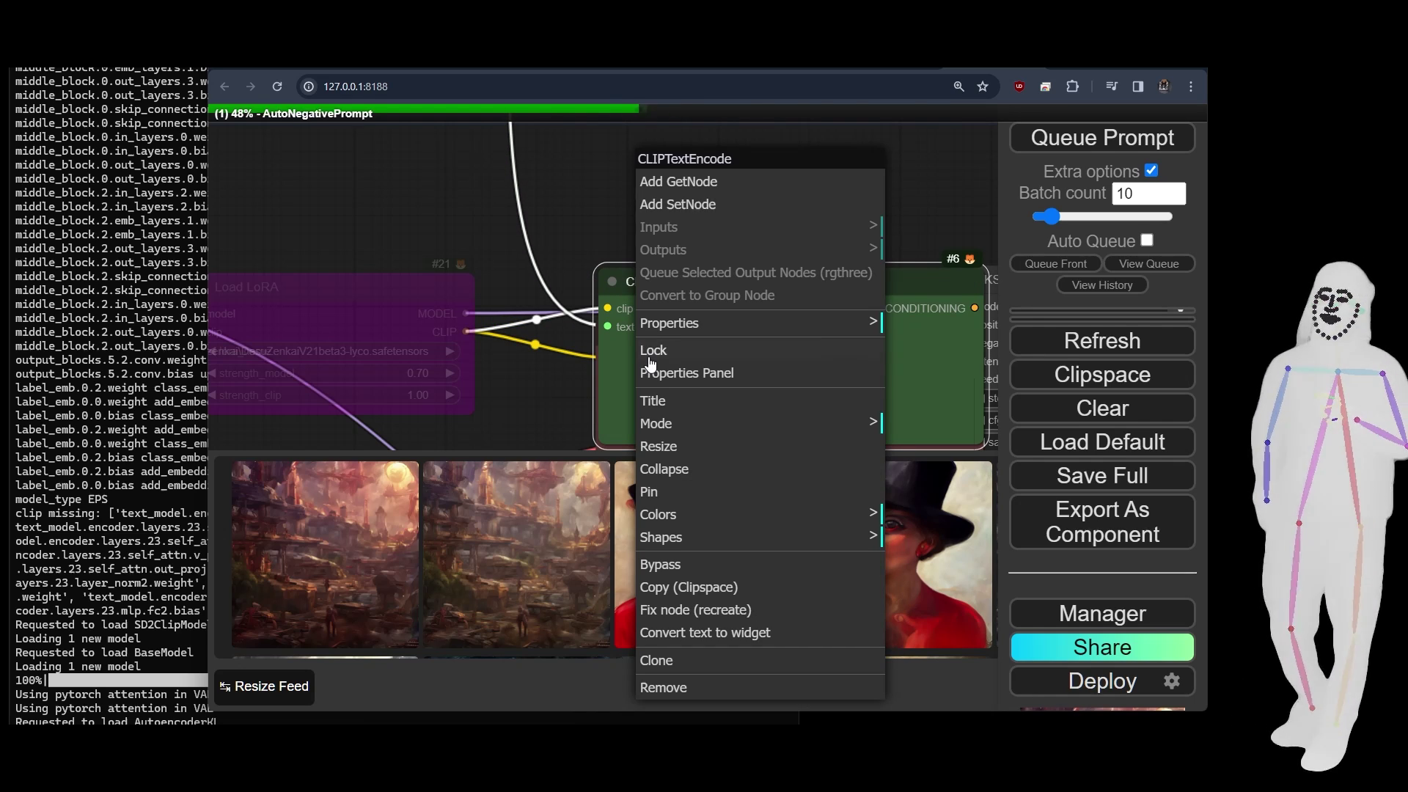
{"action": "left_click", "coordinate": [711, 633]}
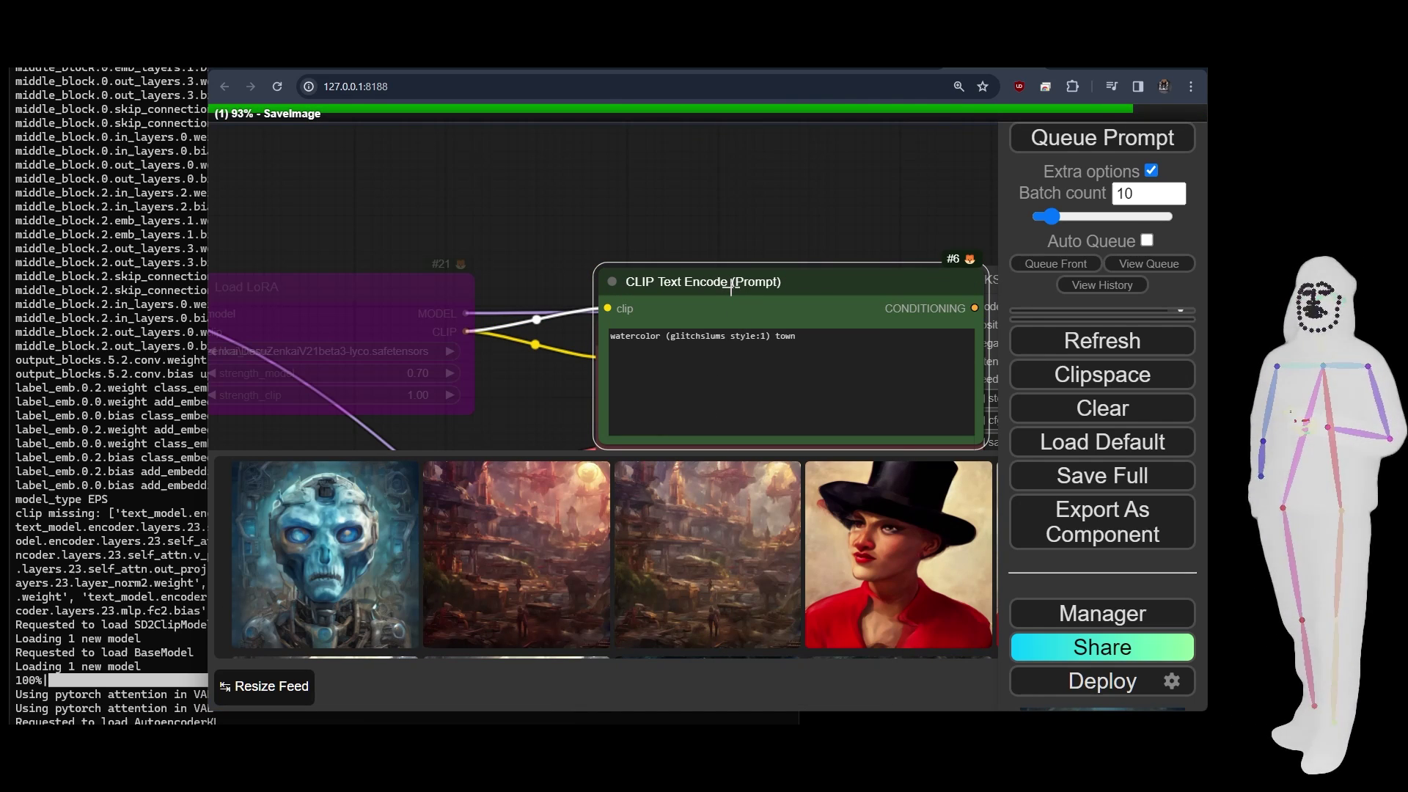
{"action": "left_click_drag", "start_coordinate": [739, 283], "coordinate": [647, 138]}
{"action": "left_click_drag", "start_coordinate": [697, 331], "coordinate": [612, 340]}
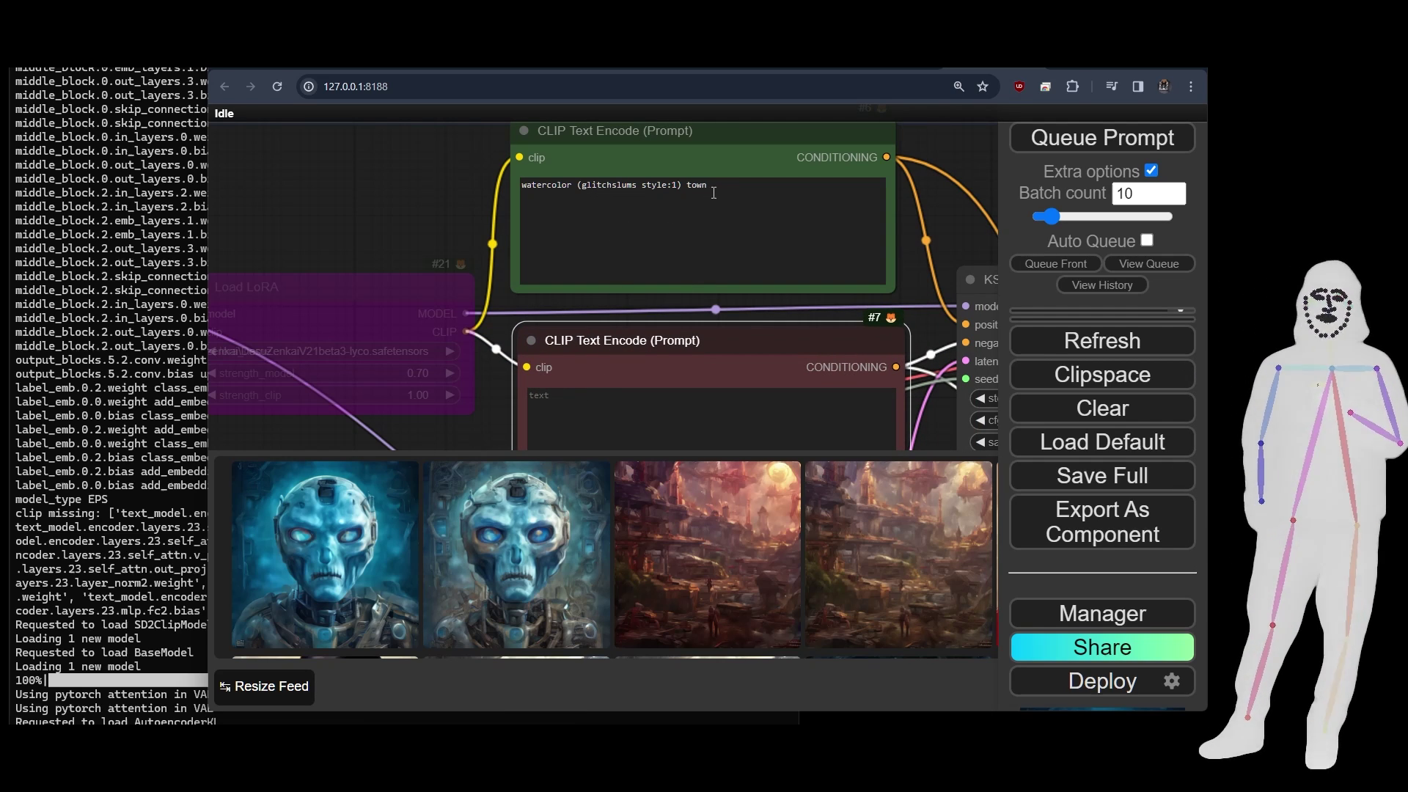
Step: Replace the positive prompt with 'A CAT', turn off Extra options, and queue the workflow
{"action": "left_click_drag", "start_coordinate": [714, 193], "coordinate": [536, 190]}
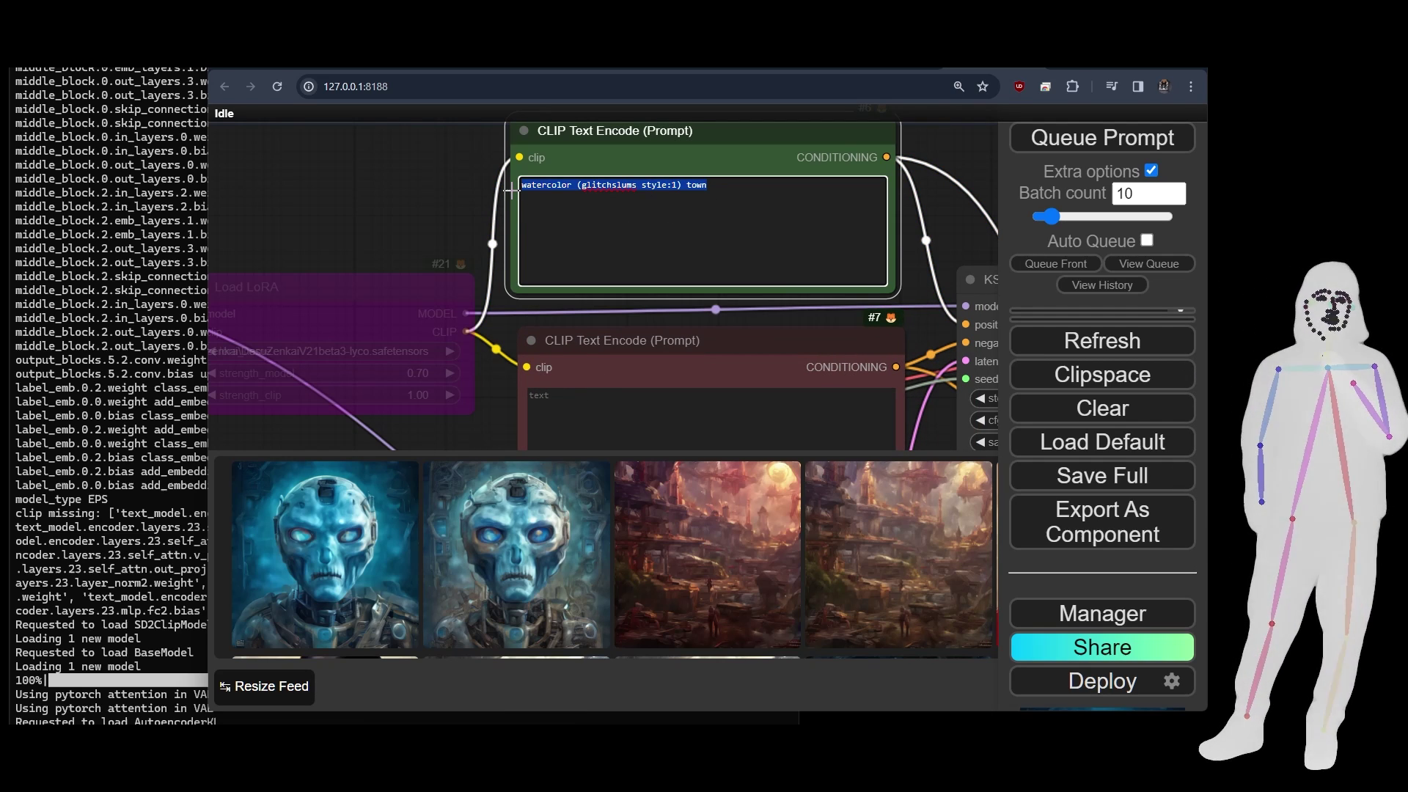
{"action": "type", "text": "A CAT"}
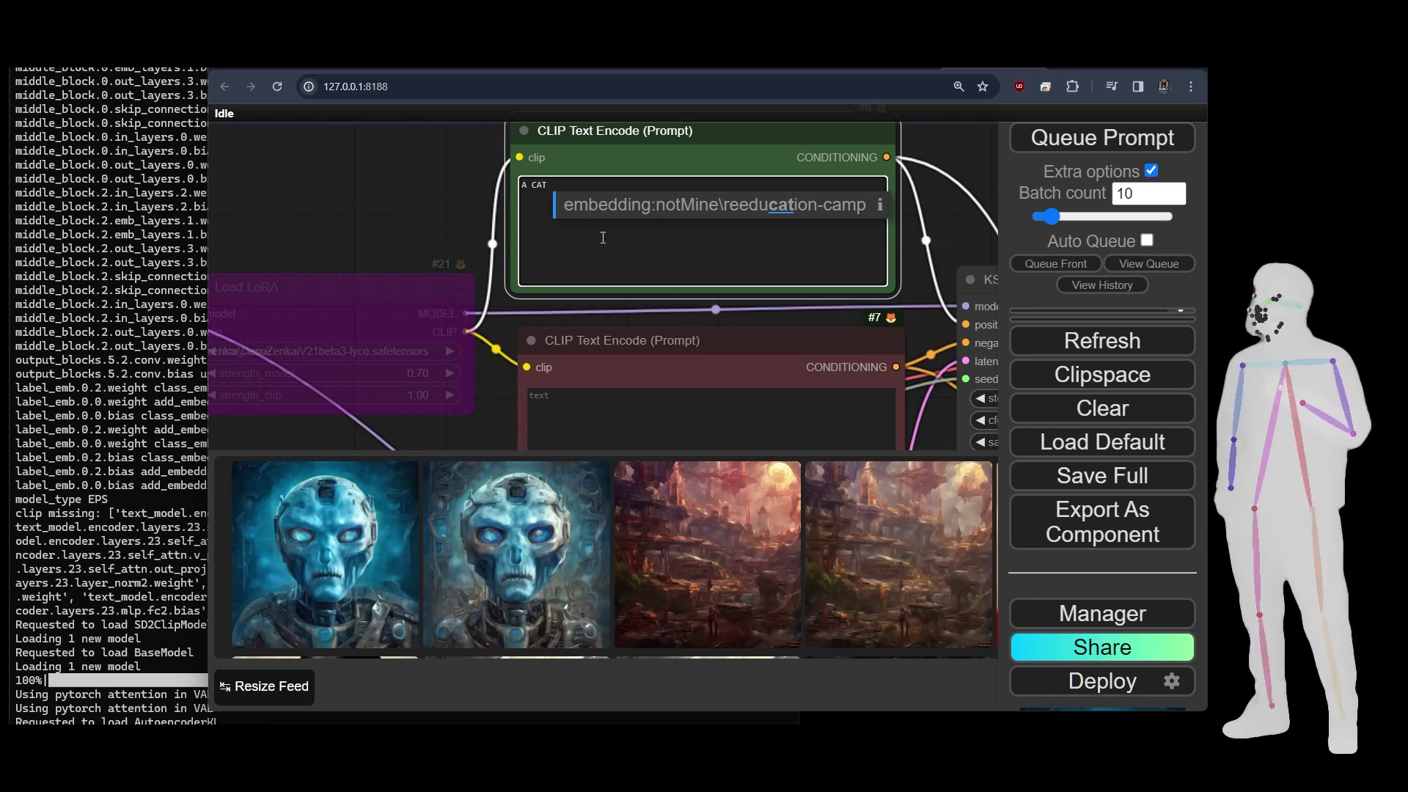
{"action": "left_click", "coordinate": [1151, 171]}
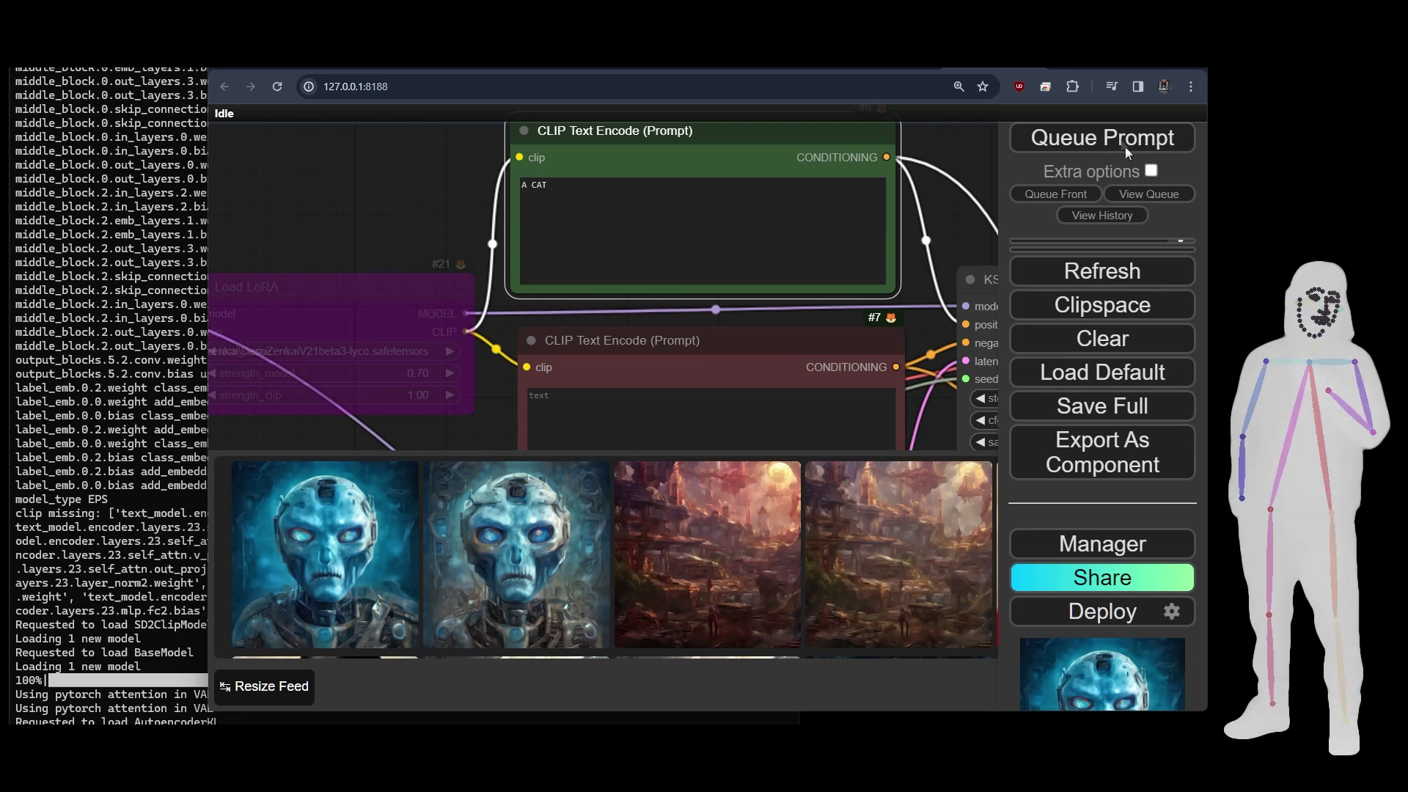
{"action": "left_click", "coordinate": [1109, 140]}
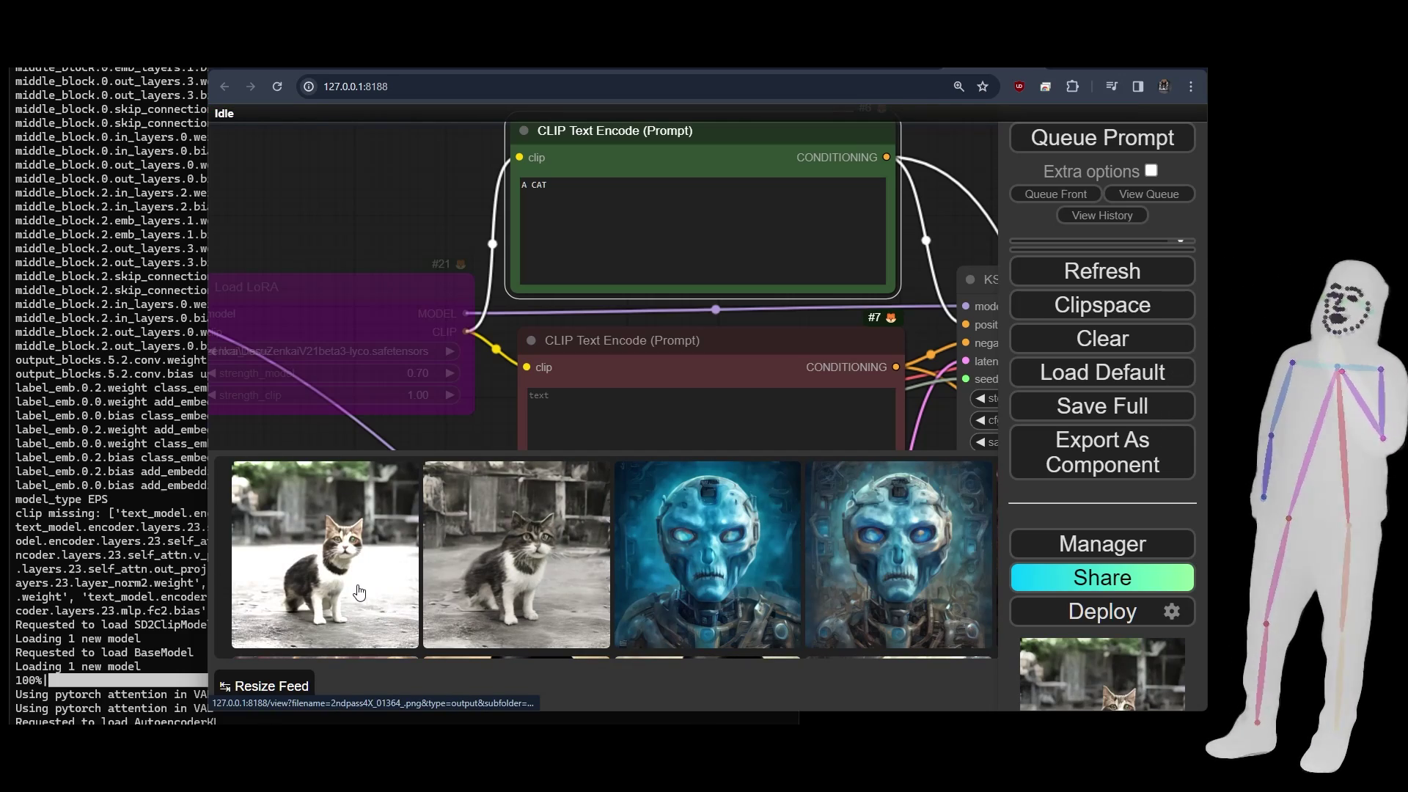
Step: Compare the first-pass and upscaled colour cat images at full size
{"action": "left_click", "coordinate": [532, 571]}
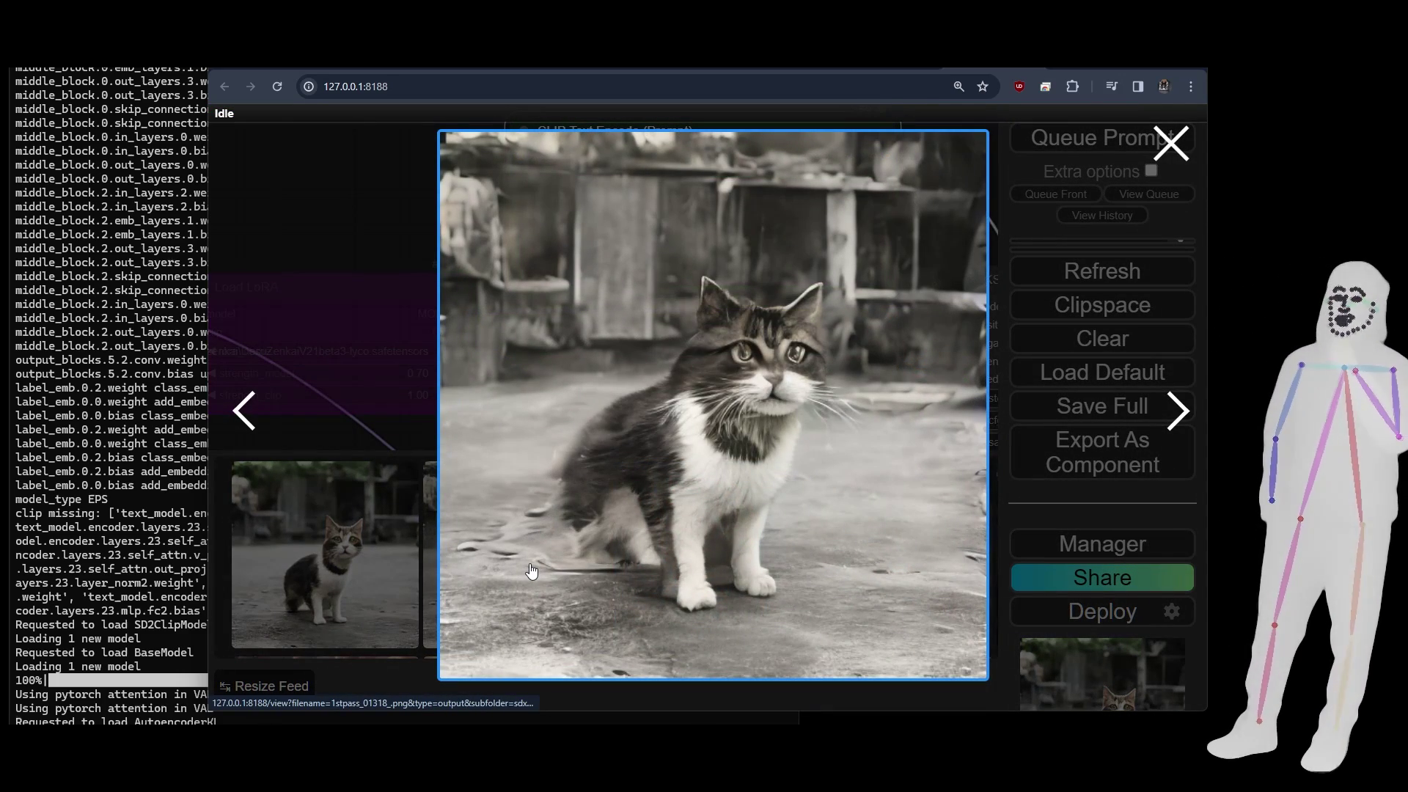
{"action": "left_click", "coordinate": [392, 566]}
{"action": "left_click", "coordinate": [358, 565]}
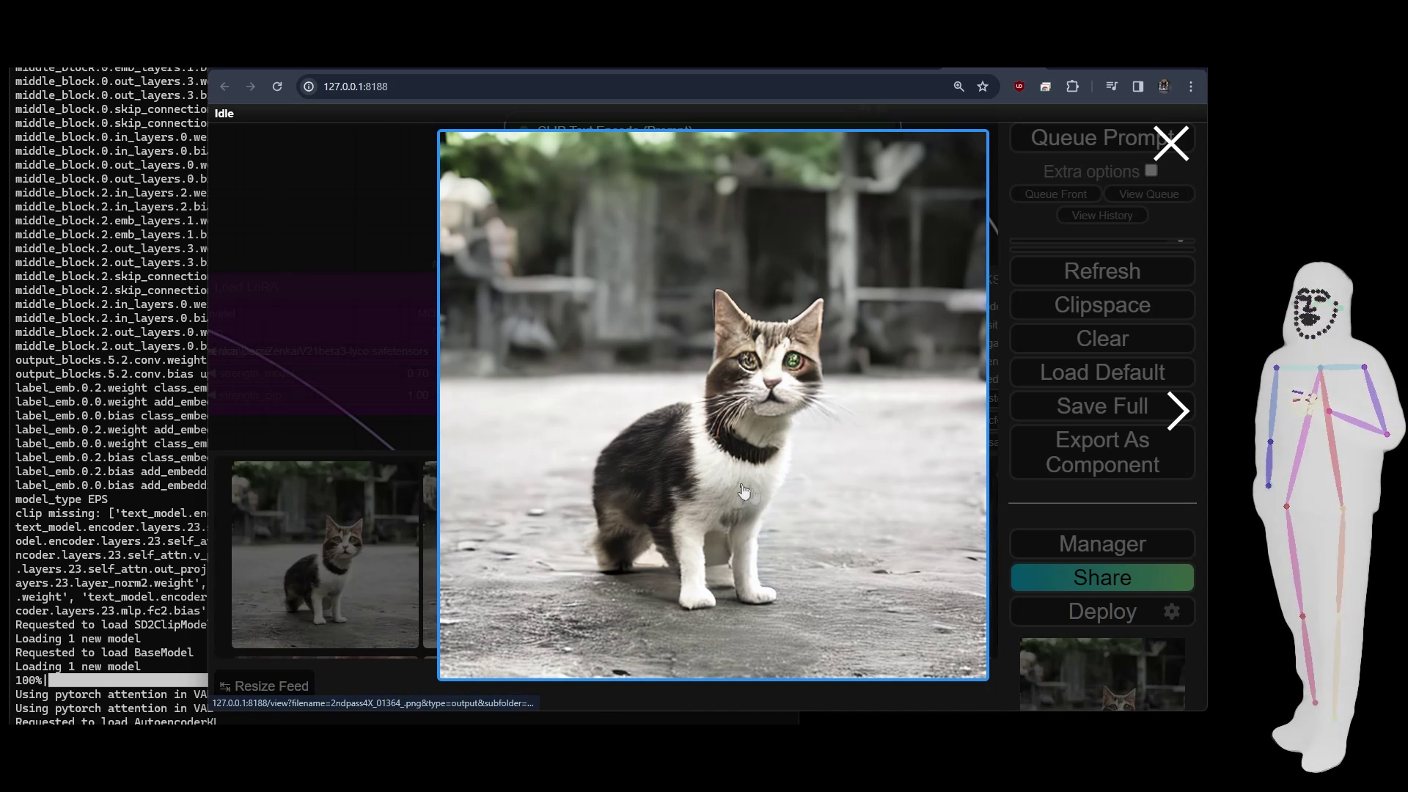
{"action": "left_click", "coordinate": [1170, 142]}
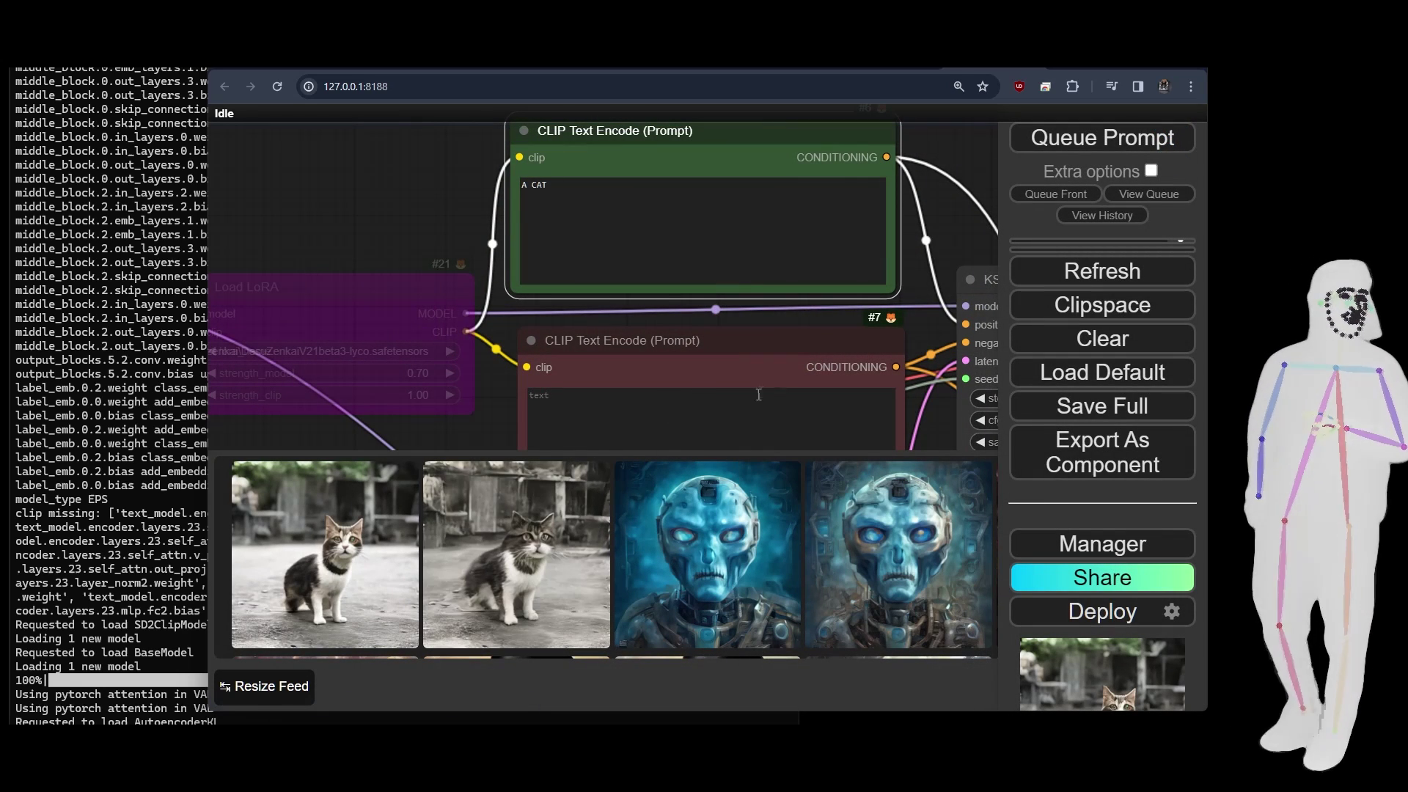
{"action": "scroll", "coordinate": [346, 226], "scroll_direction": "down", "scroll_amount": 5}
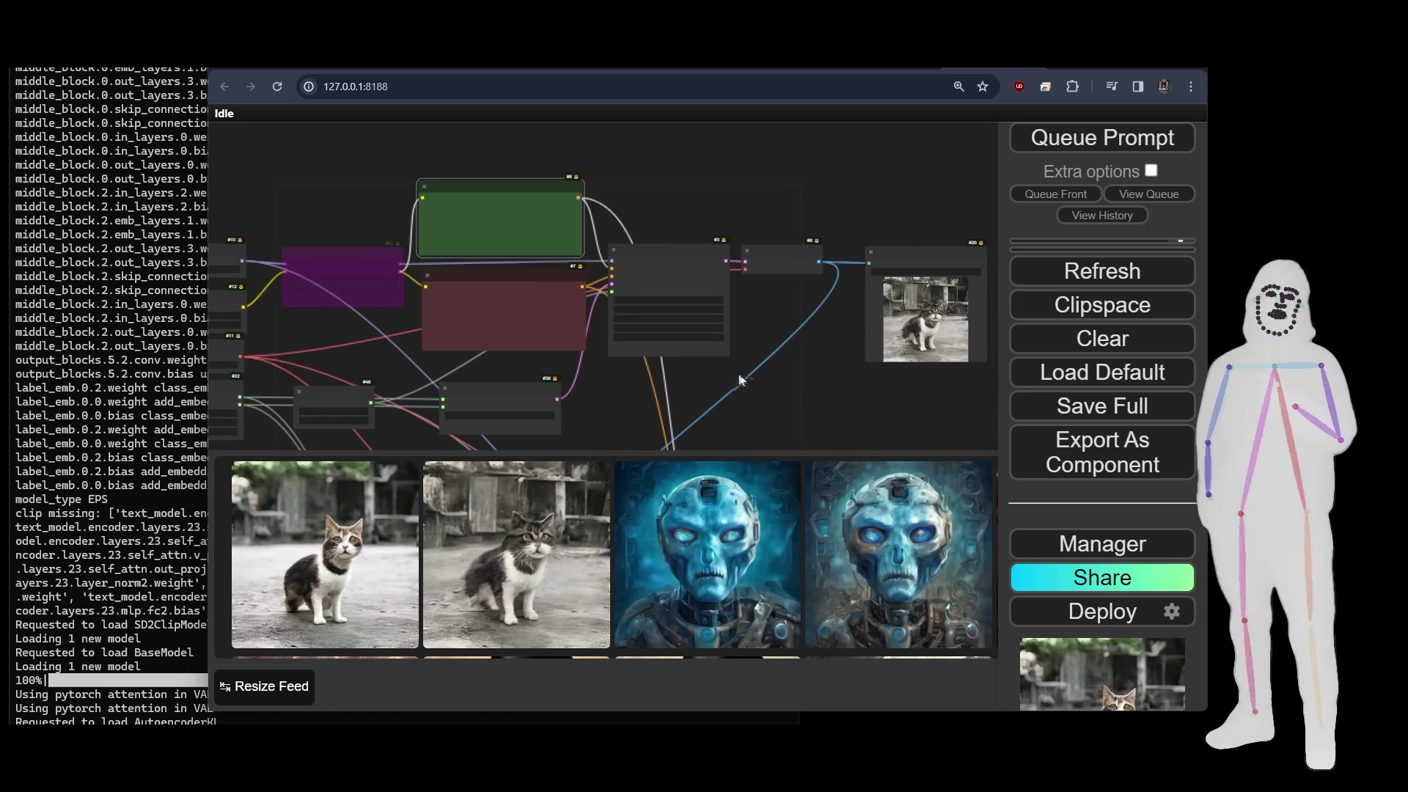
Step: Set the KSampler denoise to 0.50 and queue the image-to-image cat workflow
{"action": "left_click_drag", "start_coordinate": [738, 377], "coordinate": [535, 159]}
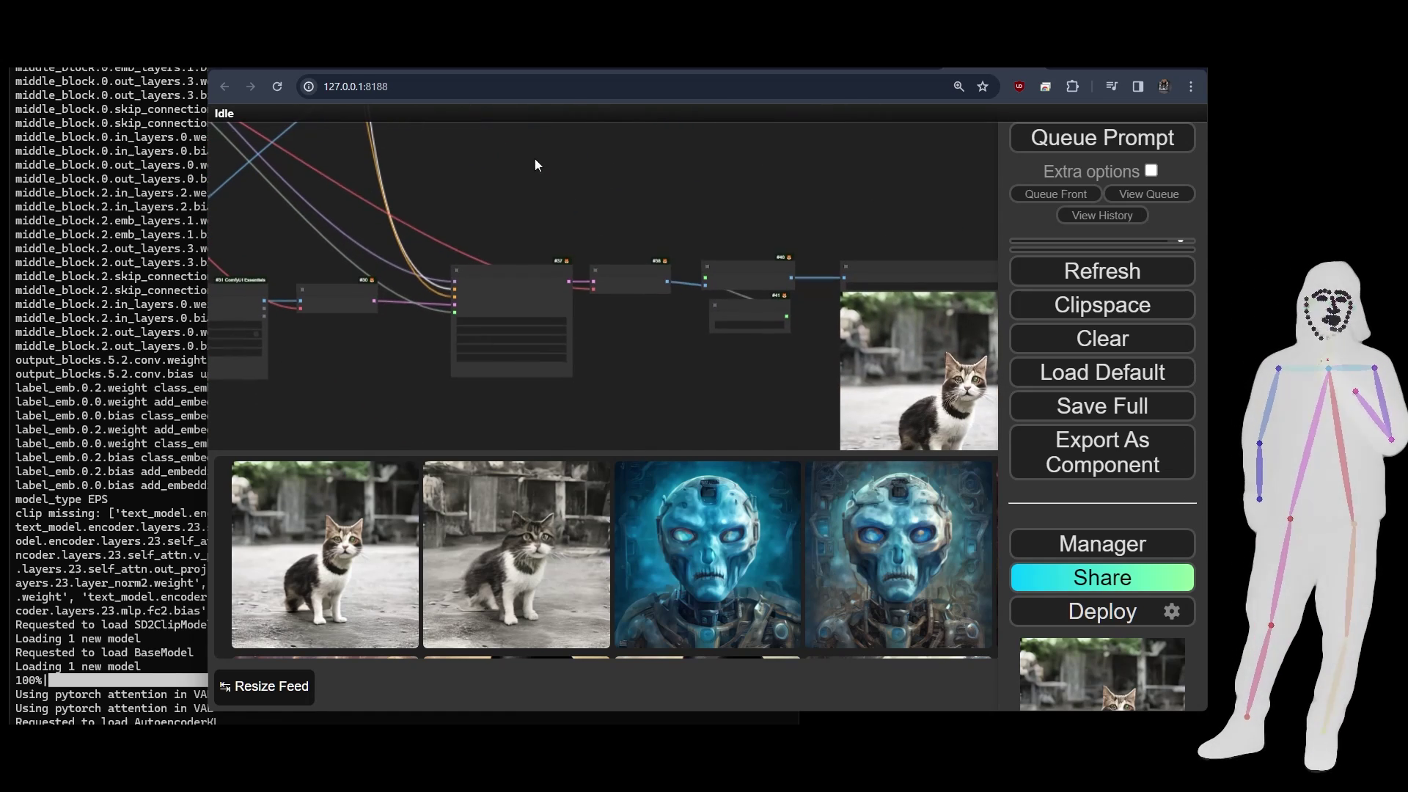
{"action": "scroll", "coordinate": [484, 410], "scroll_direction": "up", "scroll_amount": 6}
{"action": "left_click", "coordinate": [607, 308]}
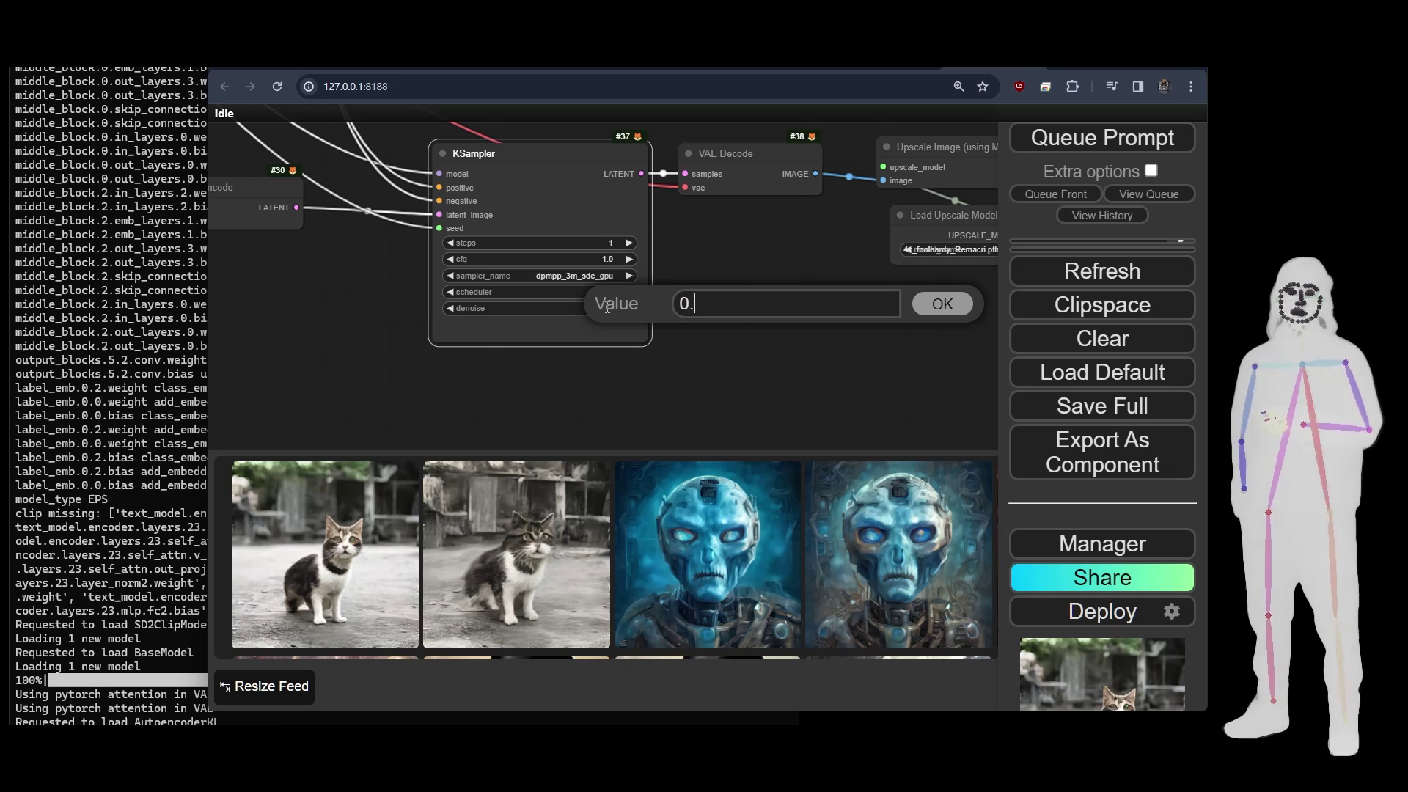
{"action": "left_click", "coordinate": [935, 308]}
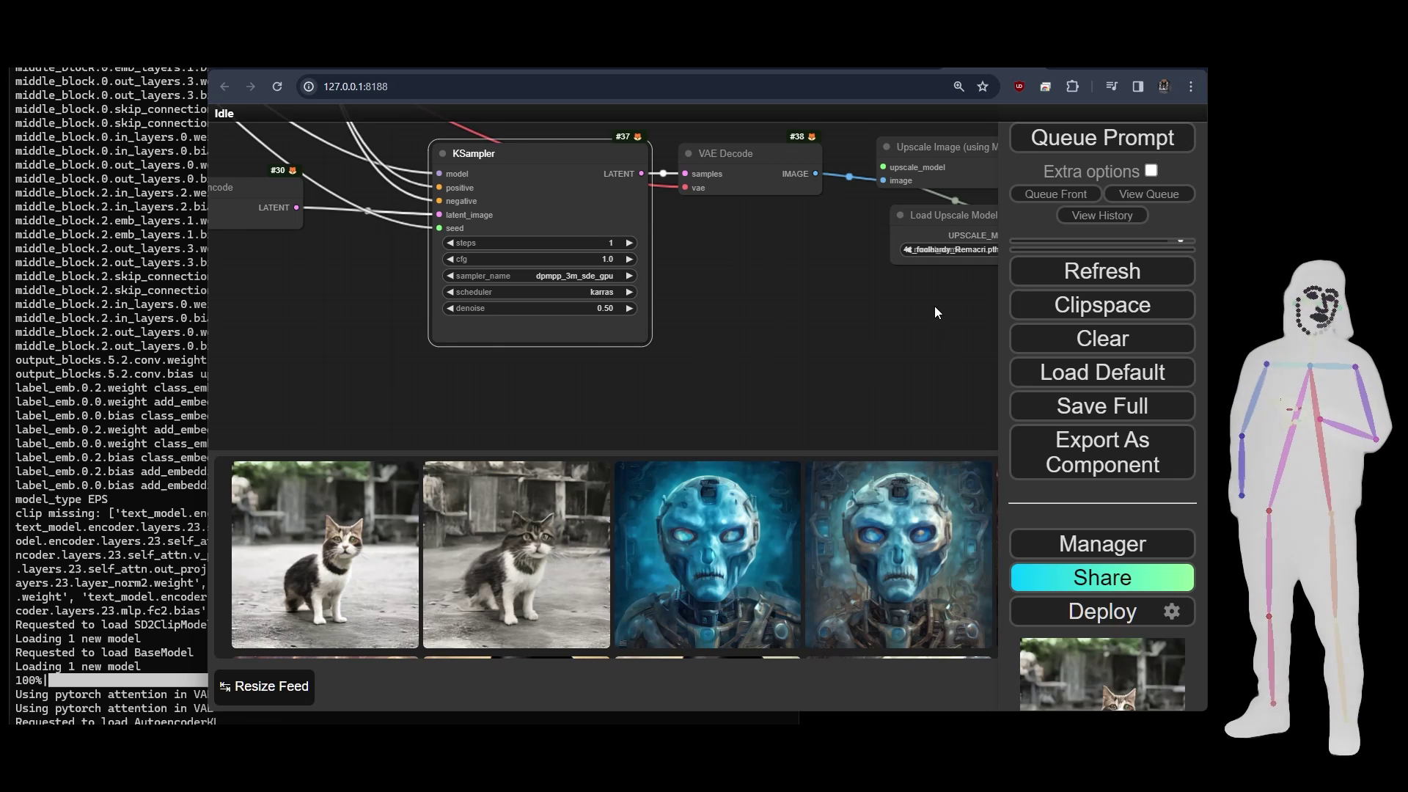
{"action": "left_click", "coordinate": [1093, 138]}
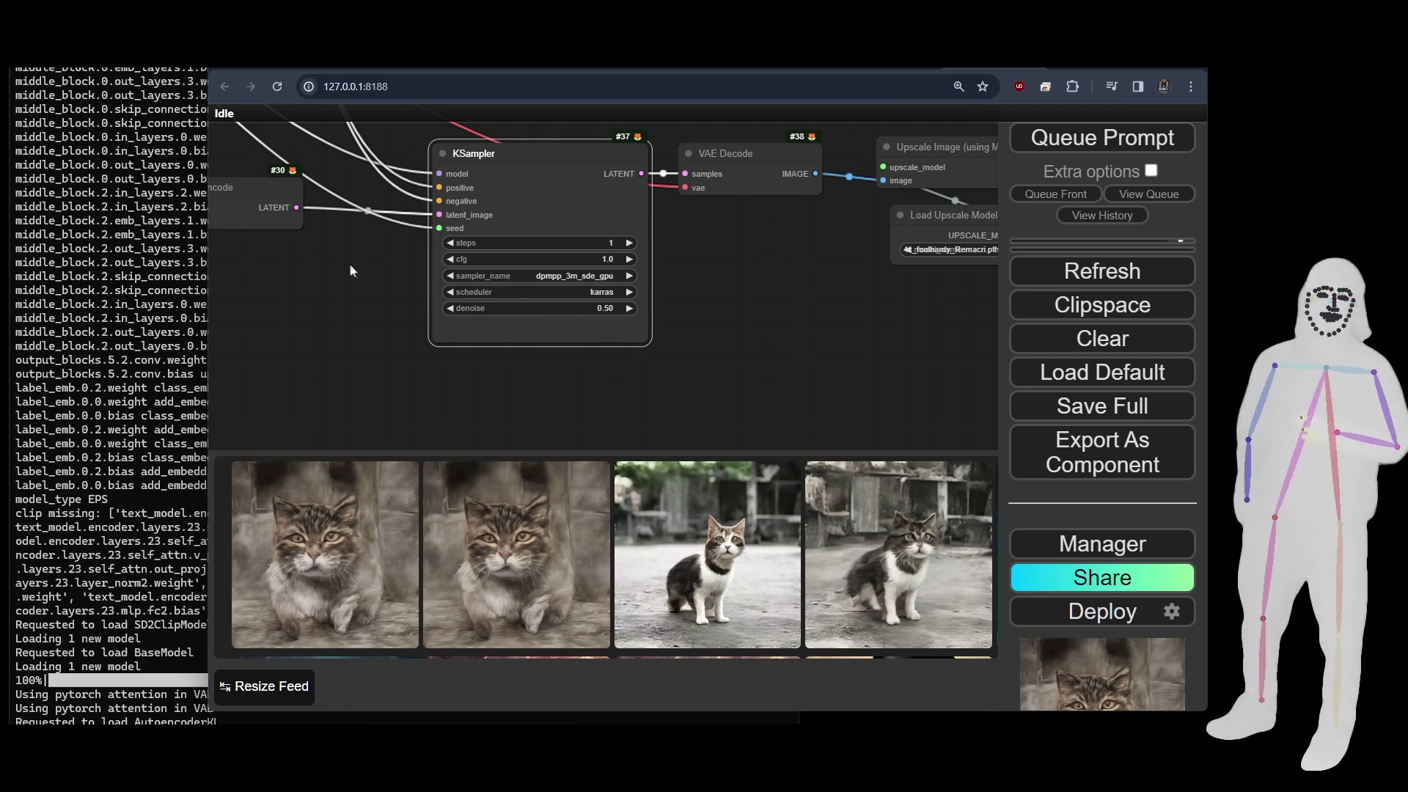
Step: Compare the new painted tabby results with the cat photo in the lightbox
{"action": "left_click", "coordinate": [489, 573]}
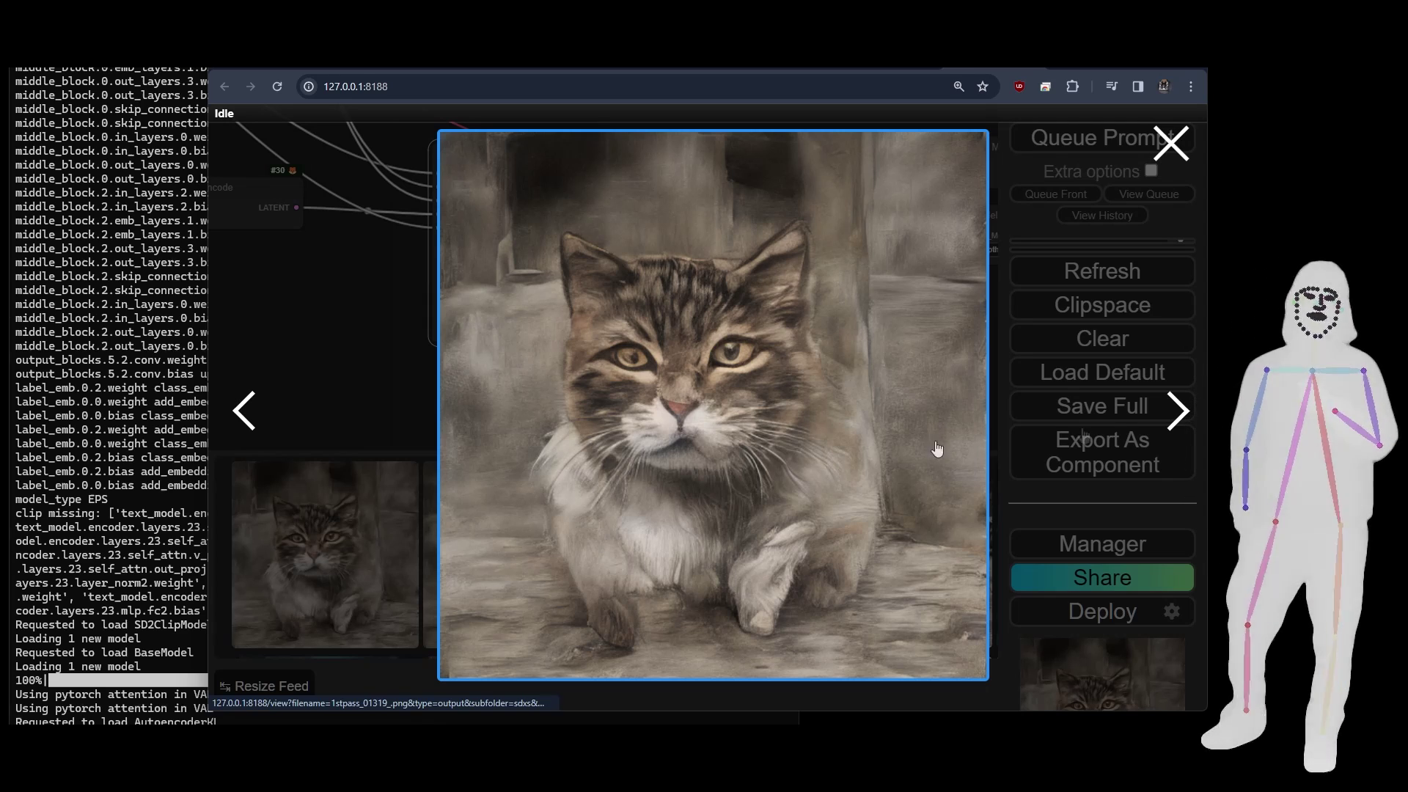
{"action": "left_click", "coordinate": [1182, 412]}
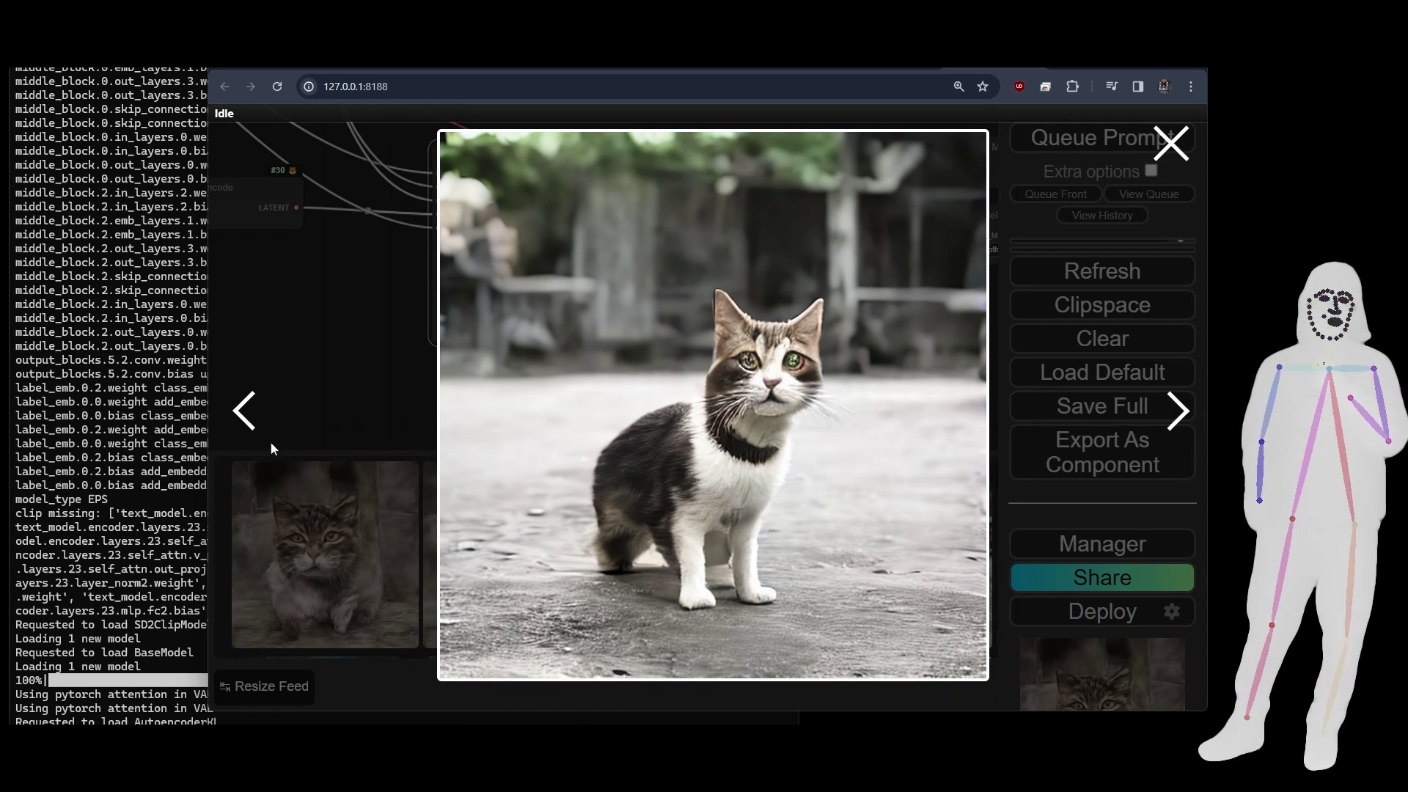
{"action": "left_click", "coordinate": [253, 417]}
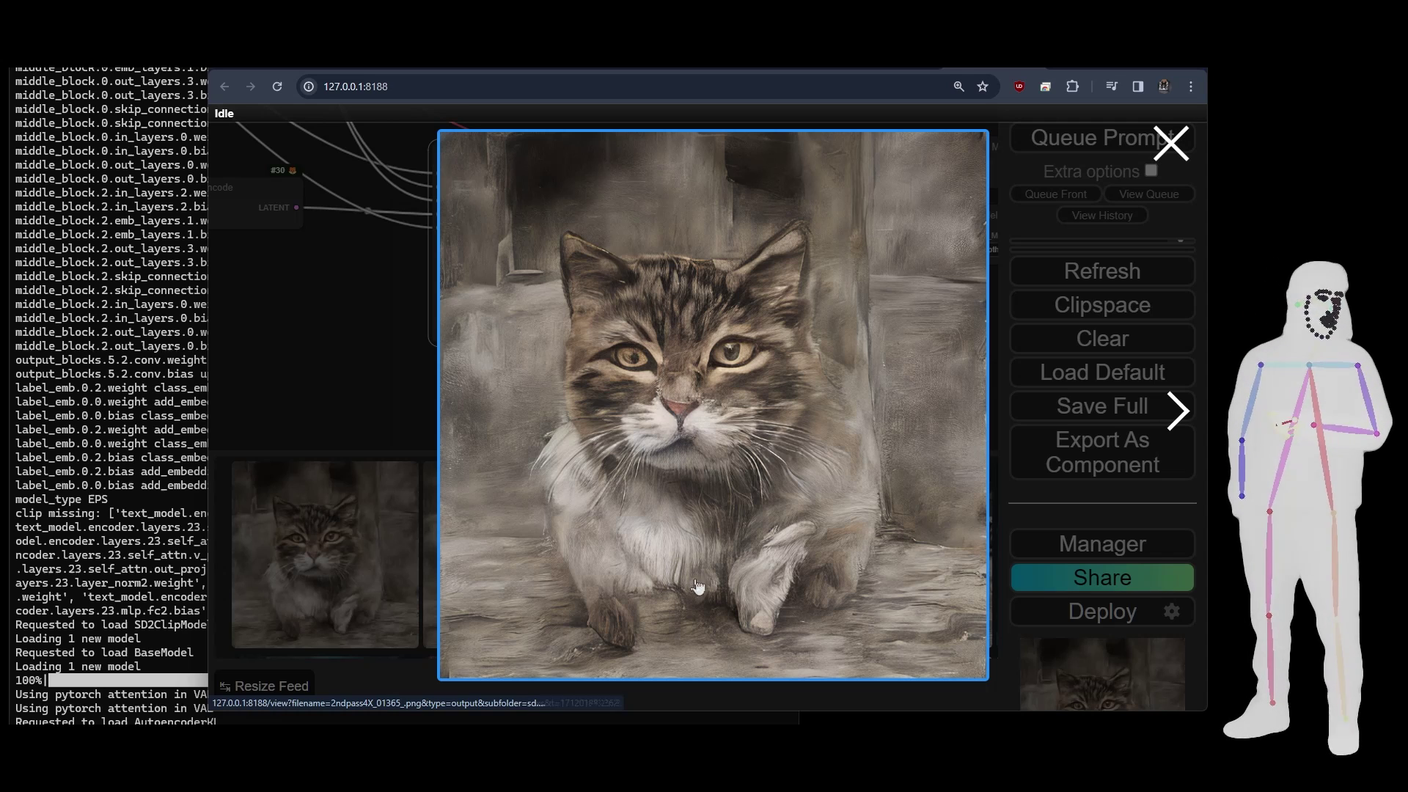
{"action": "left_click", "coordinate": [1178, 409]}
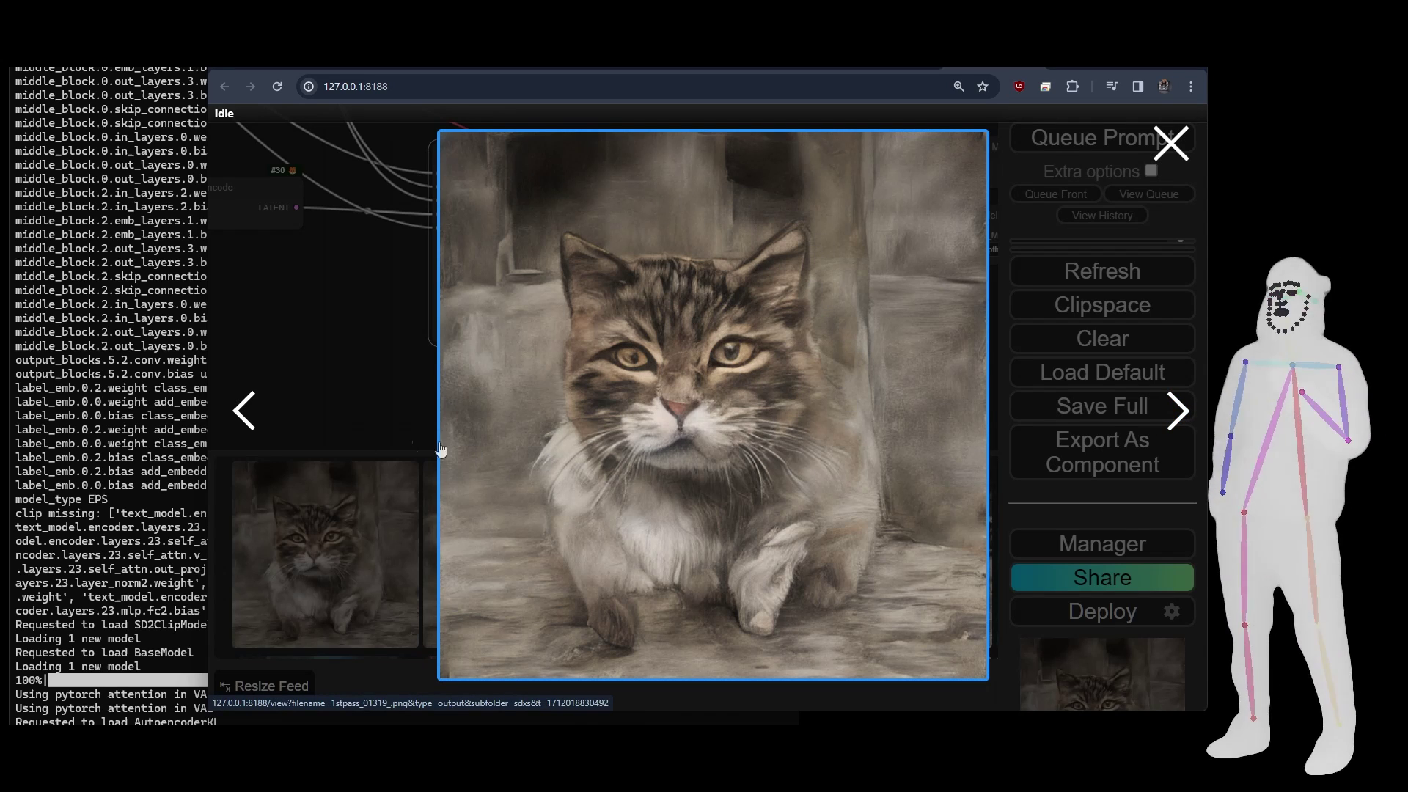
{"action": "left_click", "coordinate": [243, 420]}
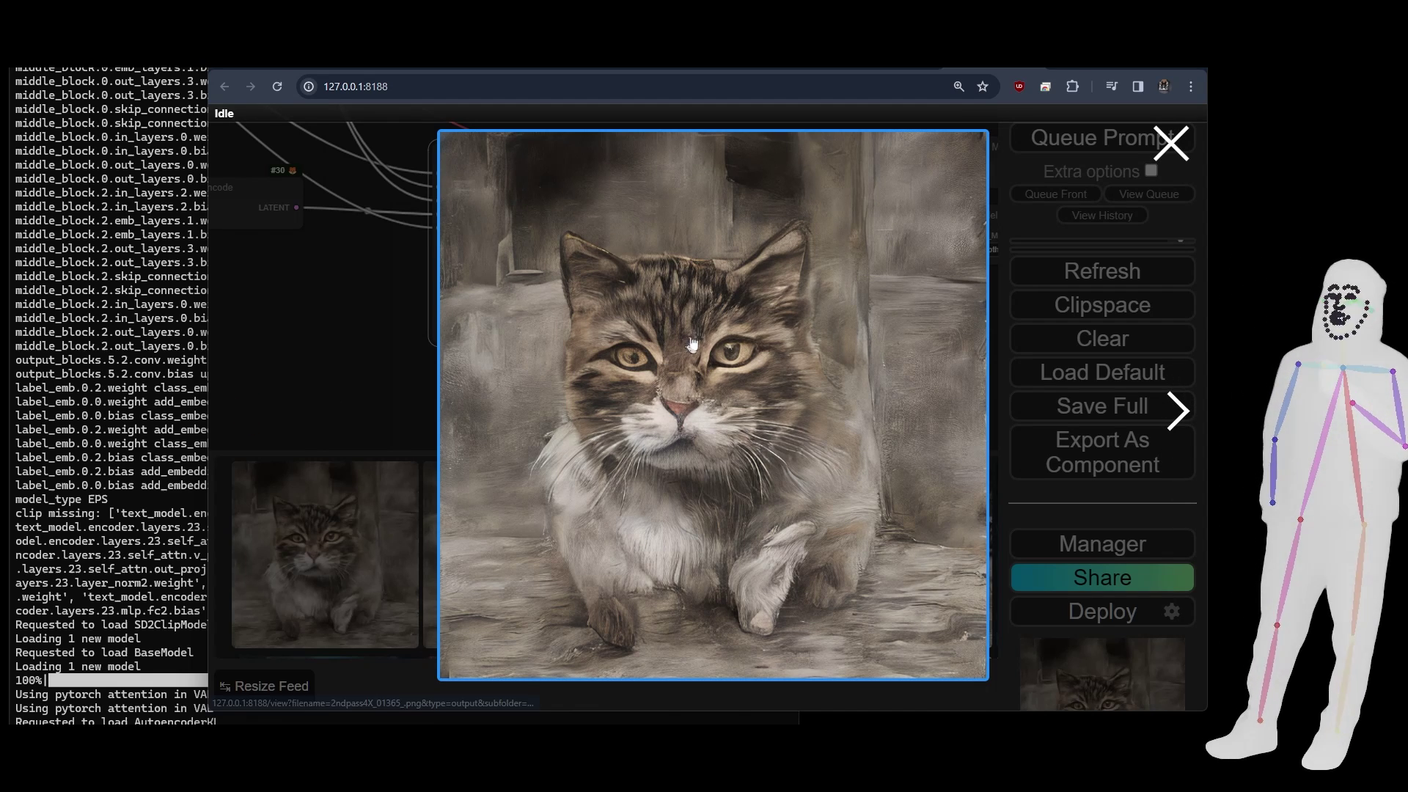
{"action": "left_click", "coordinate": [1171, 143]}
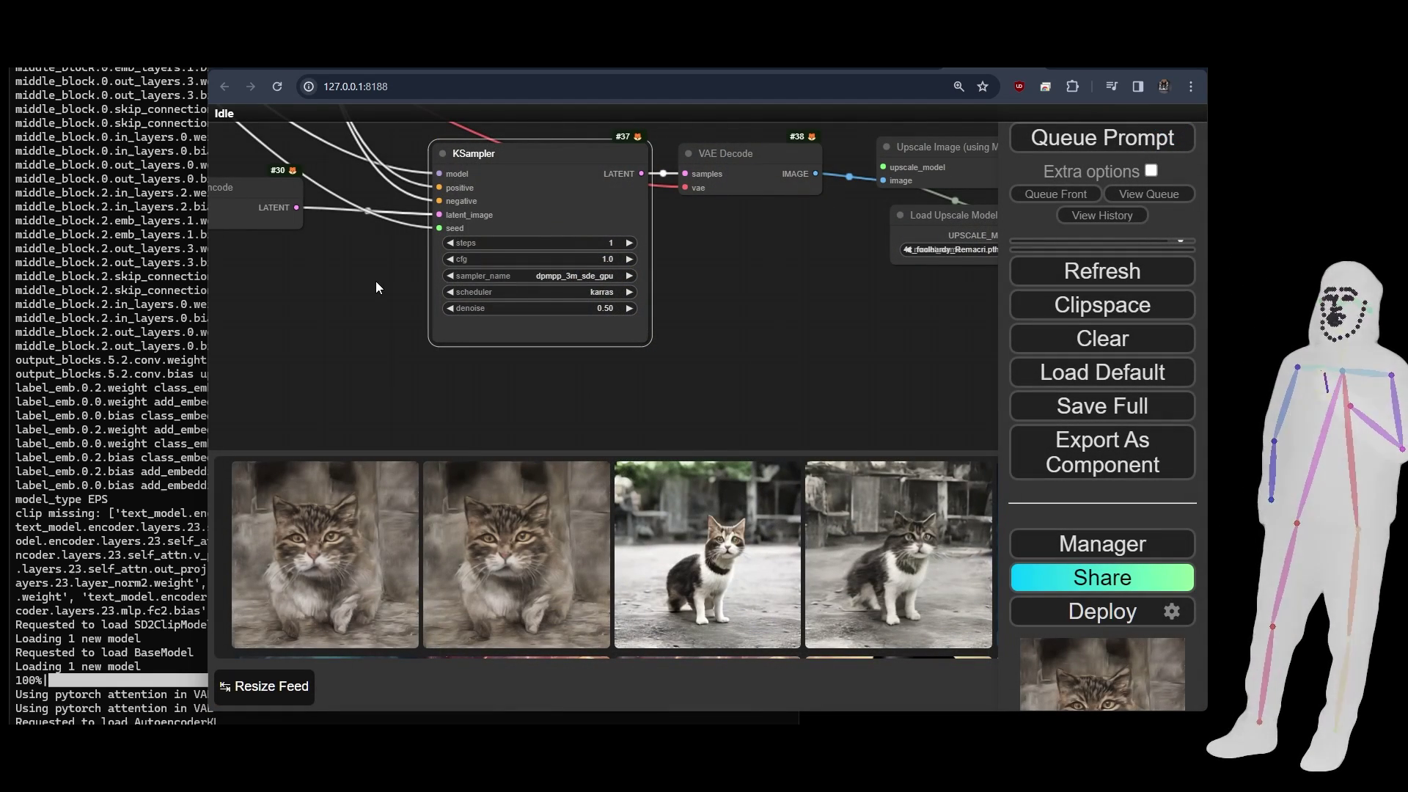
Step: Change the KSampler denoise to 0.75 and queue a new run
{"action": "left_click", "coordinate": [601, 306]}
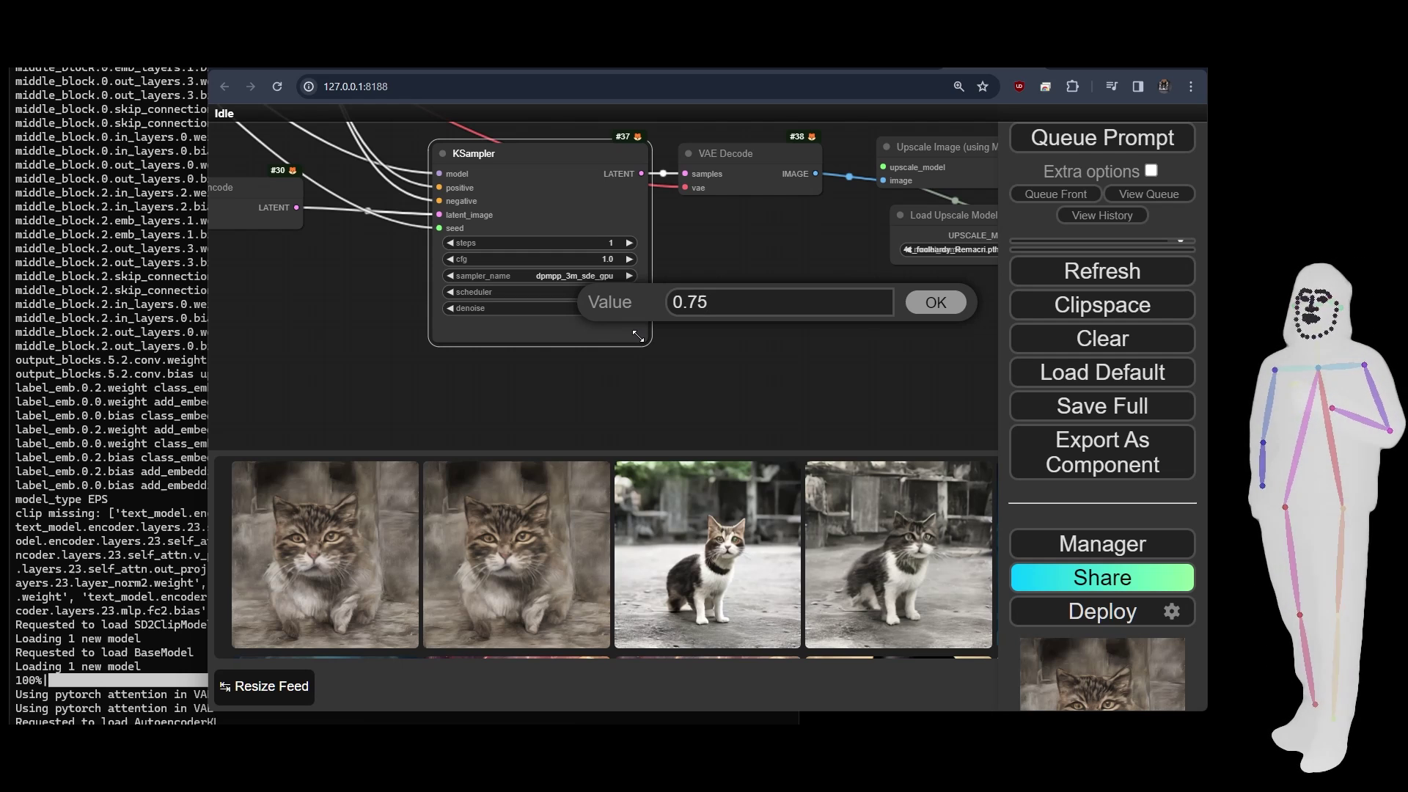
{"action": "type", "text": "0.75"}
{"action": "key", "text": "Return"}
{"action": "left_click", "coordinate": [1078, 143]}
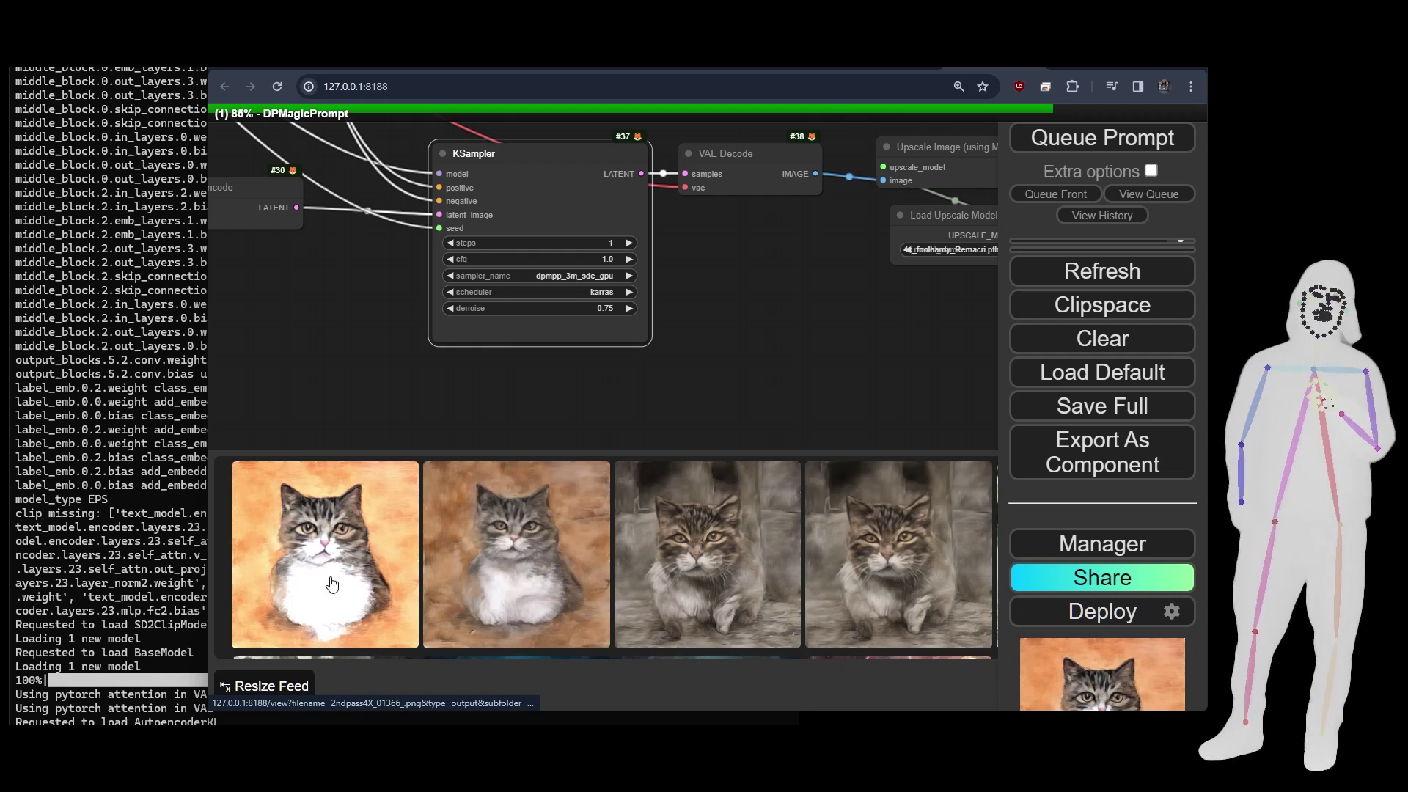
Step: Compare the two orange-background painted cat results enlarged
{"action": "left_click", "coordinate": [513, 555]}
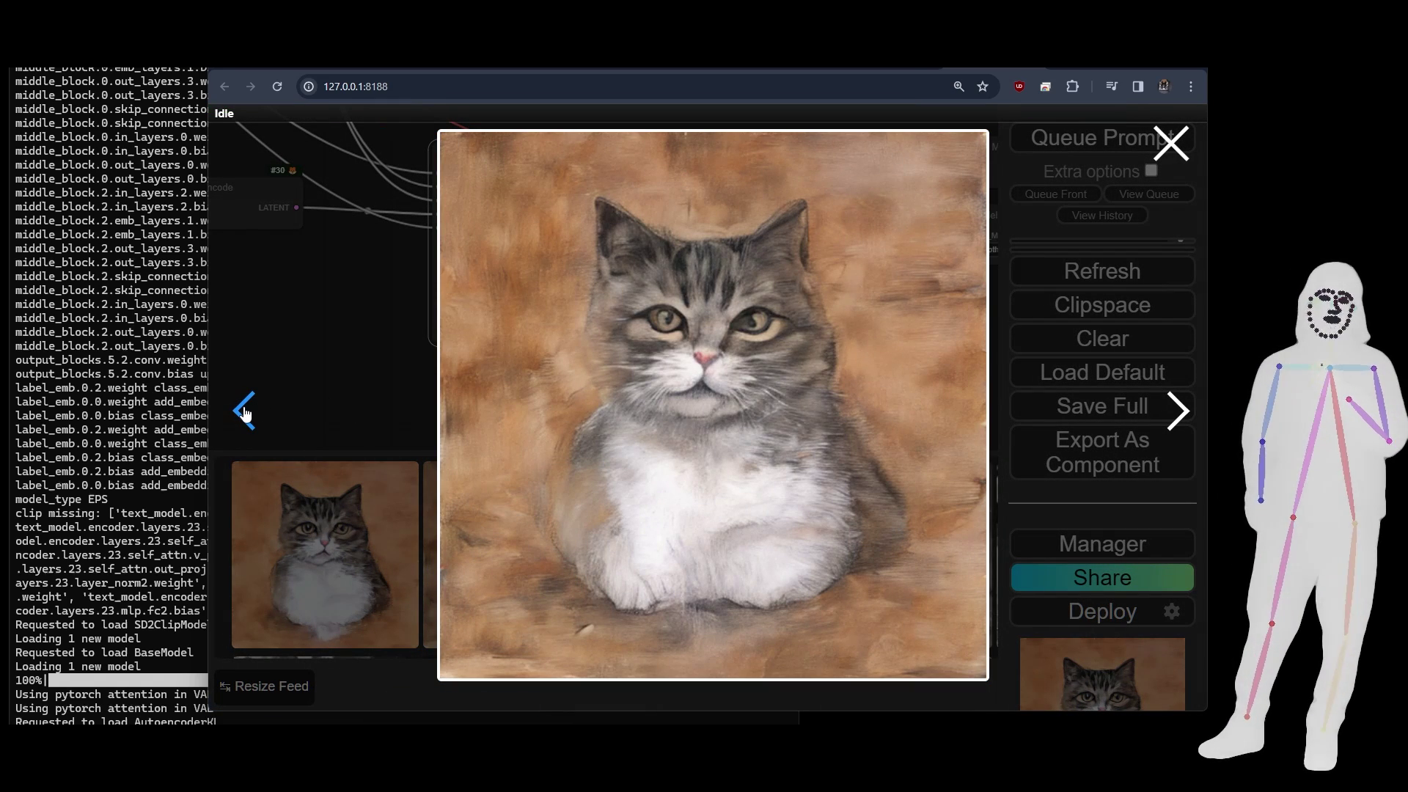
{"action": "left_click", "coordinate": [244, 410]}
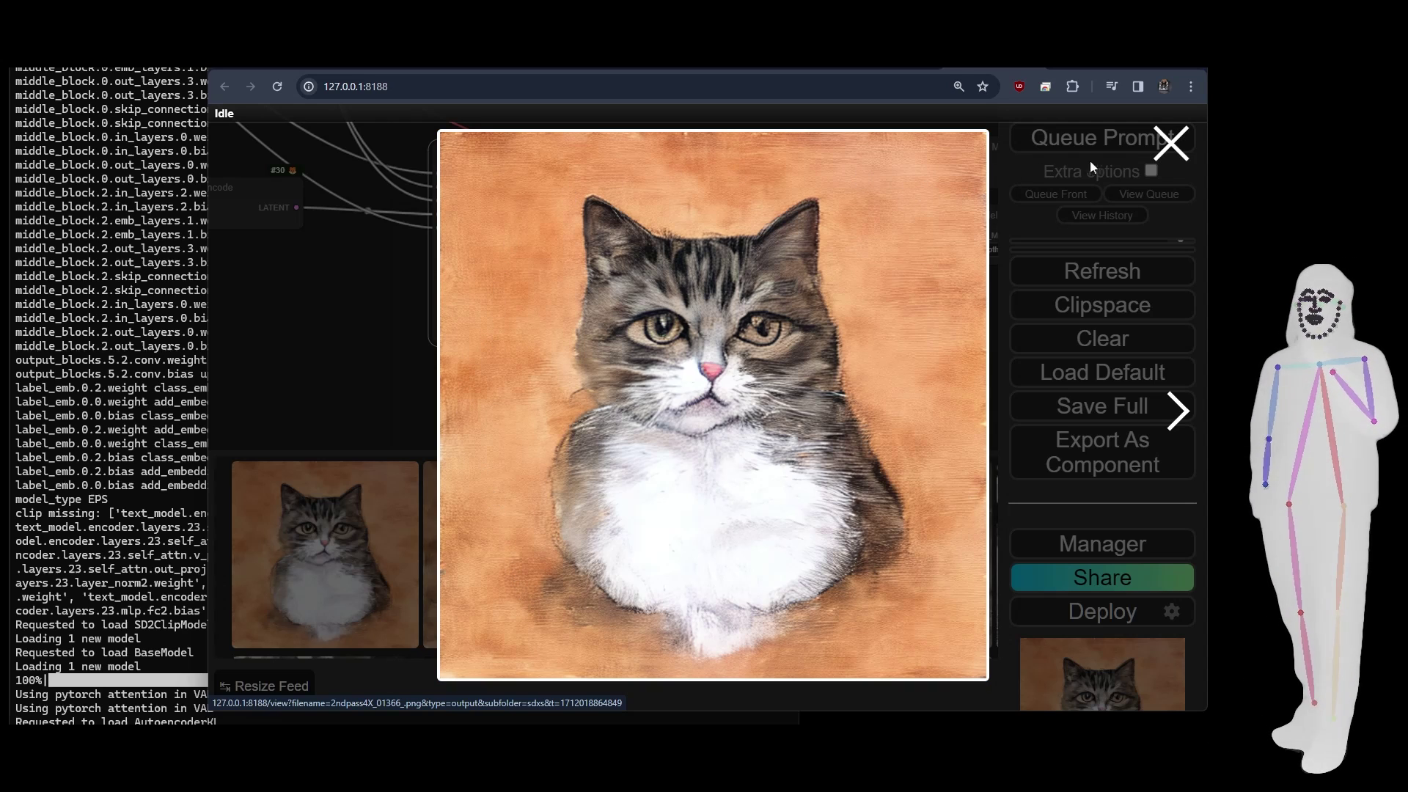
{"action": "left_click", "coordinate": [1170, 146]}
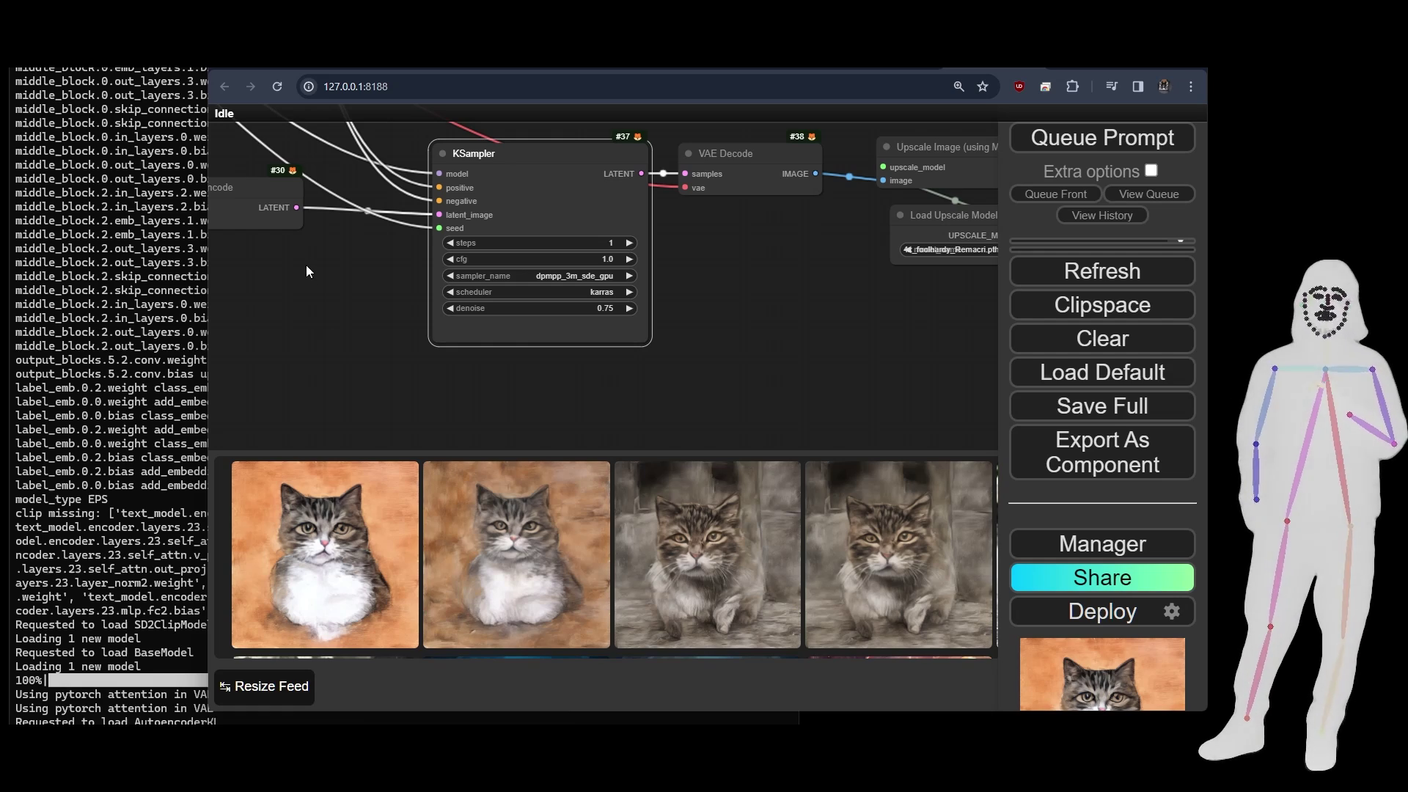
Step: Type 'PAINTING drawing sketch fa…' into the negative CLIP Text Encode prompt
{"action": "left_click_drag", "start_coordinate": [306, 266], "coordinate": [785, 317]}
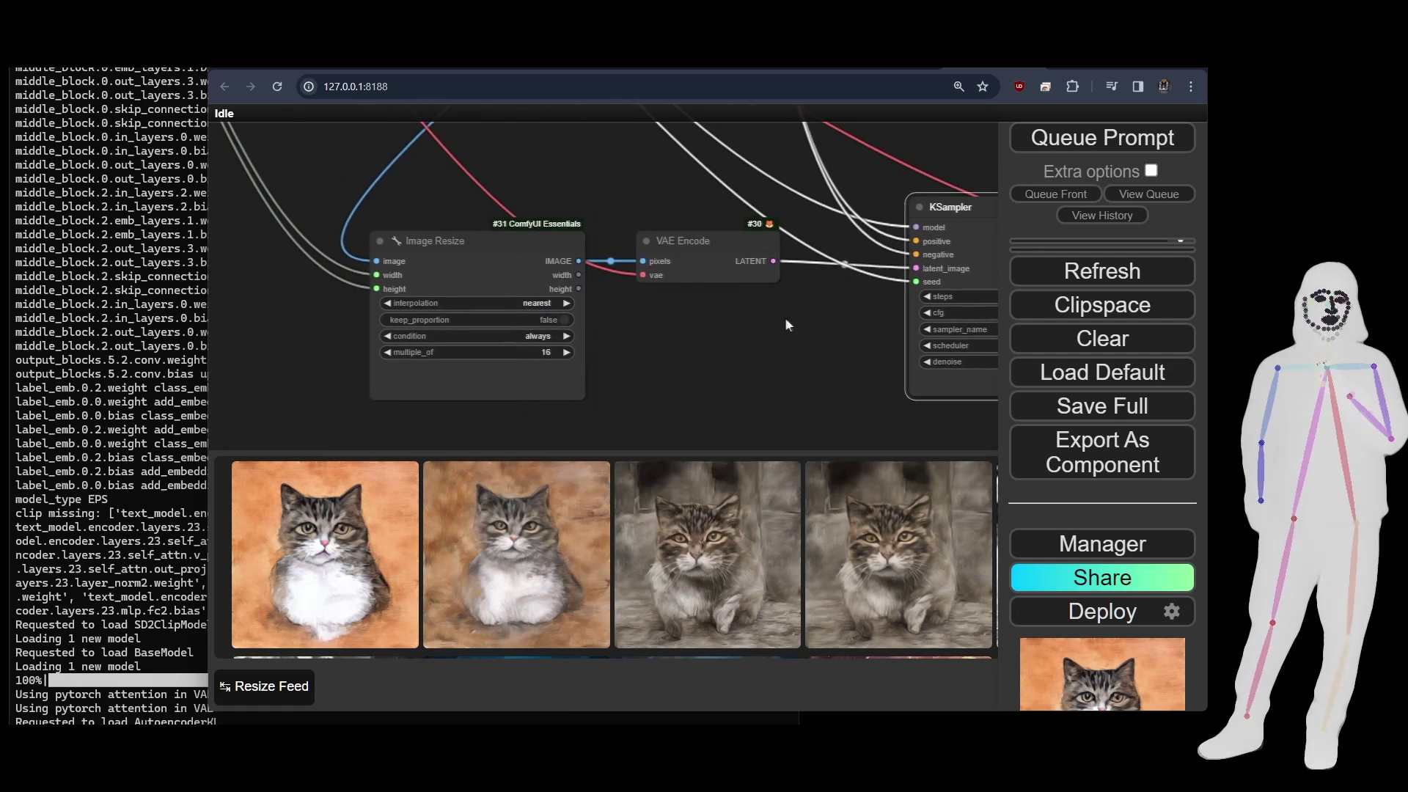
{"action": "scroll", "coordinate": [650, 303], "scroll_direction": "up", "scroll_amount": 6}
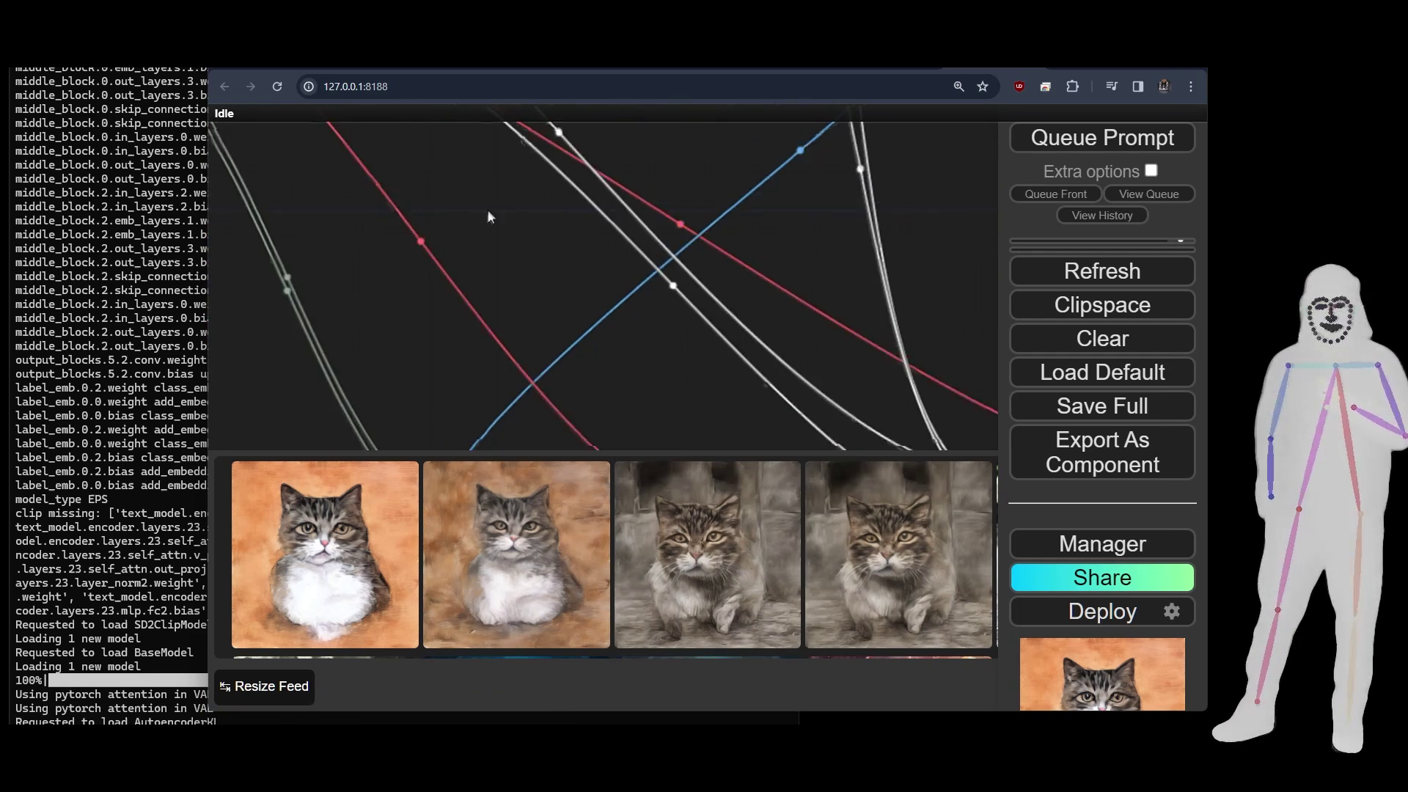
{"action": "scroll", "coordinate": [490, 217], "scroll_direction": "down", "scroll_amount": 5}
{"action": "scroll", "coordinate": [349, 269], "scroll_direction": "up", "scroll_amount": 3}
{"action": "scroll", "coordinate": [443, 391], "scroll_direction": "up", "scroll_amount": 2}
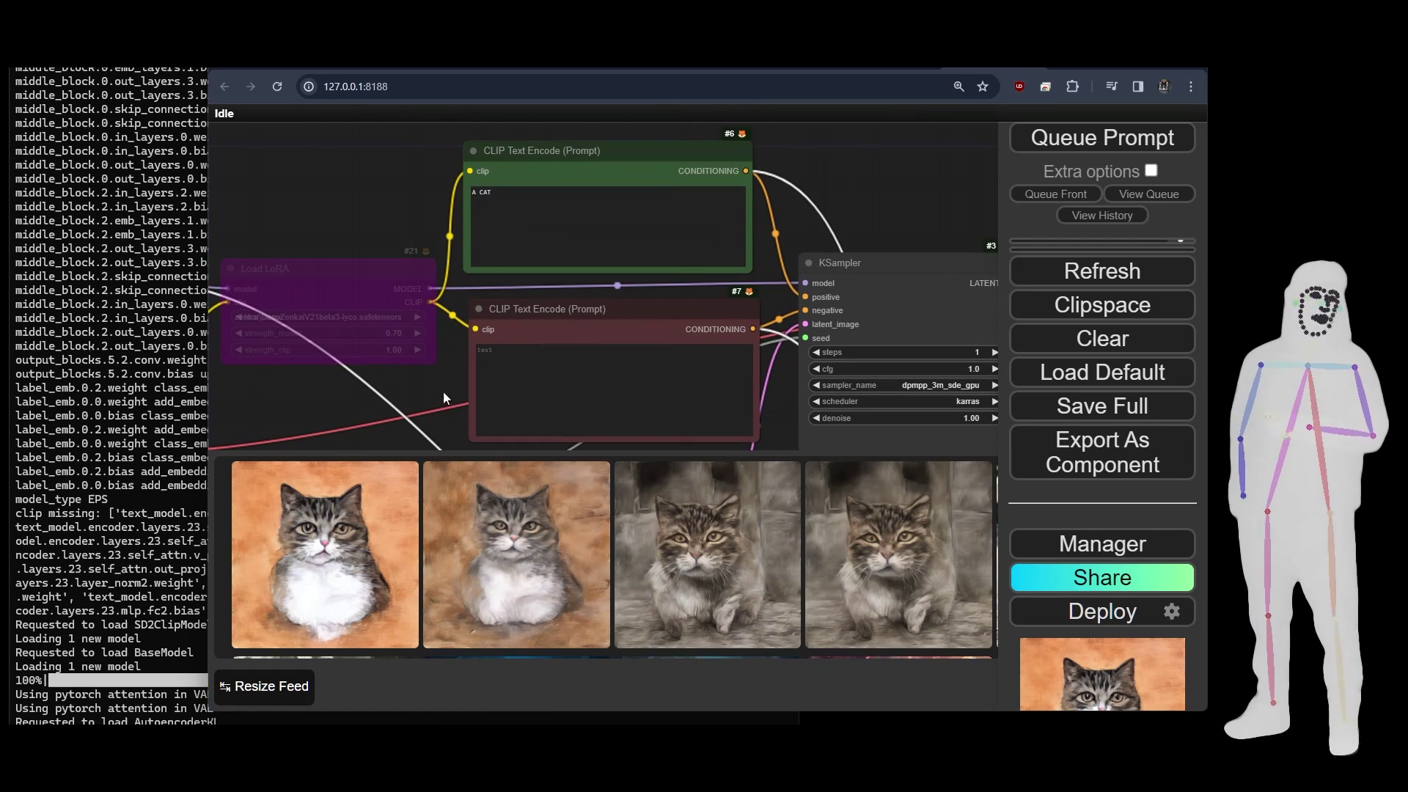
{"action": "left_click", "coordinate": [517, 361]}
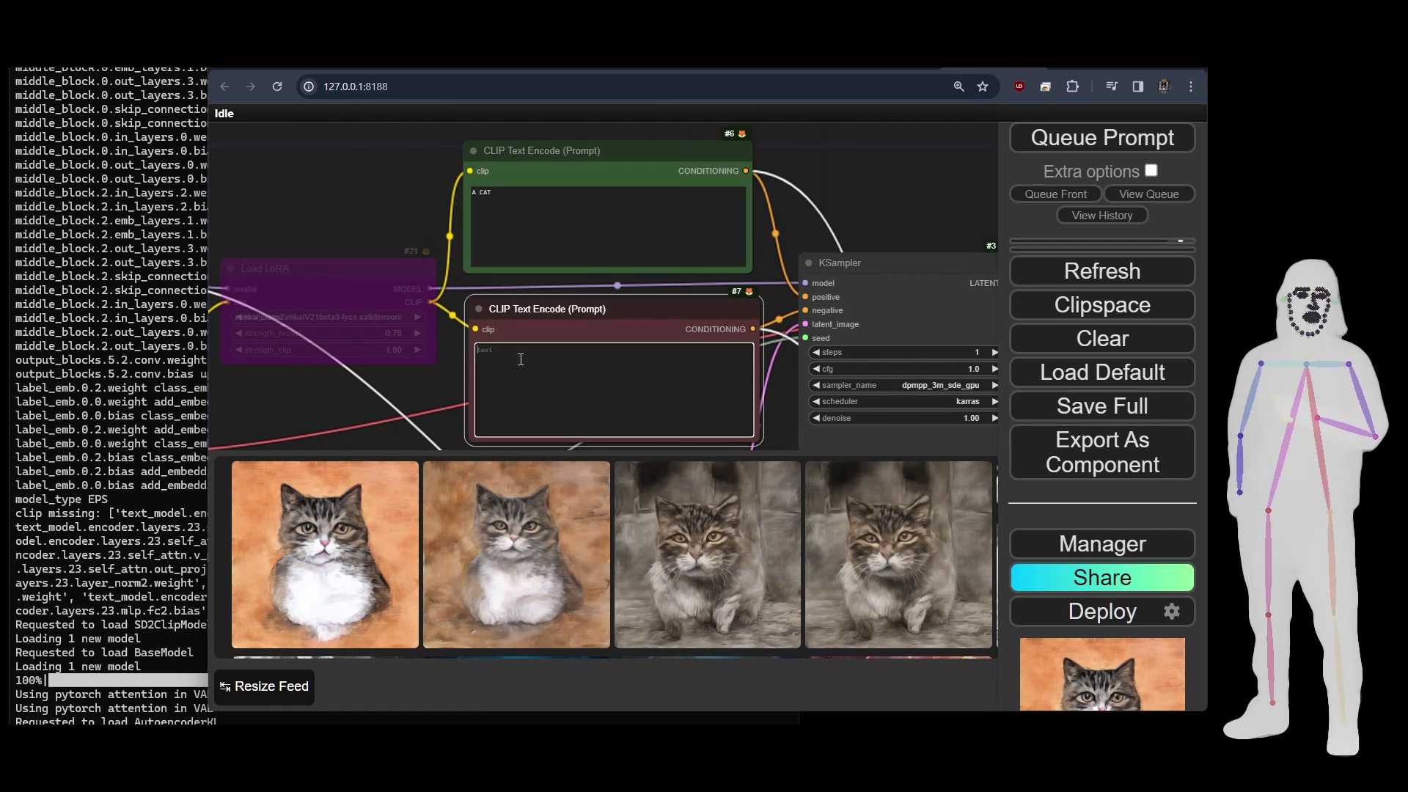
{"action": "type", "text": "PAINTING"}
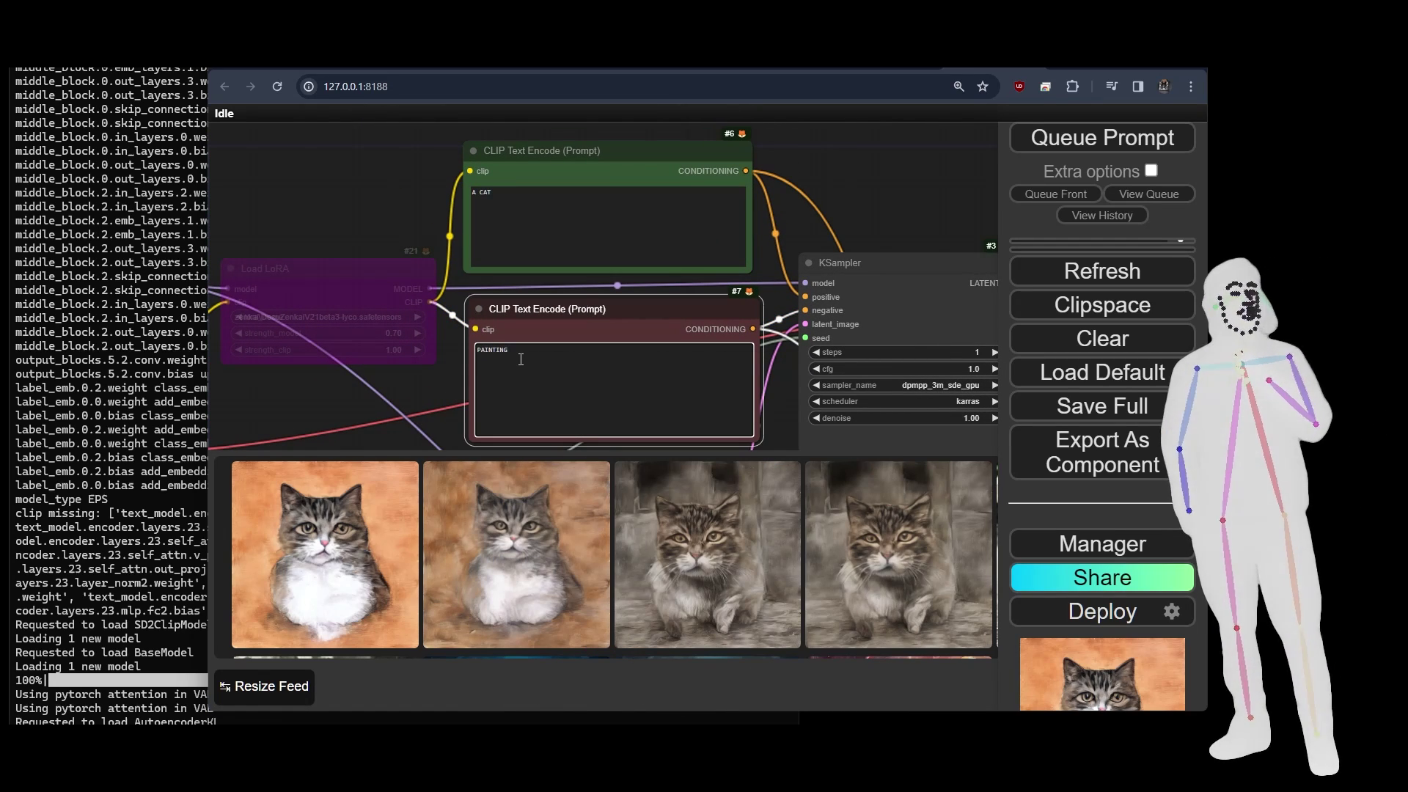
{"action": "key", "text": "Caps_Lock"}
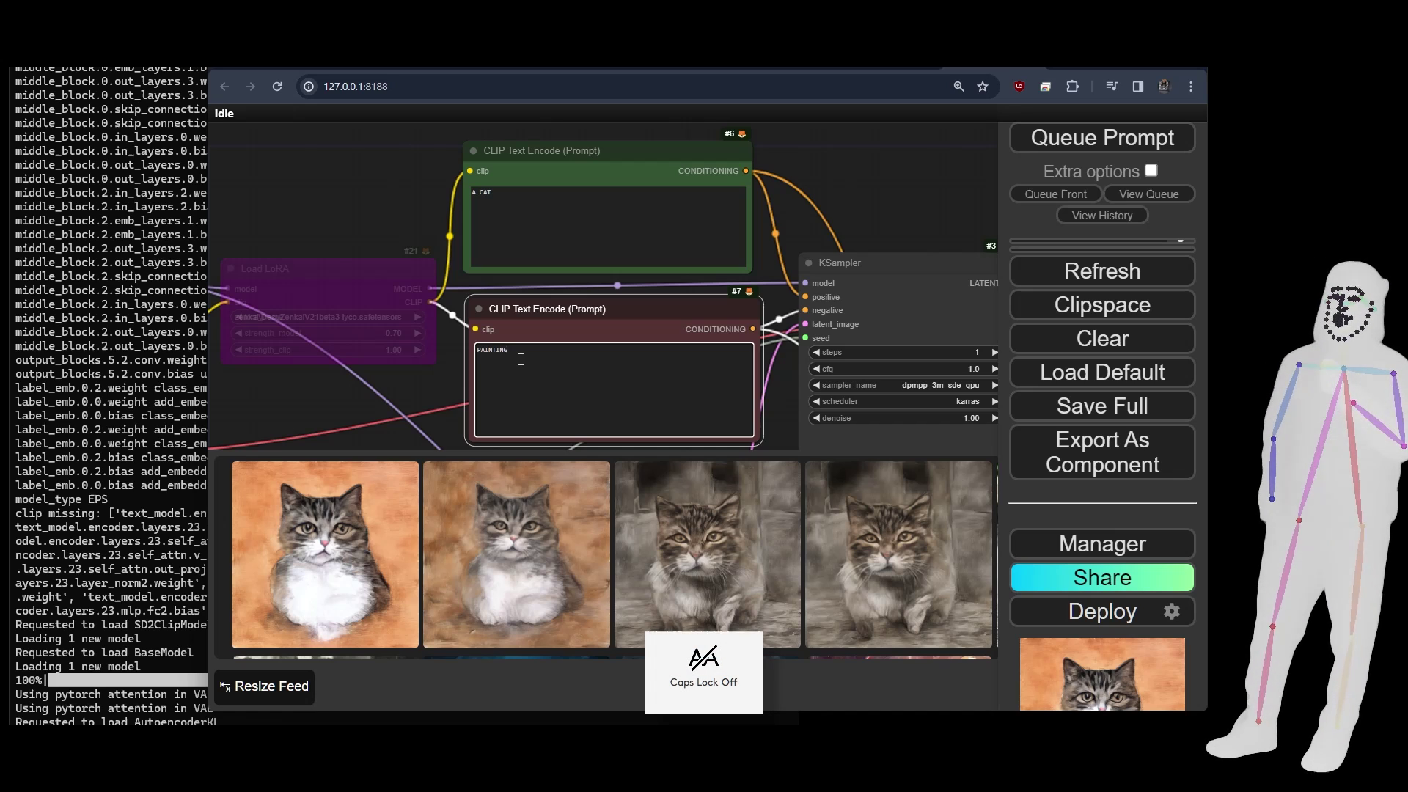
{"action": "type", "text": "ING drawing skt"}
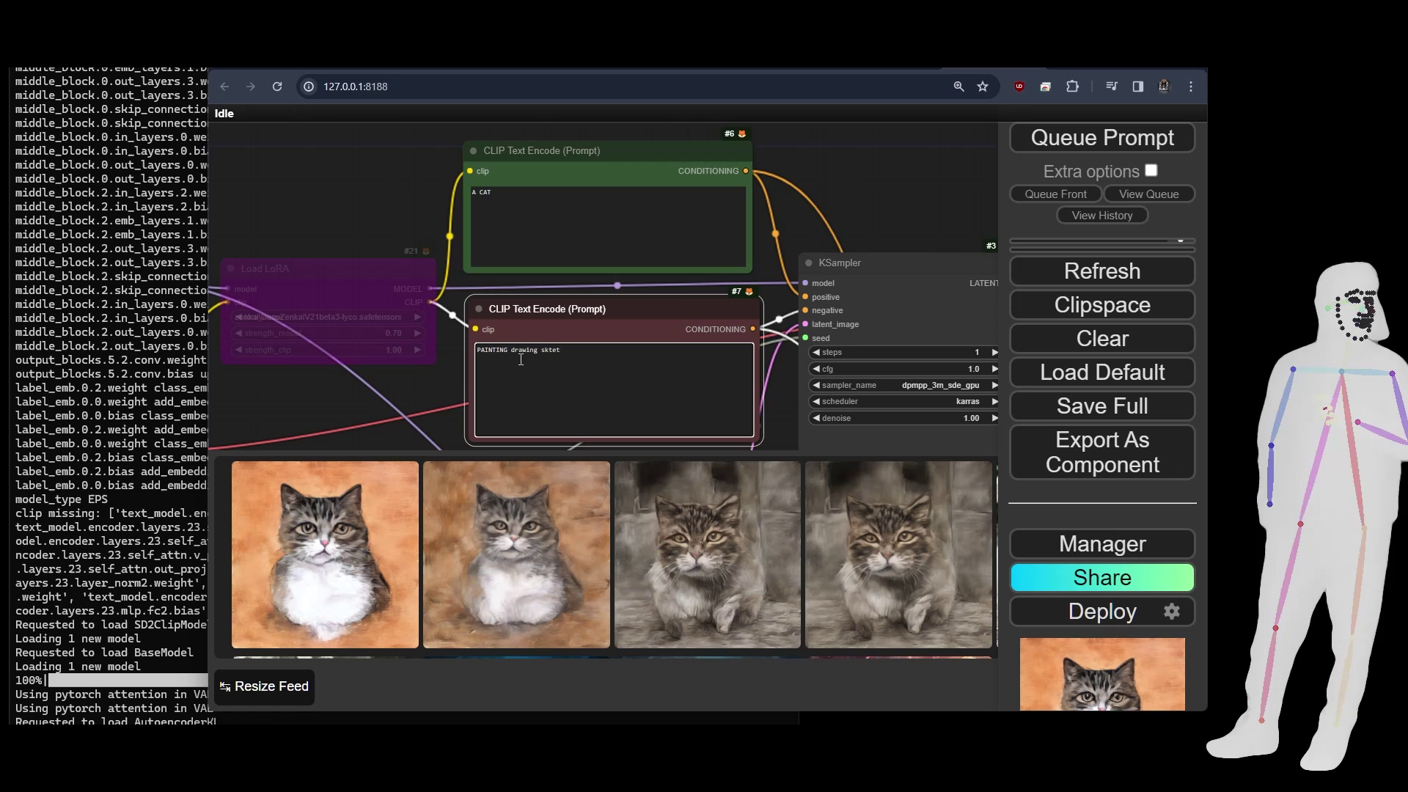
{"action": "key", "text": "BackSpace"}
{"action": "type", "text": "et"}
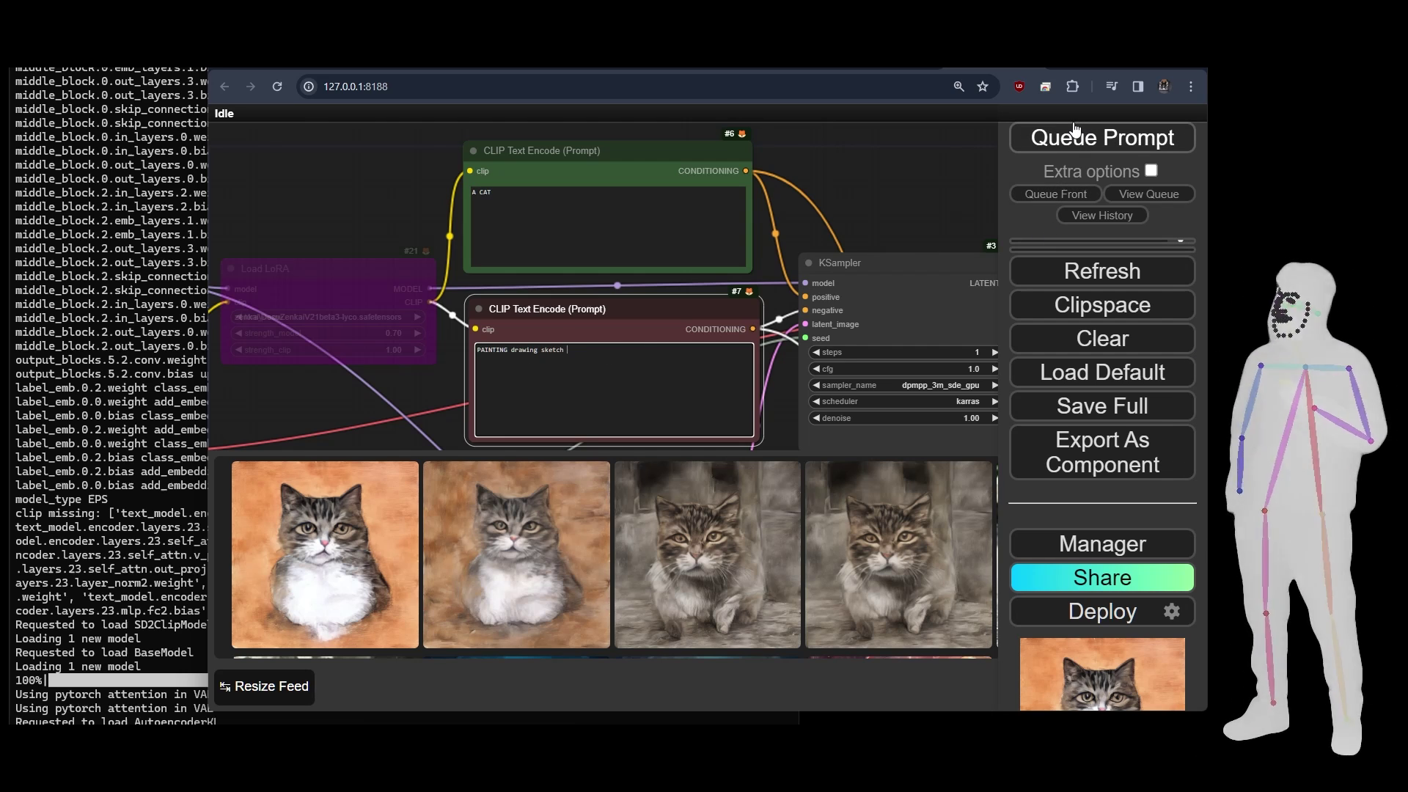
{"action": "type", "text": "fake"}
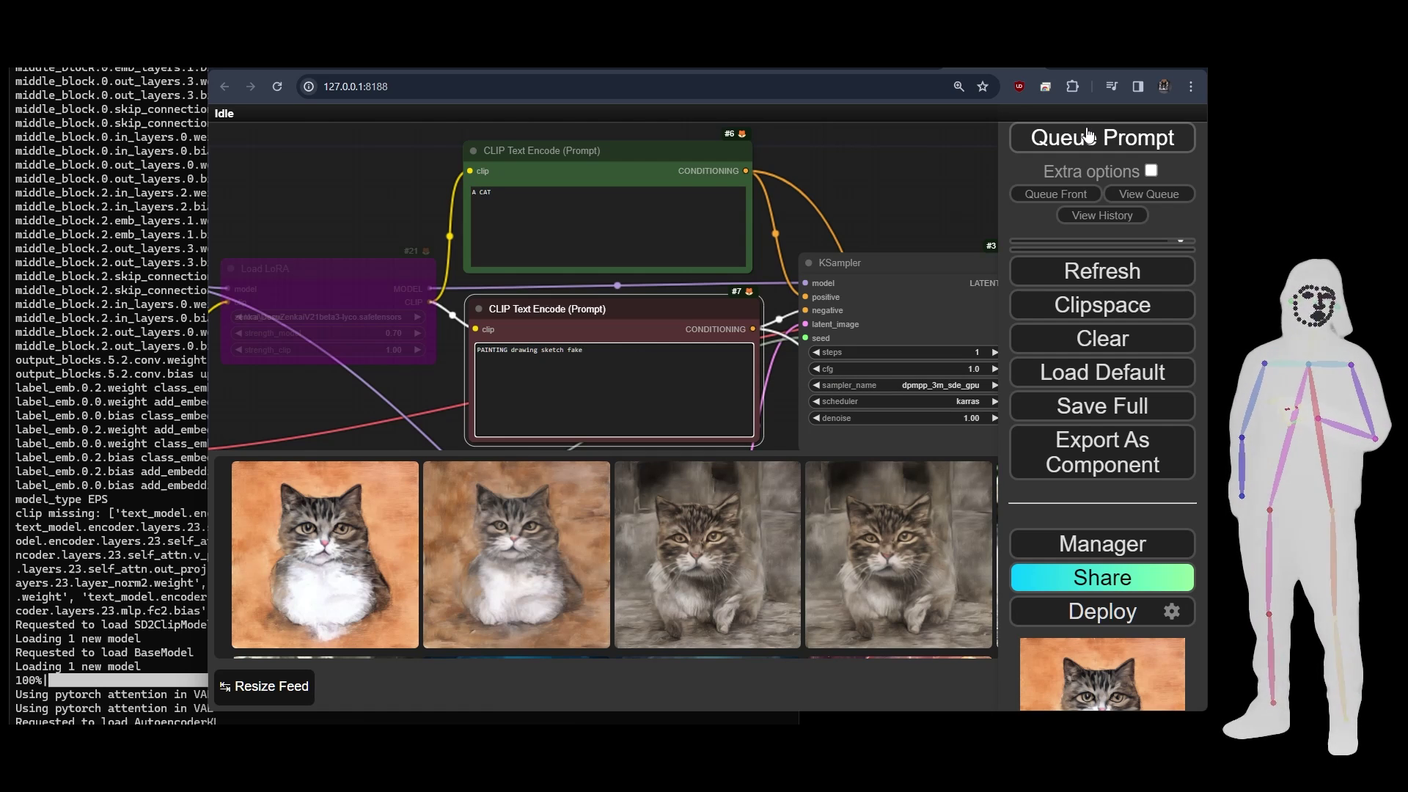
Step: Run the workflow with the finished negative prompt and browse the grey tabby results
{"action": "left_click", "coordinate": [1088, 137]}
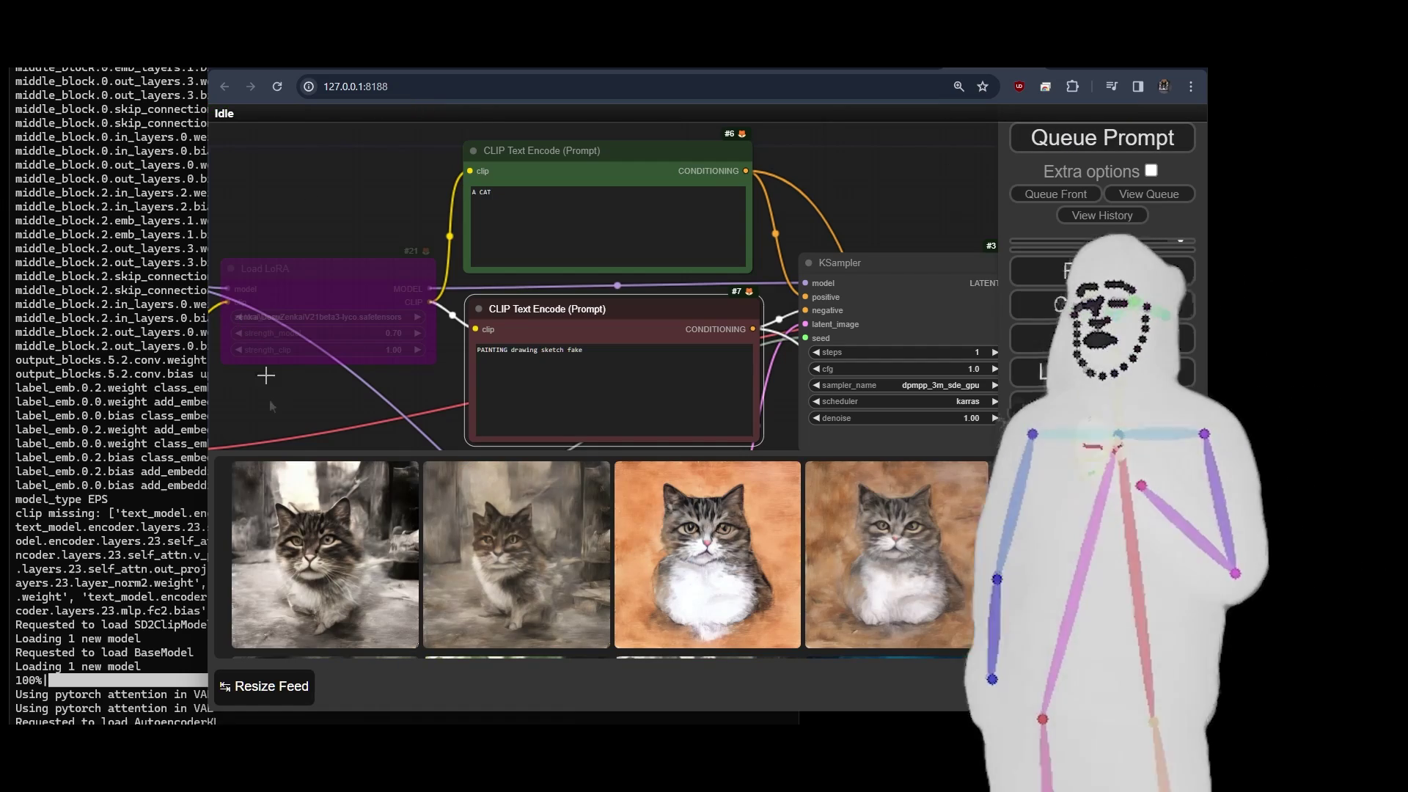
{"action": "left_click", "coordinate": [300, 543]}
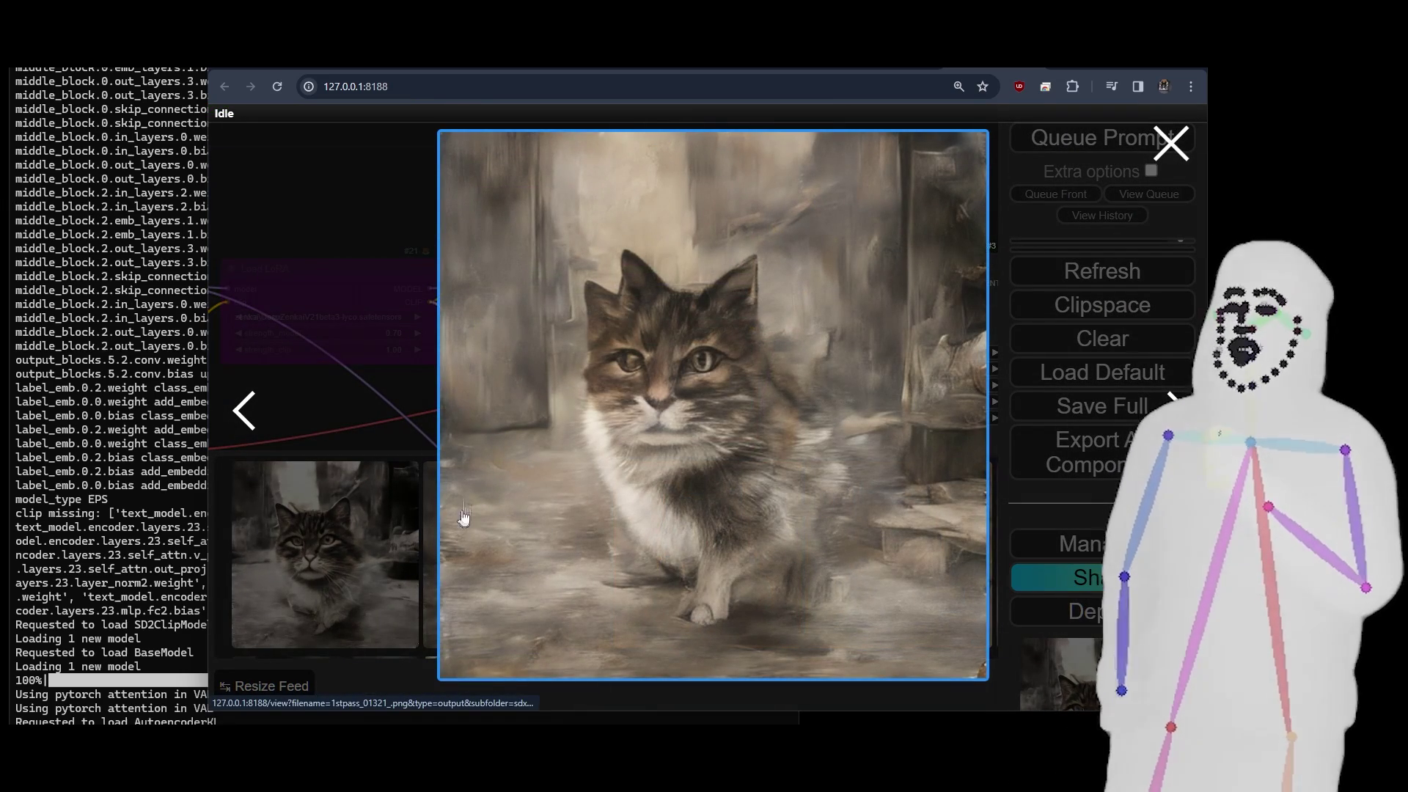
{"action": "left_click", "coordinate": [246, 411]}
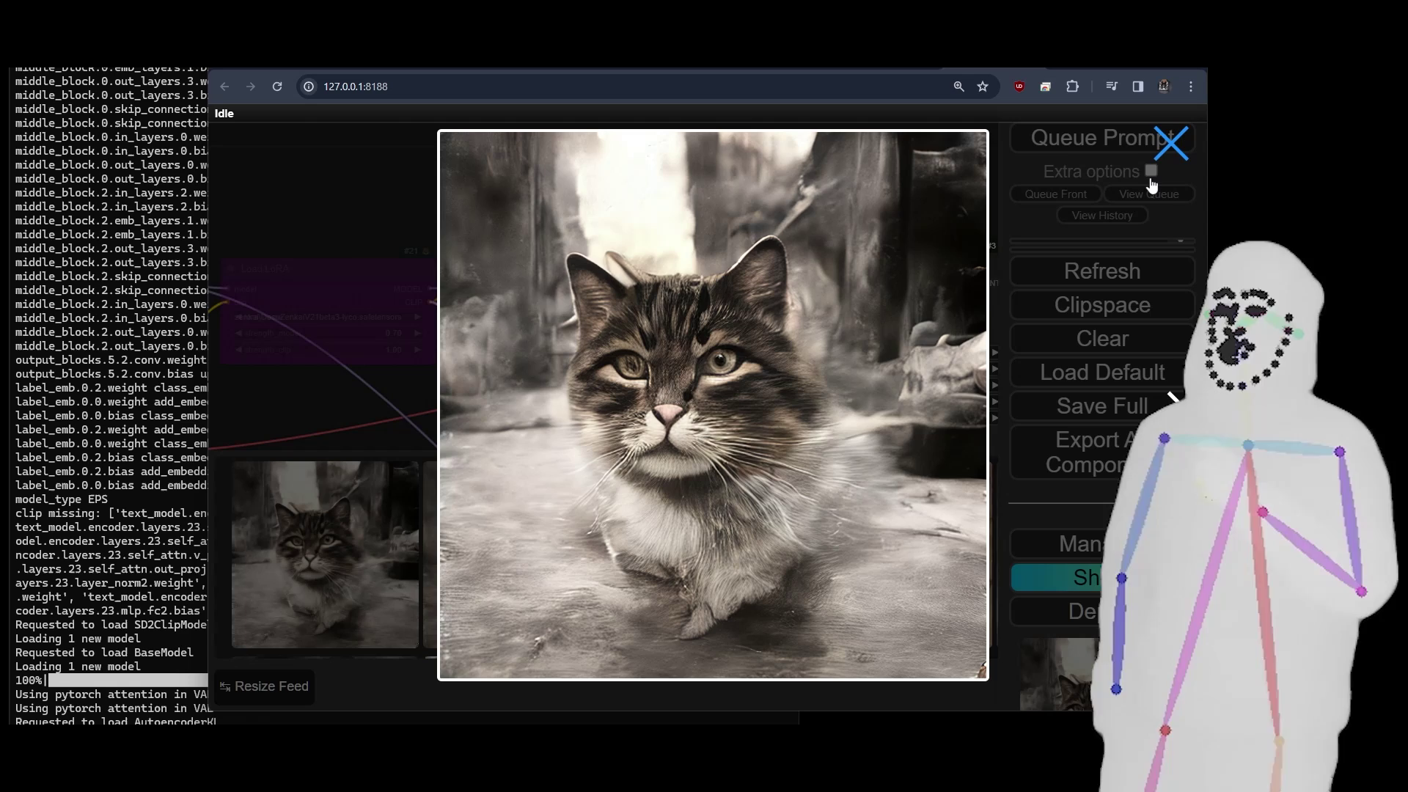
{"action": "left_click", "coordinate": [1170, 147]}
{"action": "left_click", "coordinate": [474, 192]}
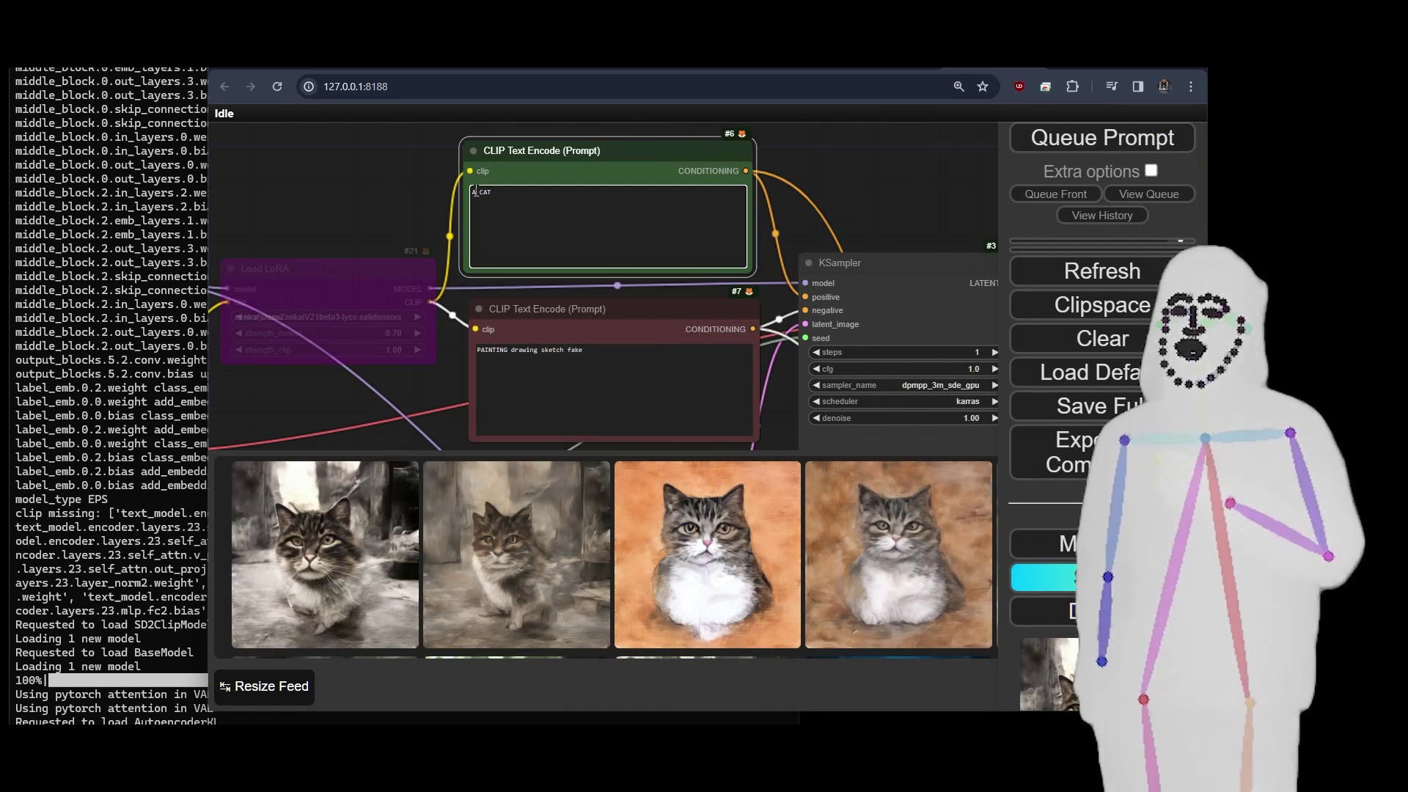
Step: Change the positive prompt to 'photo of a CAT' and queue it
{"action": "type", "text": "p"}
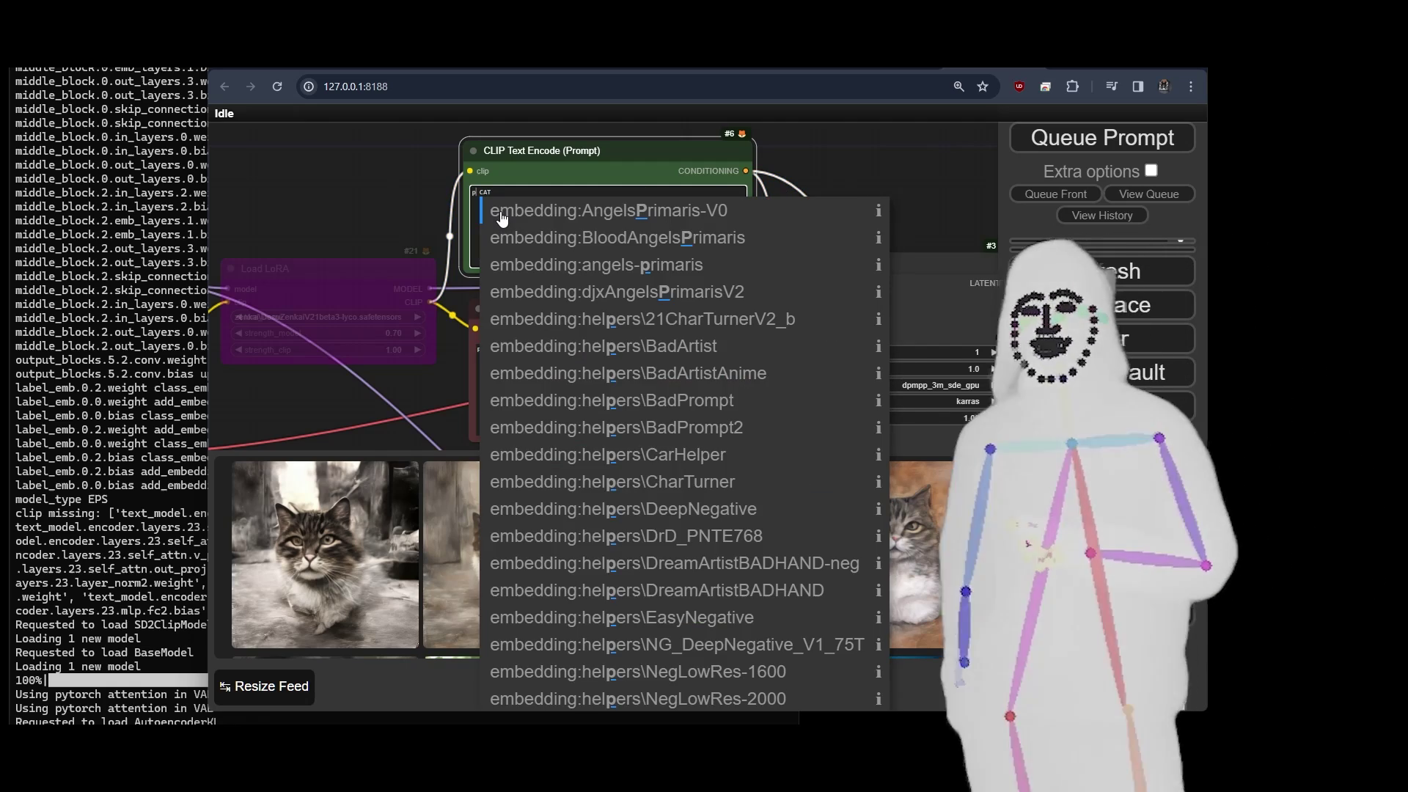
{"action": "type", "text": "hoto of"}
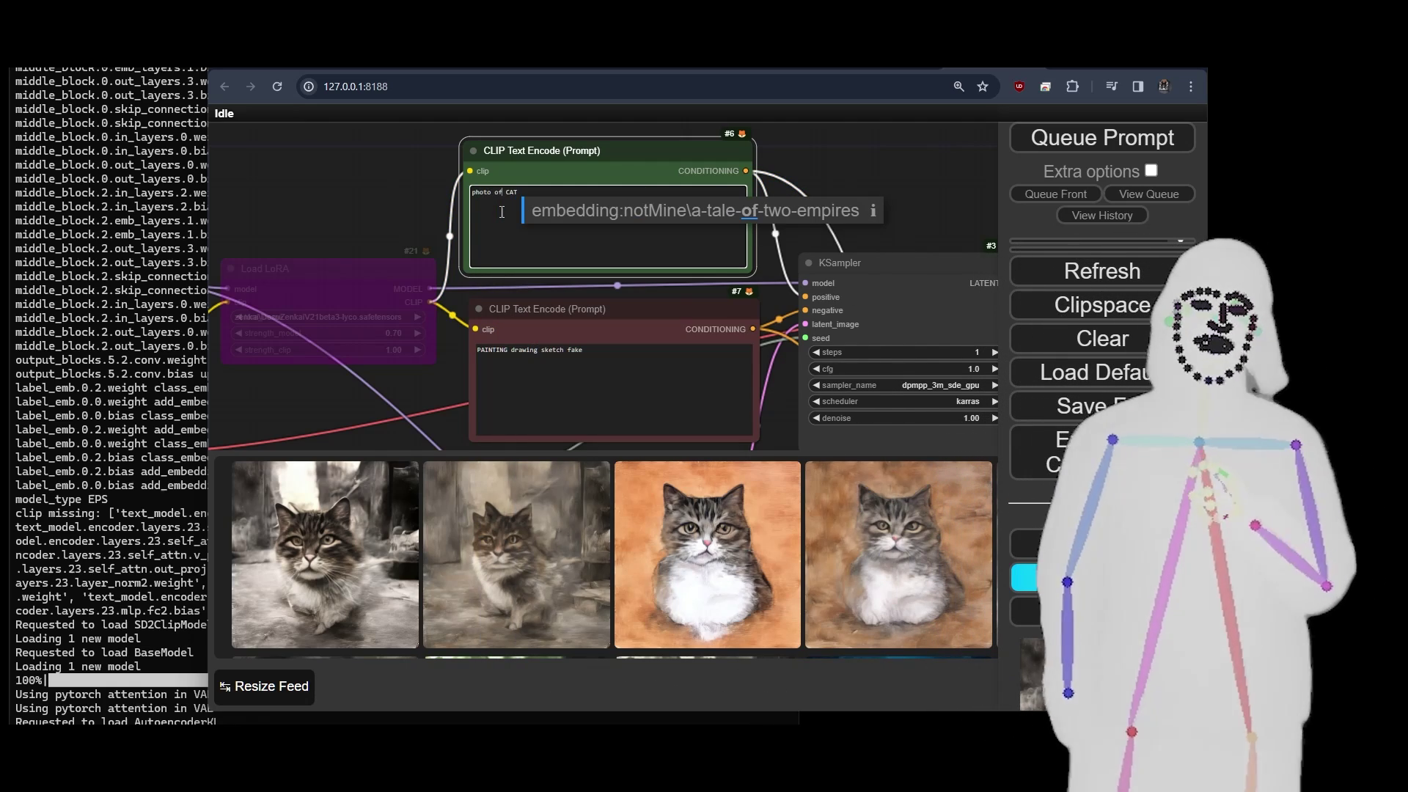
{"action": "type", "text": " a"}
{"action": "key", "text": "Escape"}
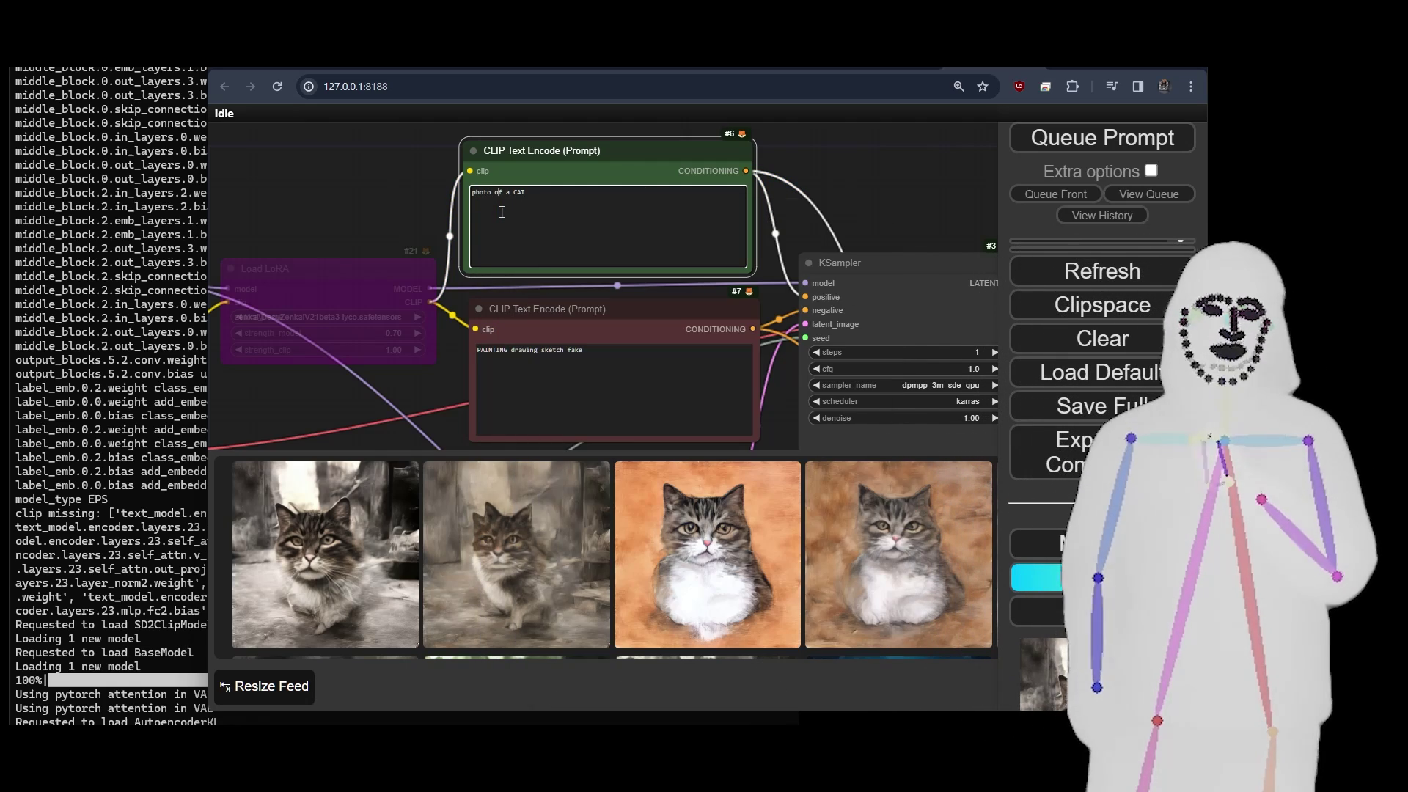
{"action": "left_click", "coordinate": [1179, 141]}
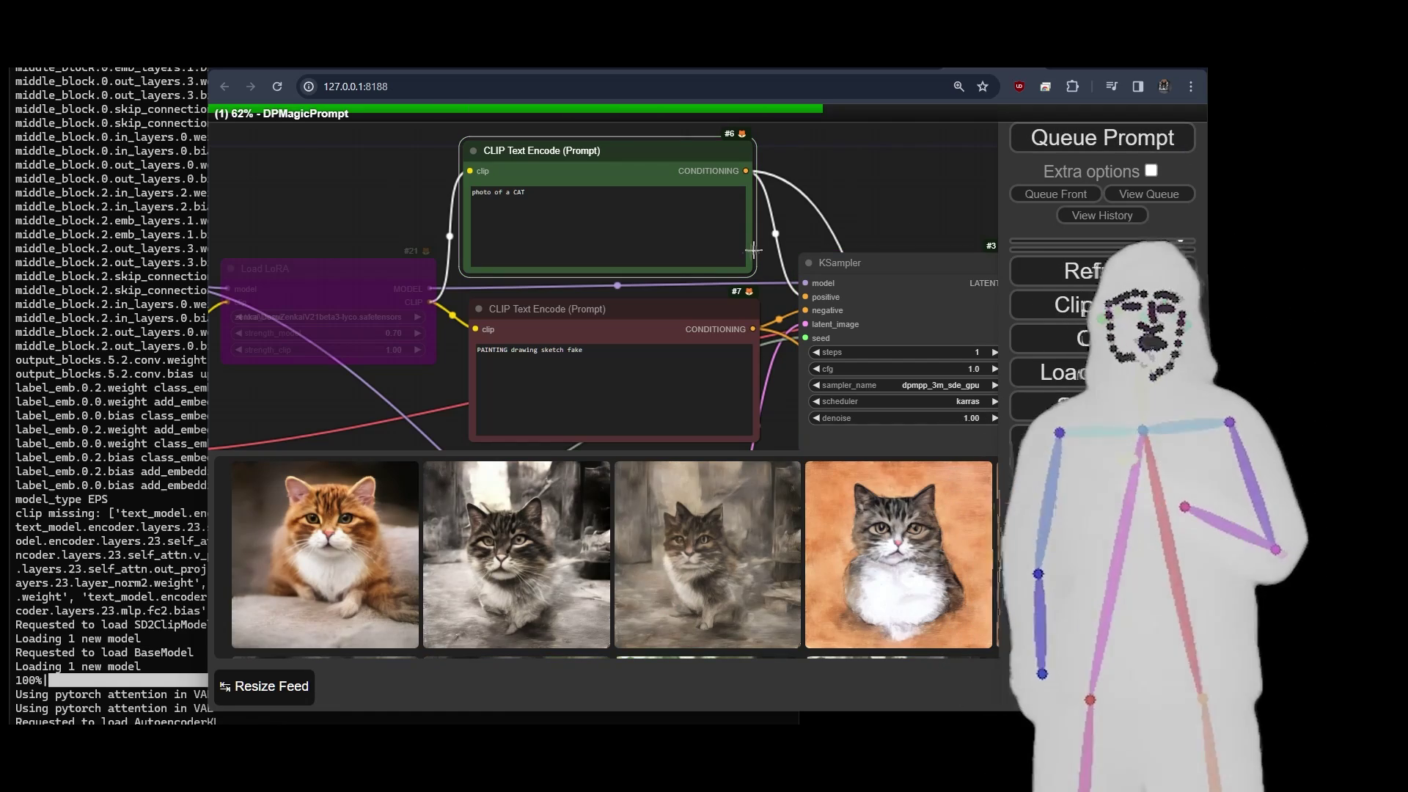
Step: Inspect the photographic ginger cat results at full size
{"action": "left_click", "coordinate": [346, 561]}
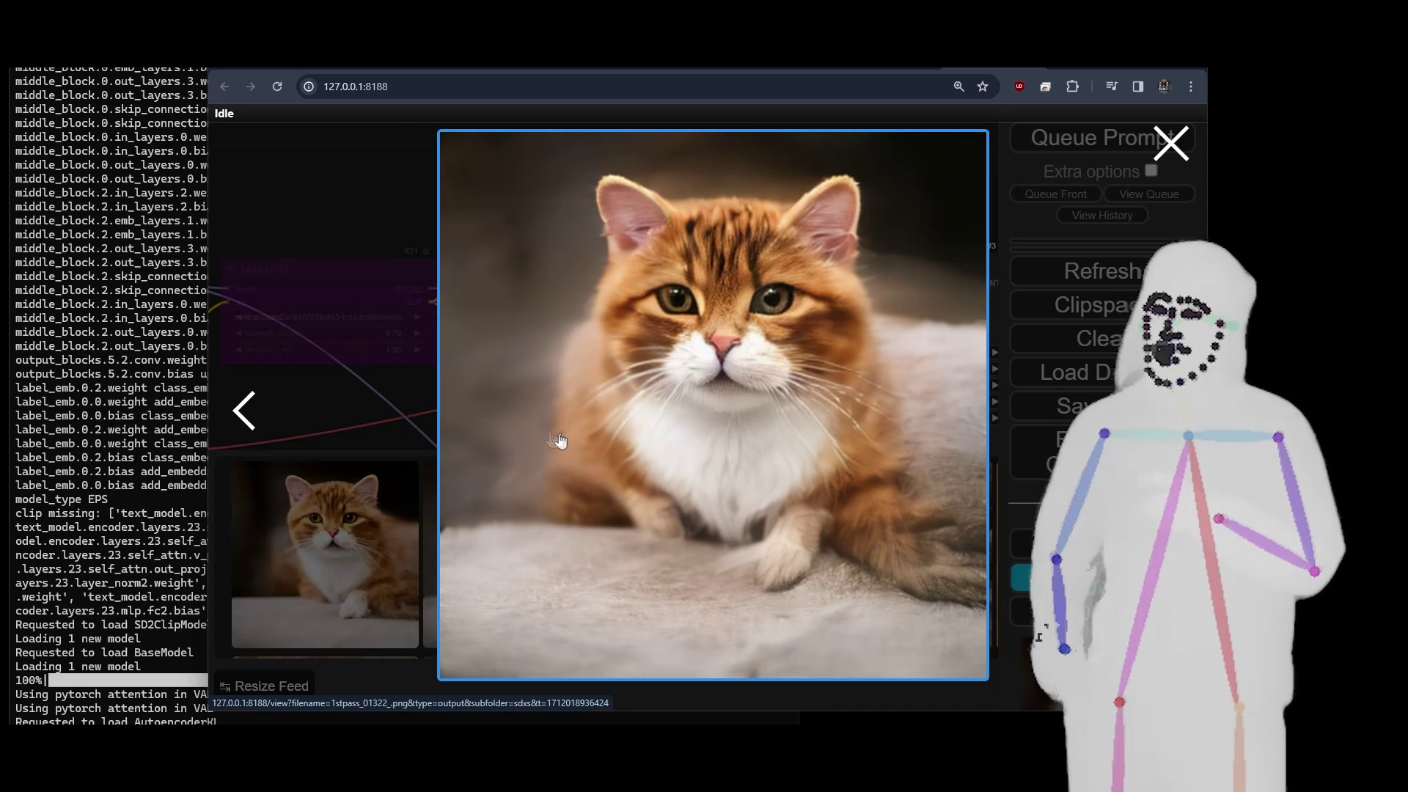
{"action": "left_click", "coordinate": [245, 410]}
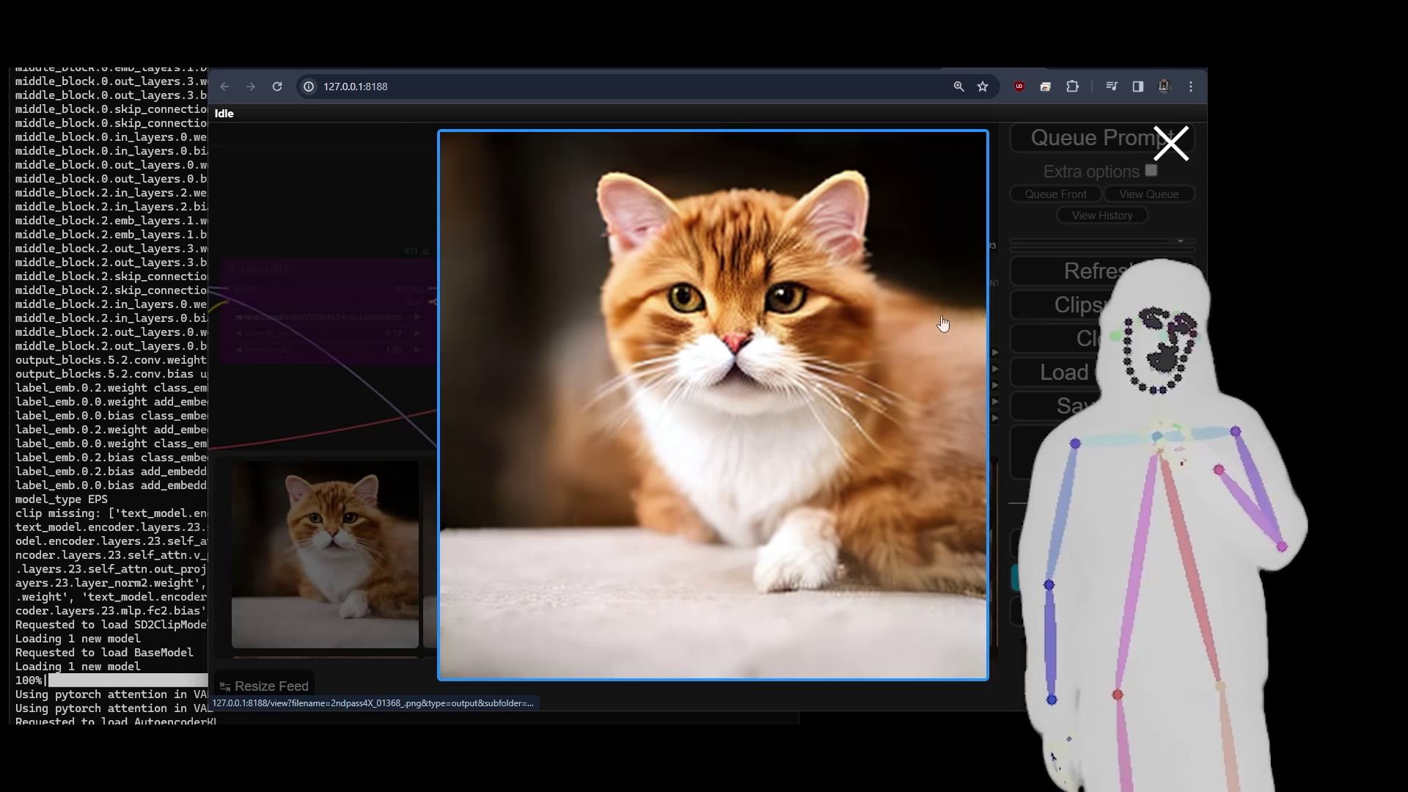
{"action": "left_click", "coordinate": [1171, 144]}
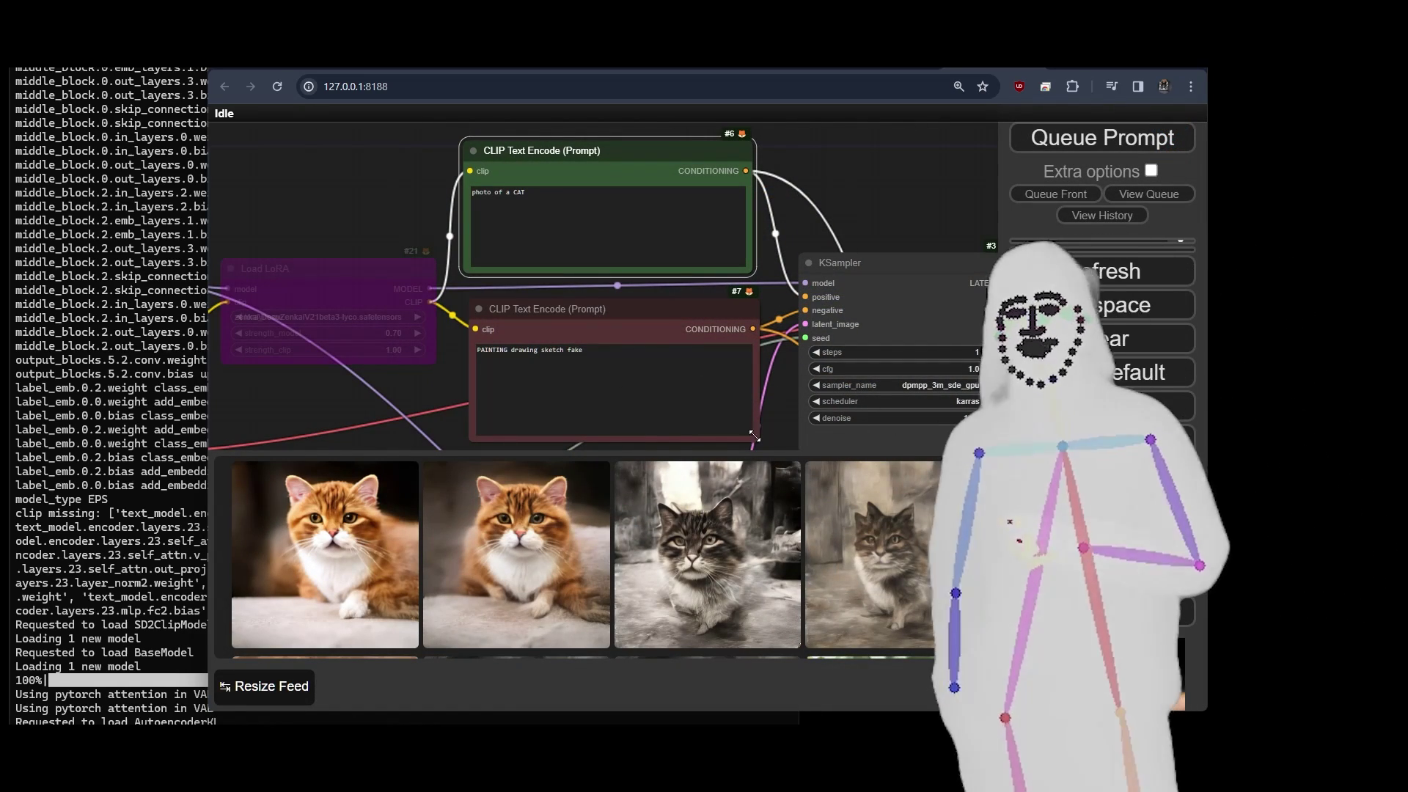
Step: Set the image-to-image denoise to 0.50, queue two runs, and enlarge the brown cat result
{"action": "left_click_drag", "start_coordinate": [851, 244], "coordinate": [597, 398]}
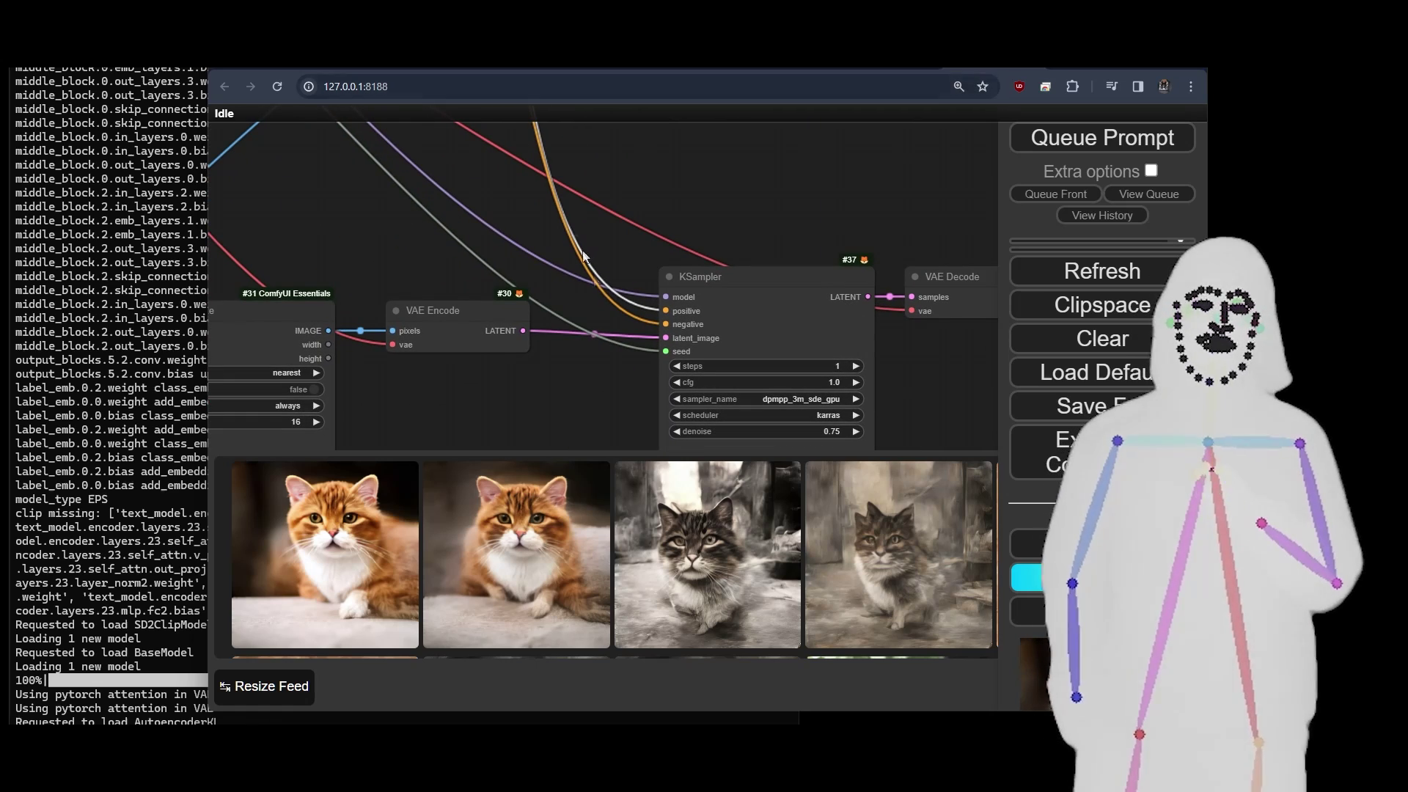
{"action": "left_click", "coordinate": [818, 423]}
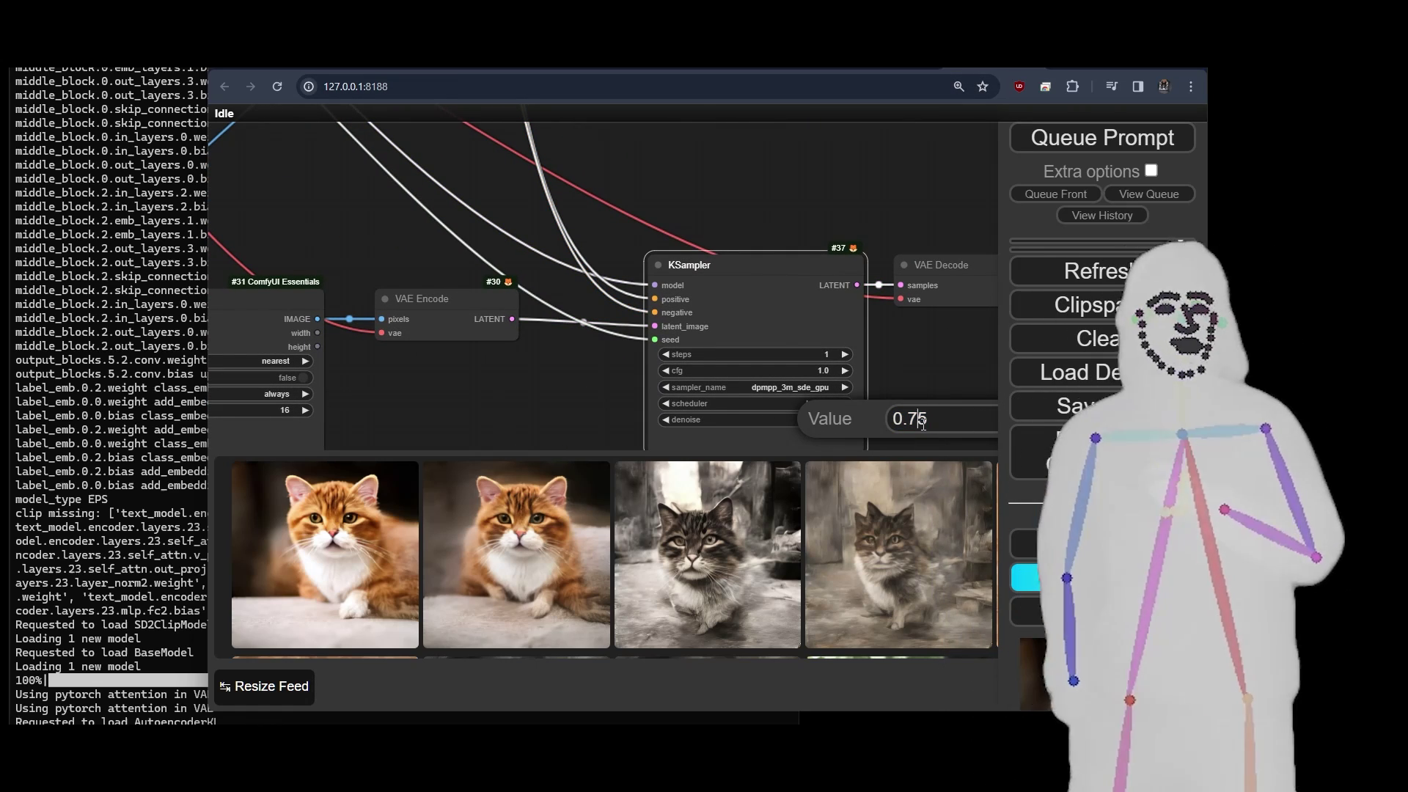
{"action": "left_click", "coordinate": [1102, 140]}
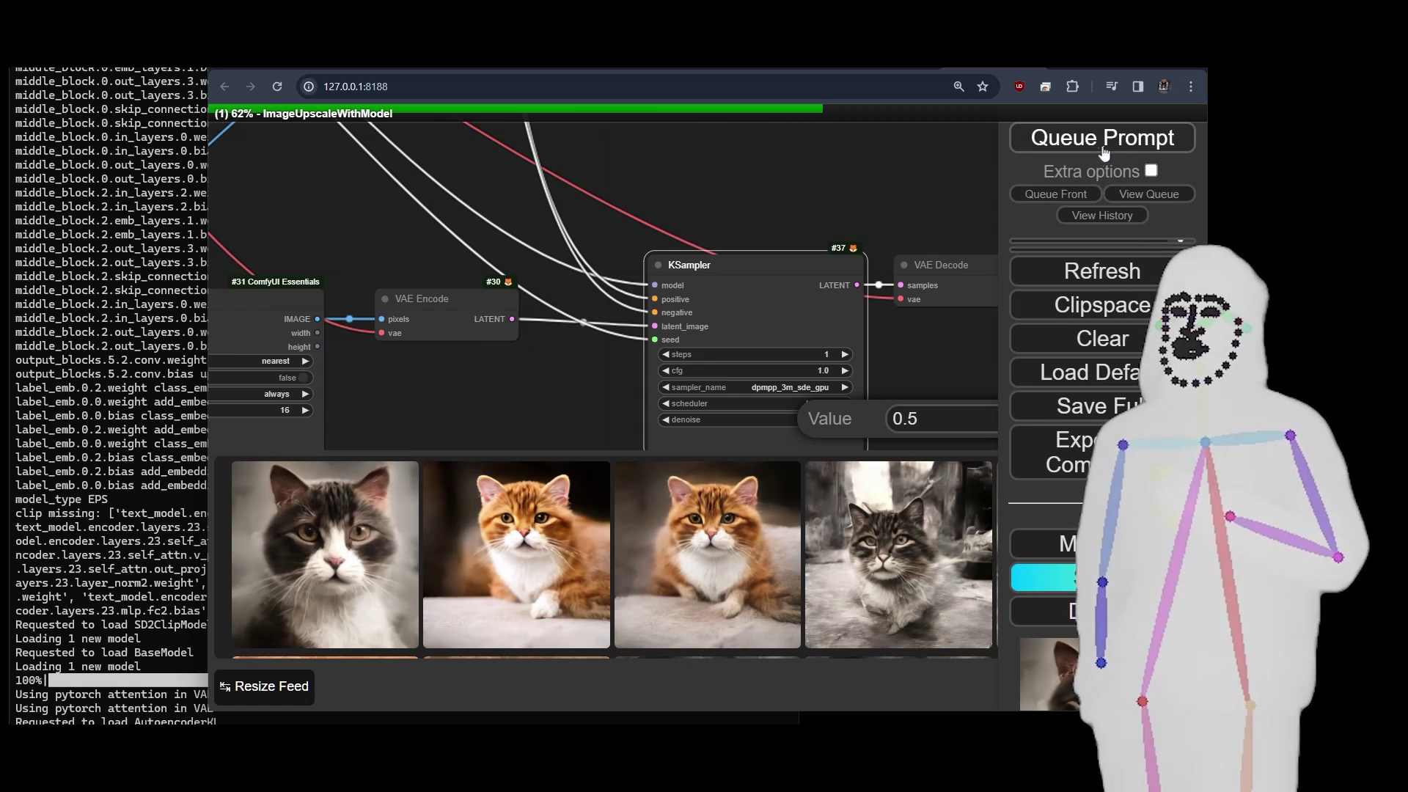
{"action": "scroll", "coordinate": [591, 248], "scroll_direction": "down", "scroll_amount": 1}
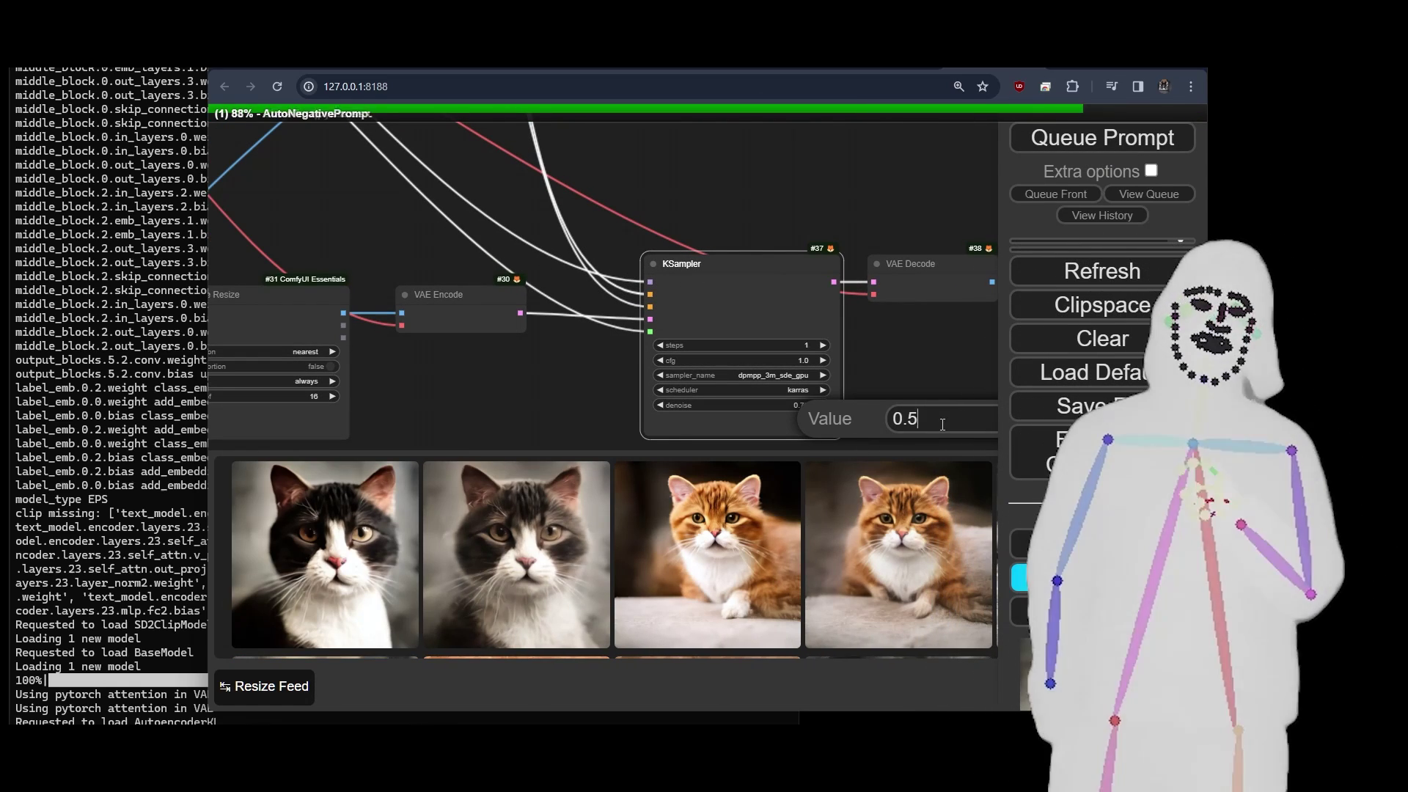
{"action": "left_click", "coordinate": [1078, 140]}
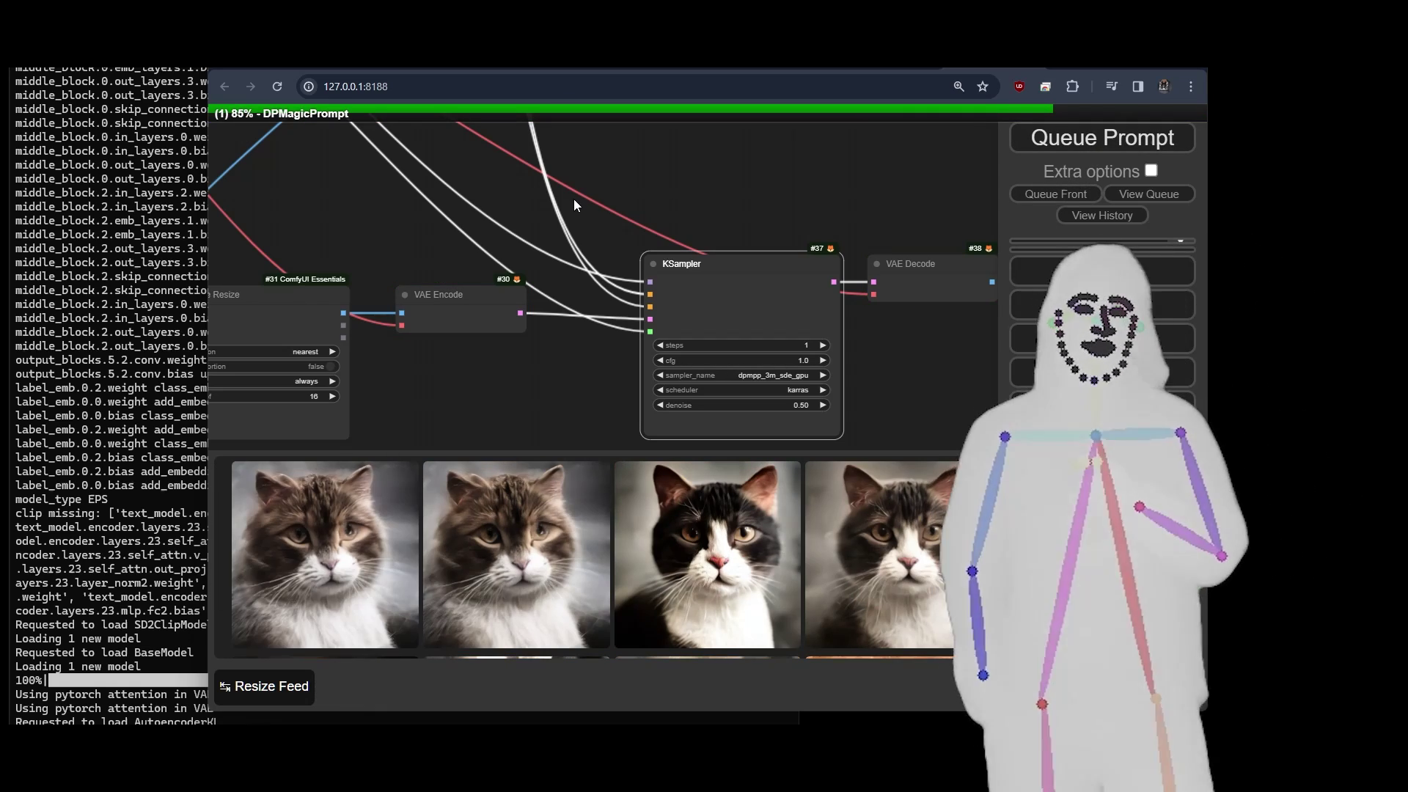
{"action": "left_click", "coordinate": [506, 573]}
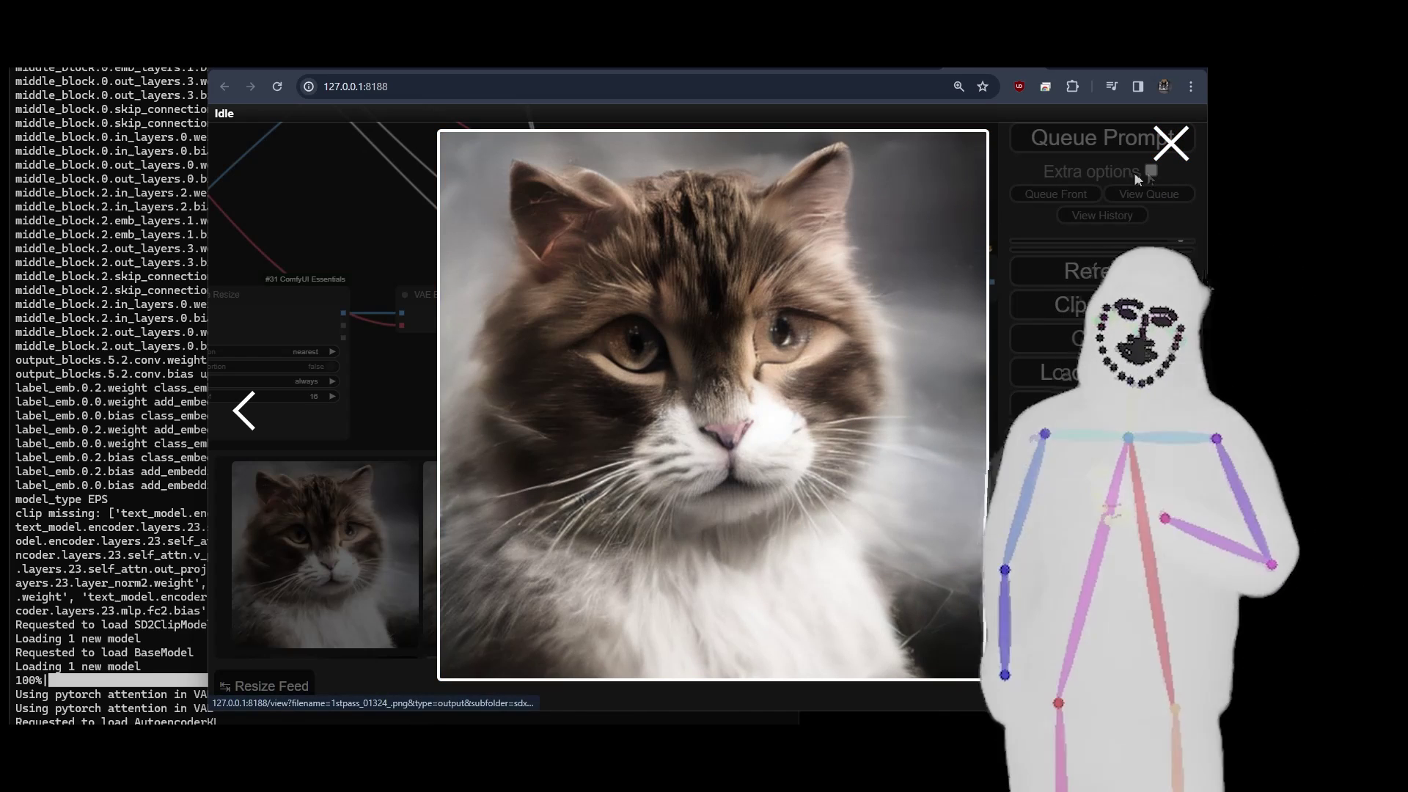
Step: Set the denoise to 1.00, queue it, and view a black-and-white cat result enlarged
{"action": "left_click", "coordinate": [1171, 151]}
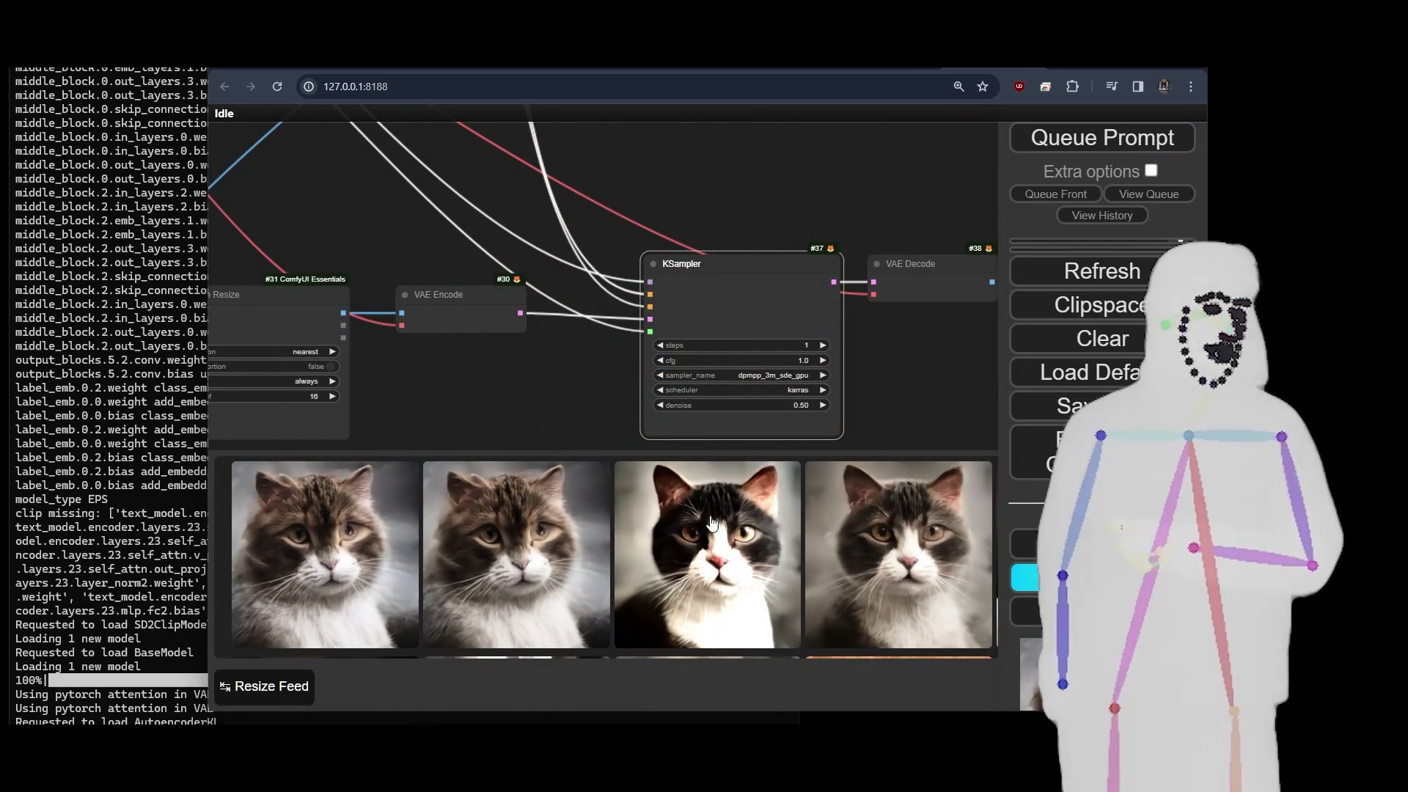
{"action": "left_click", "coordinate": [807, 408]}
{"action": "type", "text": "1"}
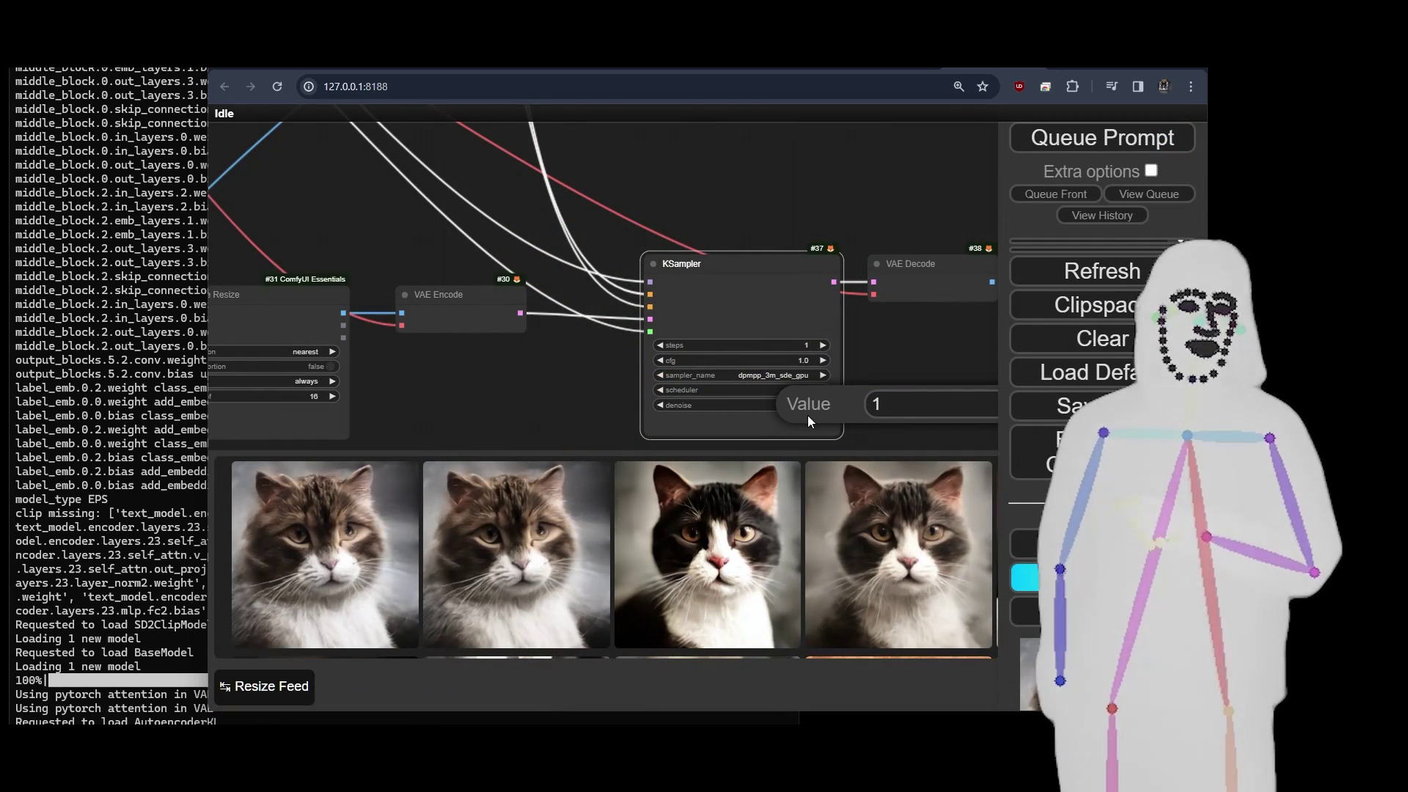
{"action": "key", "text": "Return"}
{"action": "left_click", "coordinate": [1085, 140]}
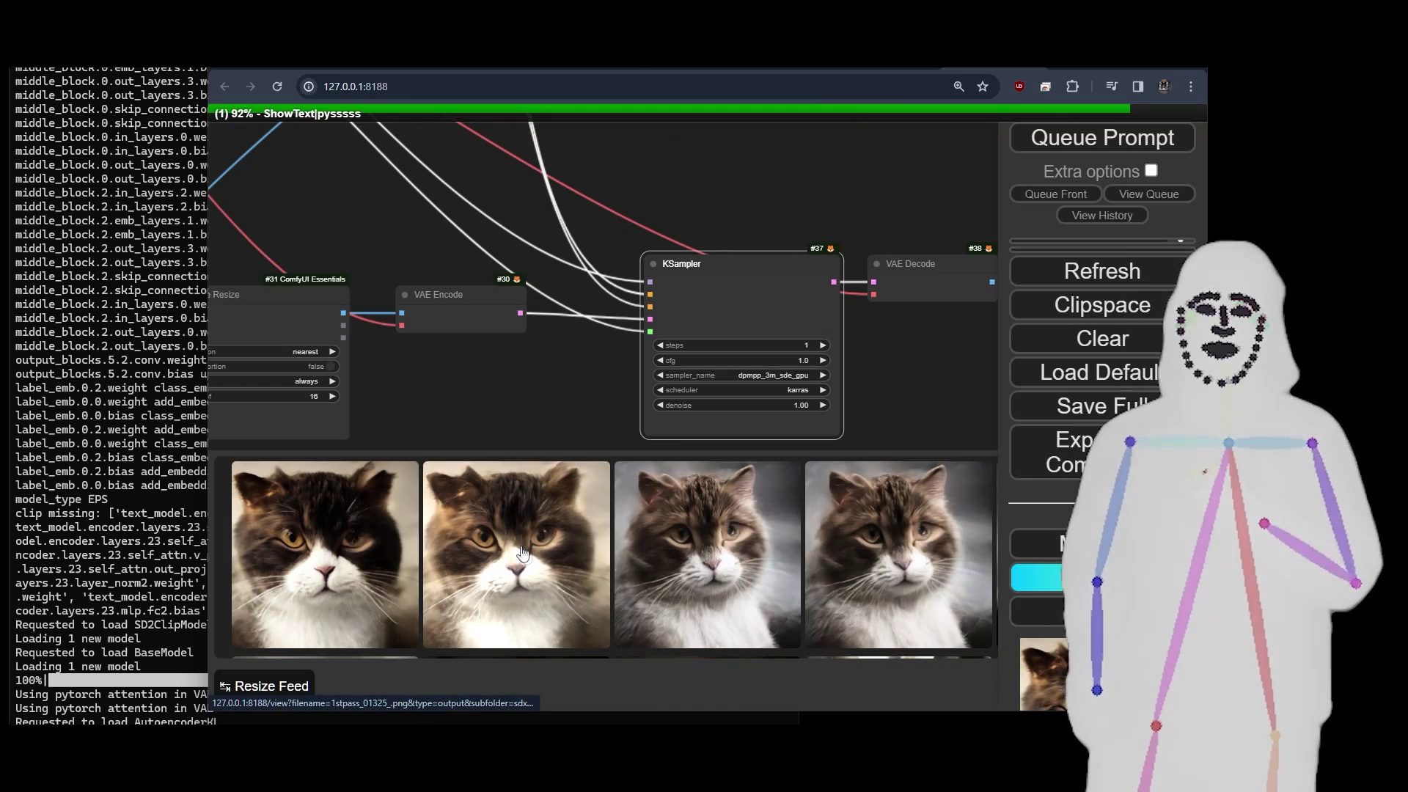
{"action": "left_click", "coordinate": [522, 554]}
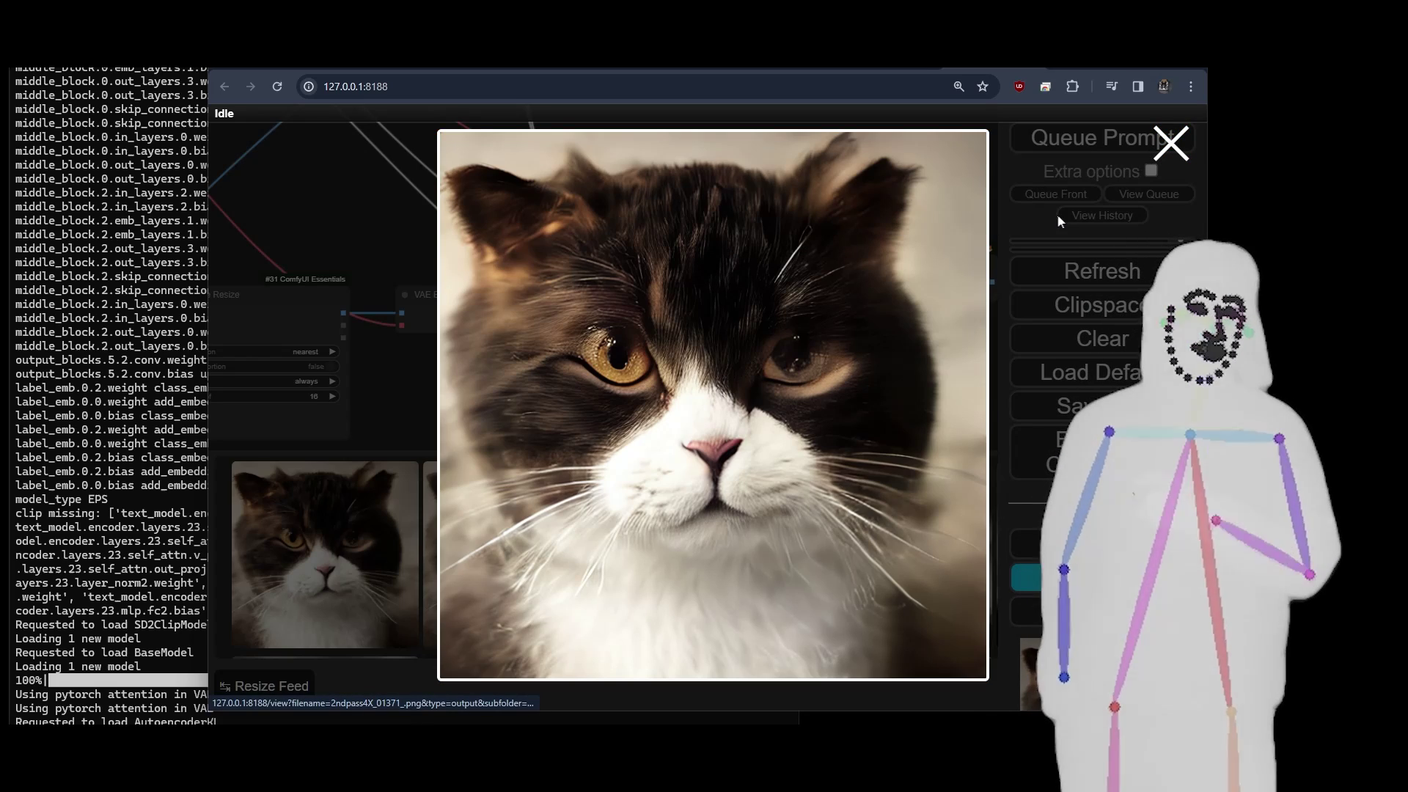
{"action": "left_click", "coordinate": [1171, 146]}
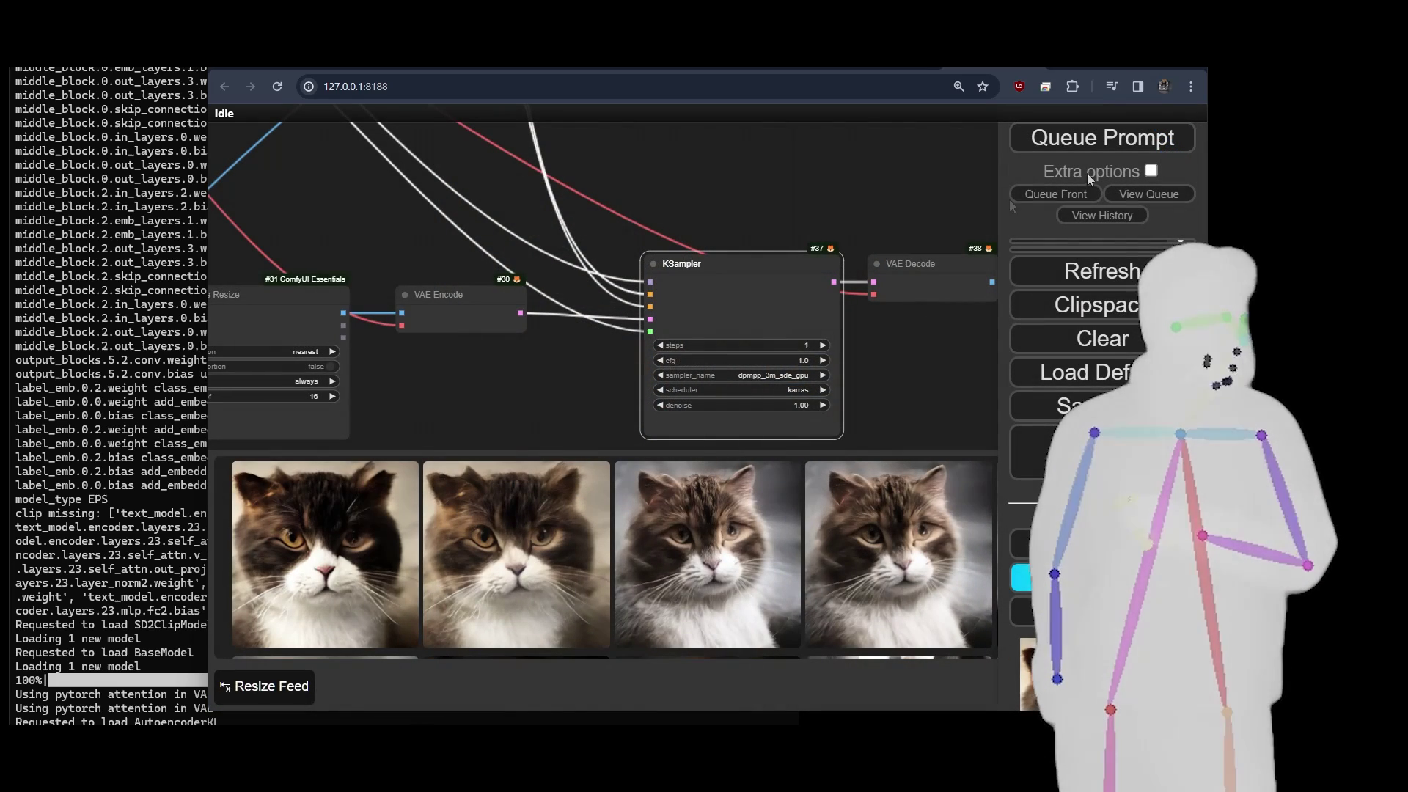
Step: Set the denoise to 0.40, queue it, and browse the tabby kitten results enlarged
{"action": "left_click", "coordinate": [804, 405]}
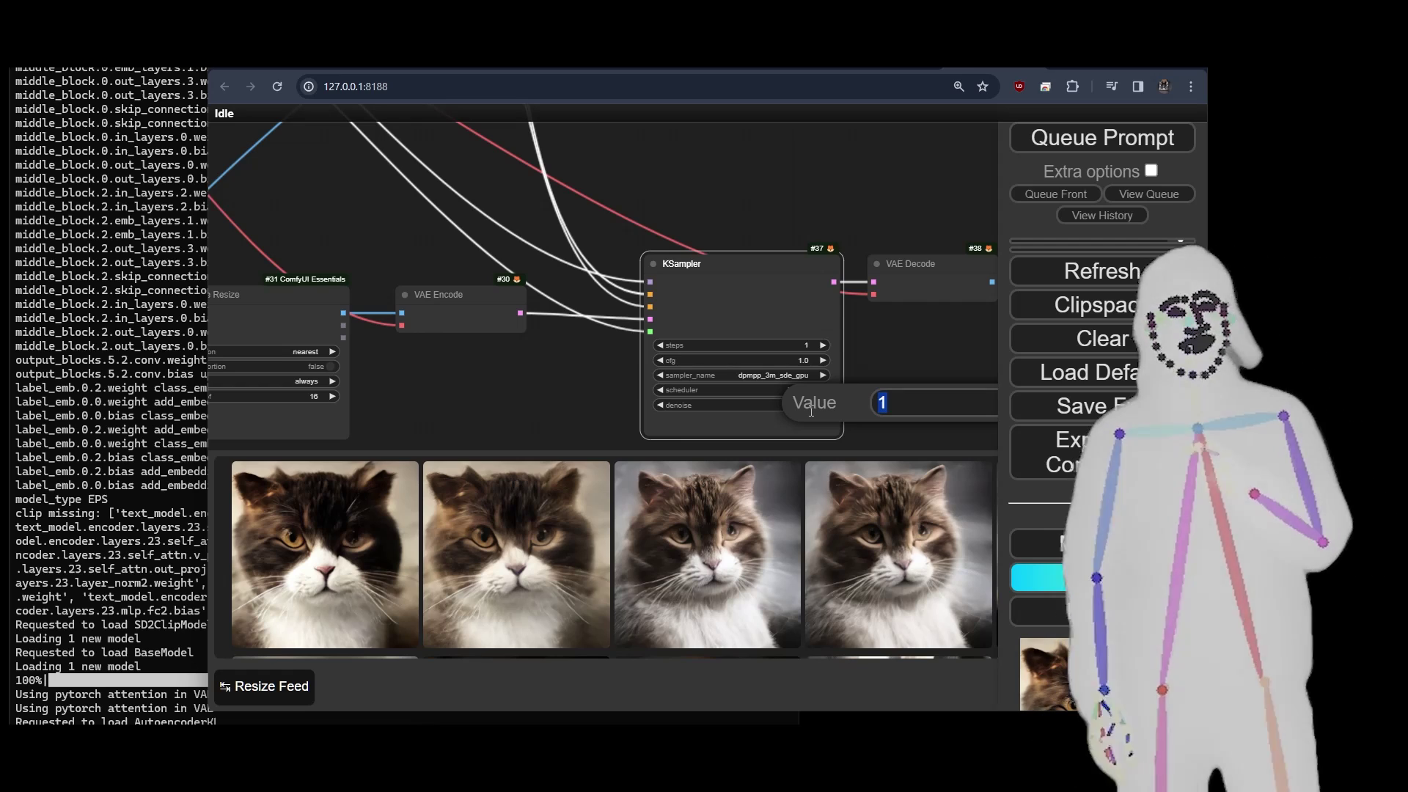
{"action": "type", "text": "0.4"}
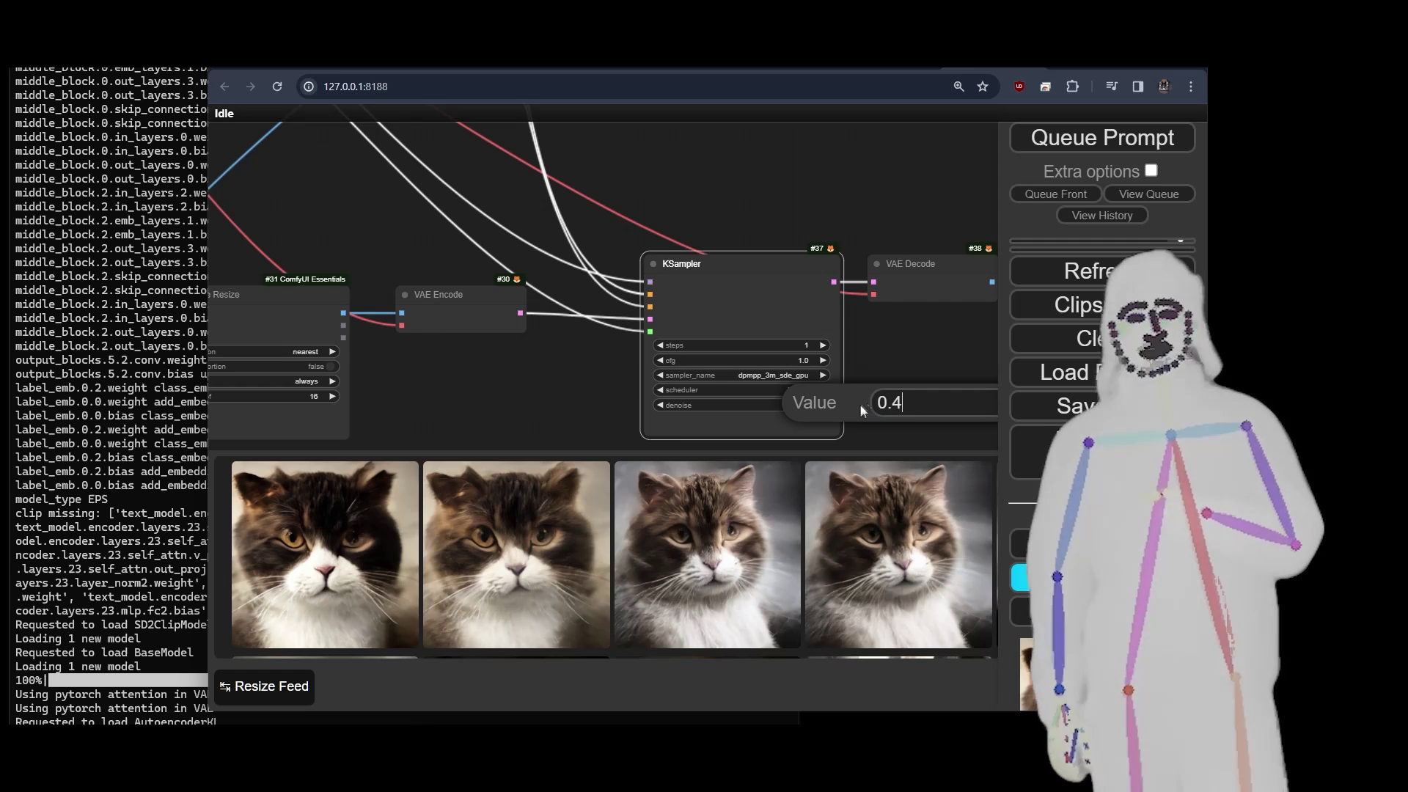
{"action": "key", "text": "BackSpace"}
{"action": "type", "text": "6"}
{"action": "left_click", "coordinate": [1093, 139]}
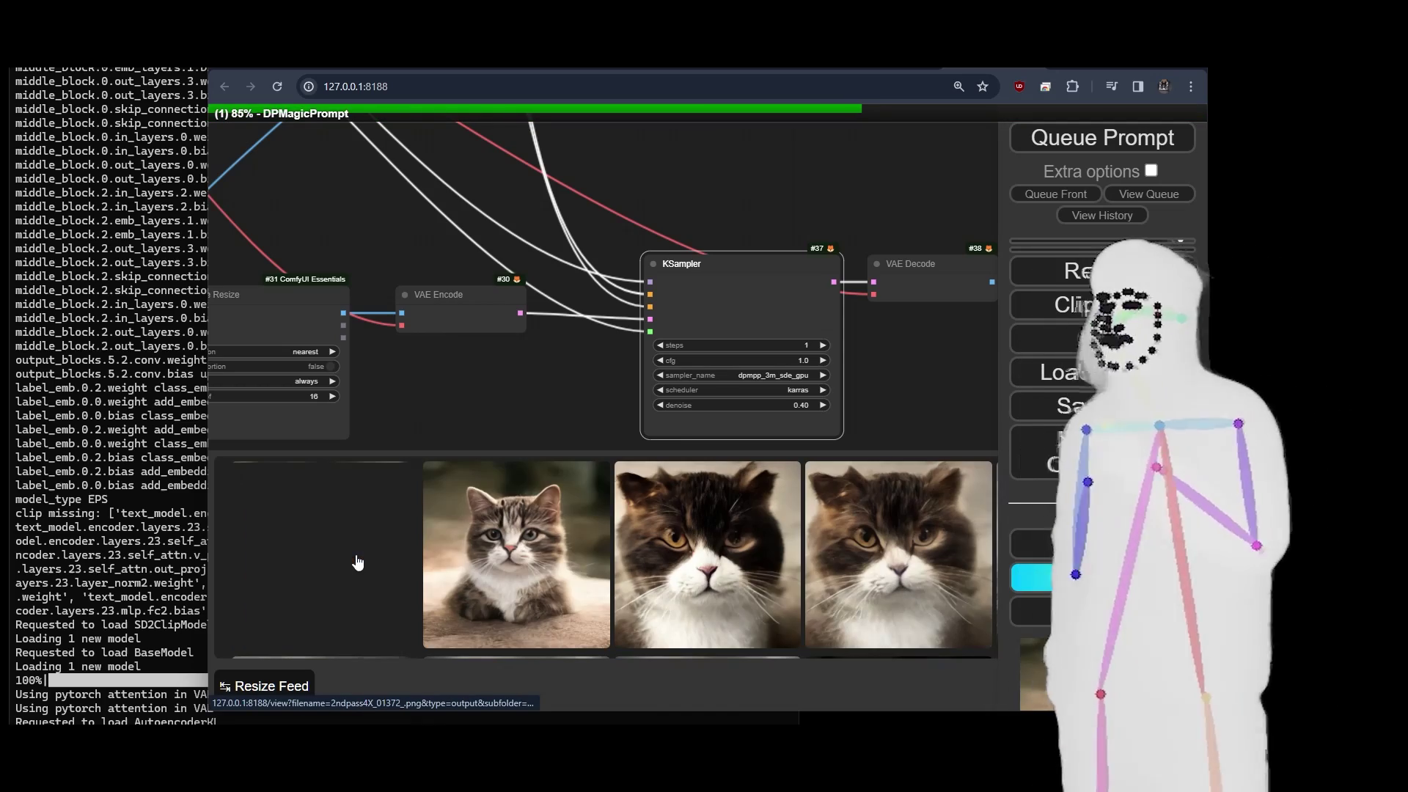
{"action": "left_click", "coordinate": [357, 562]}
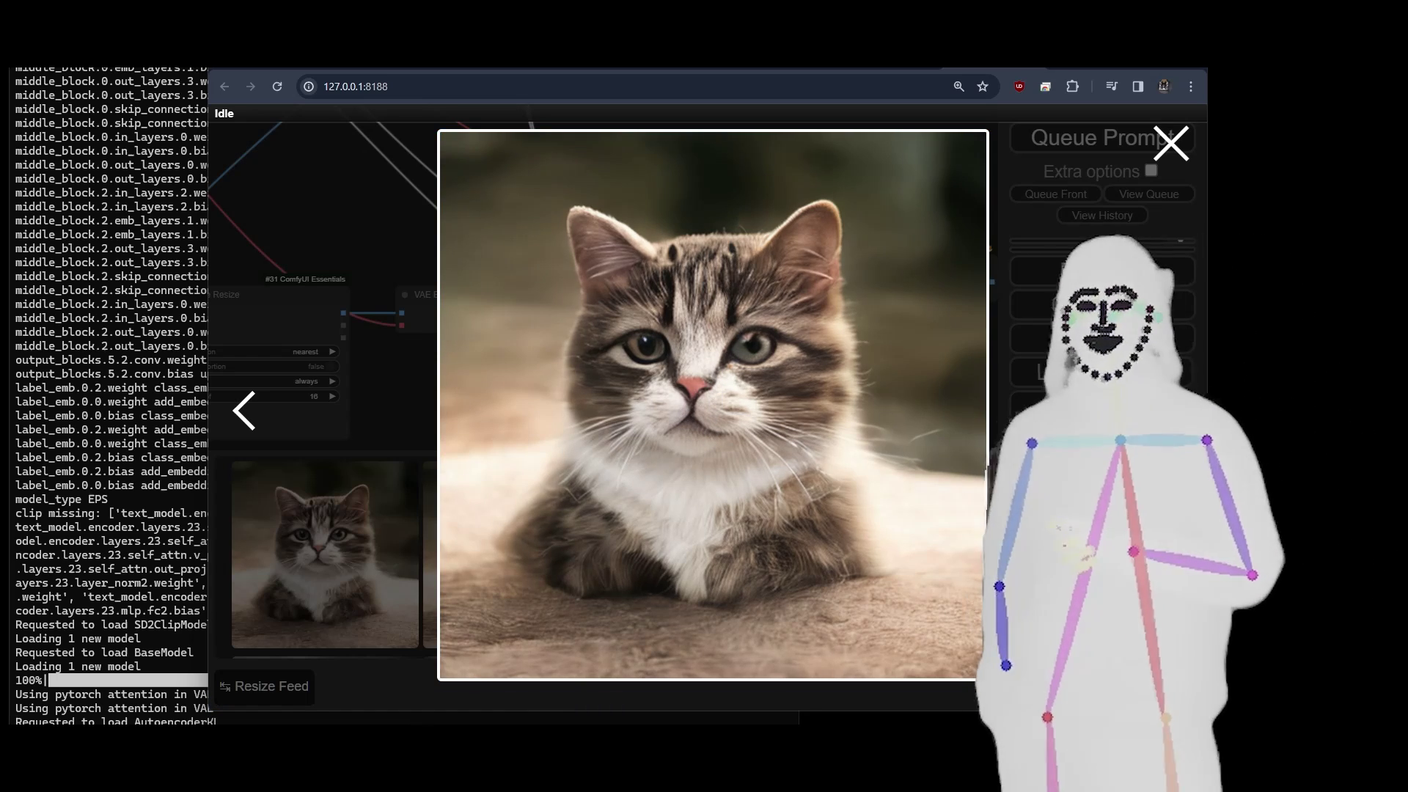
{"action": "left_click", "coordinate": [242, 411]}
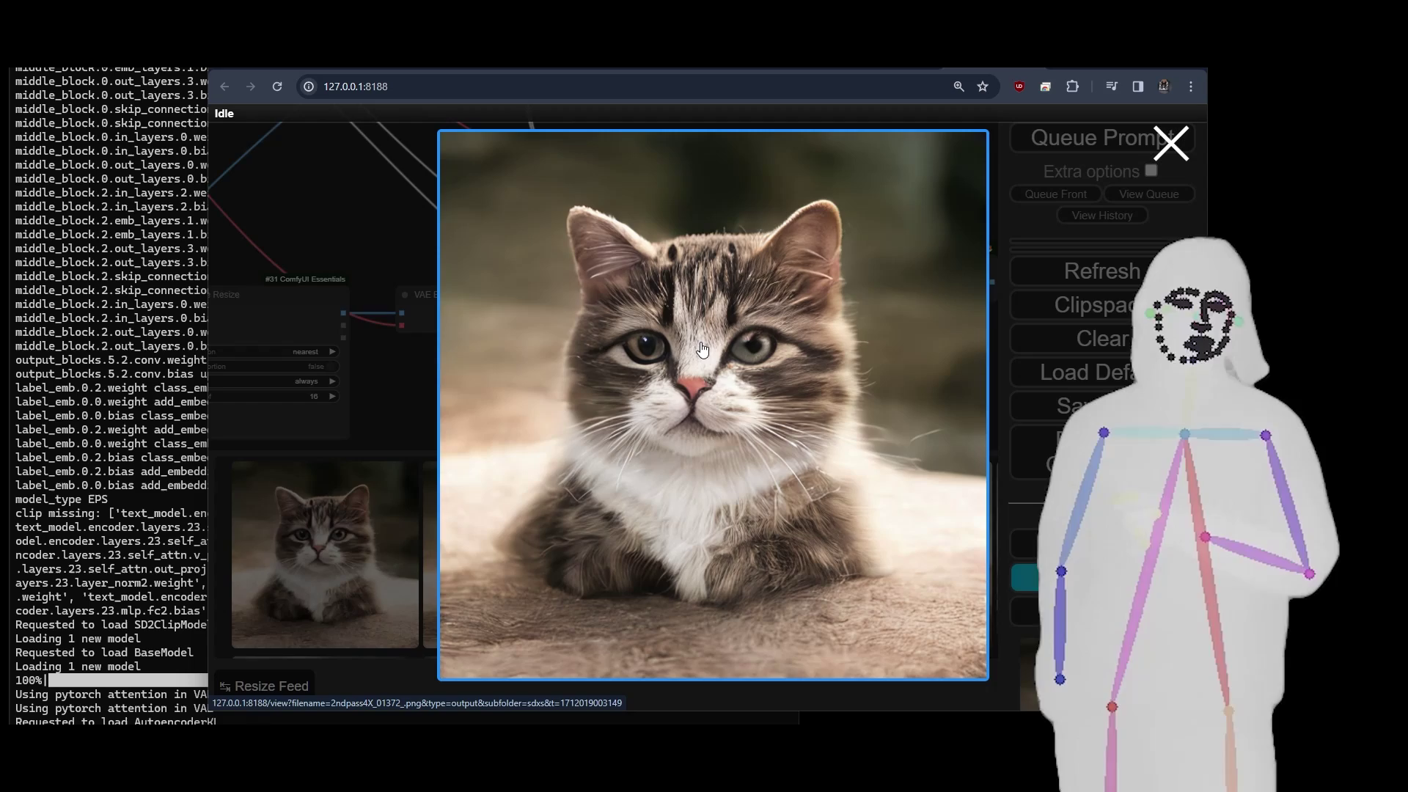
Step: Queue another run at denoise 0.40
{"action": "left_click", "coordinate": [1170, 143]}
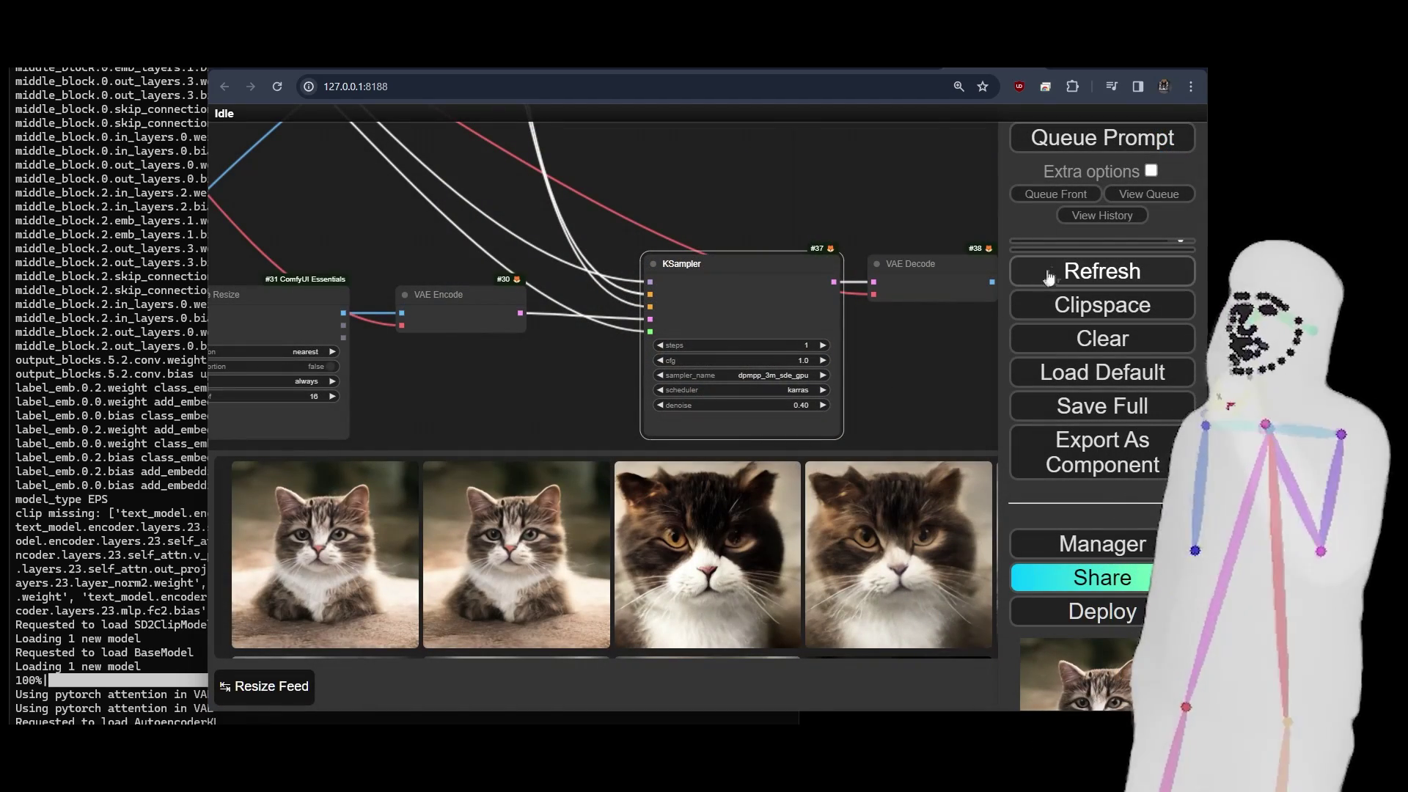
{"action": "left_click", "coordinate": [1076, 143]}
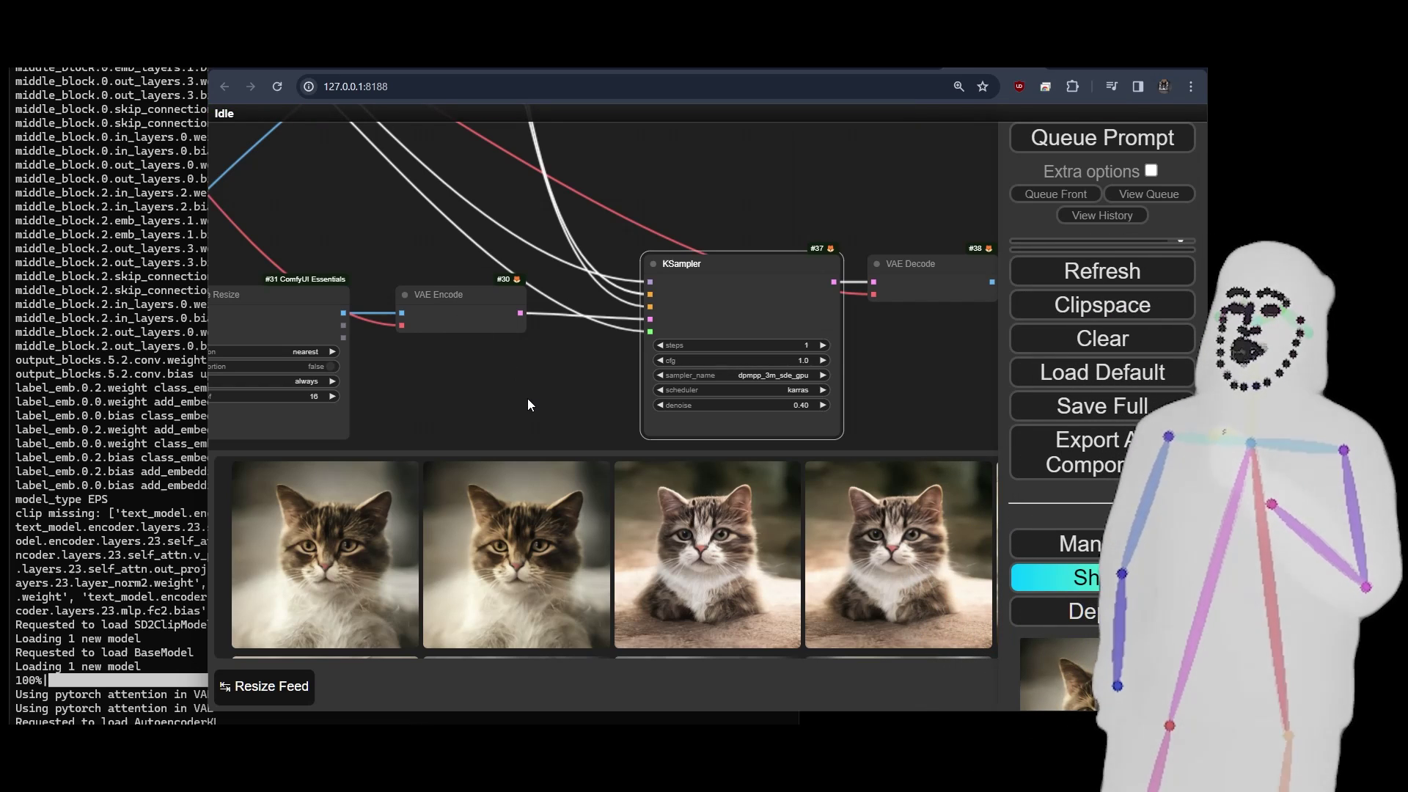
{"action": "scroll", "coordinate": [526, 398], "scroll_direction": "down", "scroll_amount": 5}
{"action": "left_click_drag", "start_coordinate": [530, 403], "coordinate": [520, 312]}
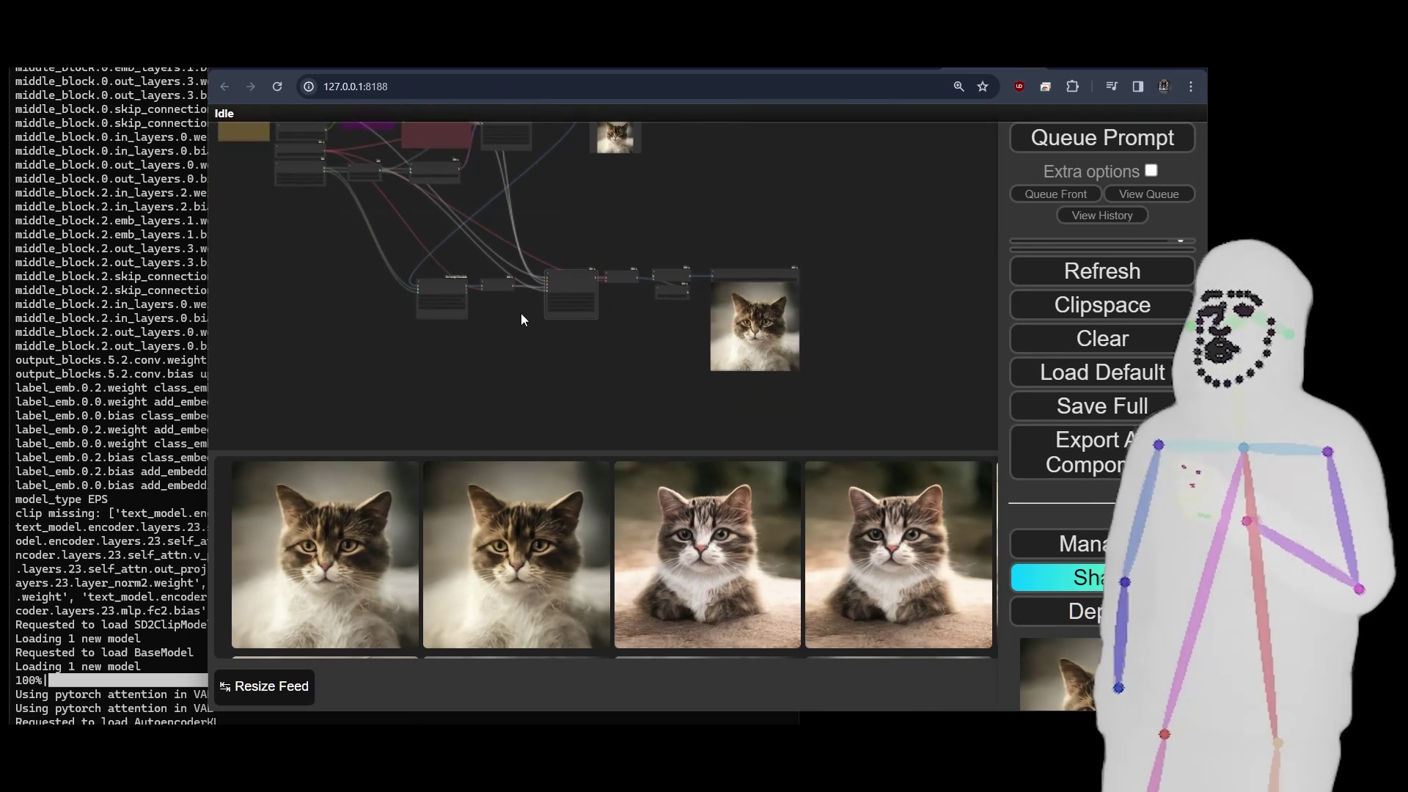
Step: Load the workflow embedded in a generated PNG by dropping it onto the canvas
{"action": "left_click_drag", "start_coordinate": [430, 201], "coordinate": [501, 312]}
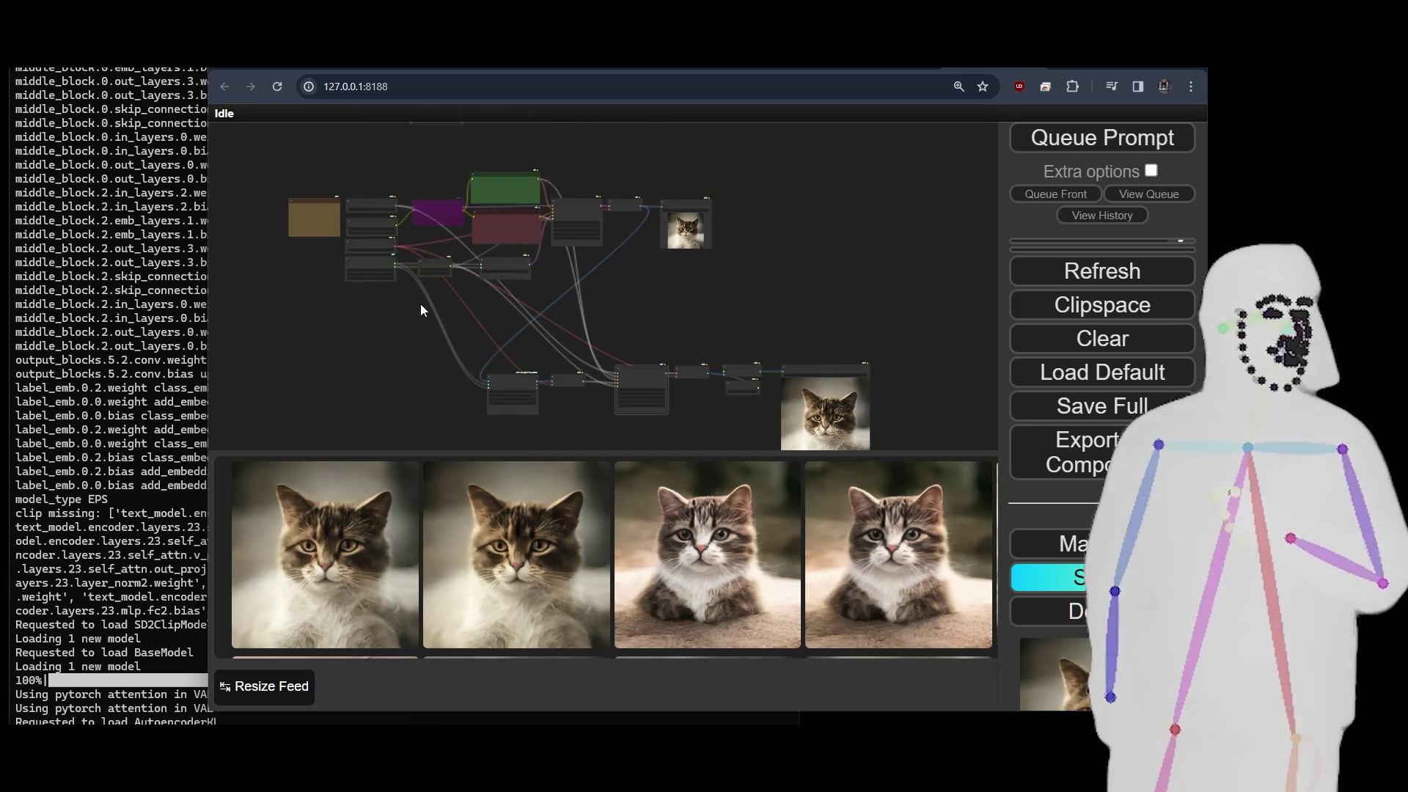
{"action": "left_click_drag", "start_coordinate": [337, 173], "coordinate": [483, 352]}
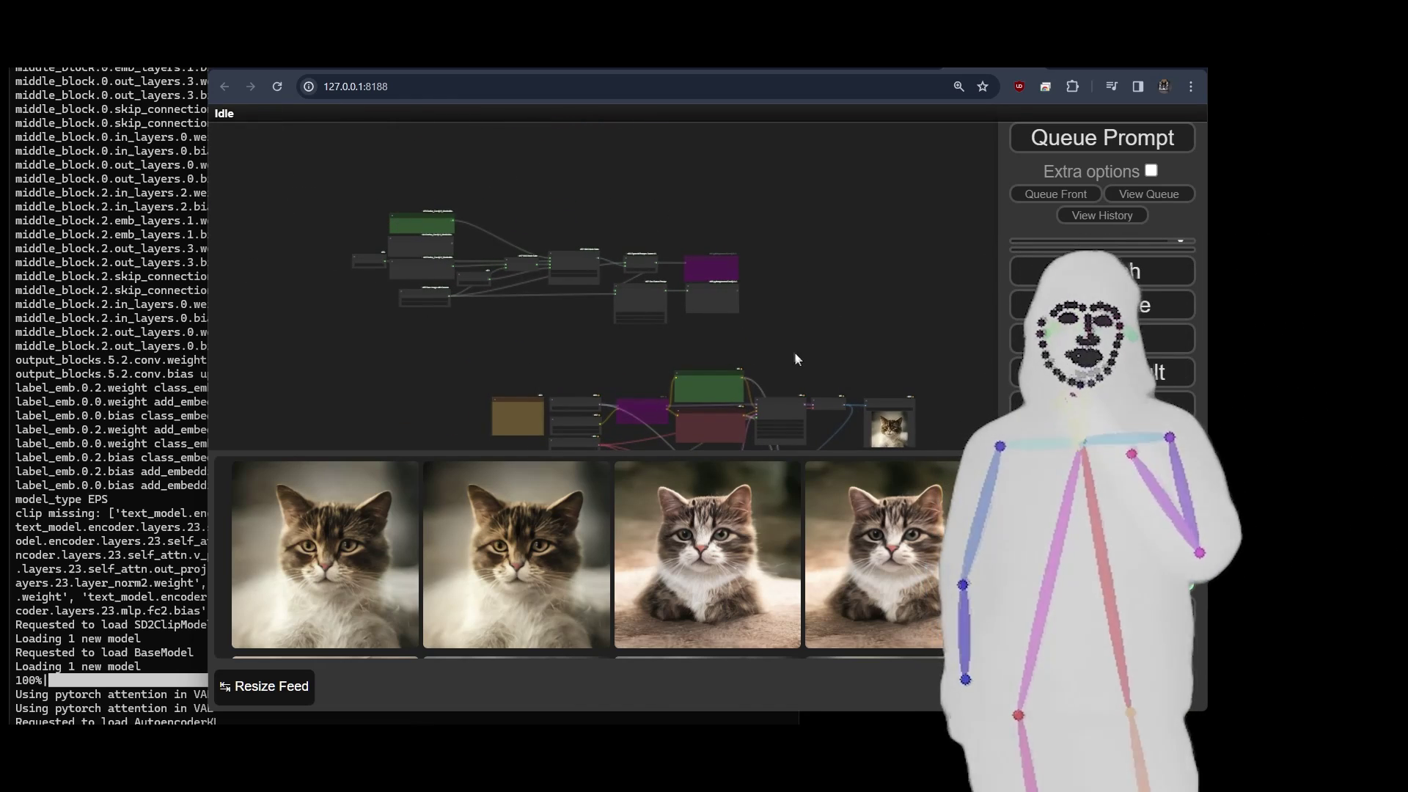
{"action": "left_click_drag", "start_coordinate": [795, 355], "coordinate": [591, 130]}
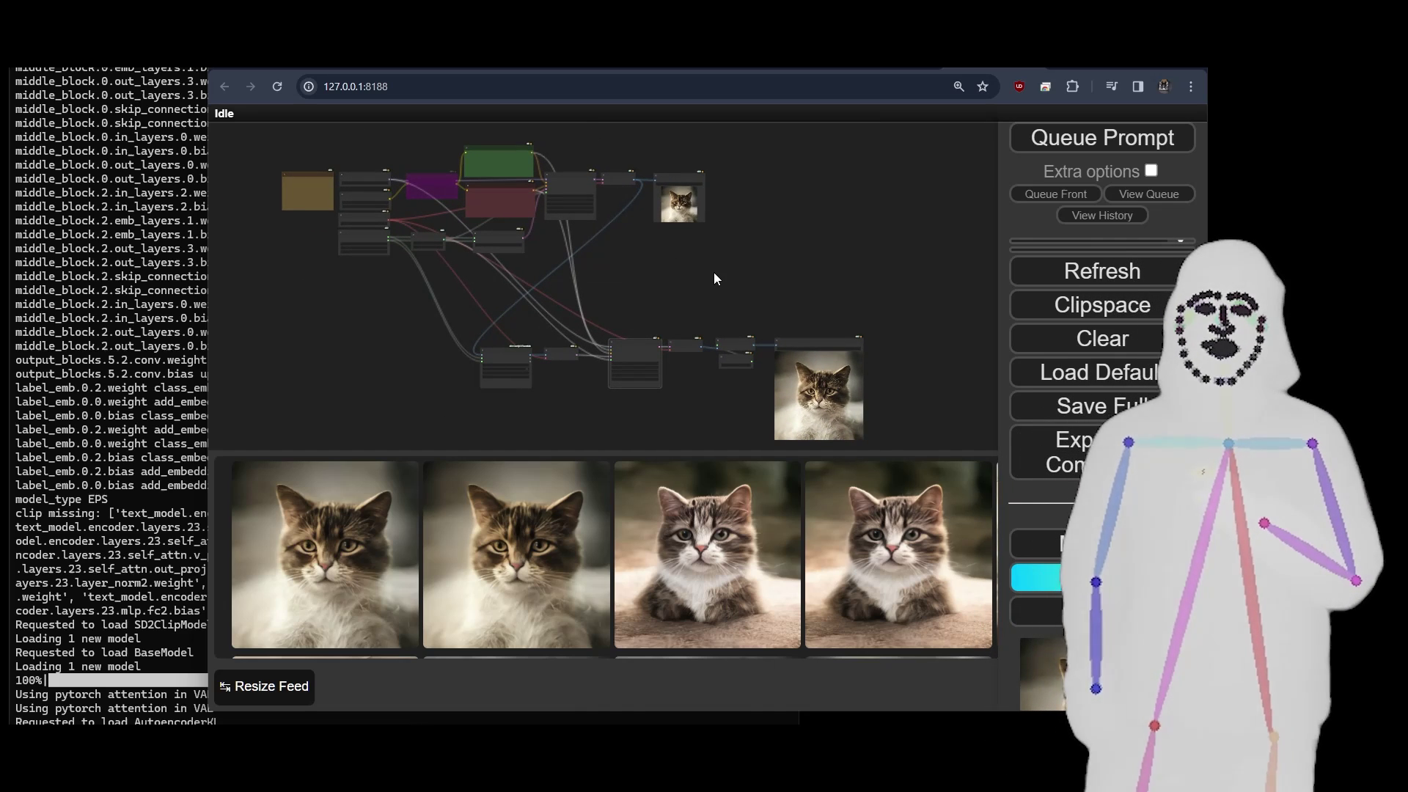
{"action": "left_click_drag", "start_coordinate": [679, 307], "coordinate": [698, 303]}
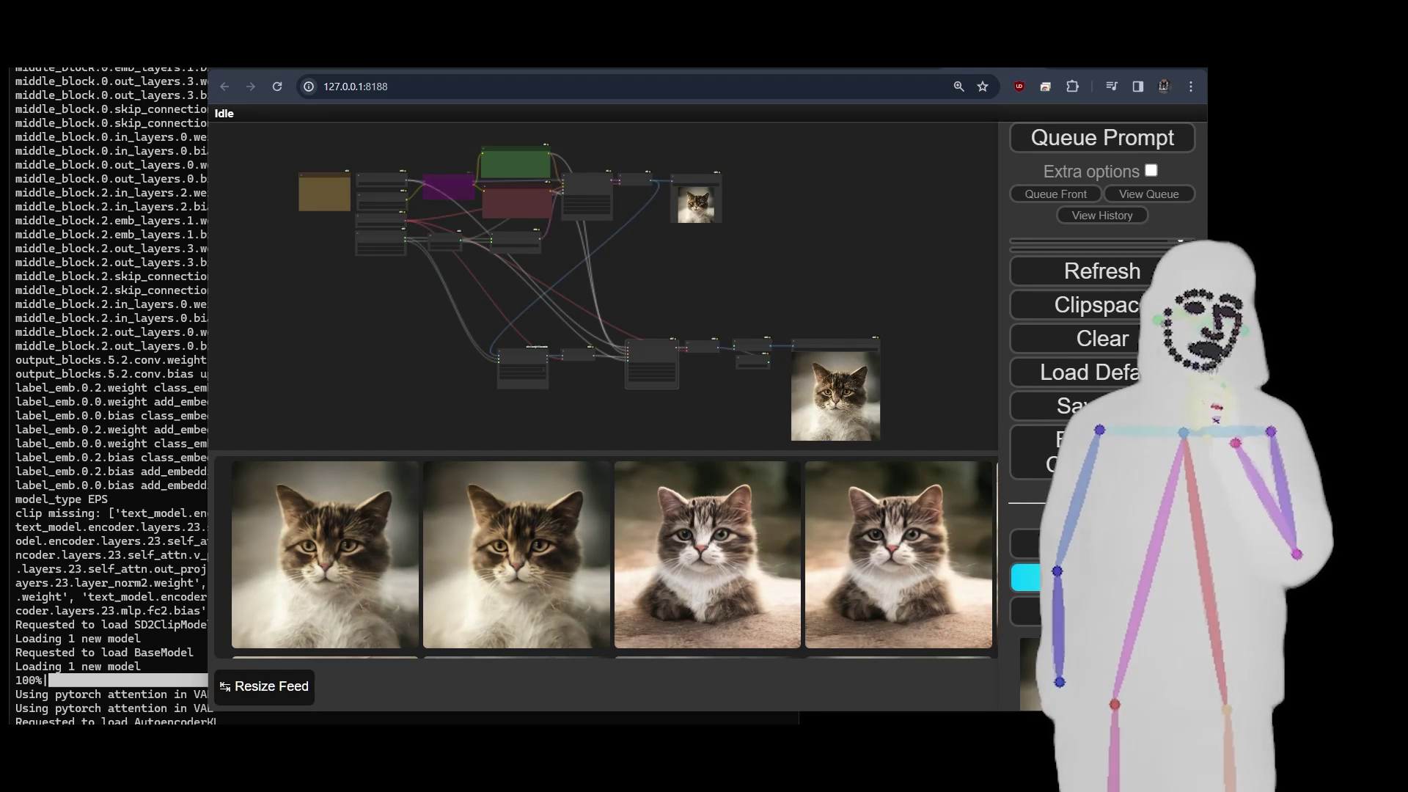
{"action": "left_click_drag", "start_coordinate": [4, 269], "coordinate": [337, 406]}
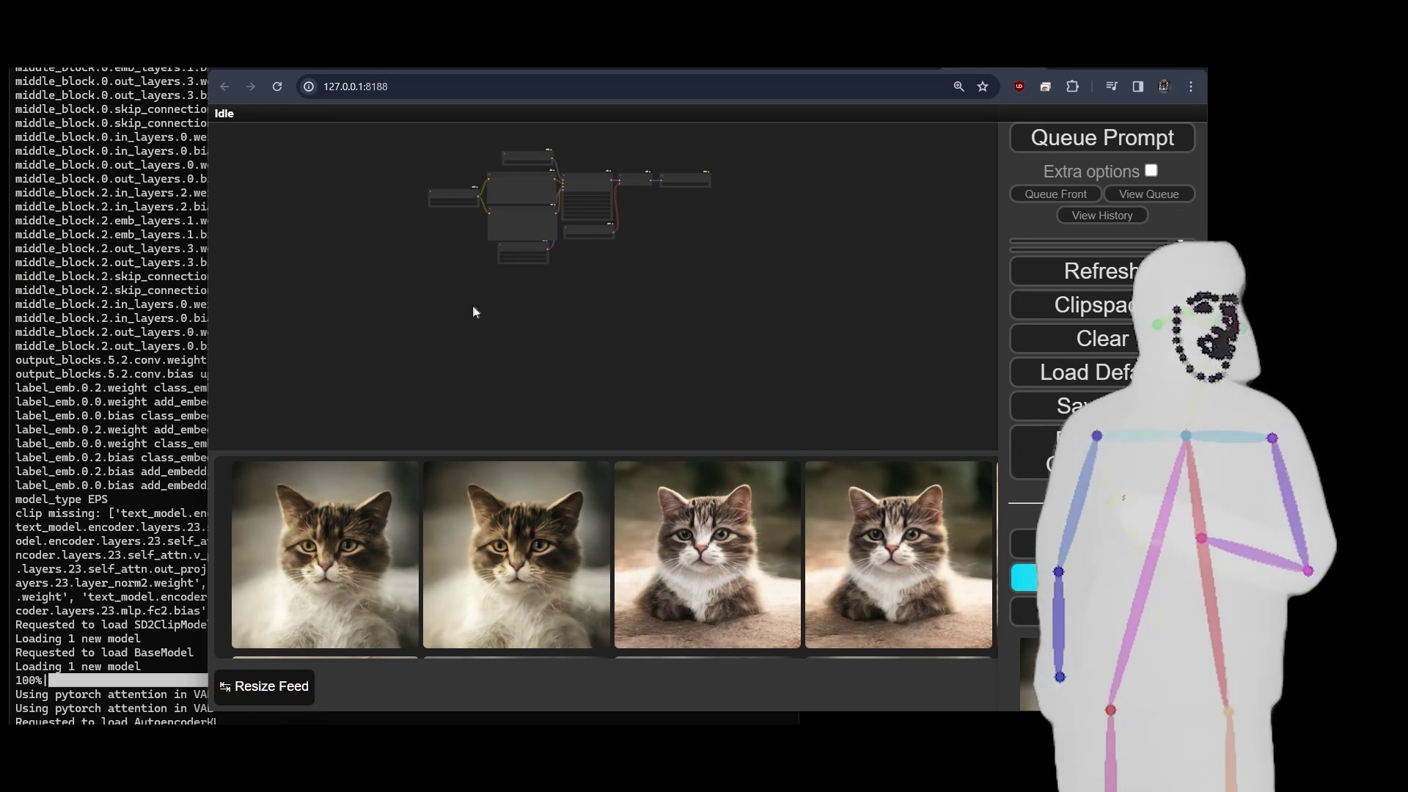
Step: Make ComfyUI full-screen and frame the basic SDXS workflow: 1-step euler KSampler, 512×512 latent
{"action": "scroll", "coordinate": [539, 192], "scroll_direction": "up", "scroll_amount": 8}
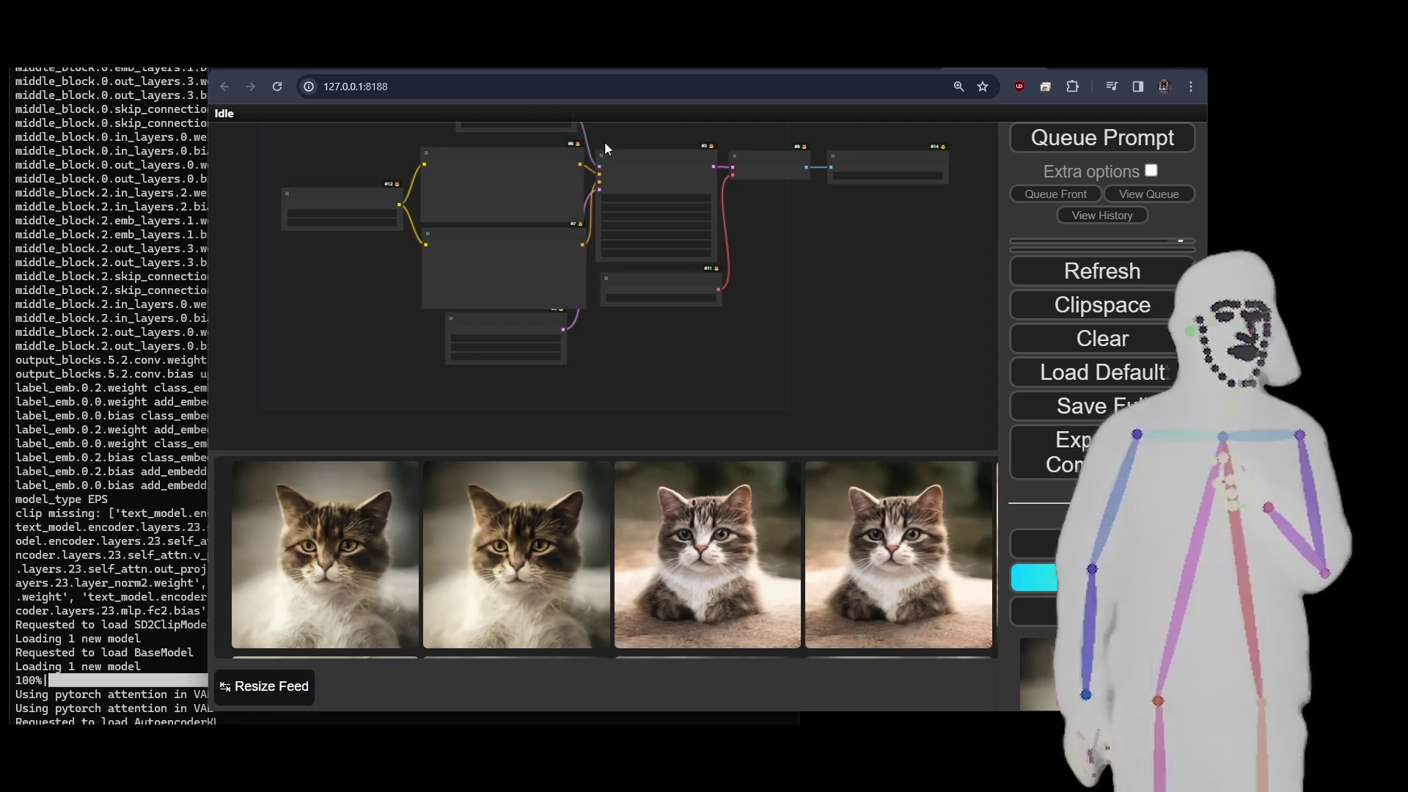
{"action": "left_click_drag", "start_coordinate": [607, 192], "coordinate": [599, 226]}
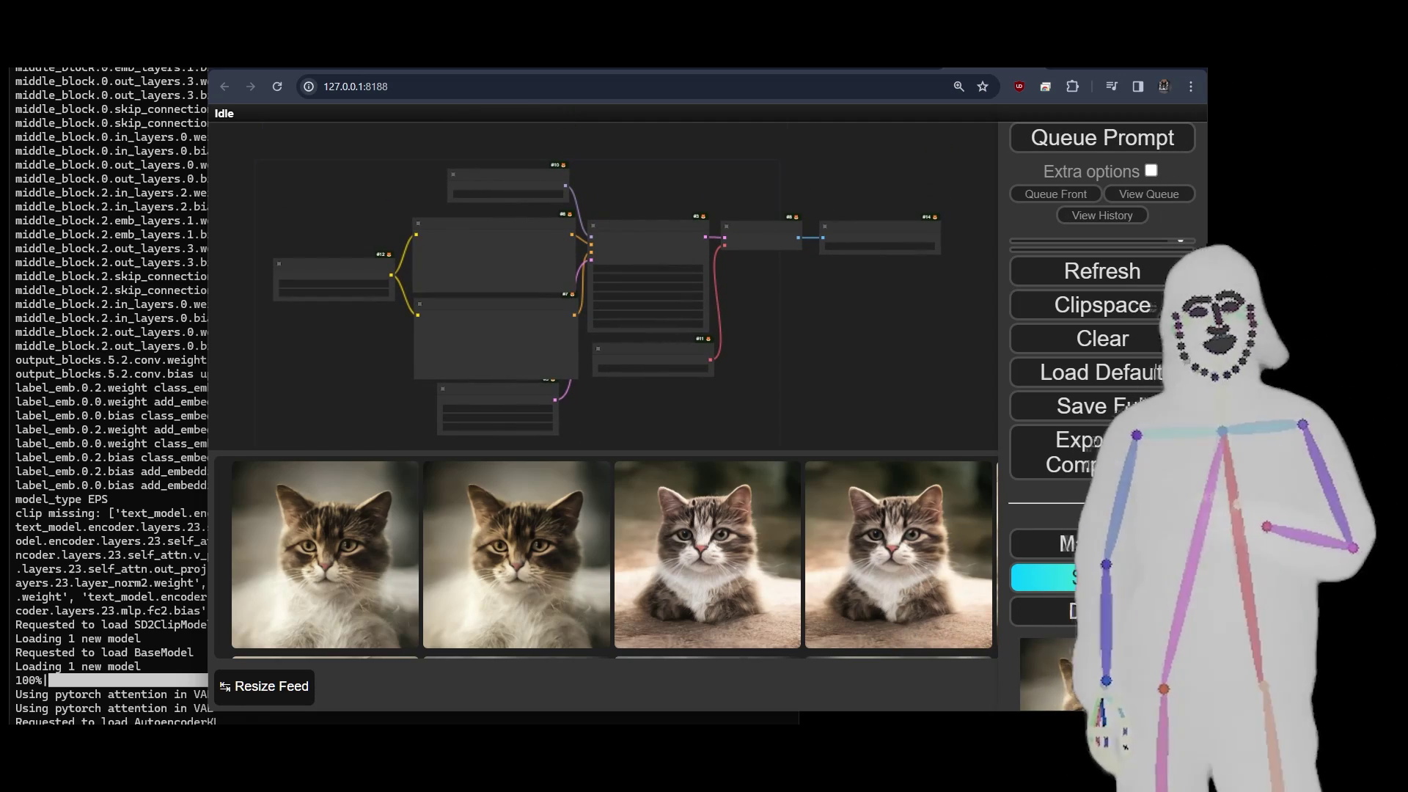
{"action": "key", "text": "F11"}
{"action": "scroll", "coordinate": [840, 321], "scroll_direction": "up", "scroll_amount": 5}
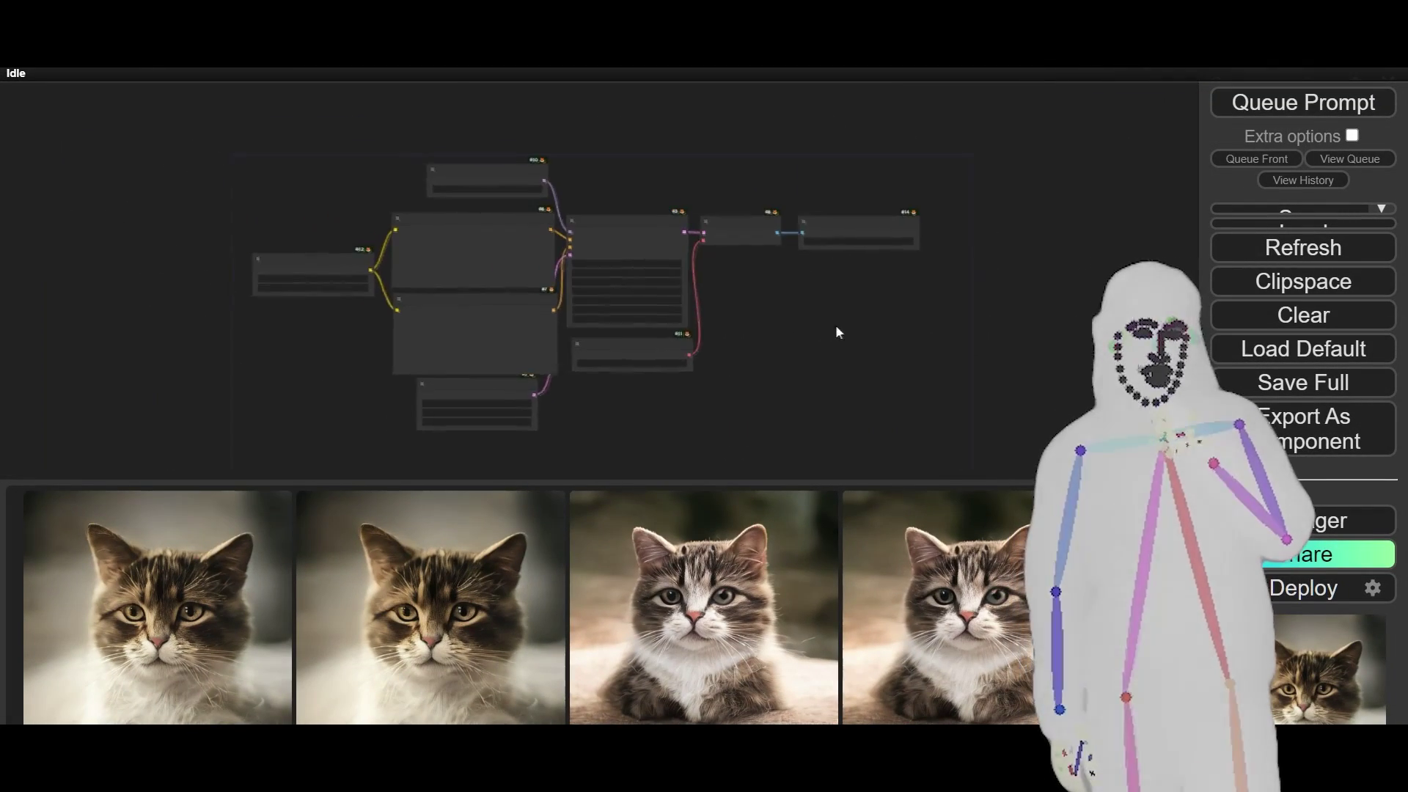
{"action": "scroll", "coordinate": [838, 300], "scroll_direction": "down", "scroll_amount": 3}
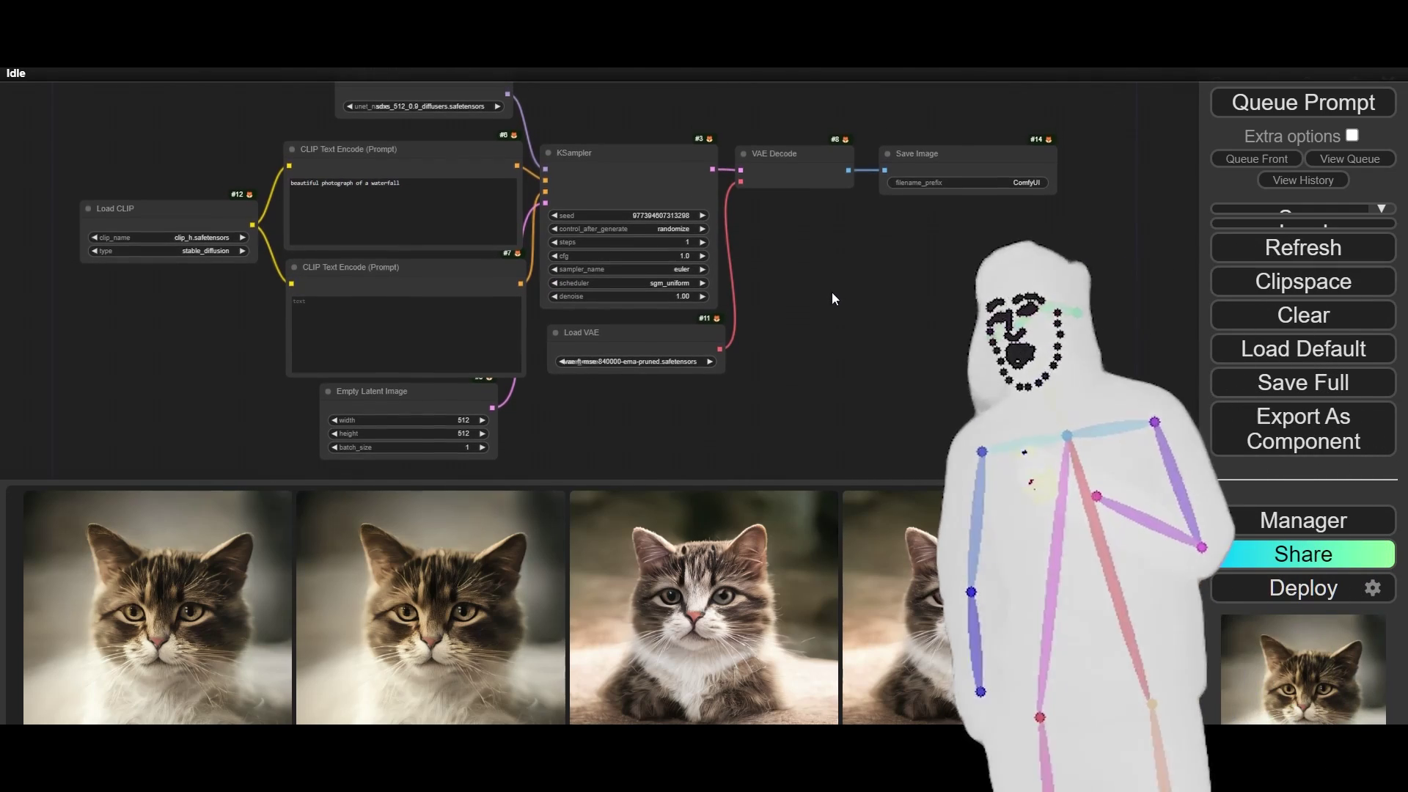
{"action": "left_click_drag", "start_coordinate": [833, 289], "coordinate": [831, 301]}
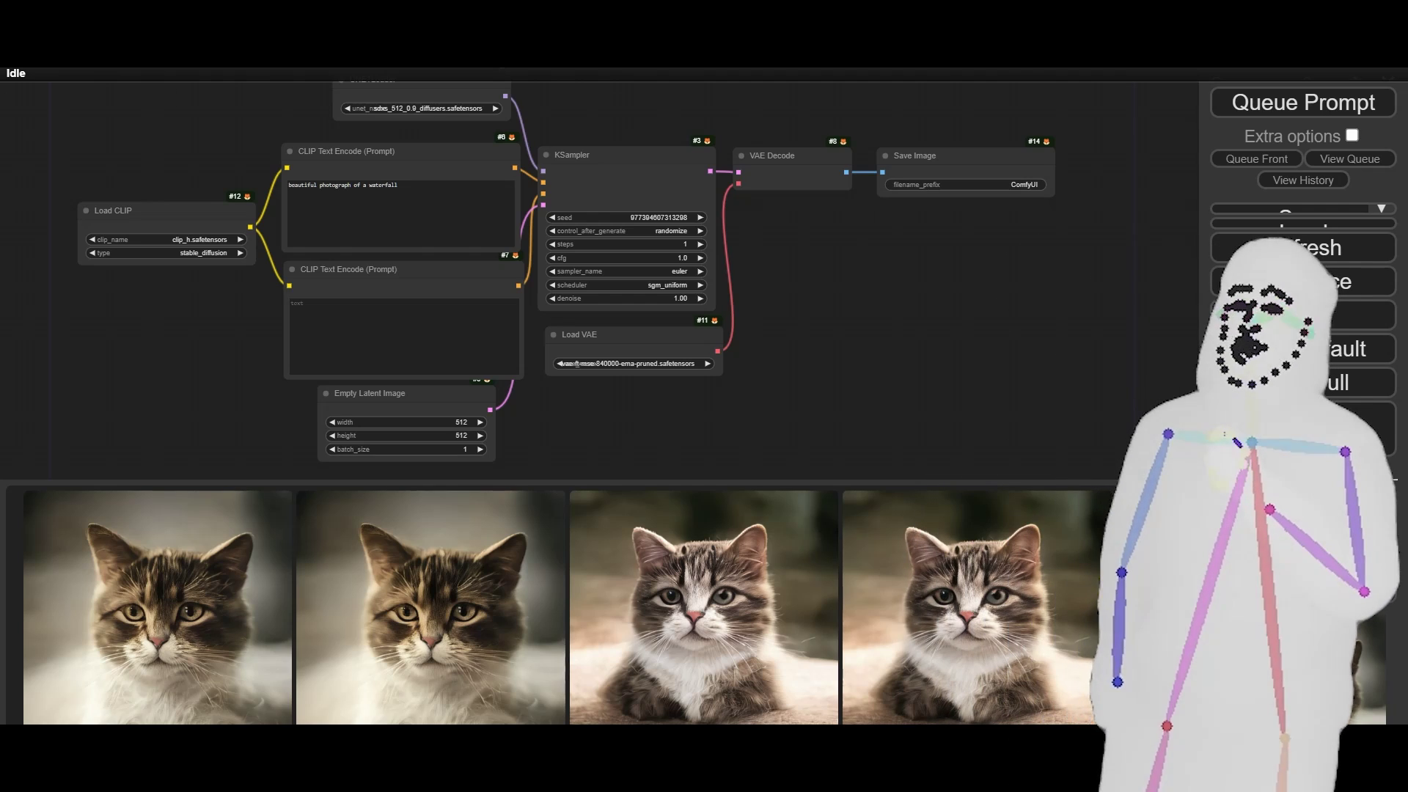
Step: Load the LoRA watercolor workflow and pan across its Aspect Size, latent and sampler nodes
{"action": "left_click_drag", "start_coordinate": [893, 315], "coordinate": [894, 336]}
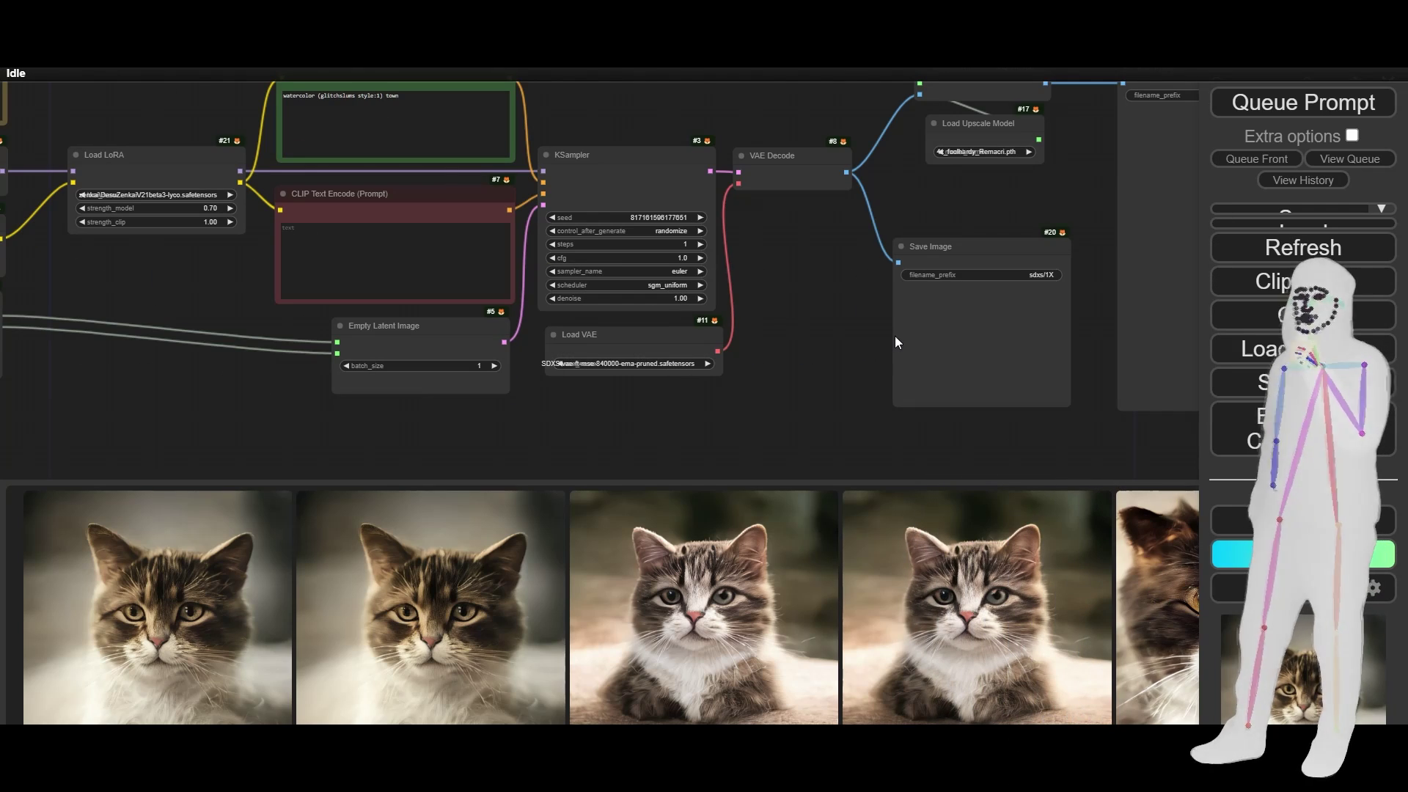
{"action": "scroll", "coordinate": [846, 348], "scroll_direction": "down", "scroll_amount": 4}
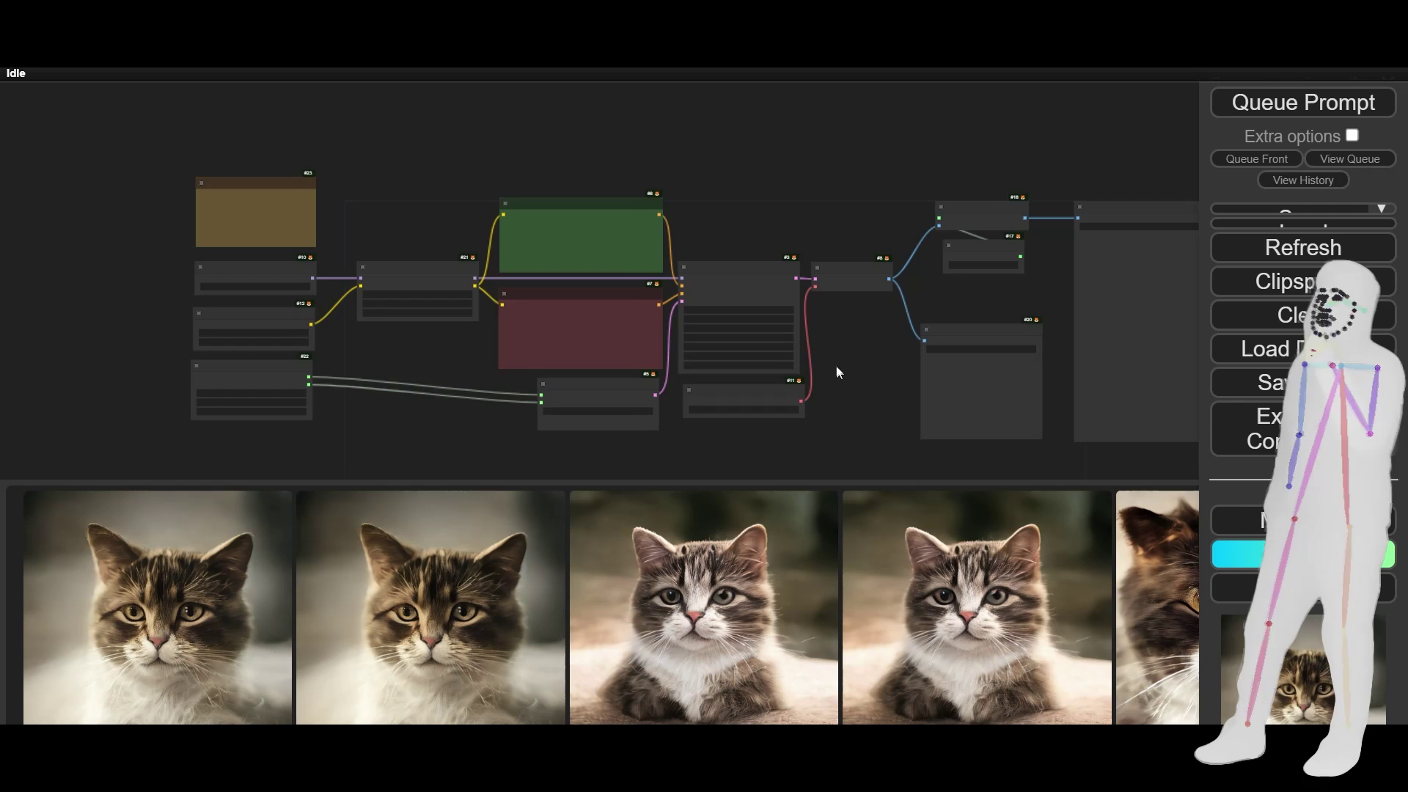
{"action": "left_click_drag", "start_coordinate": [834, 363], "coordinate": [711, 322]}
{"action": "scroll", "coordinate": [712, 321], "scroll_direction": "up", "scroll_amount": 1}
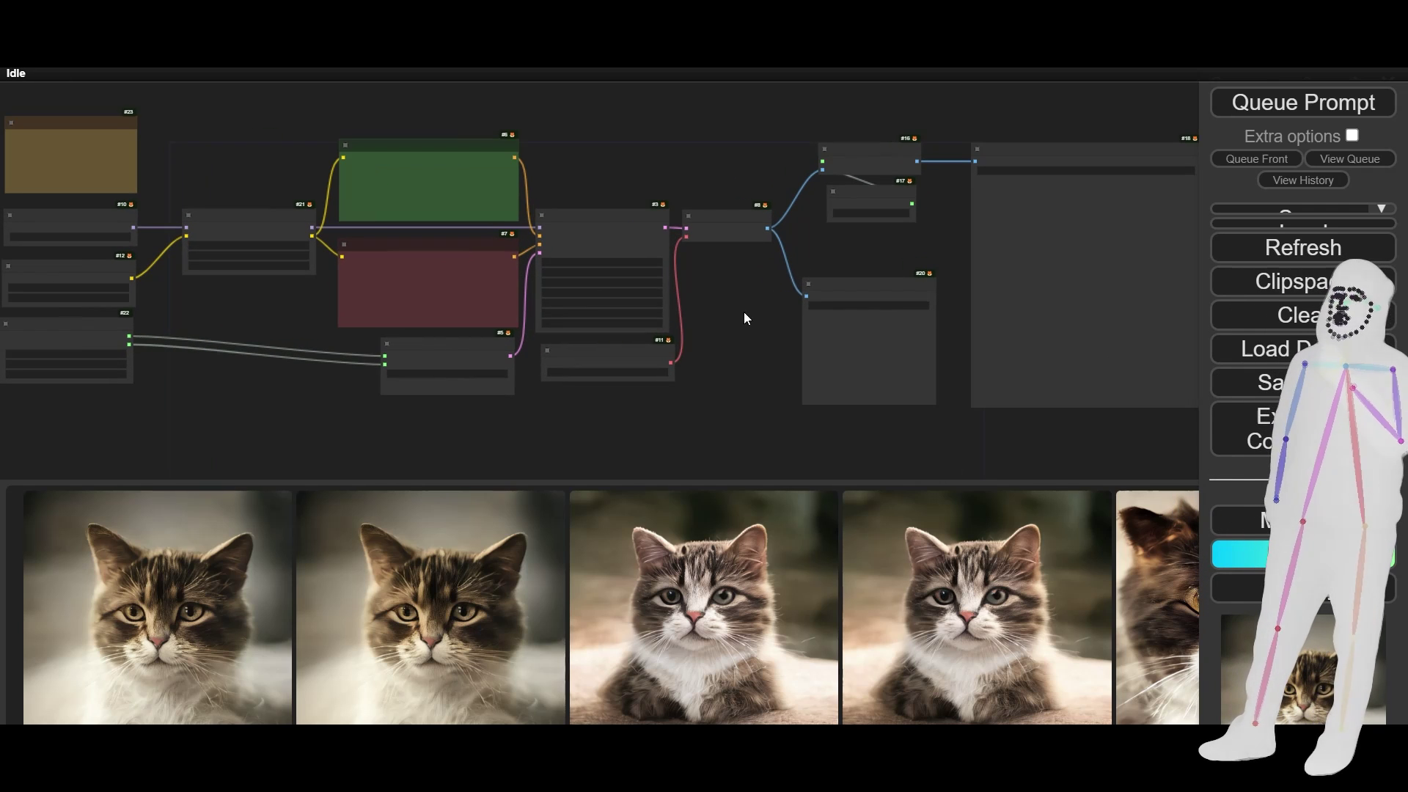
{"action": "left_click_drag", "start_coordinate": [217, 295], "coordinate": [262, 315]}
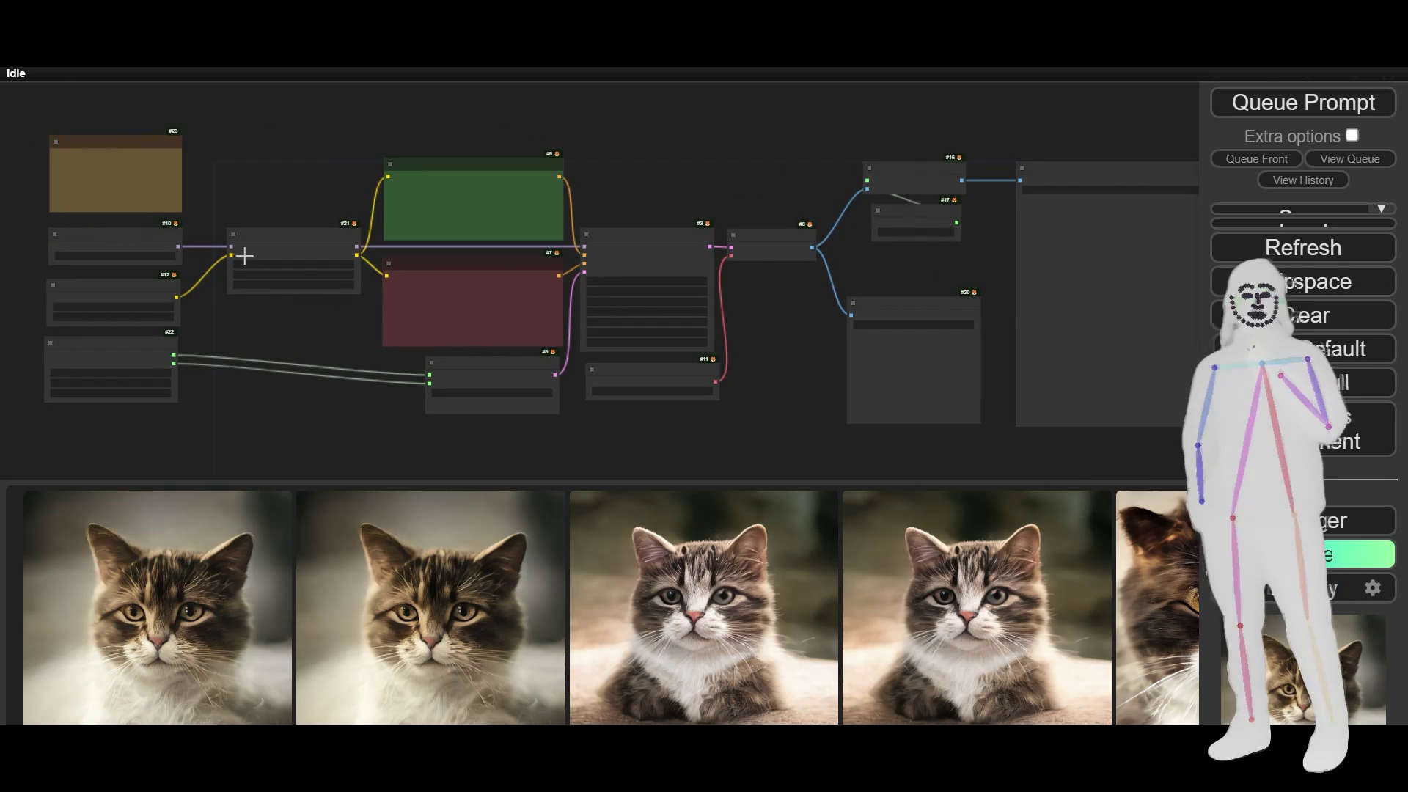
{"action": "scroll", "coordinate": [119, 367], "scroll_direction": "up", "scroll_amount": 5}
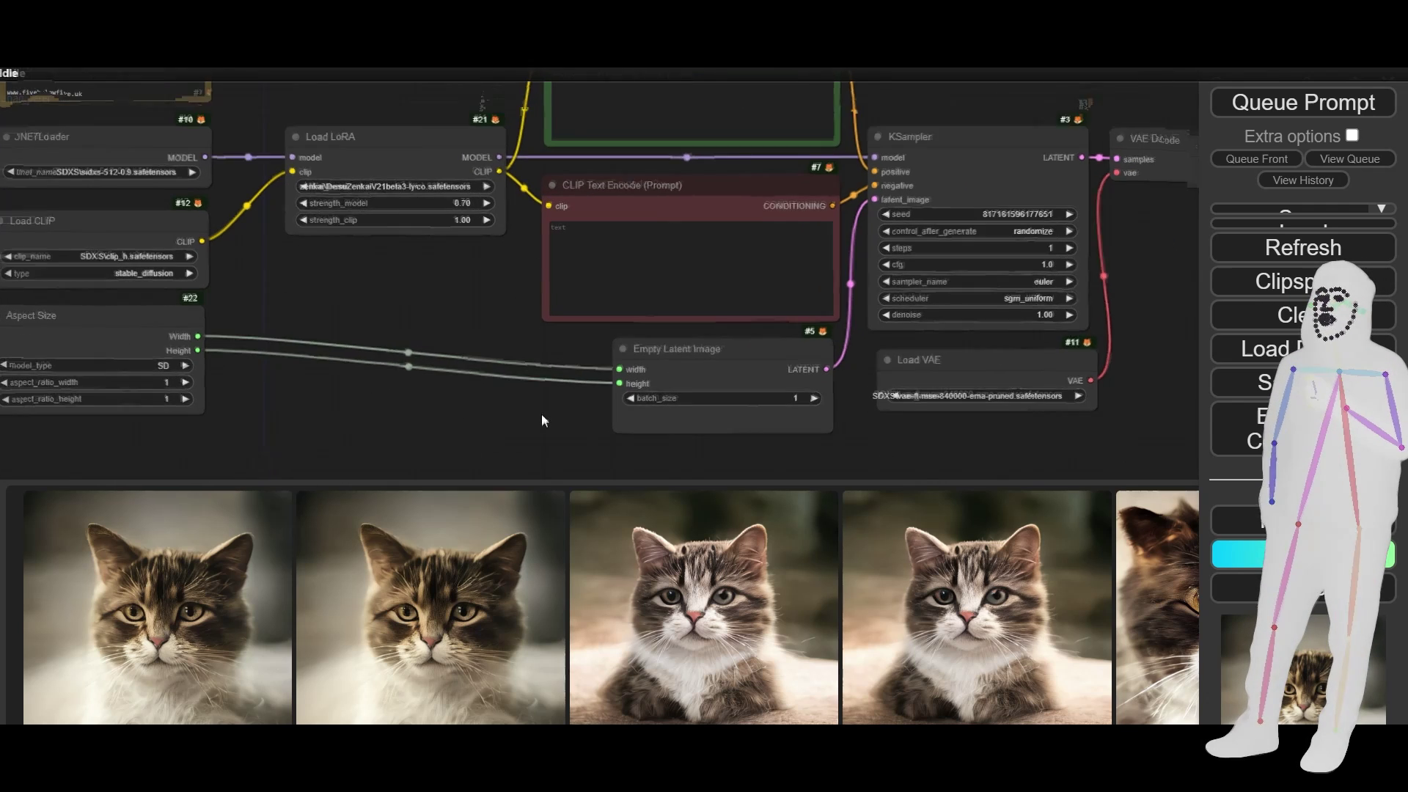
{"action": "left_click_drag", "start_coordinate": [541, 414], "coordinate": [565, 355]}
{"action": "scroll", "coordinate": [275, 353], "scroll_direction": "up", "scroll_amount": 1}
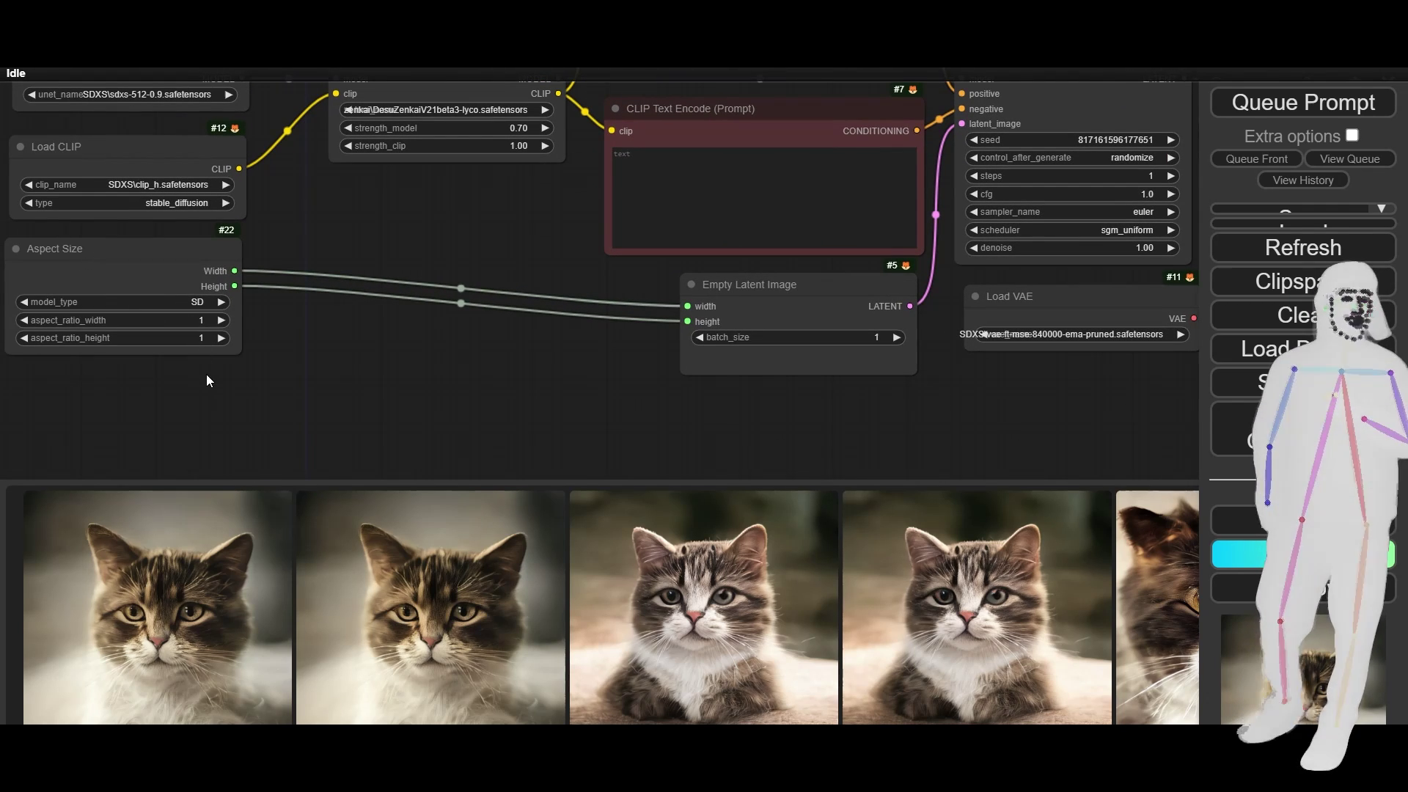
{"action": "scroll", "coordinate": [413, 365], "scroll_direction": "down", "scroll_amount": 1}
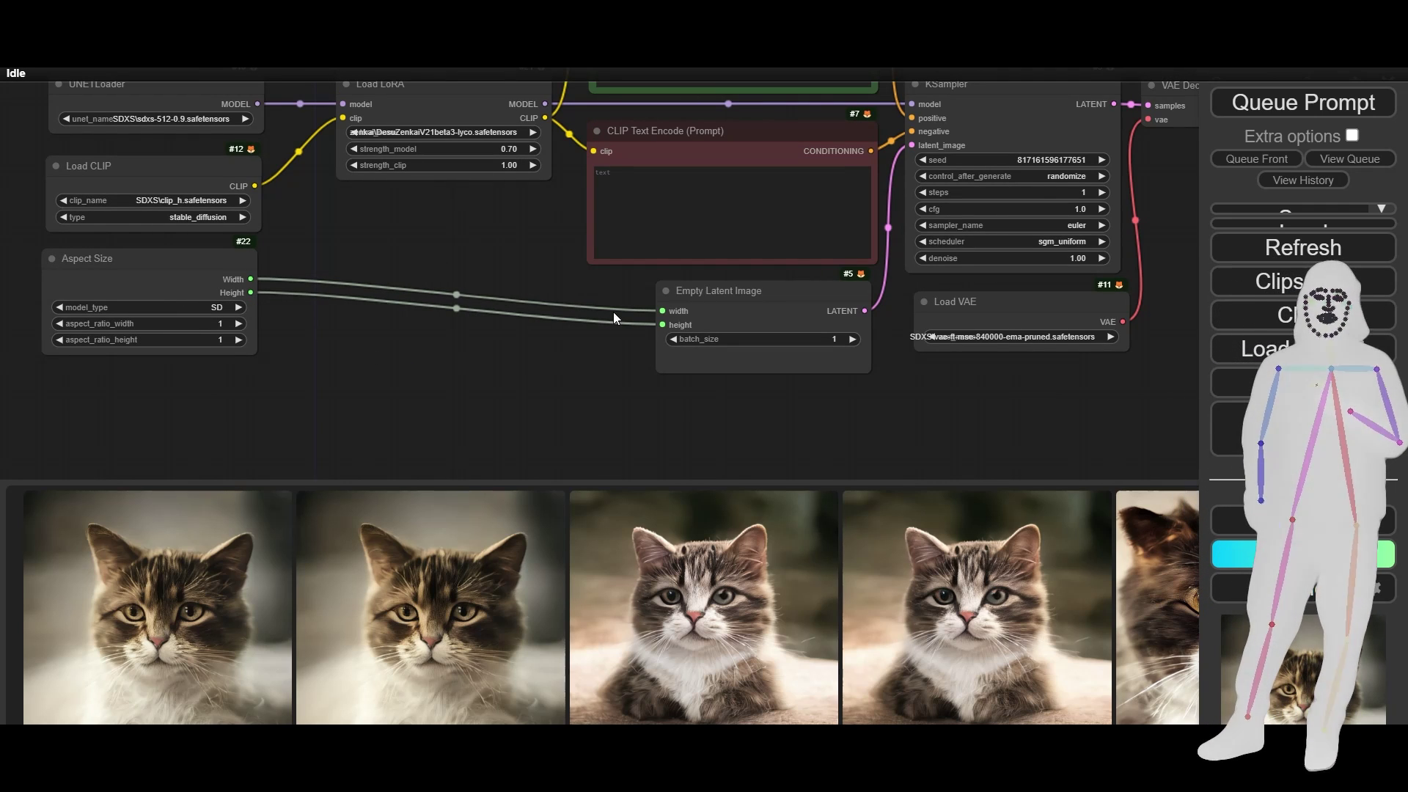
{"action": "left_click_drag", "start_coordinate": [902, 382], "coordinate": [798, 453]}
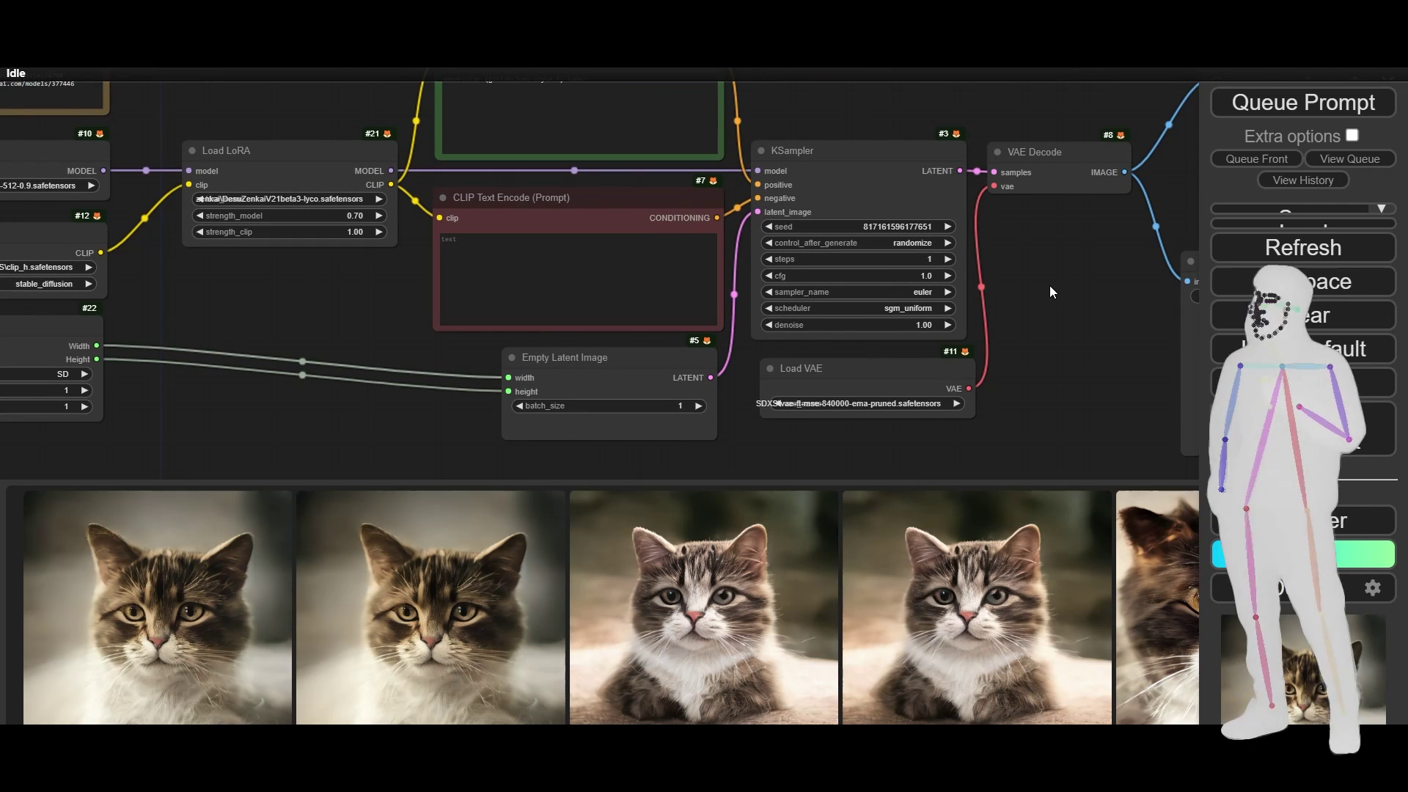
Step: Generate a 'watercolor (glitchslums style:1) town' image with the Zenkai LoRA workflow
{"action": "left_click_drag", "start_coordinate": [1040, 269], "coordinate": [990, 273]}
{"action": "scroll", "coordinate": [895, 295], "scroll_direction": "up", "scroll_amount": 5}
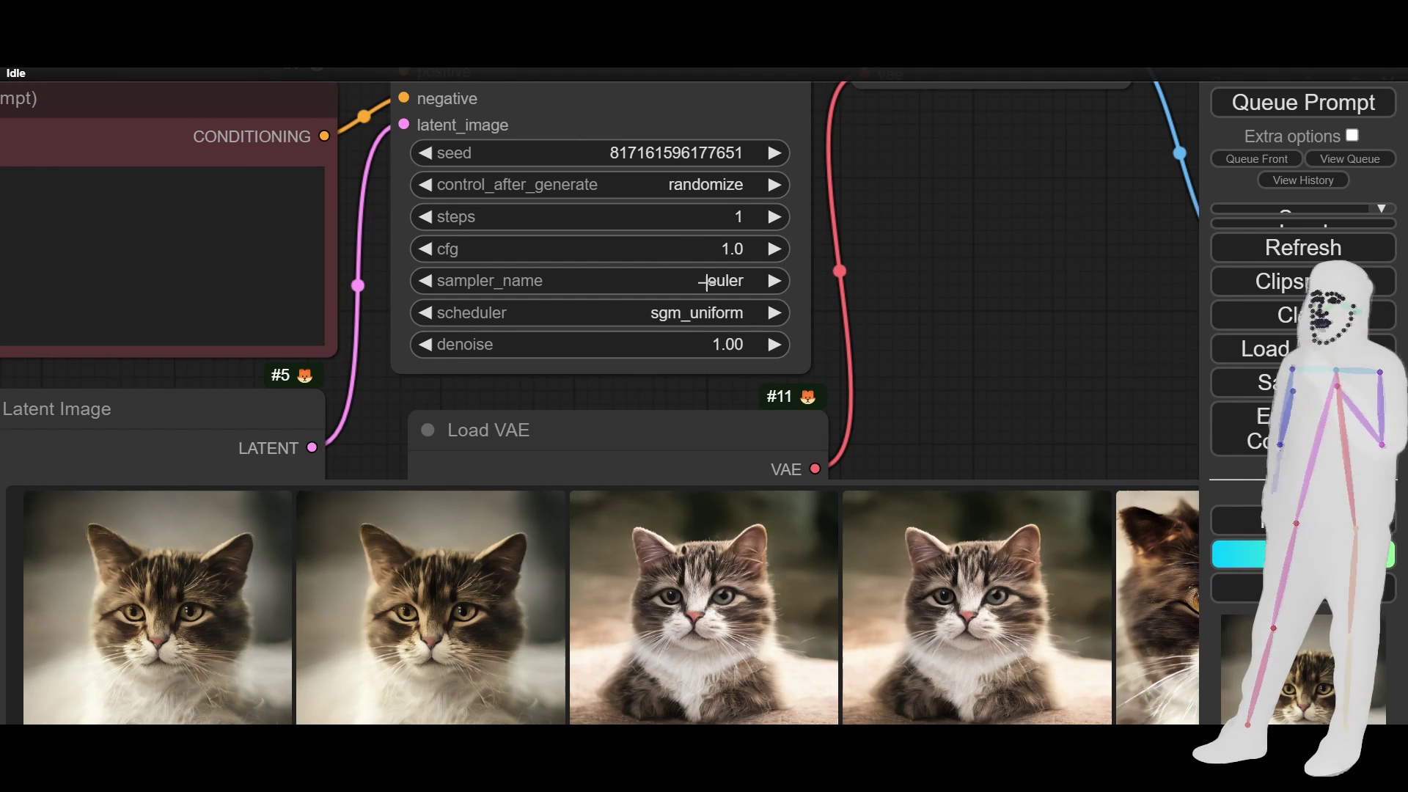
{"action": "left_click", "coordinate": [1218, 94]}
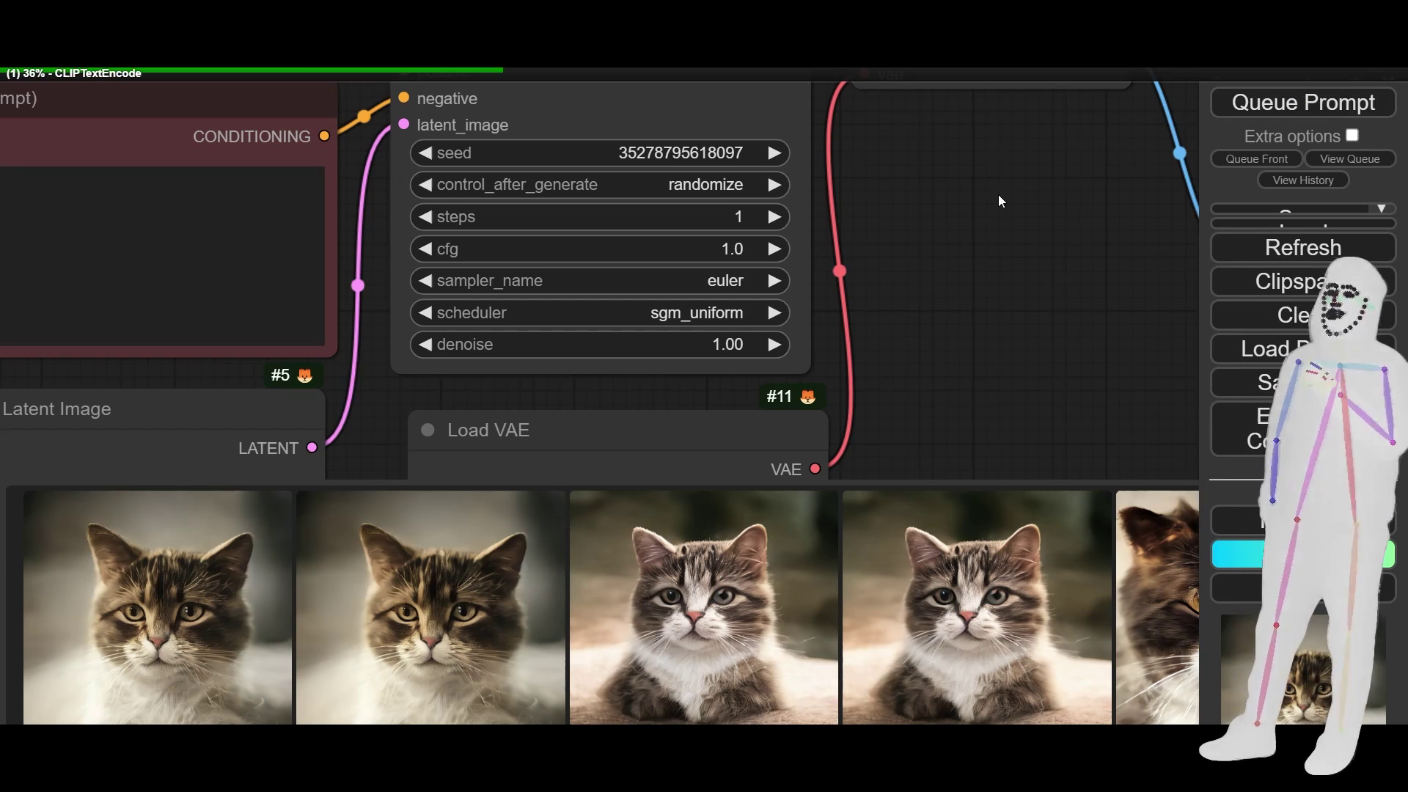
{"action": "scroll", "coordinate": [997, 195], "scroll_direction": "down", "scroll_amount": 5}
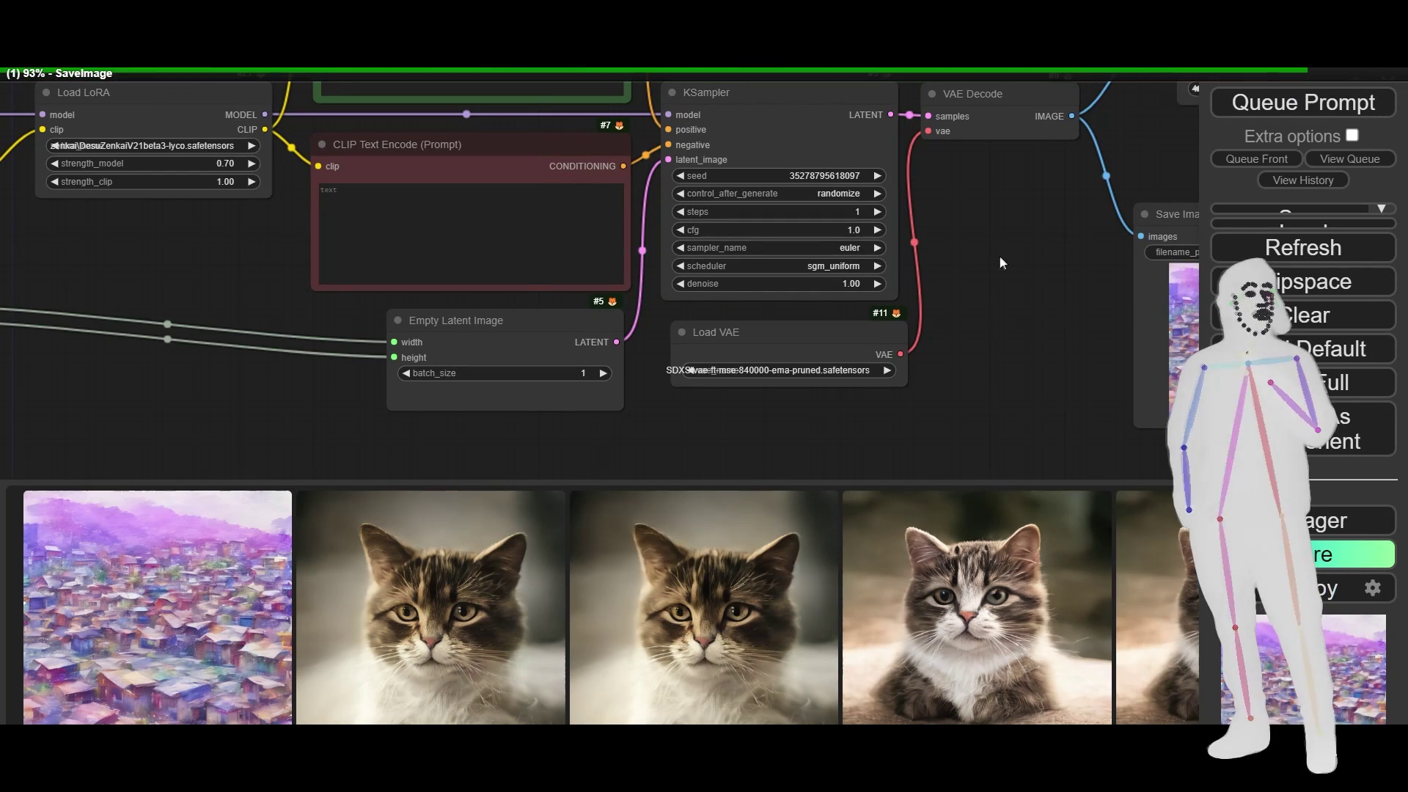
{"action": "left_click_drag", "start_coordinate": [1002, 265], "coordinate": [964, 267]}
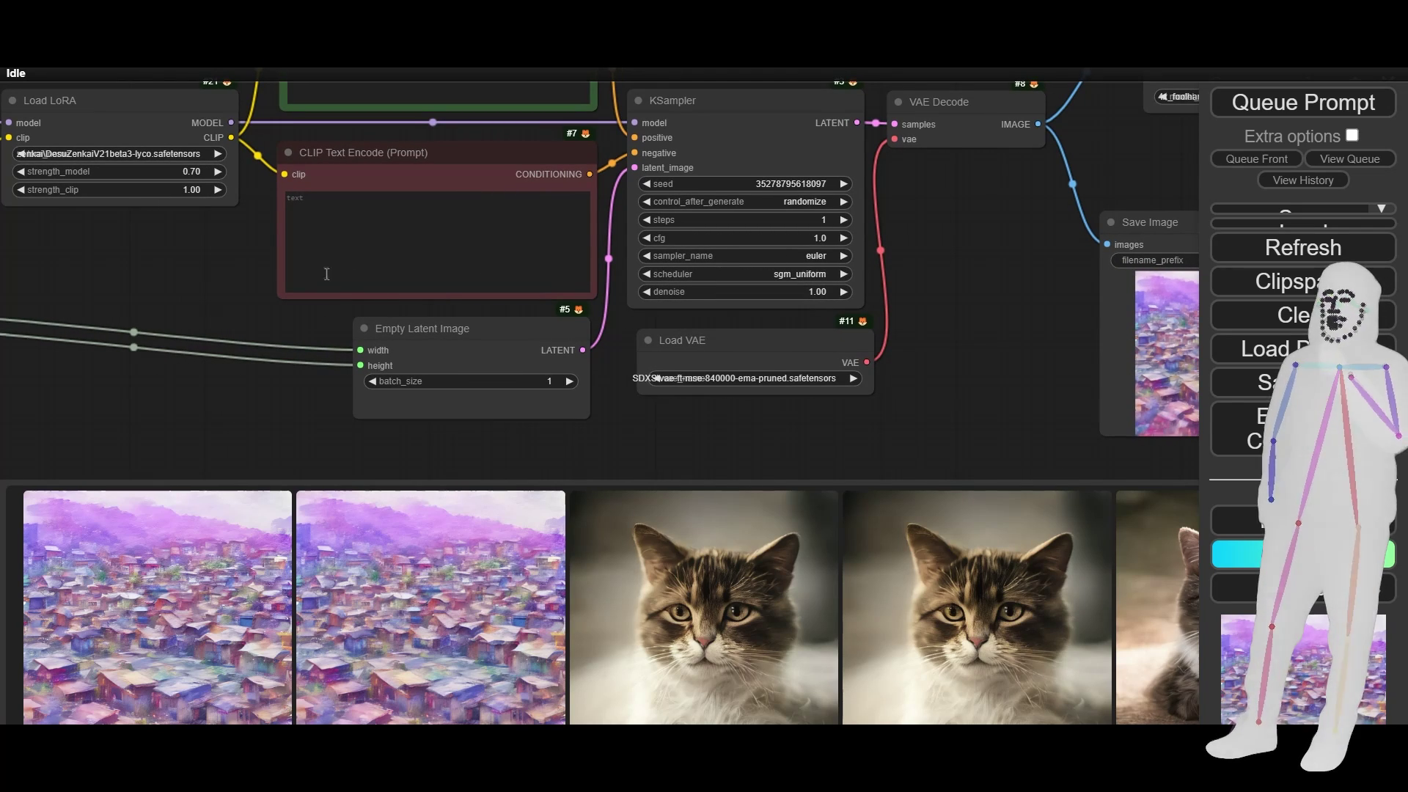
Step: Set the KSampler seed to fixed and generate the town again
{"action": "left_click", "coordinate": [153, 132]}
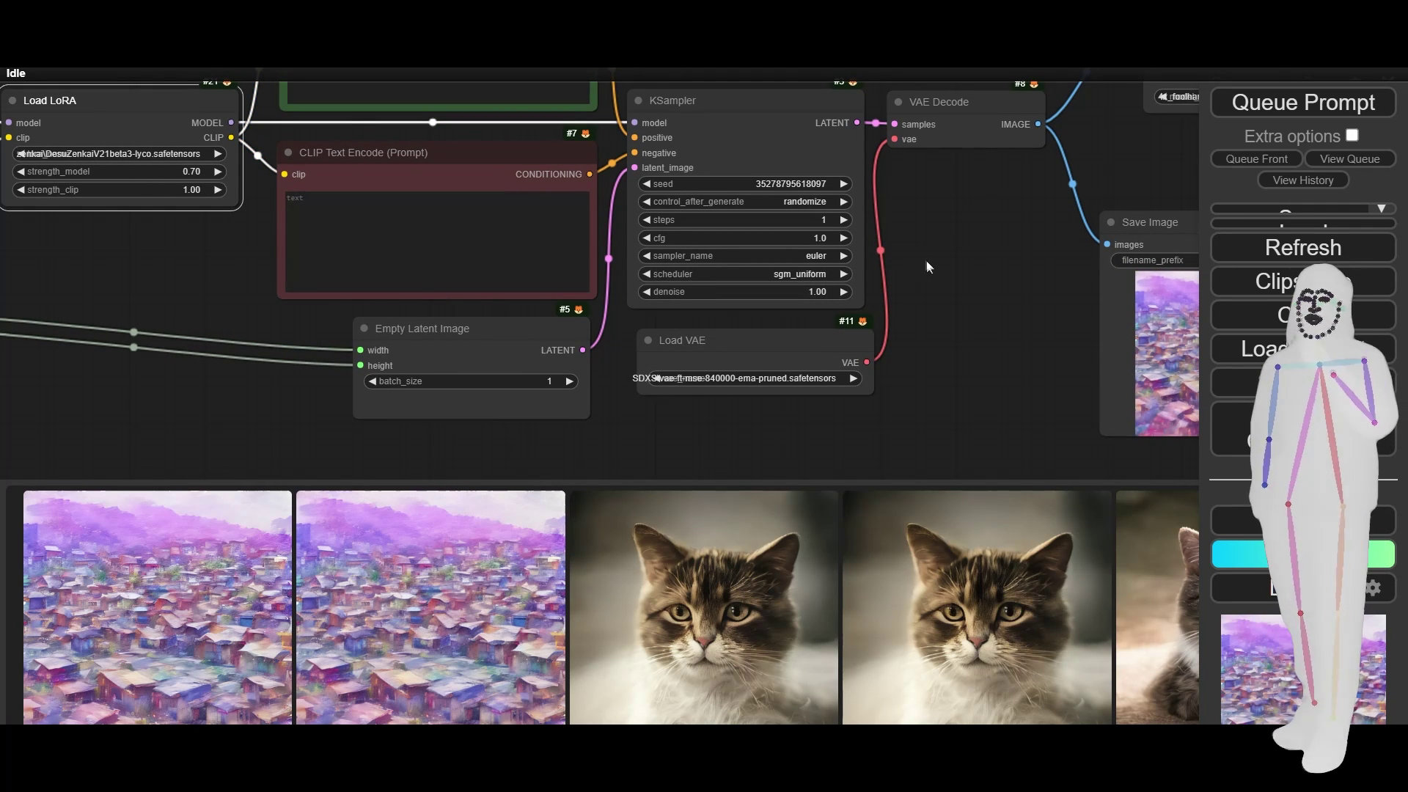
{"action": "left_click", "coordinate": [641, 201]}
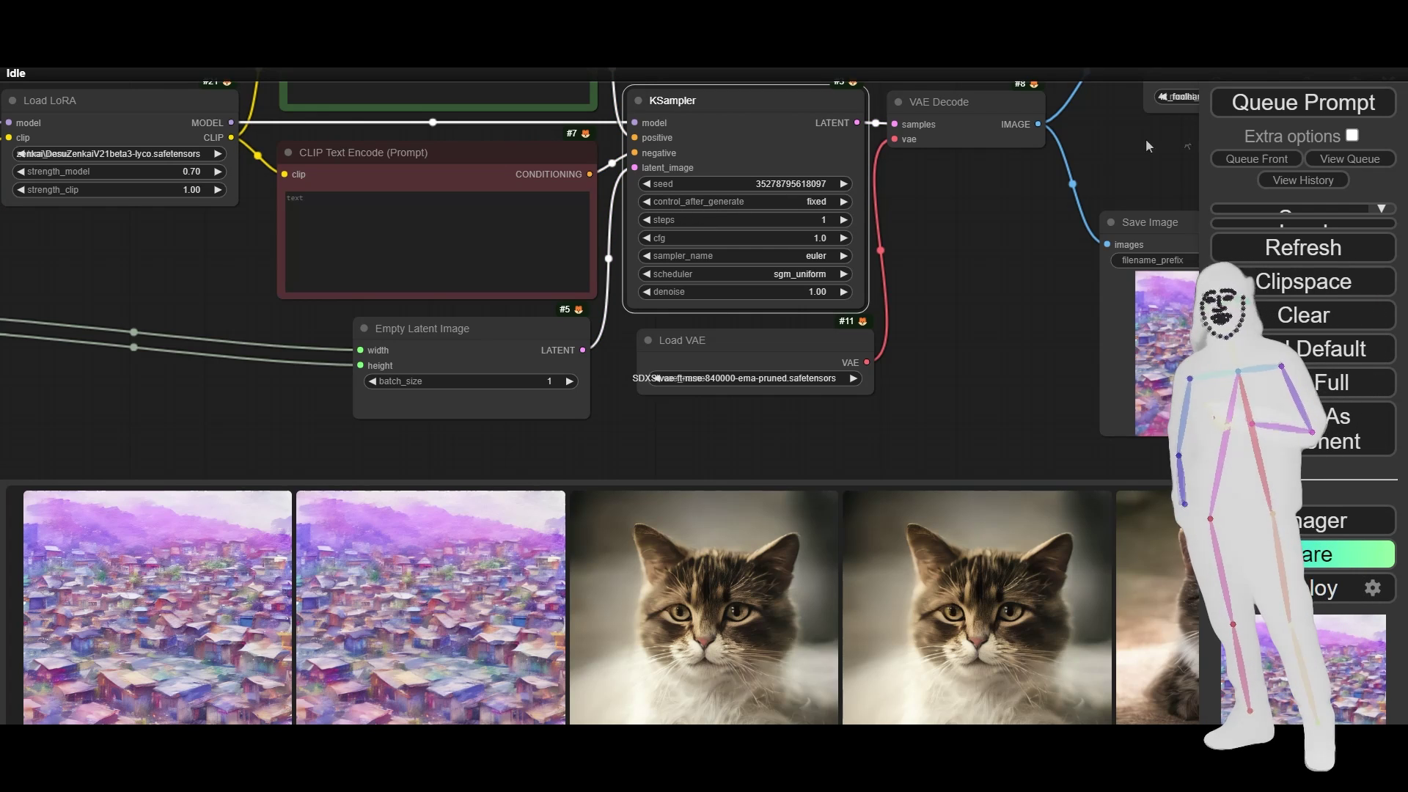
{"action": "left_click", "coordinate": [1238, 111]}
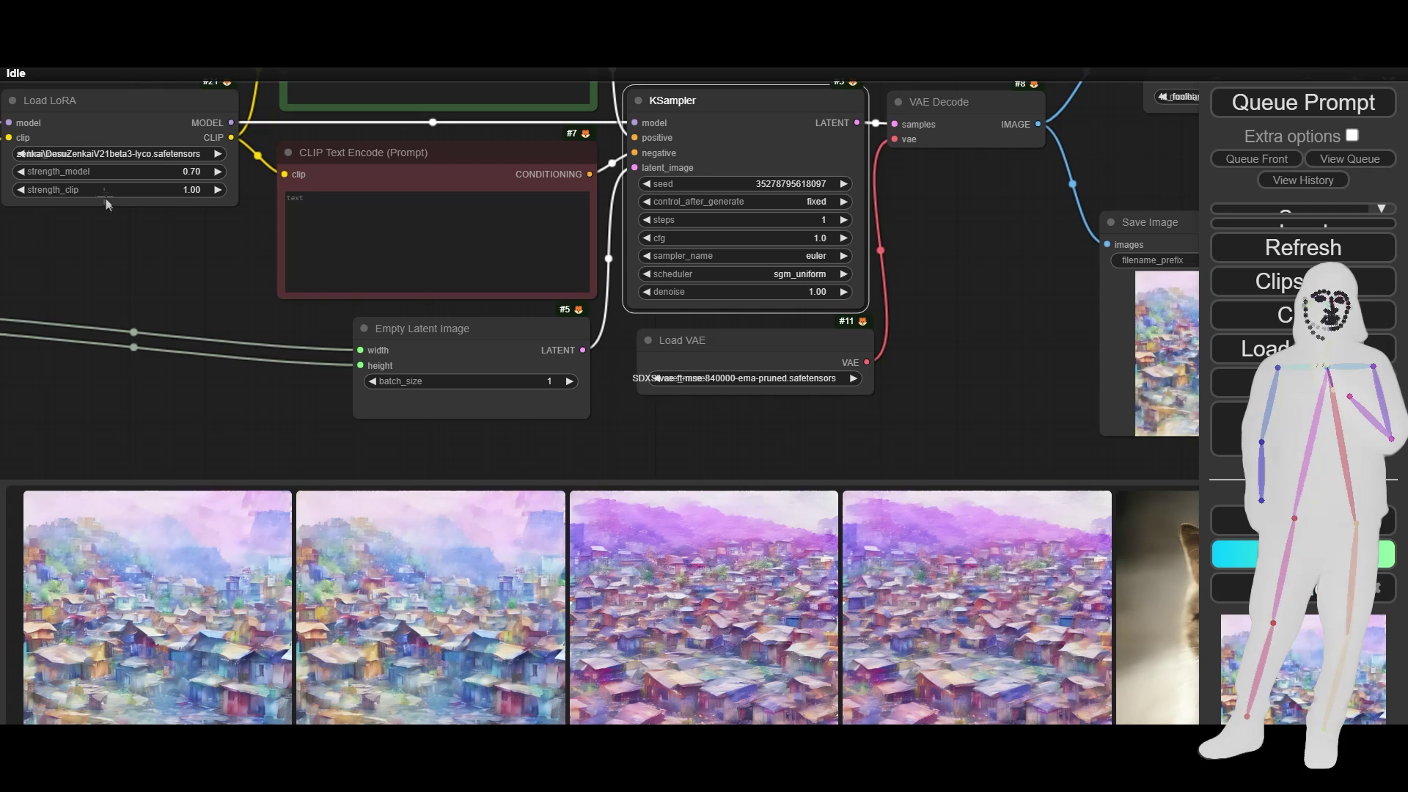
Step: Bypass the Load LoRA node and generate the watercolor town without it
{"action": "right_click", "coordinate": [98, 119]}
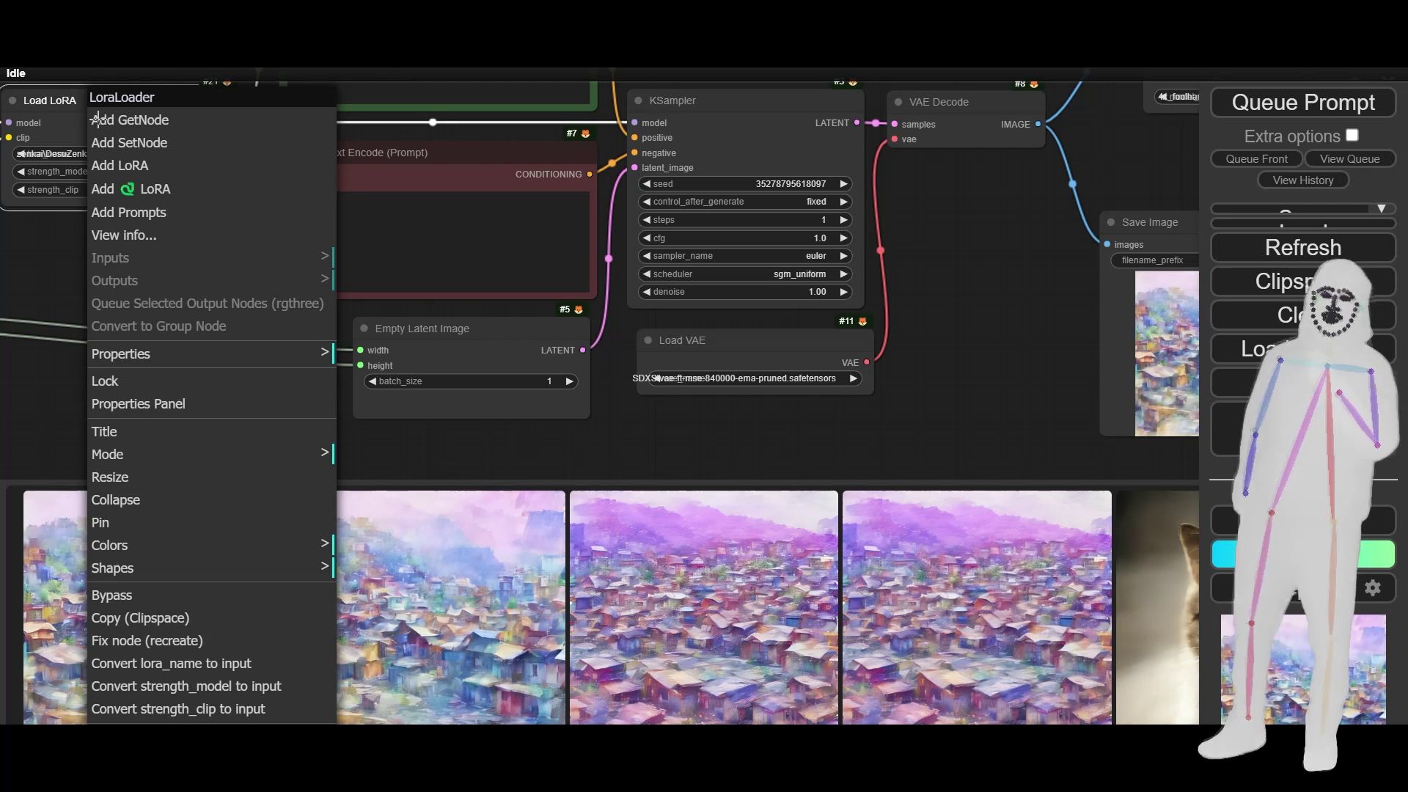
{"action": "left_click", "coordinate": [156, 594]}
{"action": "left_click", "coordinate": [1297, 99]}
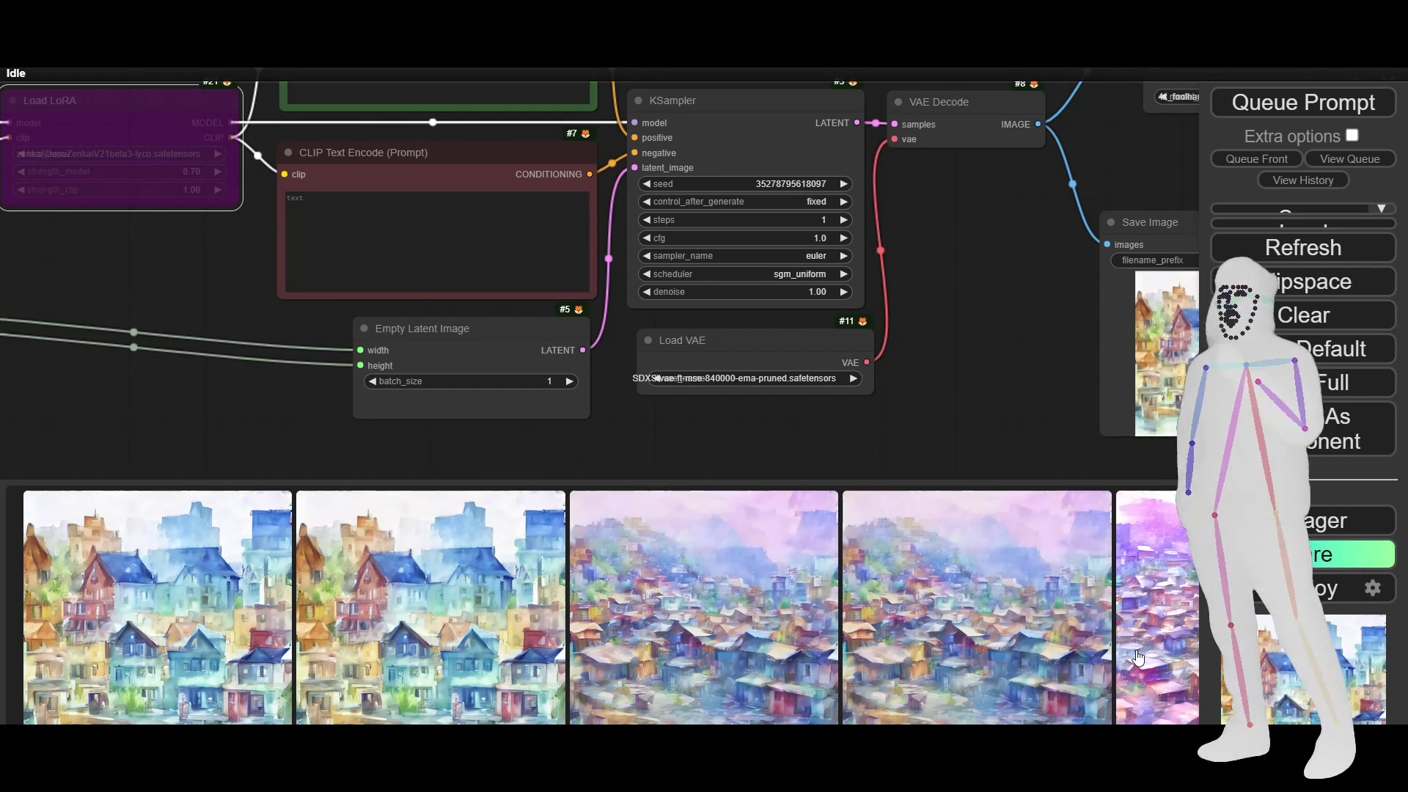
Step: Compare the generated town images one by one at full size in the lightbox
{"action": "left_click", "coordinate": [1138, 649]}
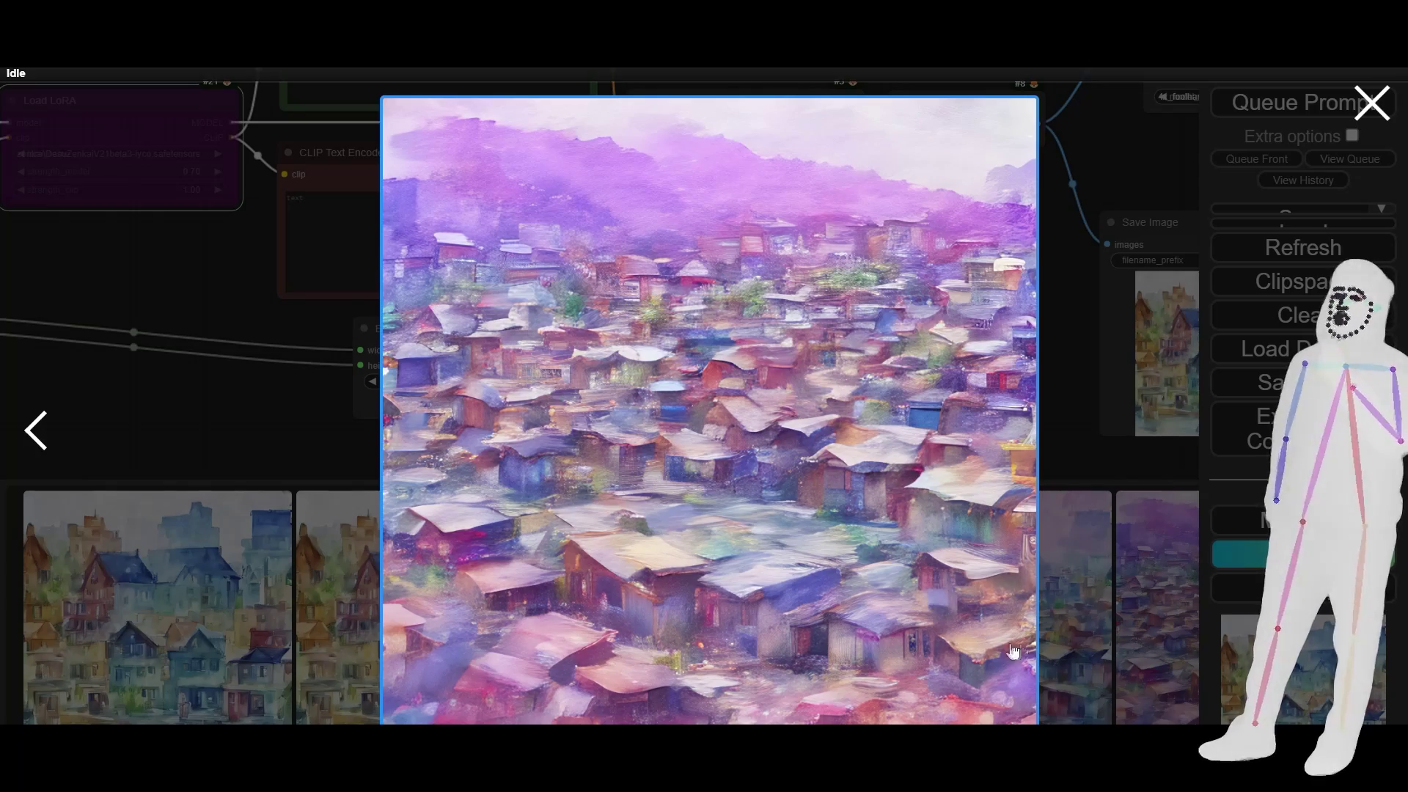
{"action": "left_click", "coordinate": [1075, 648]}
{"action": "left_click", "coordinate": [966, 650]}
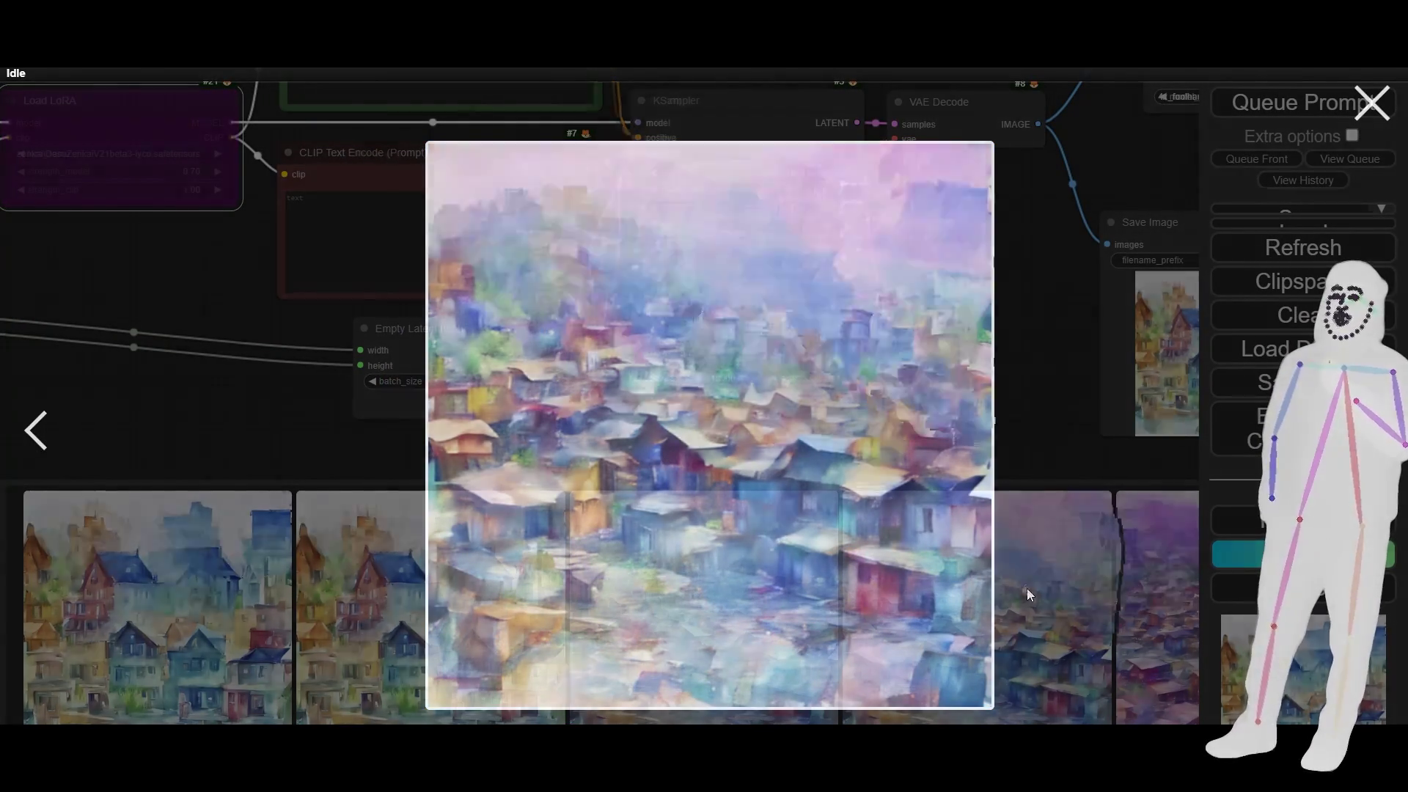
{"action": "left_click", "coordinate": [1027, 588]}
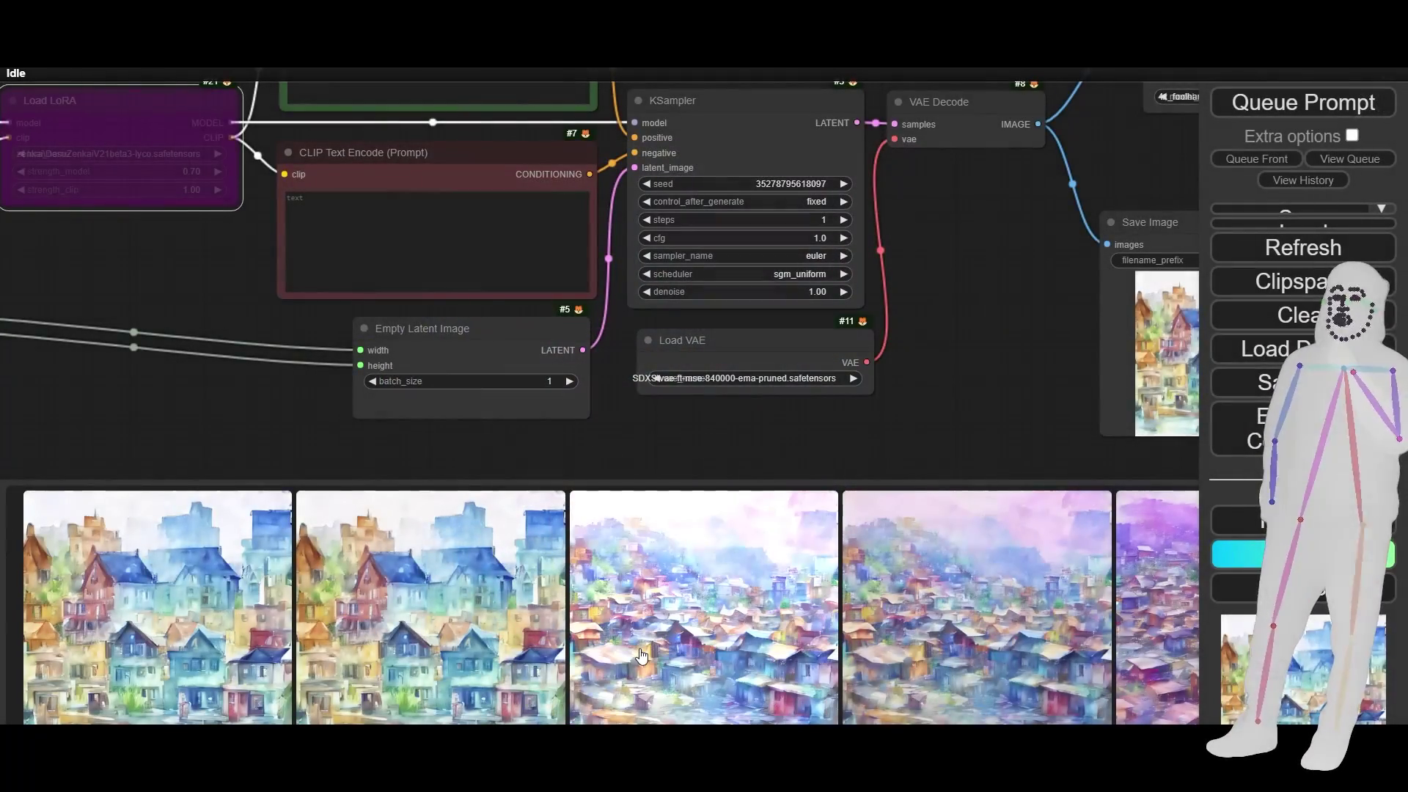
{"action": "left_click", "coordinate": [642, 656]}
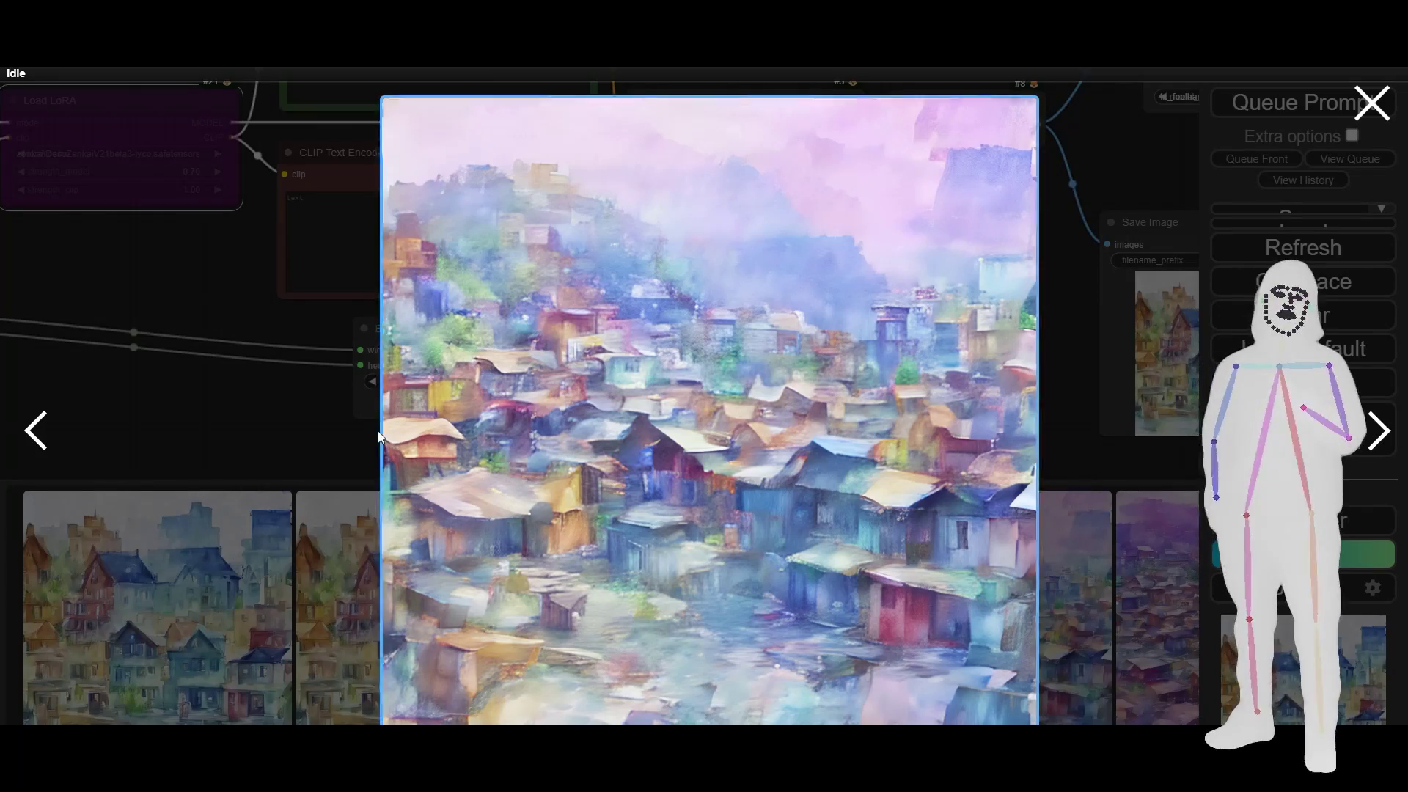
{"action": "left_click", "coordinate": [209, 575]}
{"action": "left_click", "coordinate": [192, 635]}
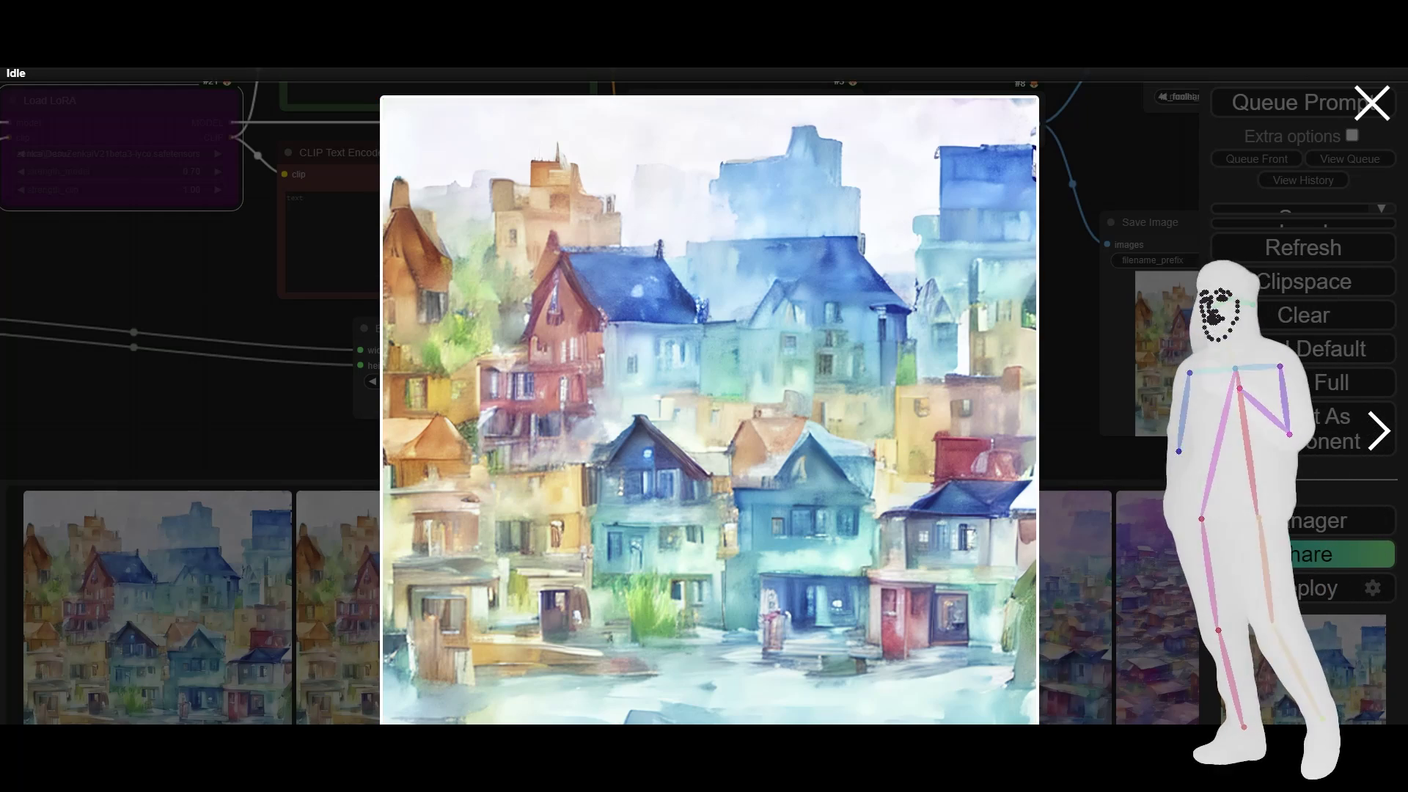
{"action": "left_click", "coordinate": [1094, 440]}
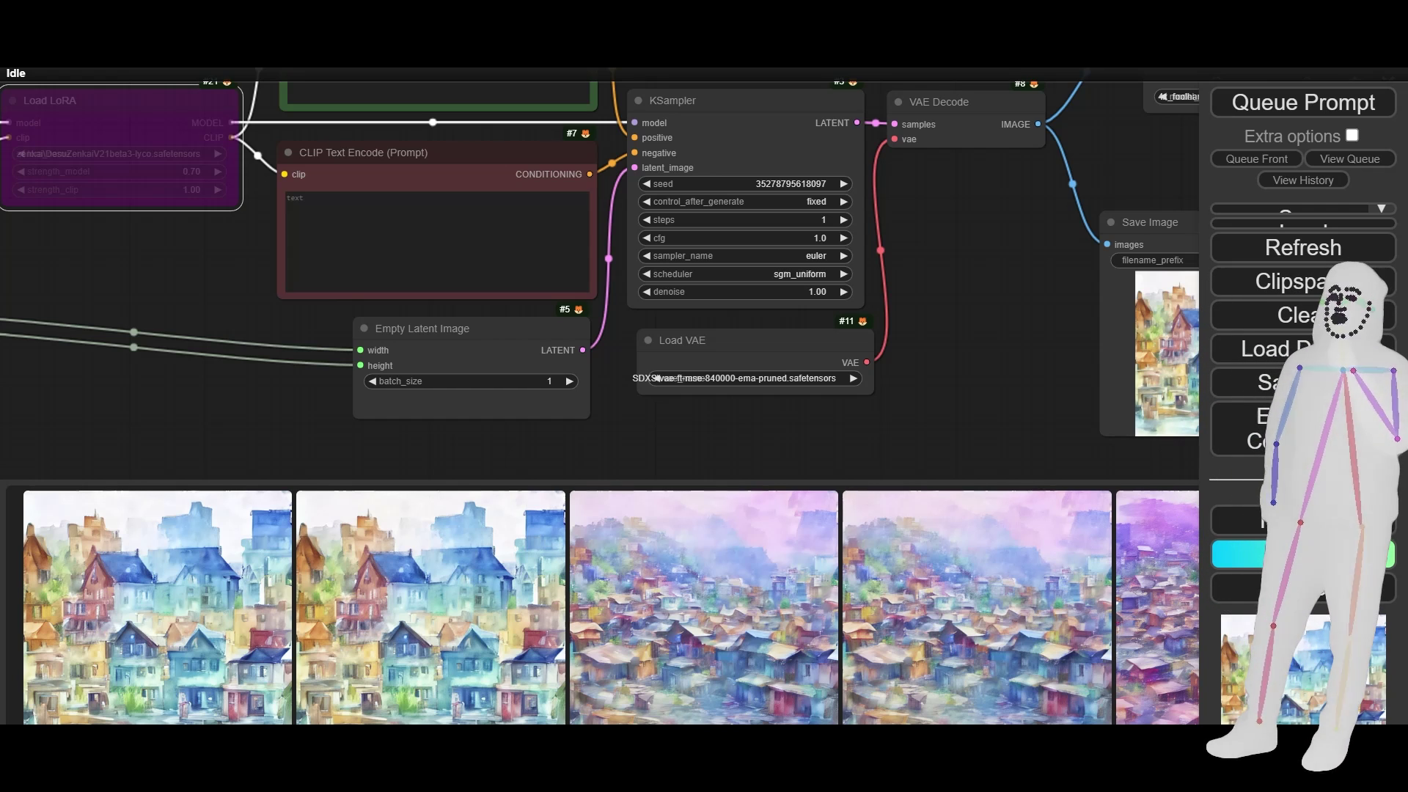
Step: Load the image-to-image workflow from an image file and frame its Load Image node
{"action": "left_click_drag", "start_coordinate": [0, 220], "coordinate": [608, 429]}
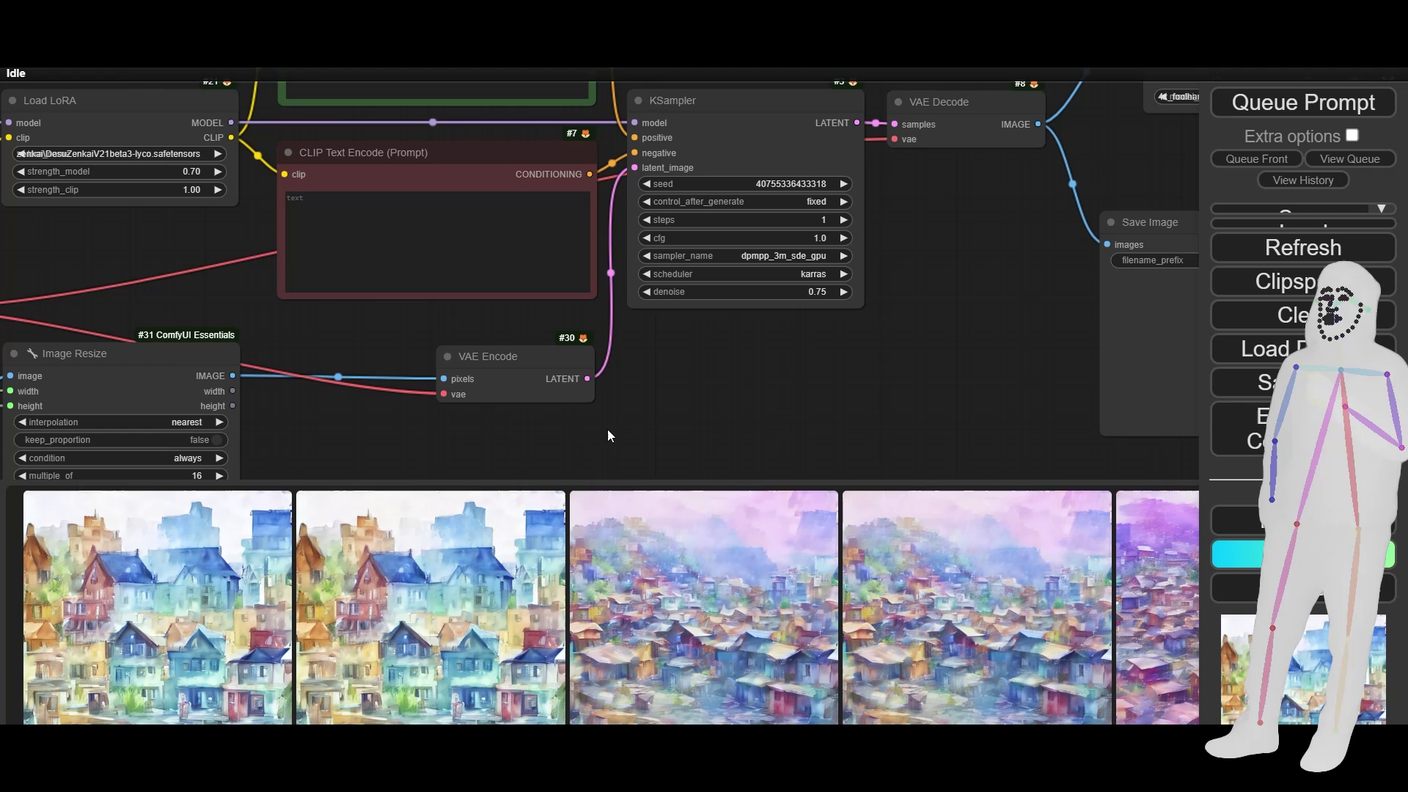
{"action": "scroll", "coordinate": [789, 393], "scroll_direction": "down", "scroll_amount": 8}
{"action": "left_click_drag", "start_coordinate": [676, 458], "coordinate": [699, 275]}
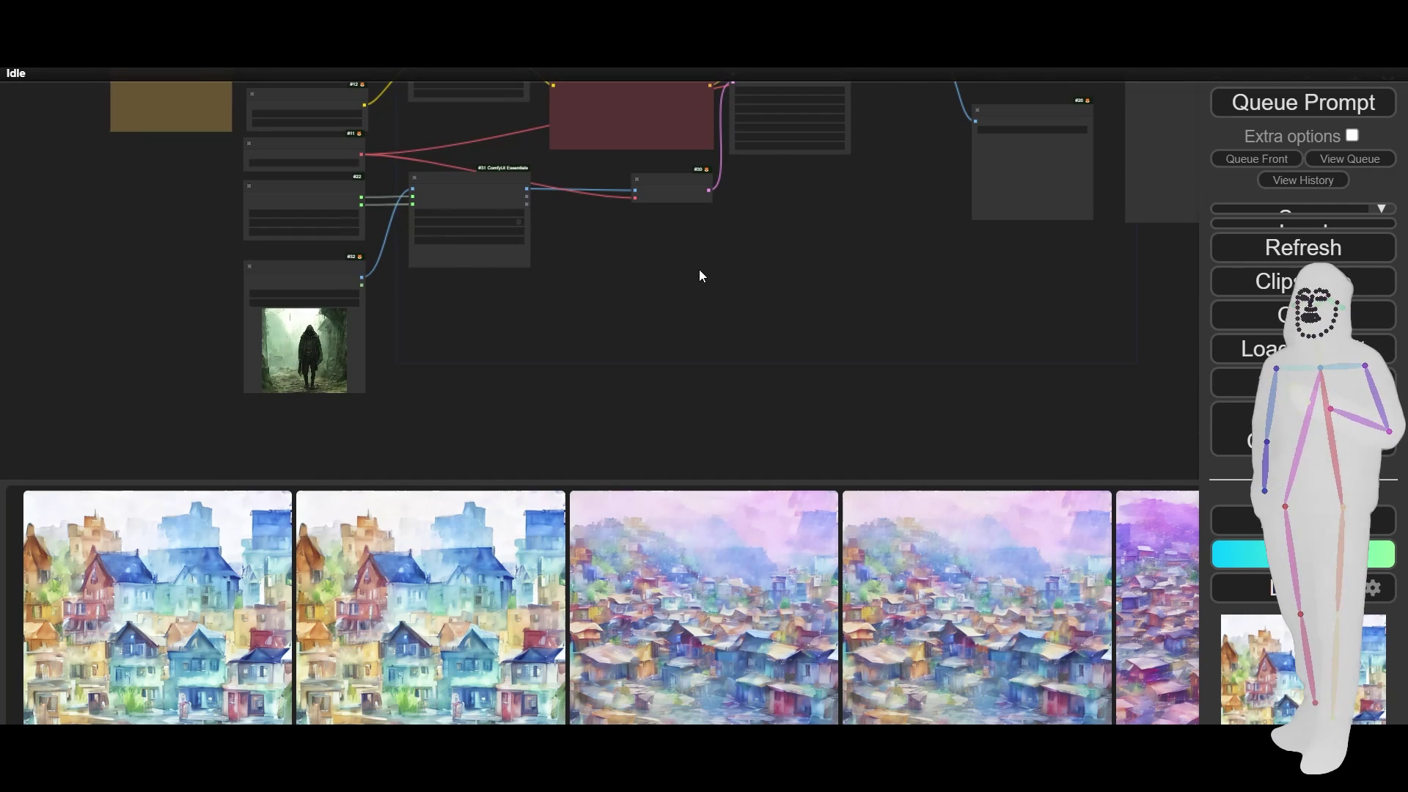
{"action": "scroll", "coordinate": [204, 324], "scroll_direction": "up", "scroll_amount": 8}
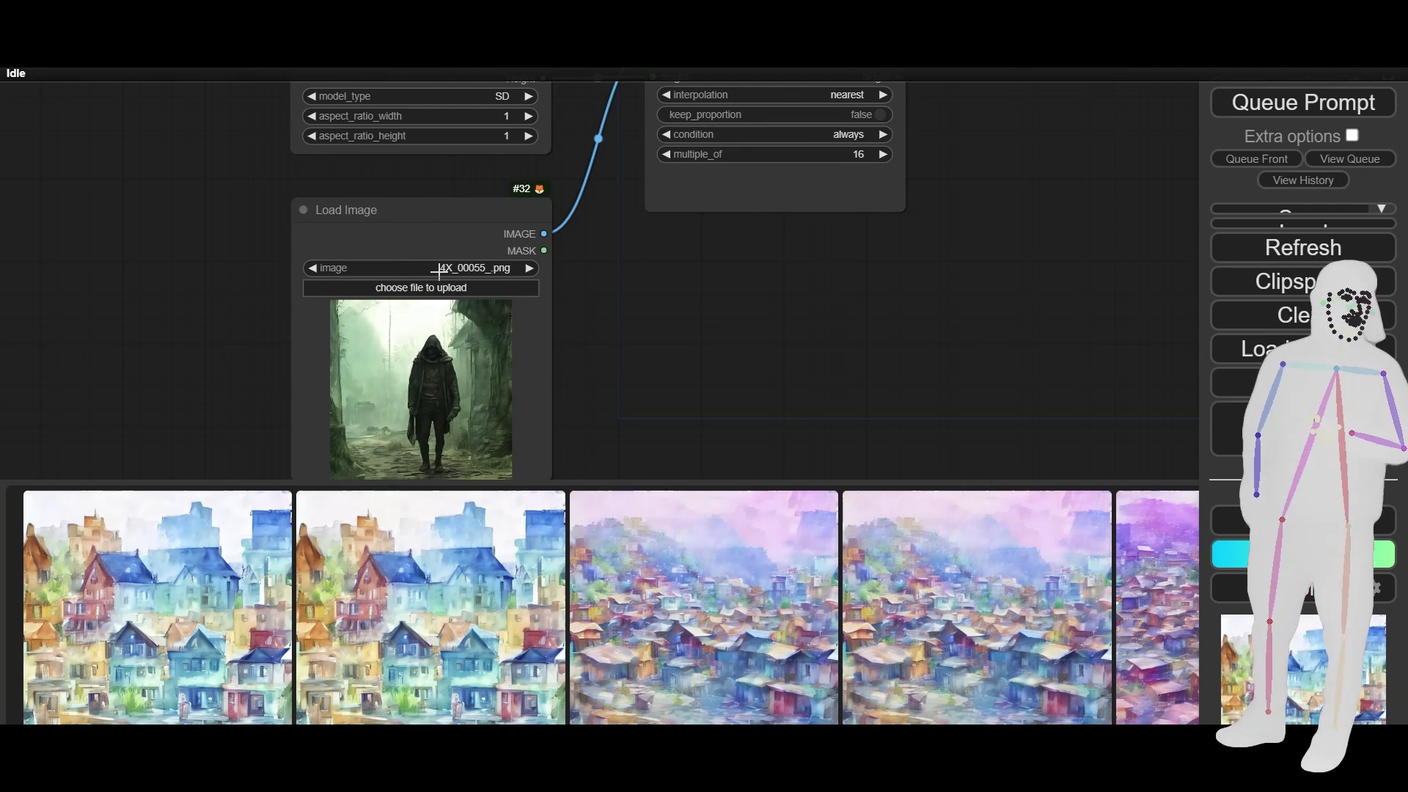
{"action": "scroll", "coordinate": [737, 580], "scroll_direction": "down", "scroll_amount": 3}
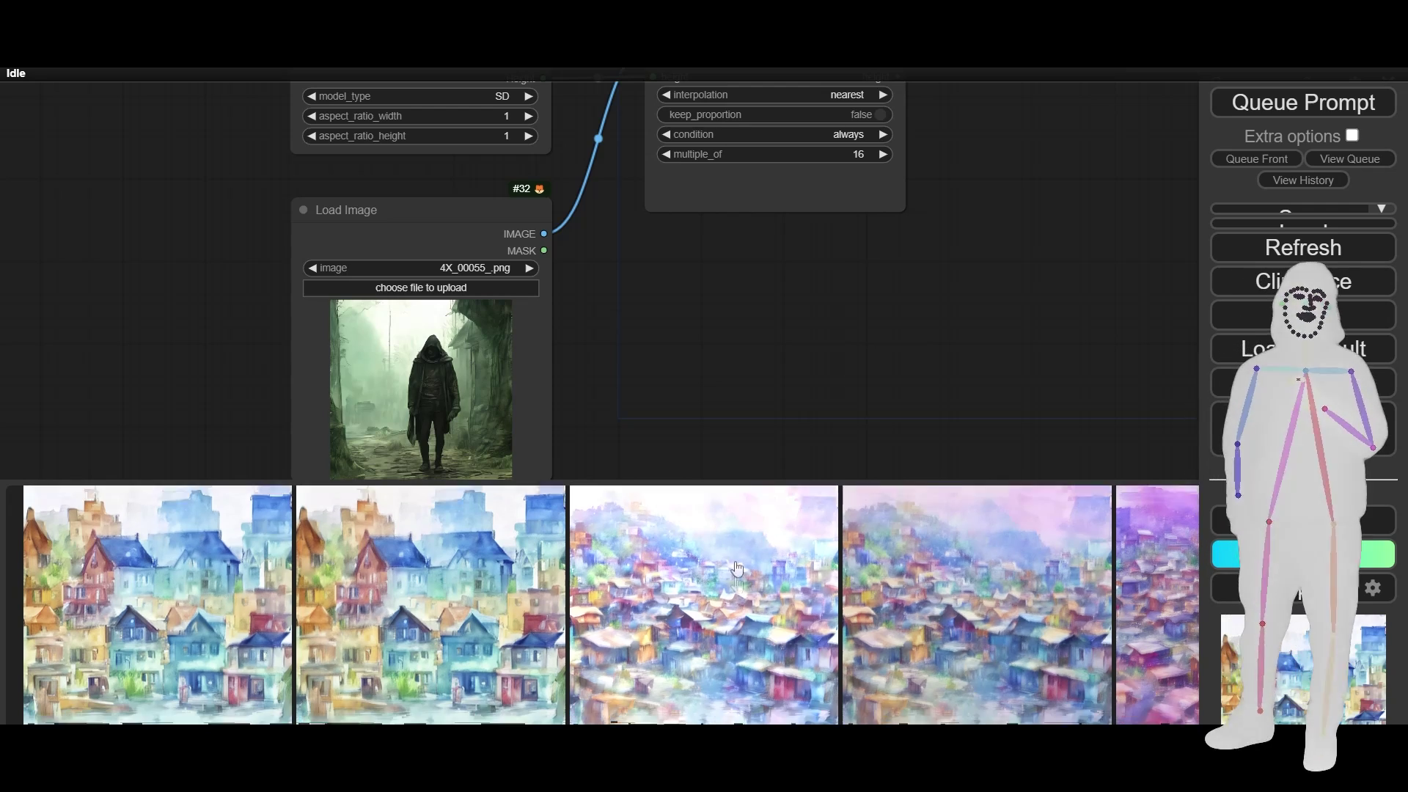
{"action": "scroll", "coordinate": [737, 579], "scroll_direction": "down", "scroll_amount": 3}
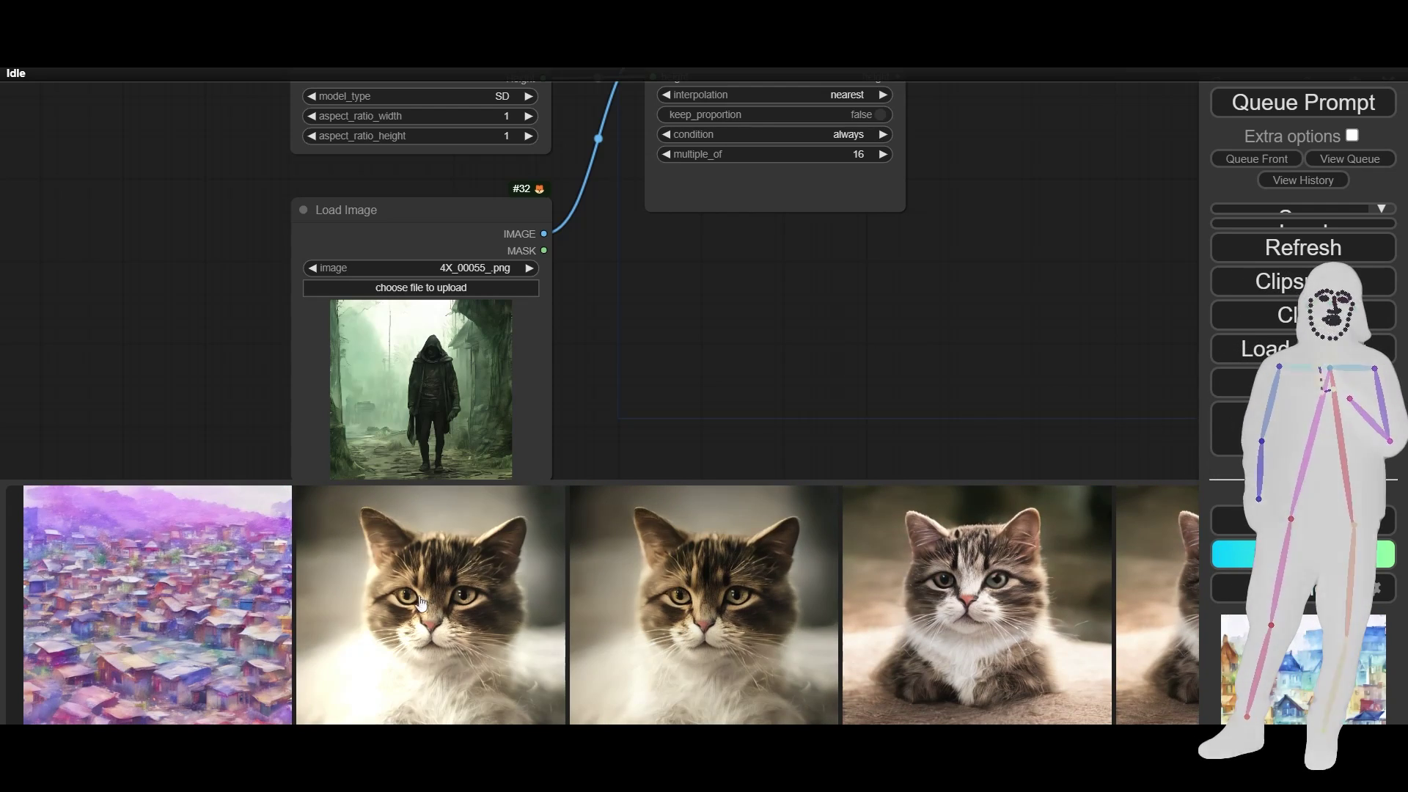
Step: Put the cat picture 2ndpass4X_01373_.png into Load Image and run the workflow
{"action": "left_click_drag", "start_coordinate": [435, 616], "coordinate": [422, 389]}
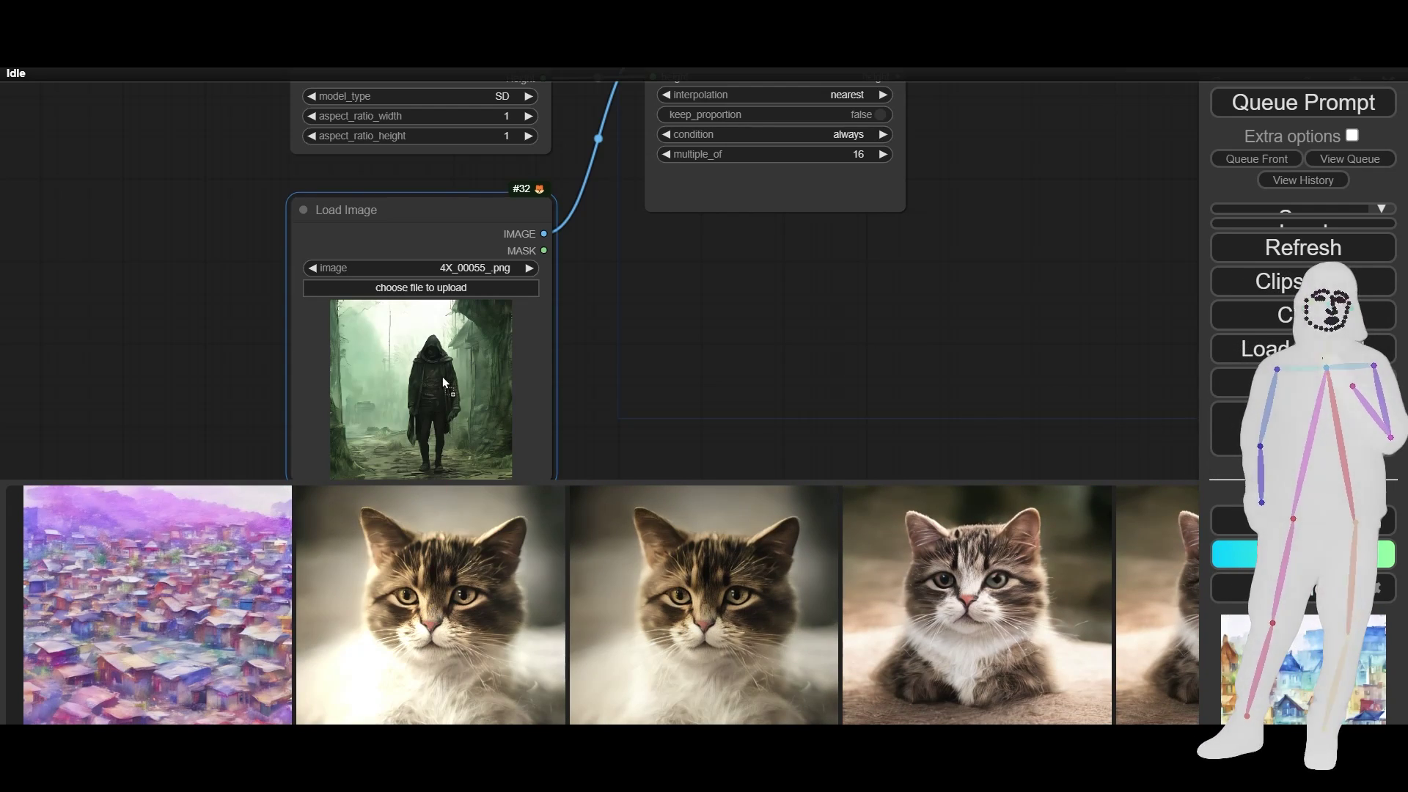
{"action": "left_click", "coordinate": [1270, 111]}
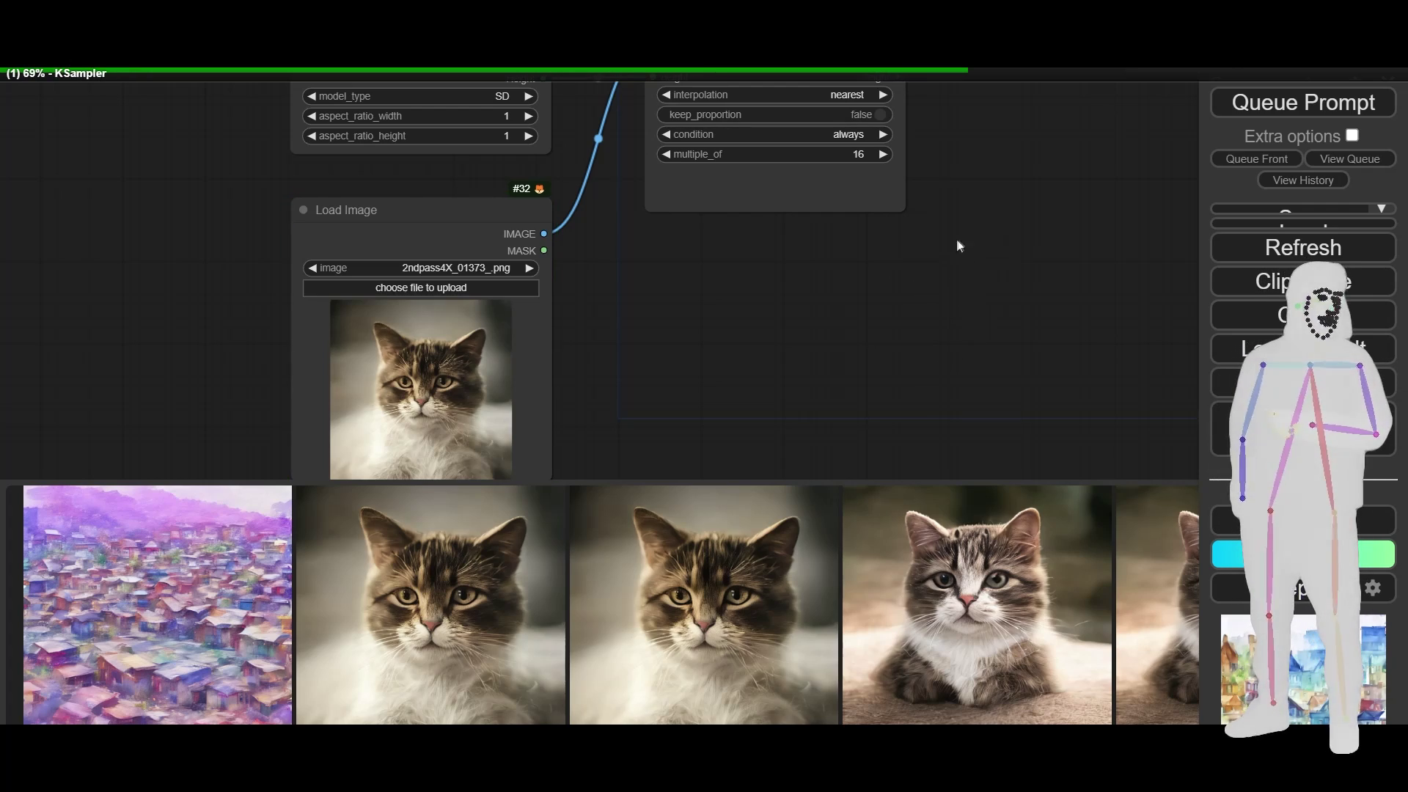
{"action": "left_click_drag", "start_coordinate": [953, 179], "coordinate": [896, 525]}
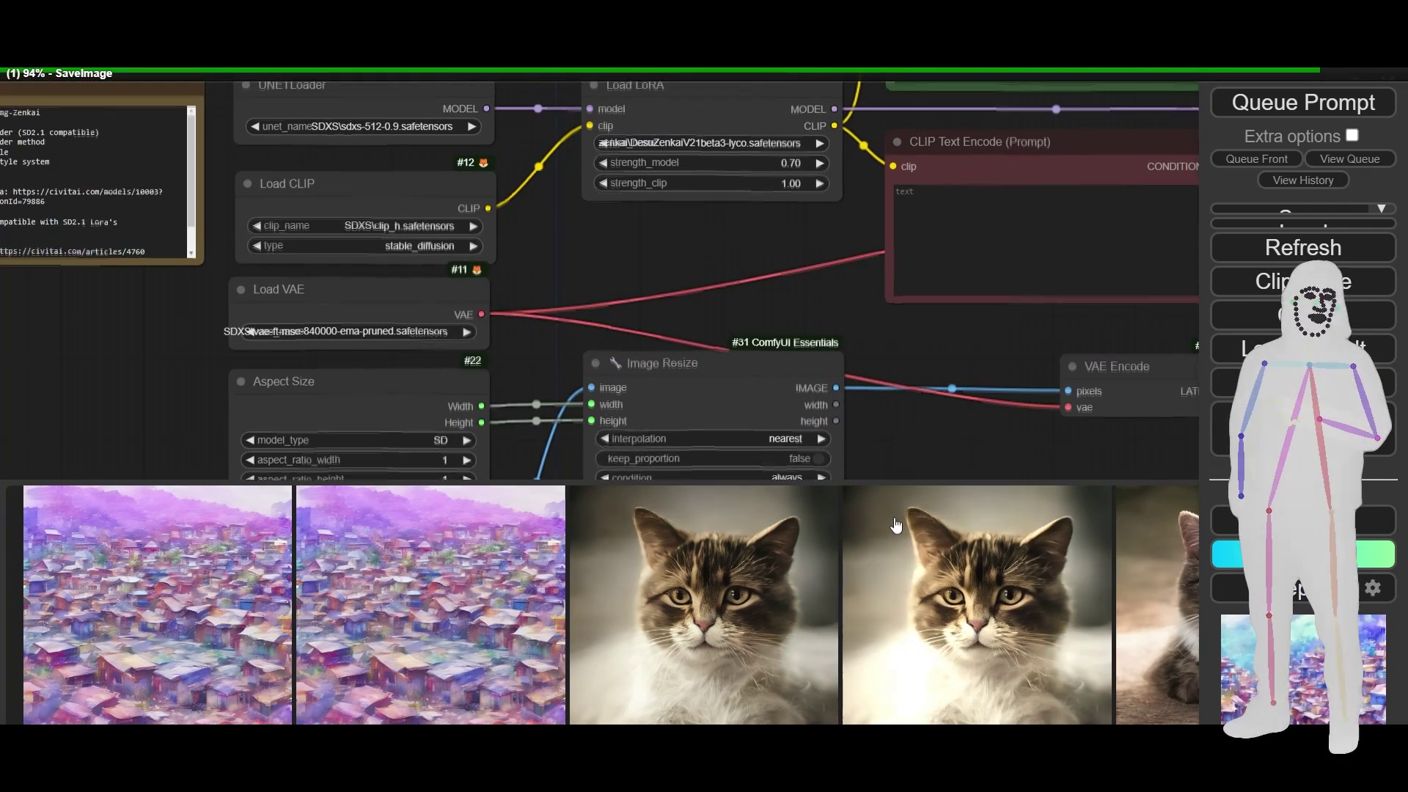
Step: Replace the positive prompt with 'robot cat', generate, and view the painted robot cat results
{"action": "left_click_drag", "start_coordinate": [635, 244], "coordinate": [573, 400]}
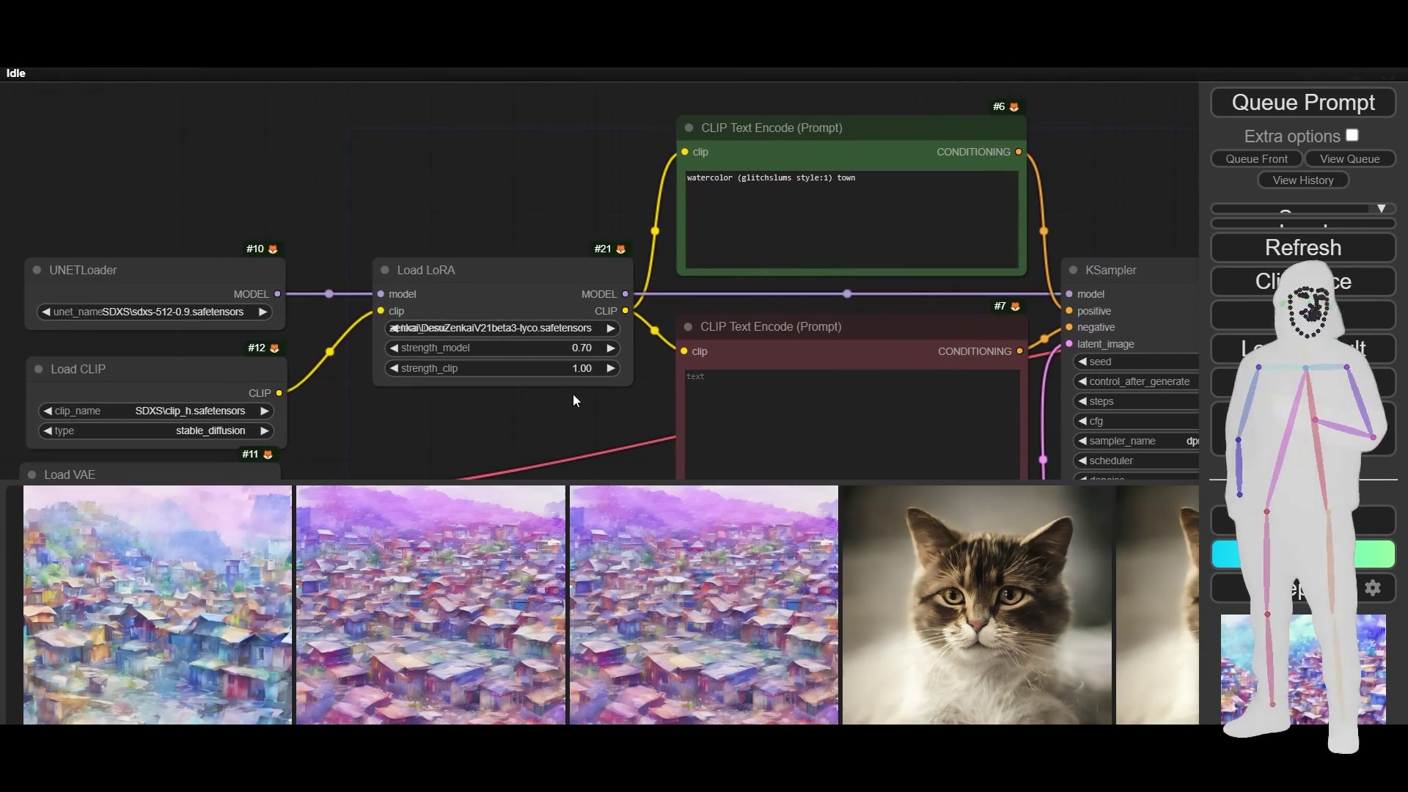
{"action": "left_click_drag", "start_coordinate": [842, 182], "coordinate": [683, 185]}
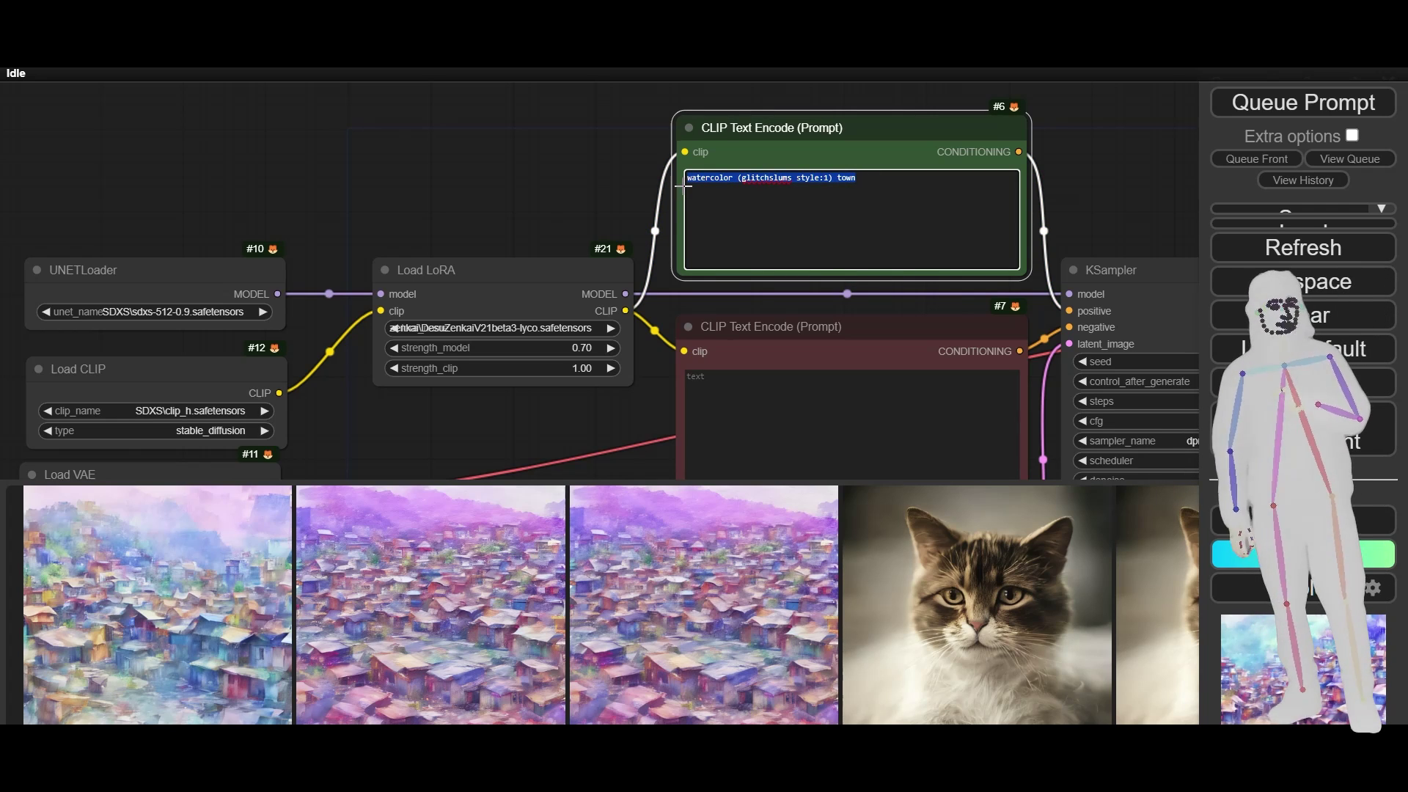
{"action": "type", "text": "robot cat"}
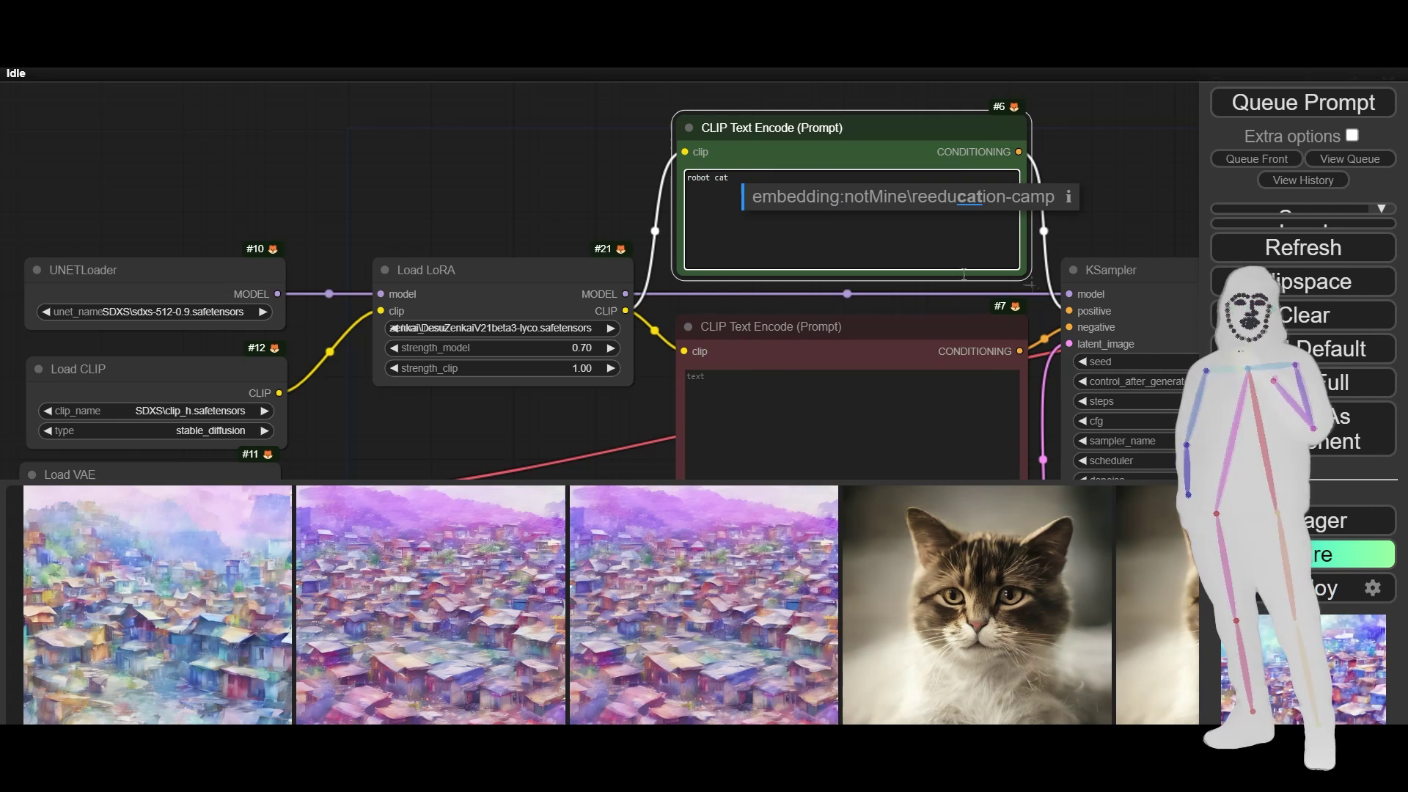
{"action": "left_click", "coordinate": [1291, 103]}
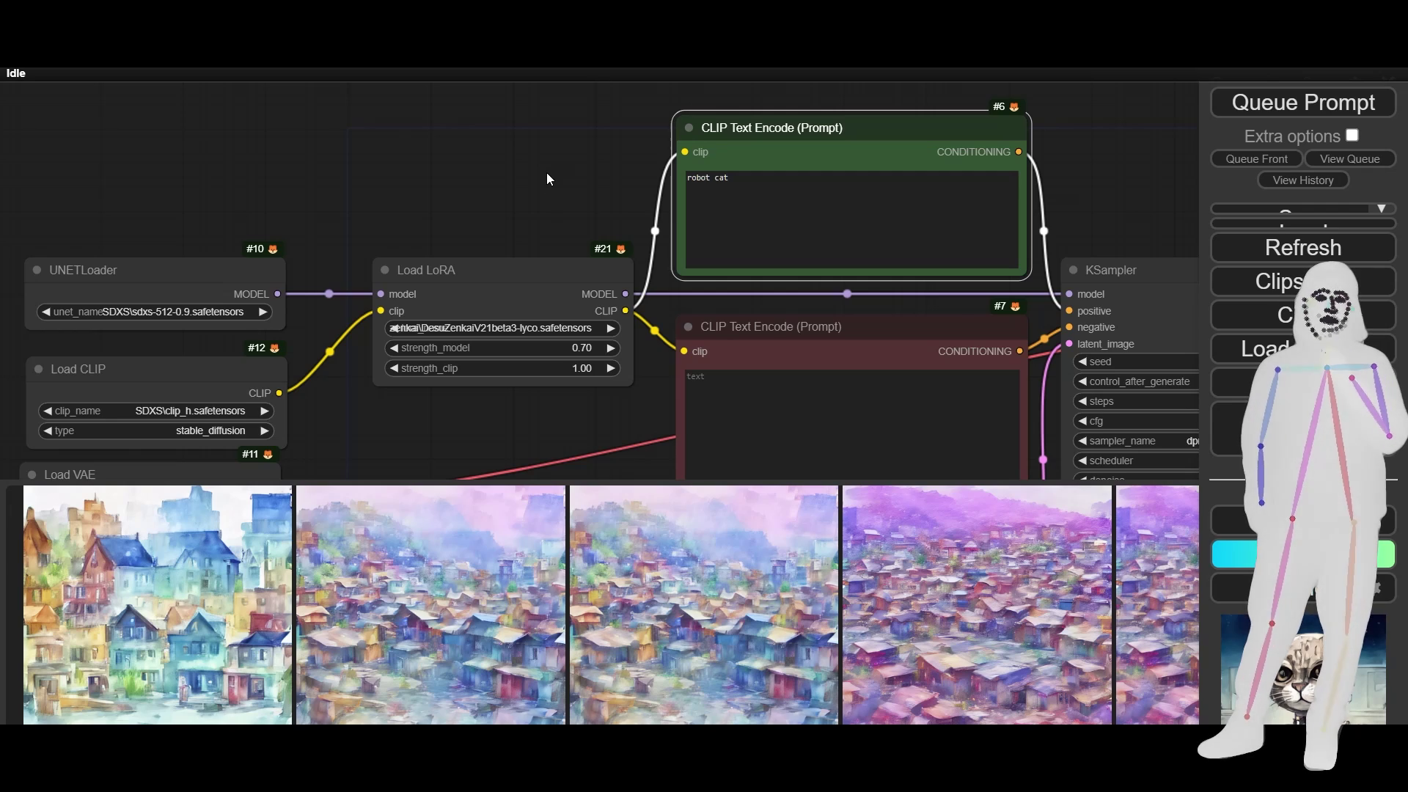
{"action": "scroll", "coordinate": [547, 173], "scroll_direction": "down", "scroll_amount": 7}
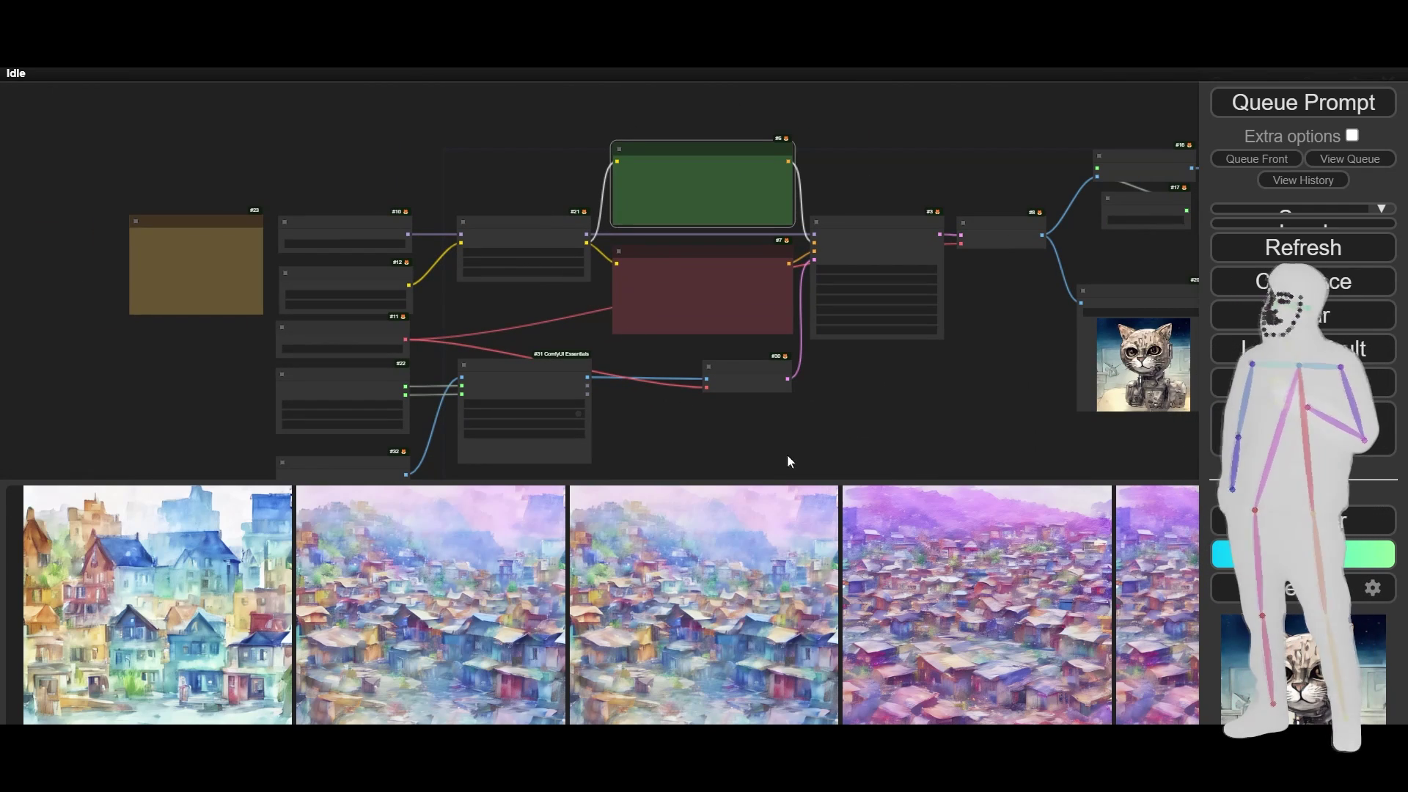
{"action": "left_click_drag", "start_coordinate": [787, 455], "coordinate": [427, 448]}
{"action": "scroll", "coordinate": [821, 559], "scroll_direction": "up", "scroll_amount": 2}
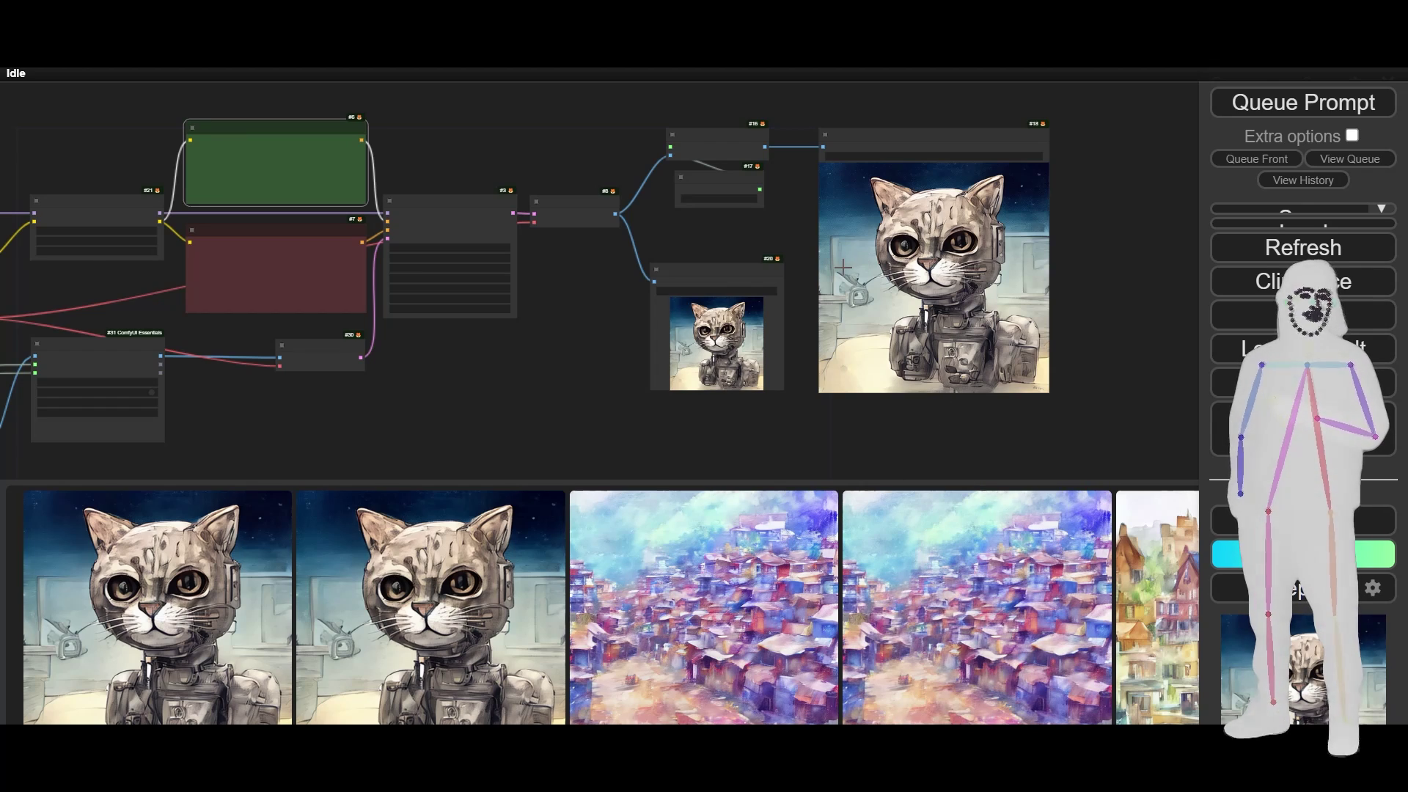
{"action": "scroll", "coordinate": [843, 267], "scroll_direction": "up", "scroll_amount": 4}
{"action": "scroll", "coordinate": [799, 334], "scroll_direction": "down", "scroll_amount": 6}
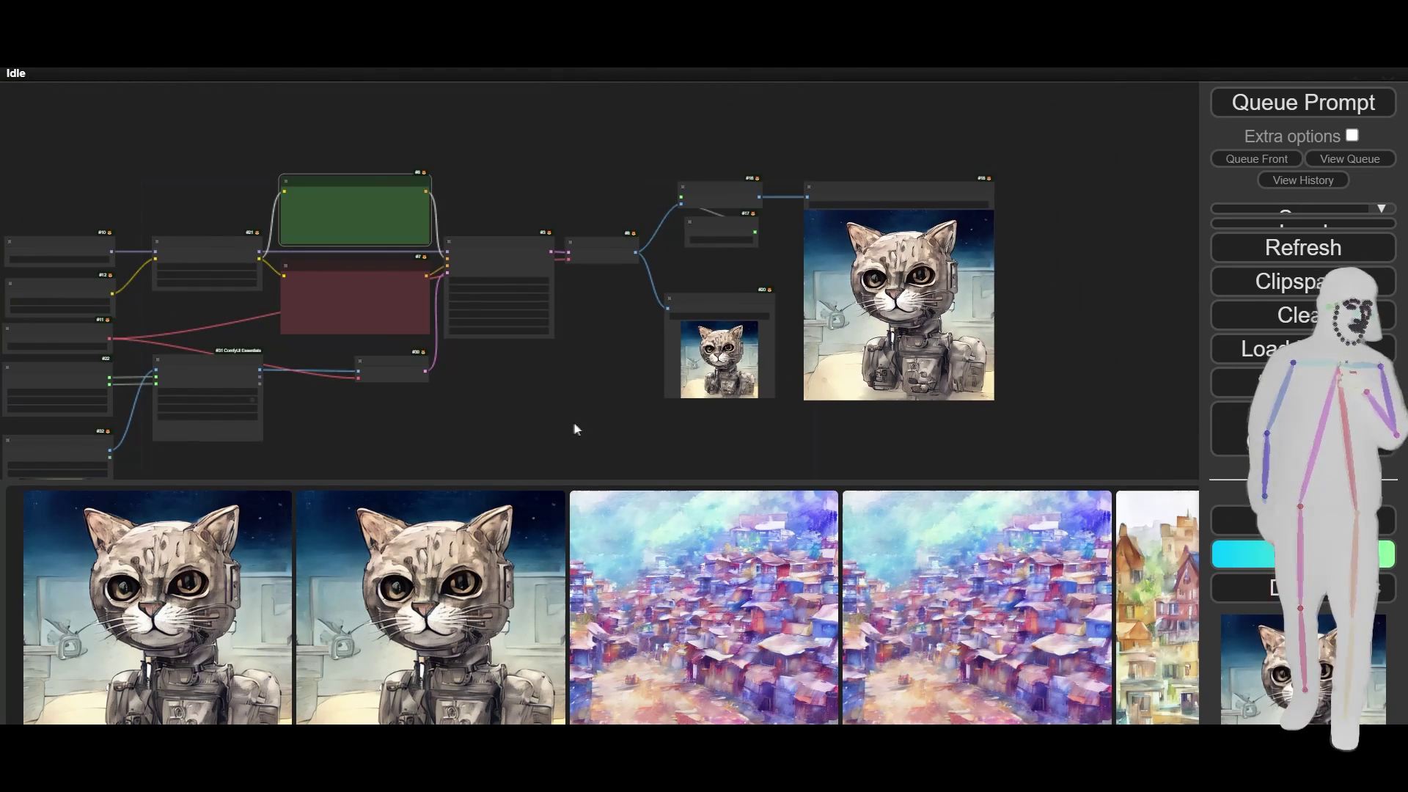
{"action": "left_click_drag", "start_coordinate": [576, 426], "coordinate": [683, 298]}
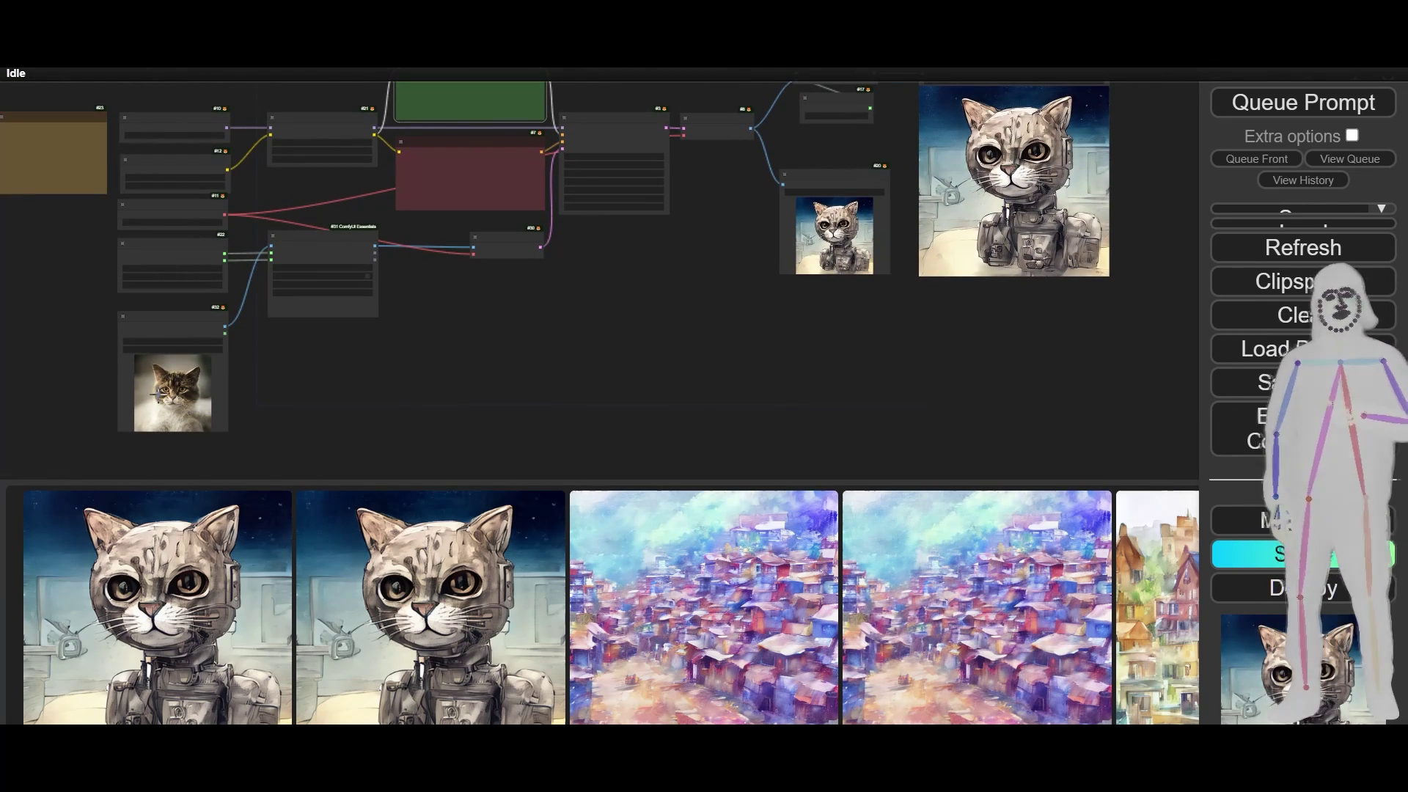
Step: Set the KSampler denoise to 0.5 and generate again
{"action": "scroll", "coordinate": [689, 199], "scroll_direction": "up", "scroll_amount": 5}
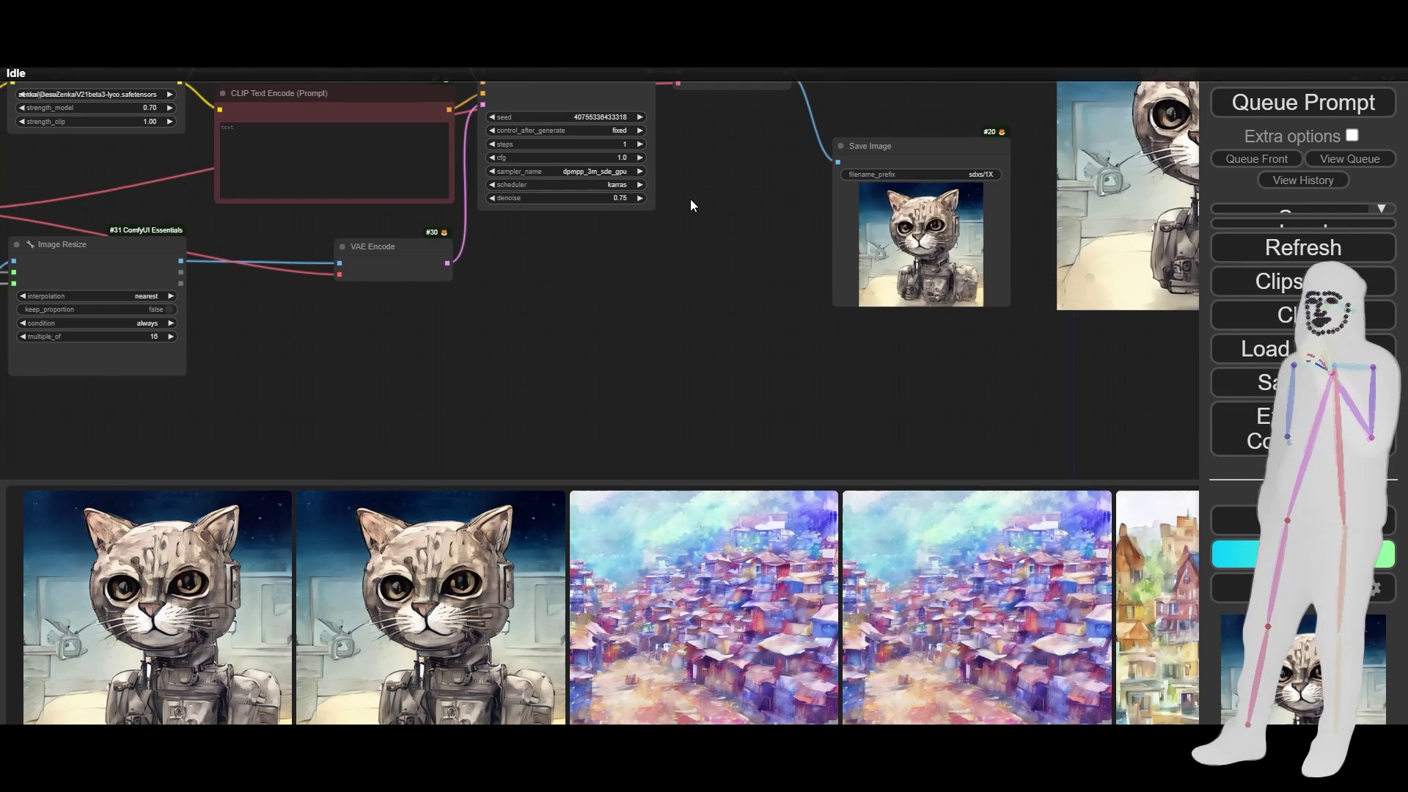
{"action": "left_click", "coordinate": [618, 198]}
{"action": "type", "text": "0."}
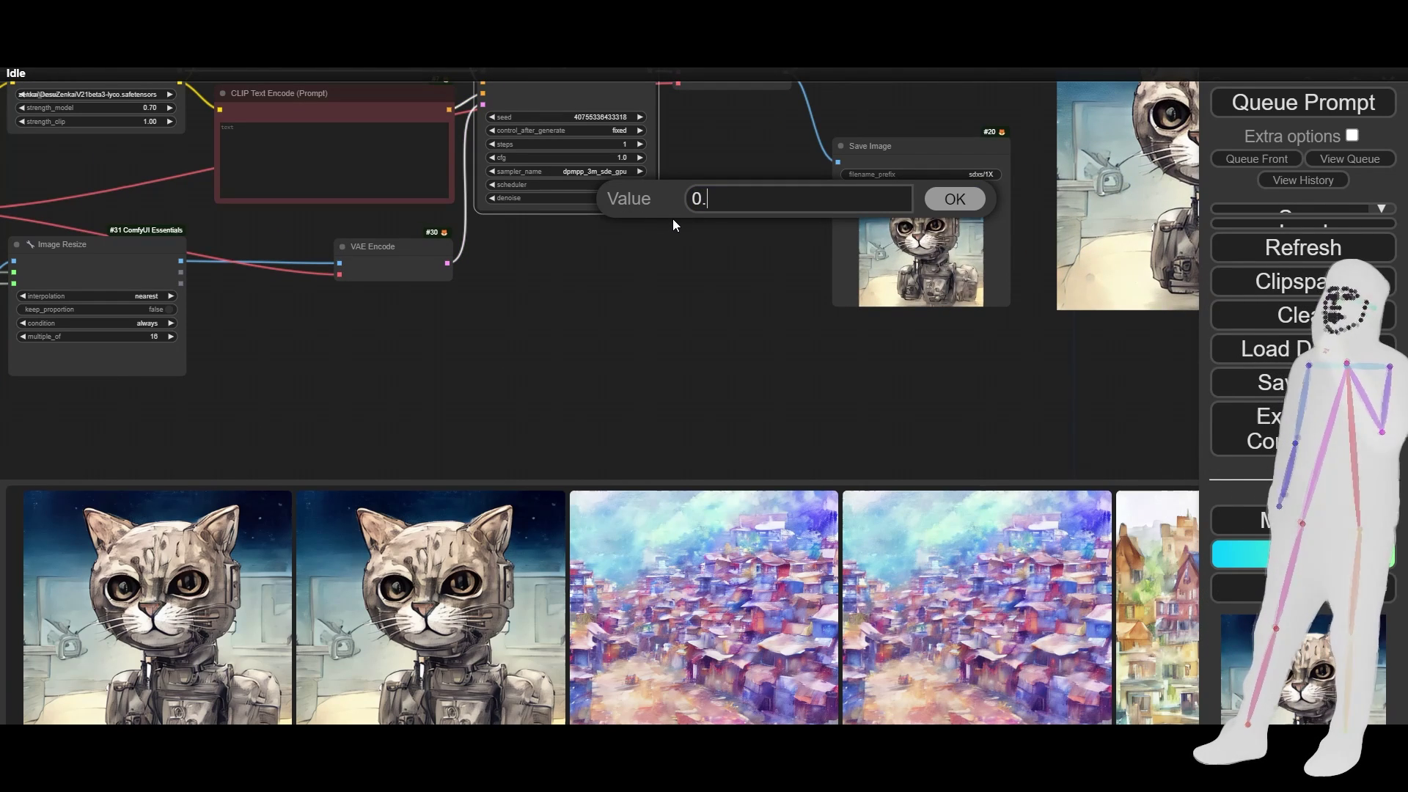
{"action": "type", "text": "5"}
{"action": "key", "text": "Return"}
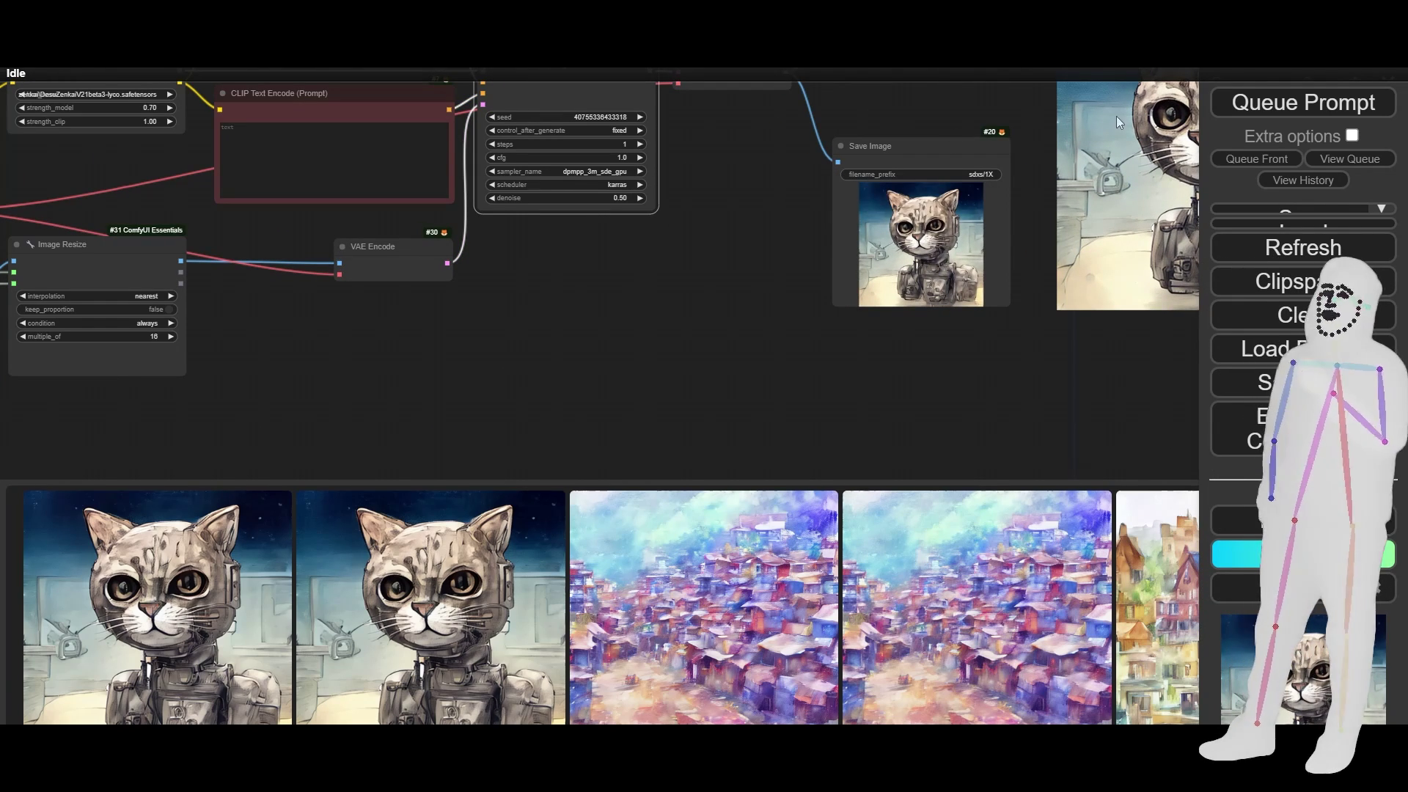
{"action": "left_click", "coordinate": [1328, 92]}
Step: Regenerate the robot cat with denoise at 0.51
{"action": "scroll", "coordinate": [754, 253], "scroll_direction": "down", "scroll_amount": 1}
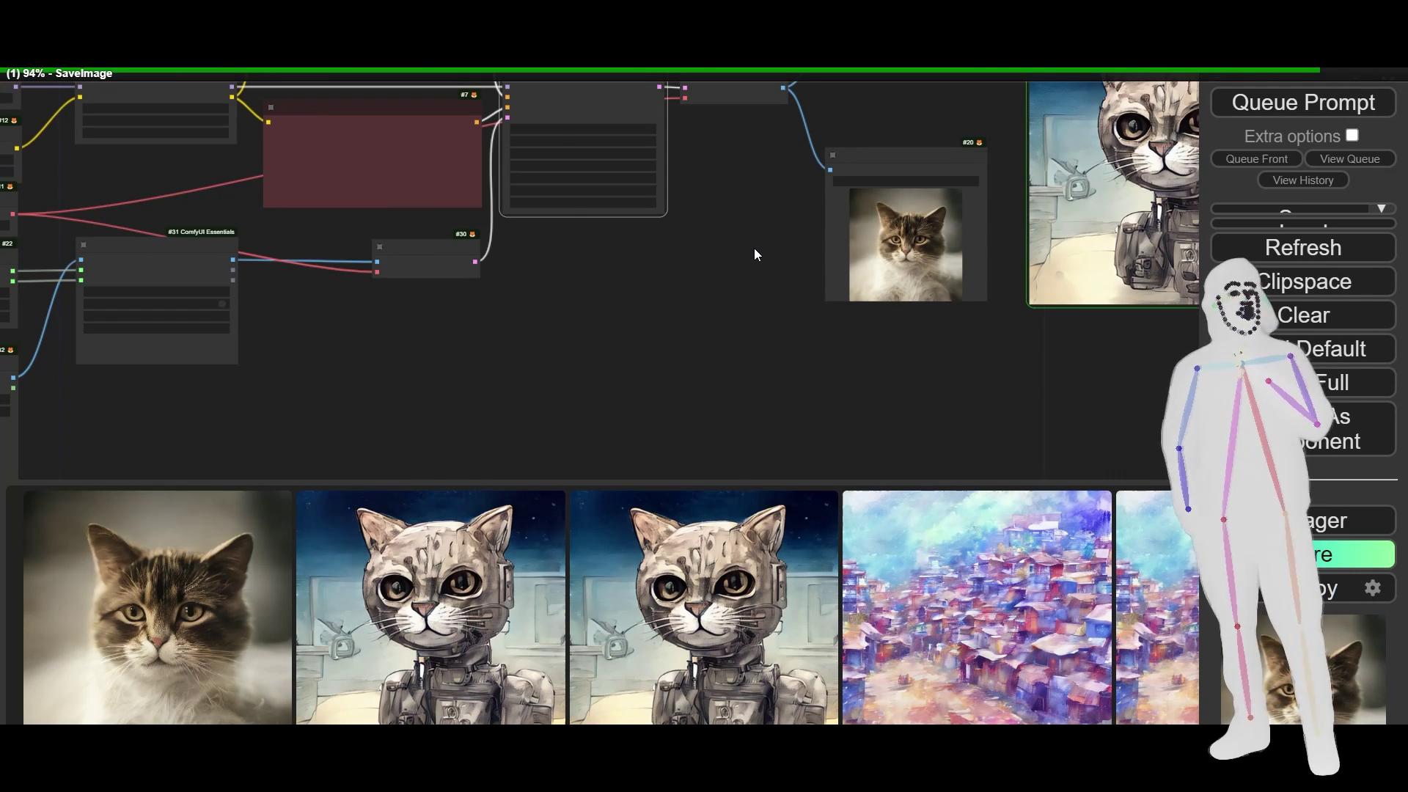
{"action": "left_click_drag", "start_coordinate": [737, 310], "coordinate": [559, 418]}
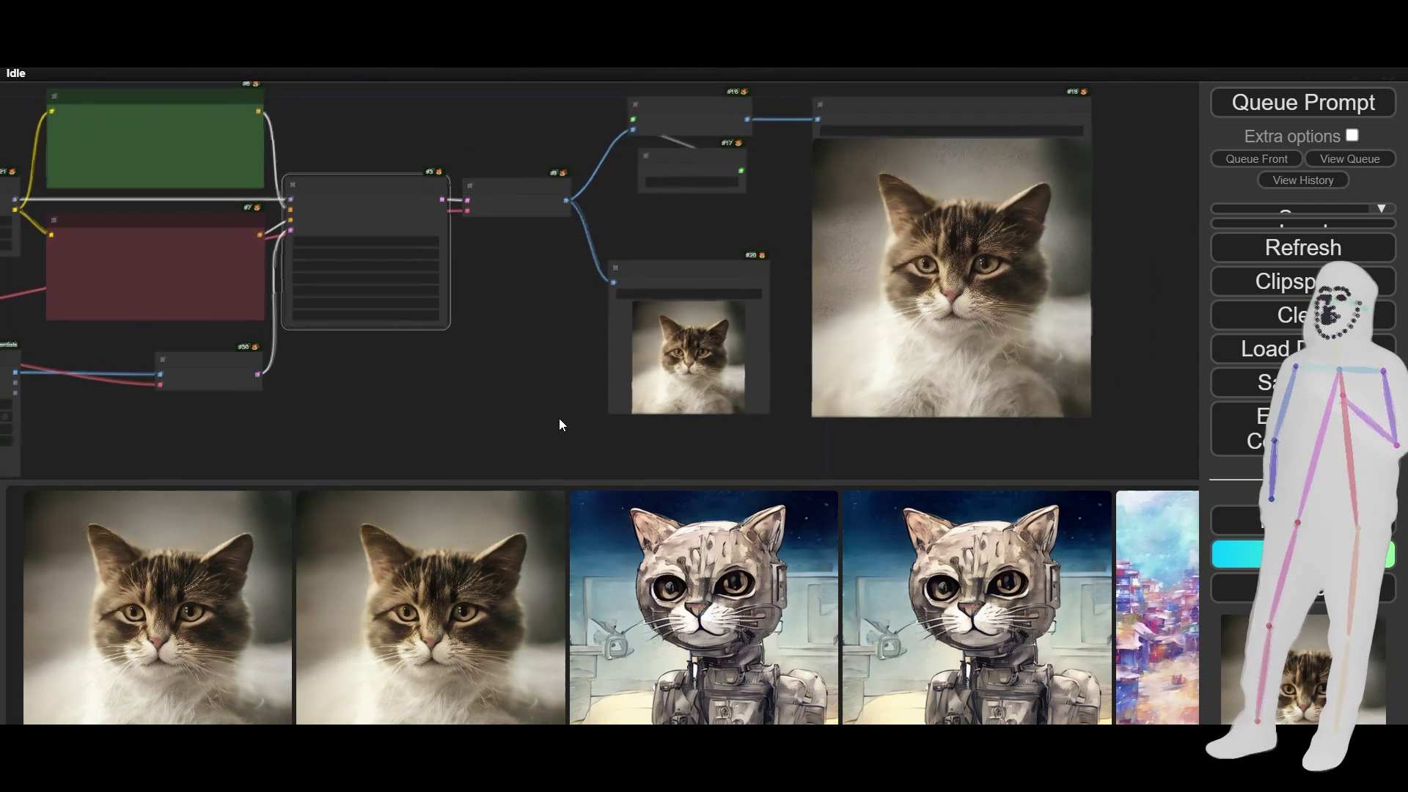
{"action": "scroll", "coordinate": [477, 291], "scroll_direction": "up", "scroll_amount": 2}
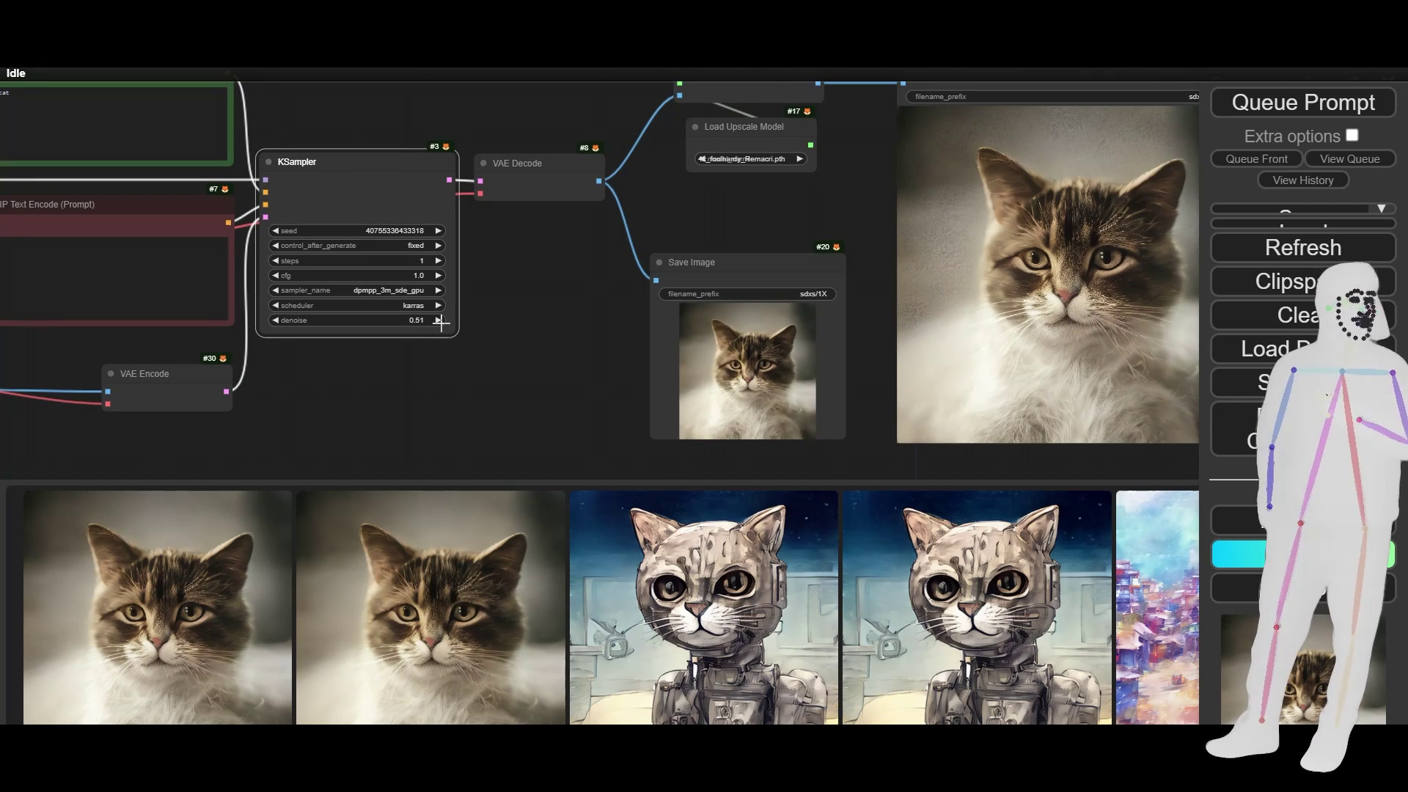
{"action": "left_click", "coordinate": [1254, 109]}
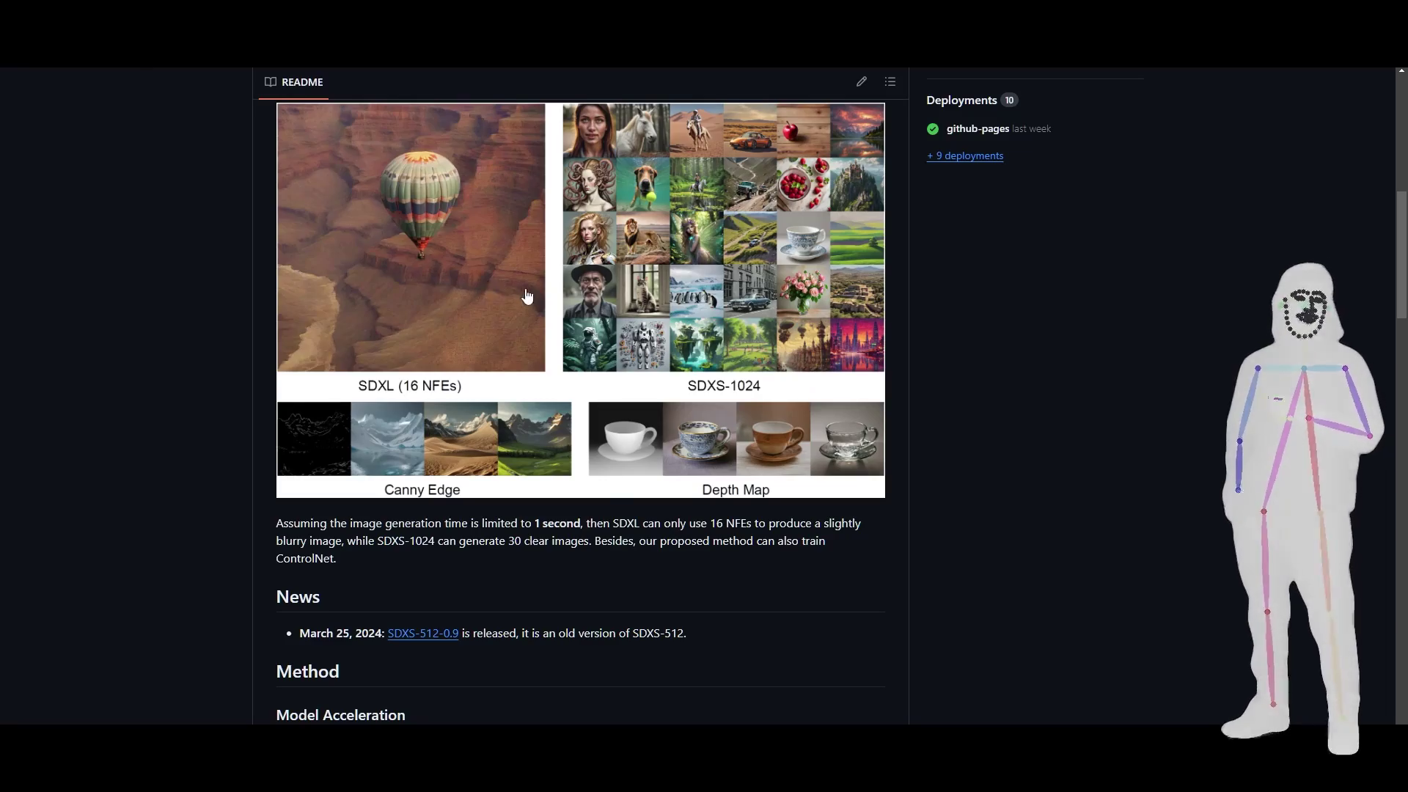
Step: Scroll the SDXS README to the Image-to-Image ControlNet section with astronaut-jungle and mountain-lake examples
{"action": "scroll", "coordinate": [526, 295], "scroll_direction": "down", "scroll_amount": 10}
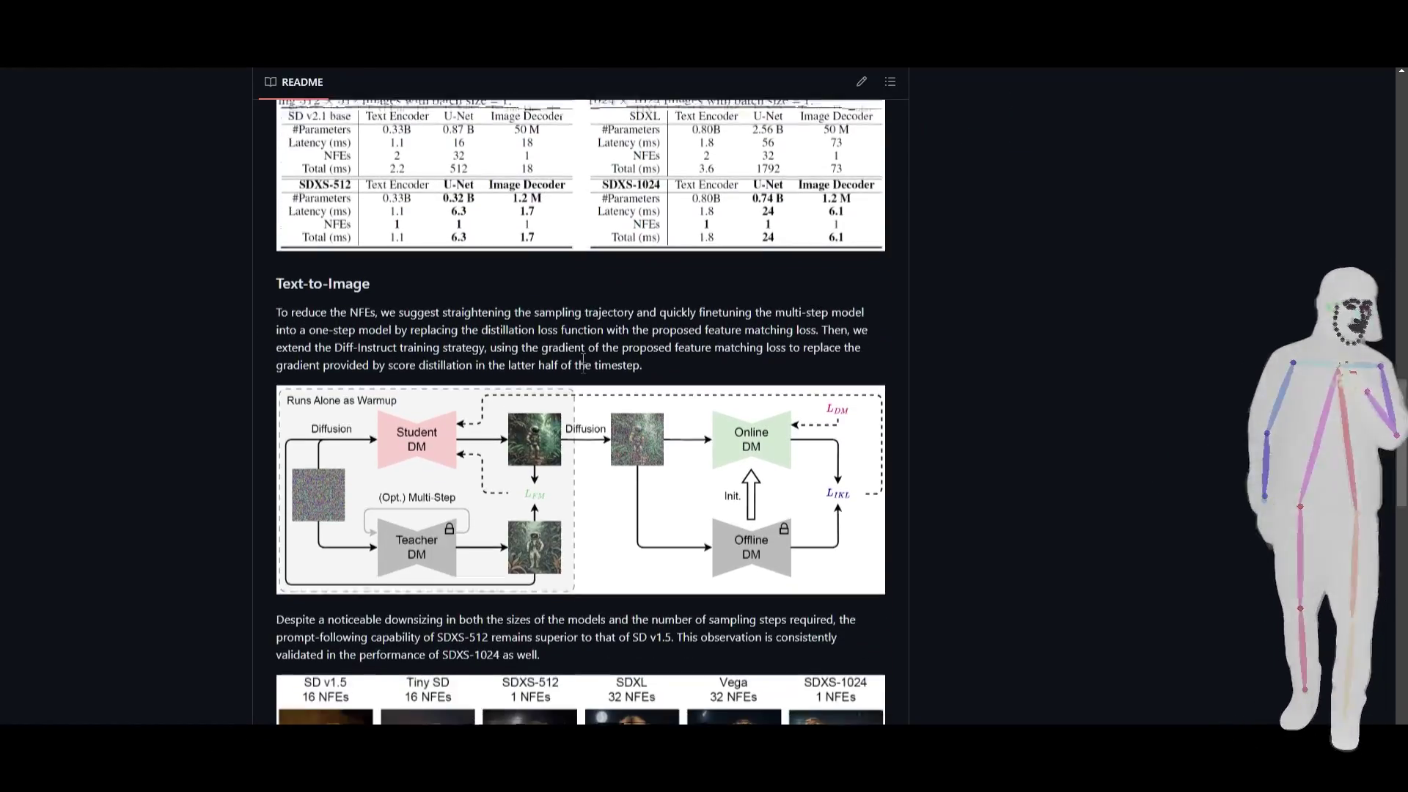
{"action": "scroll", "coordinate": [694, 426], "scroll_direction": "down", "scroll_amount": 13}
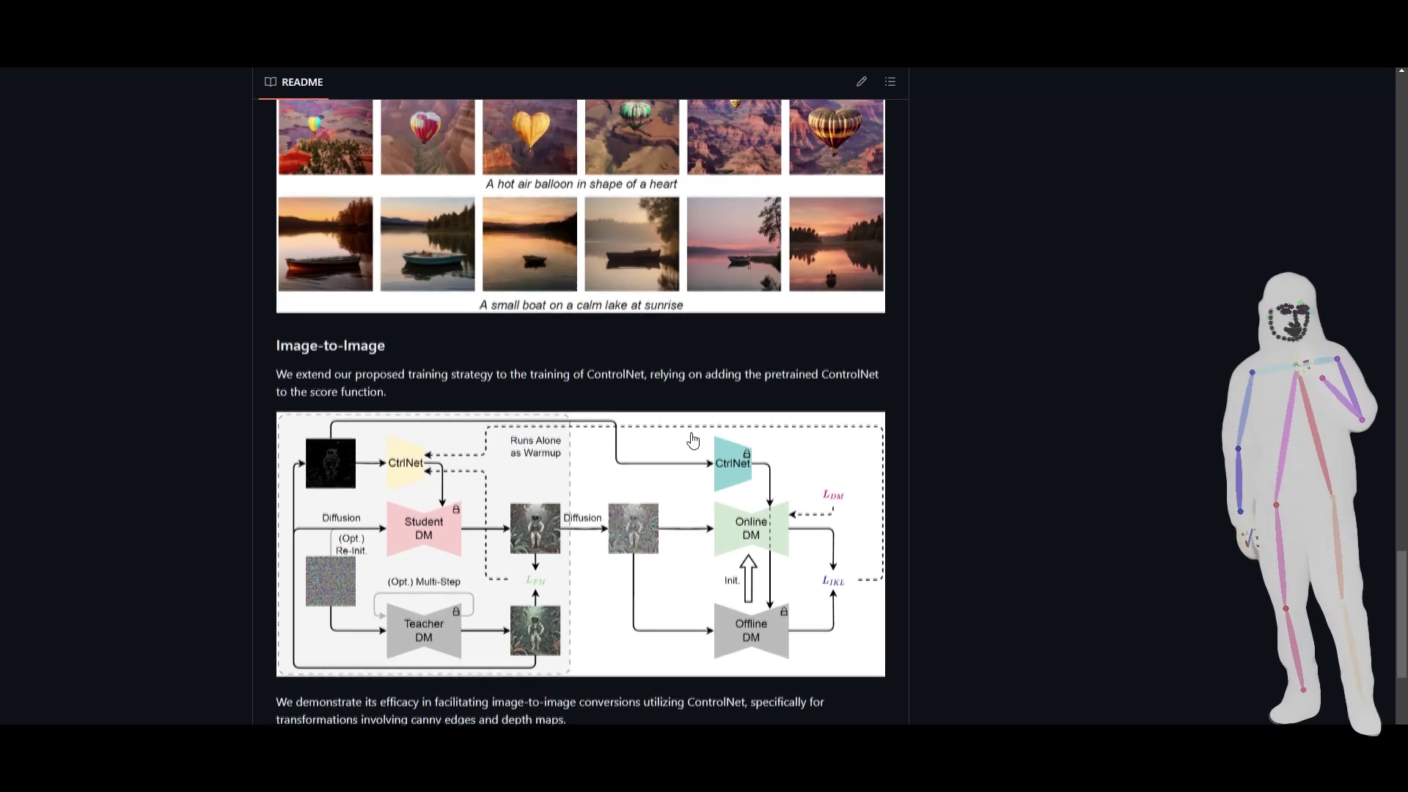
{"action": "scroll", "coordinate": [694, 433], "scroll_direction": "down", "scroll_amount": 1}
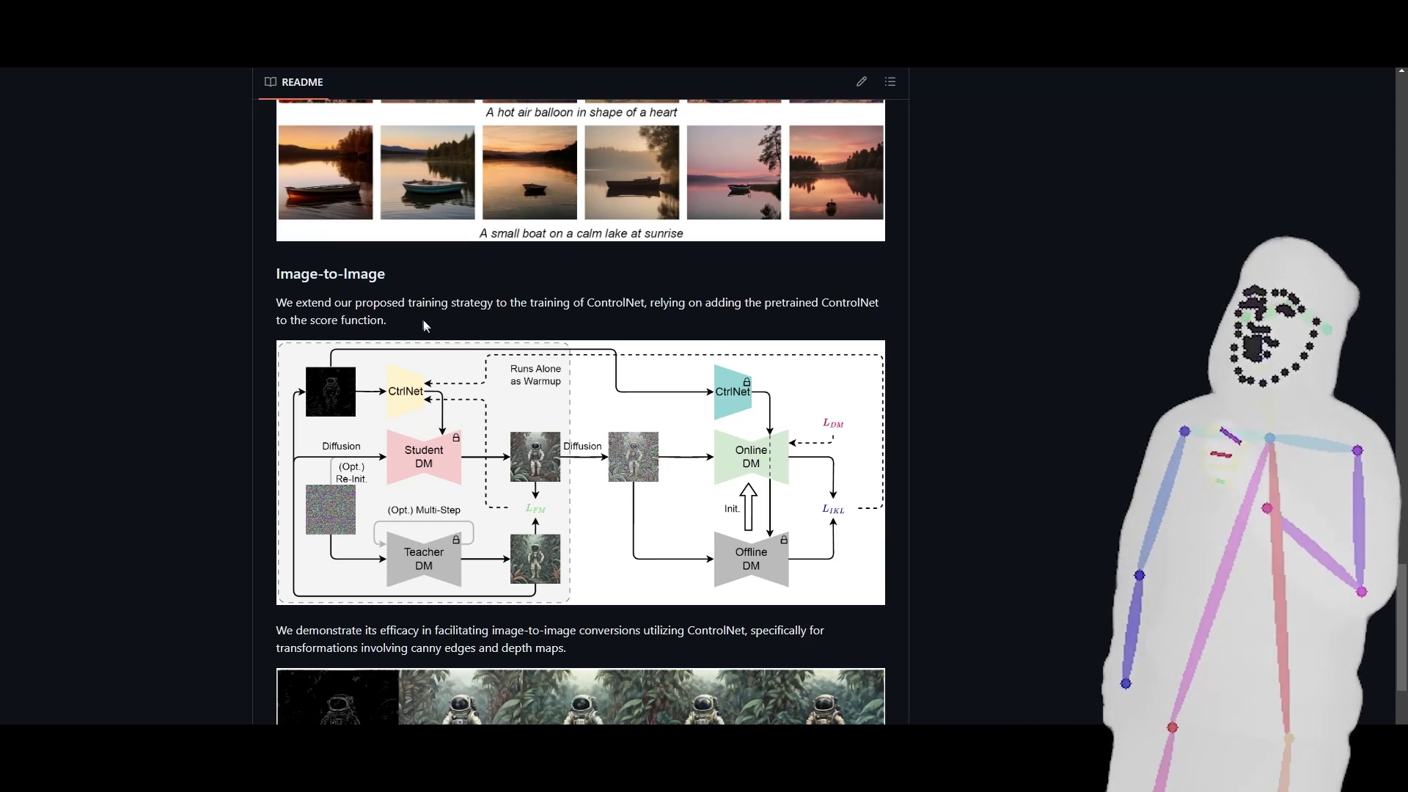
{"action": "scroll", "coordinate": [630, 312], "scroll_direction": "down", "scroll_amount": 3}
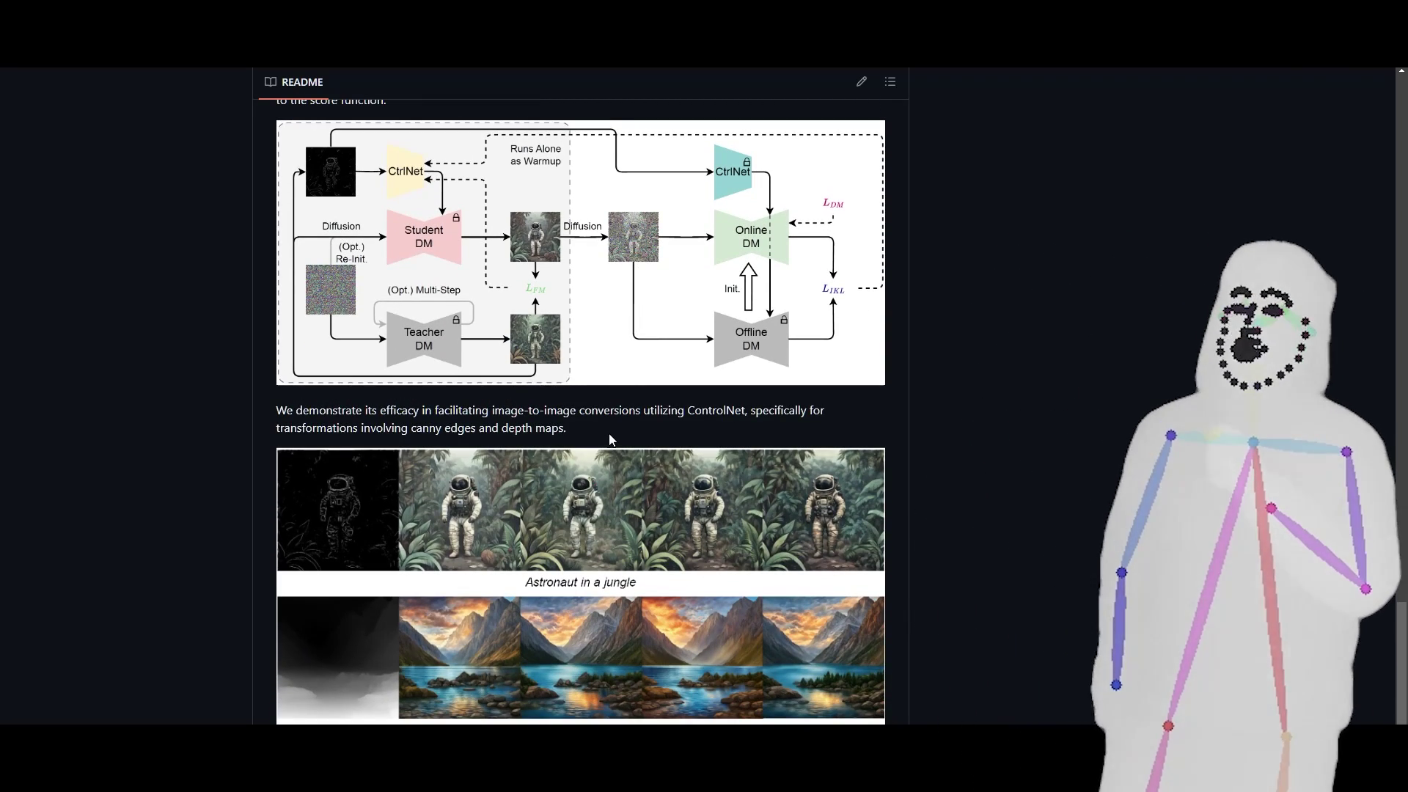
{"action": "scroll", "coordinate": [597, 429], "scroll_direction": "down", "scroll_amount": 1}
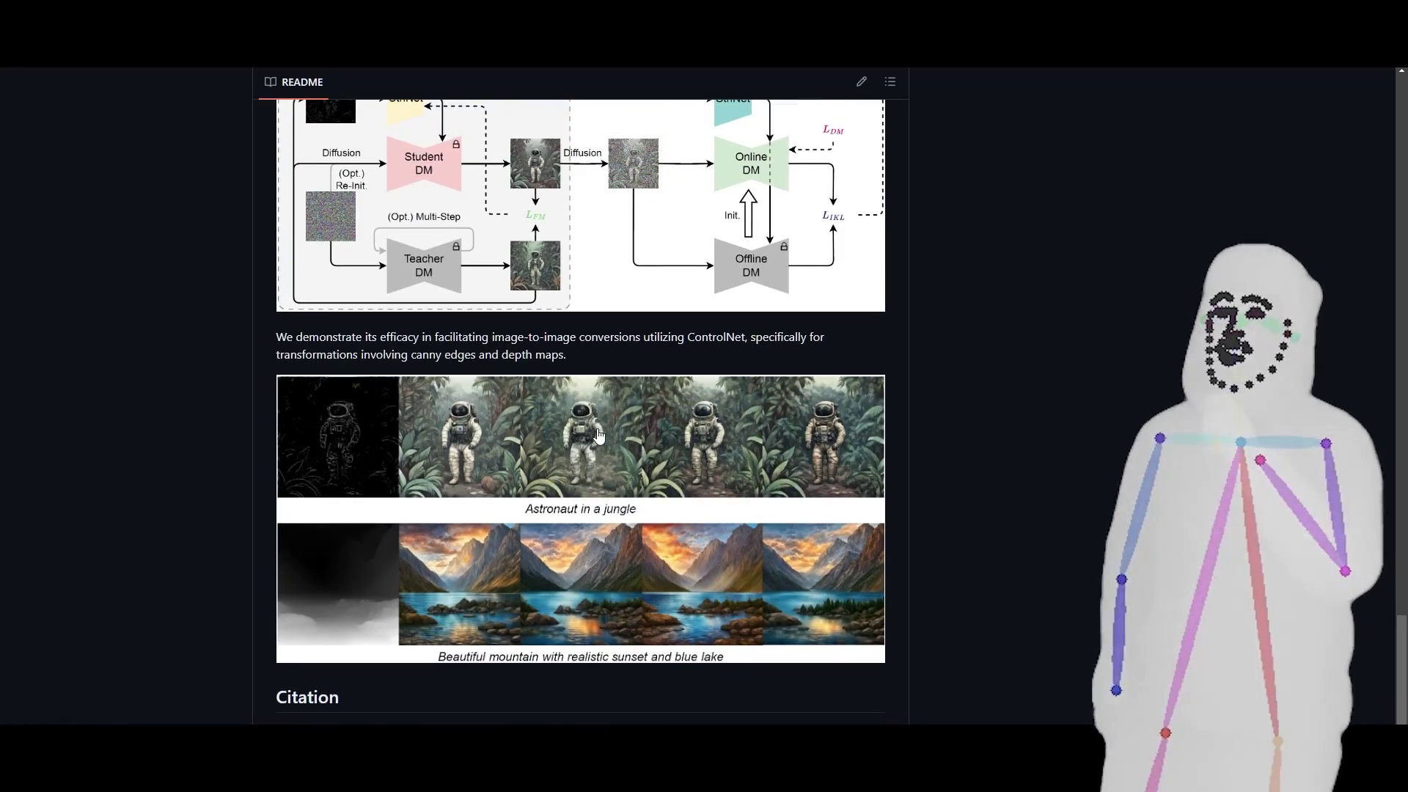